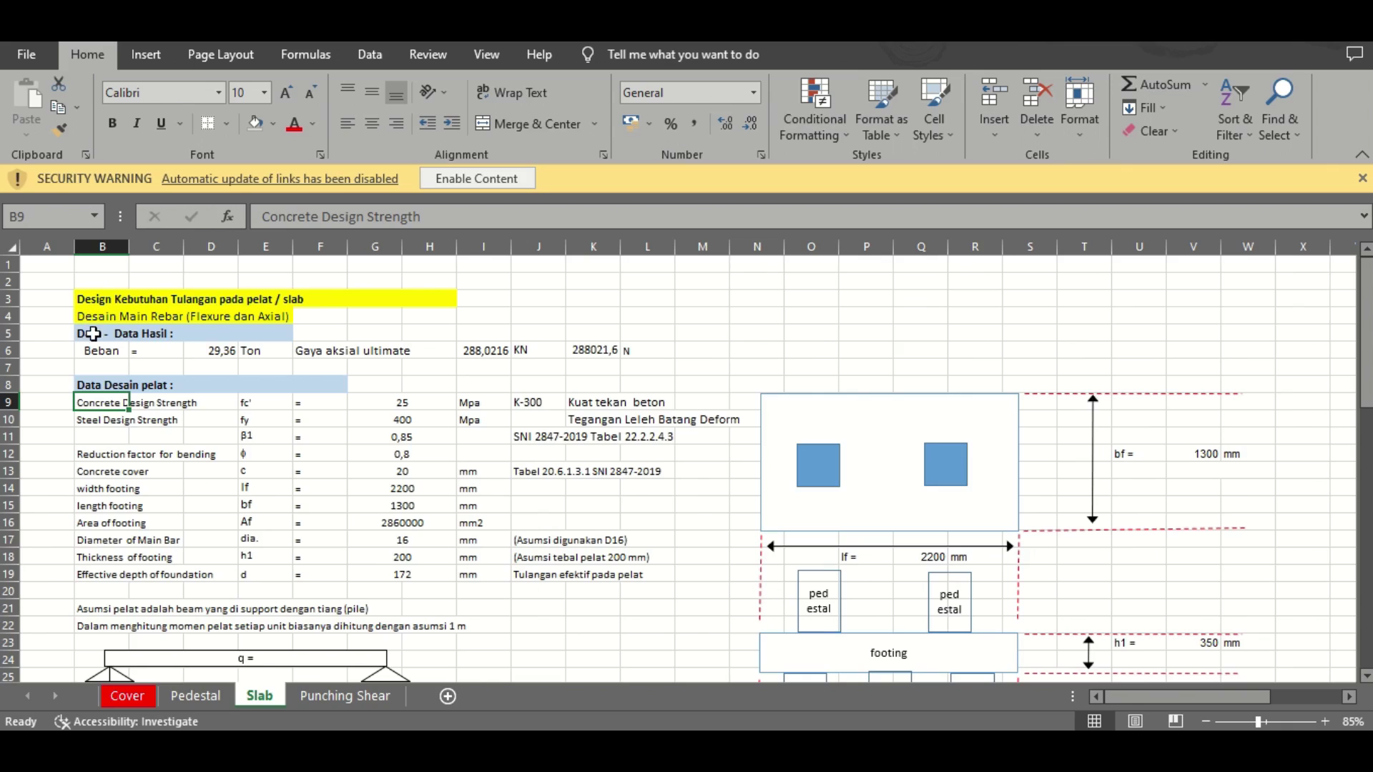
# Examine the ultimate axial load entries in row 6, including the formulas converting the load from tons to kN and N
pyautogui.click(95, 355)
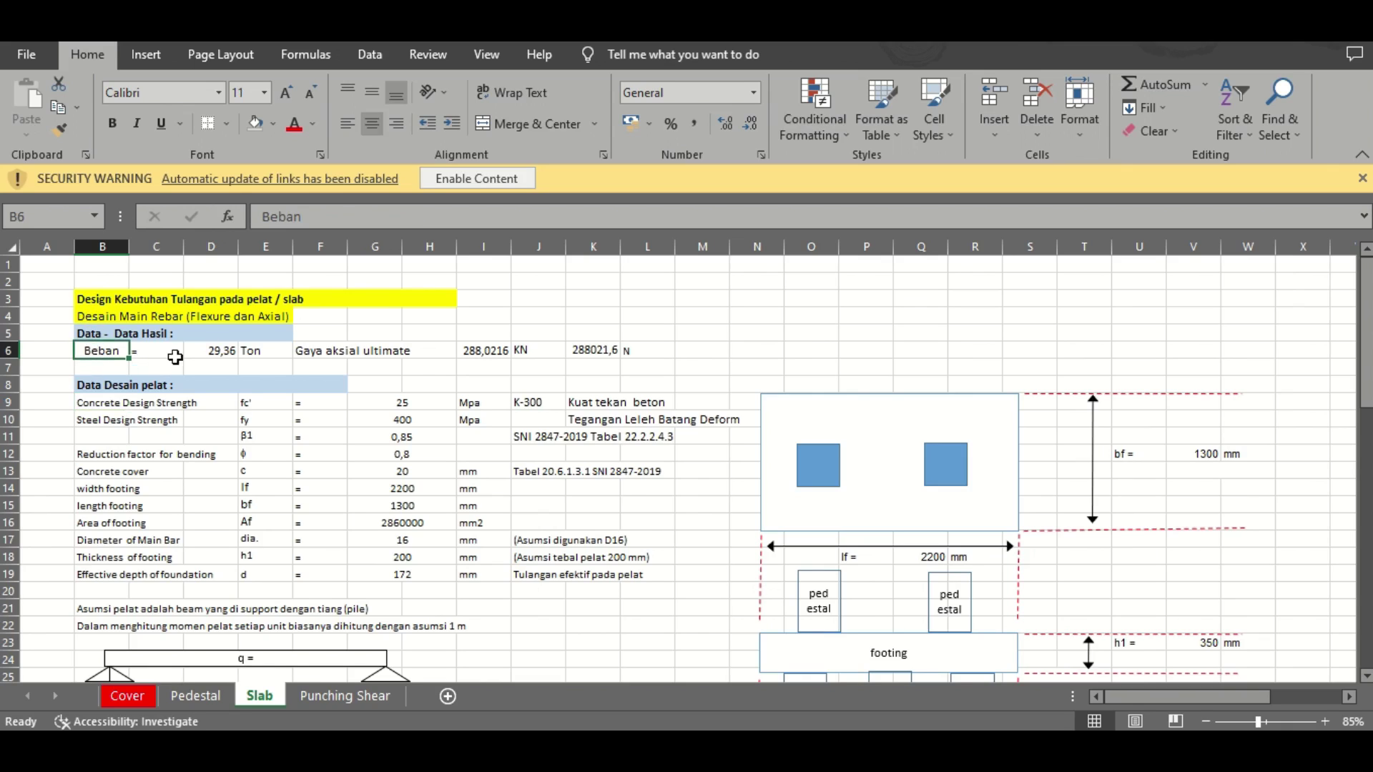
pyautogui.click(207, 356)
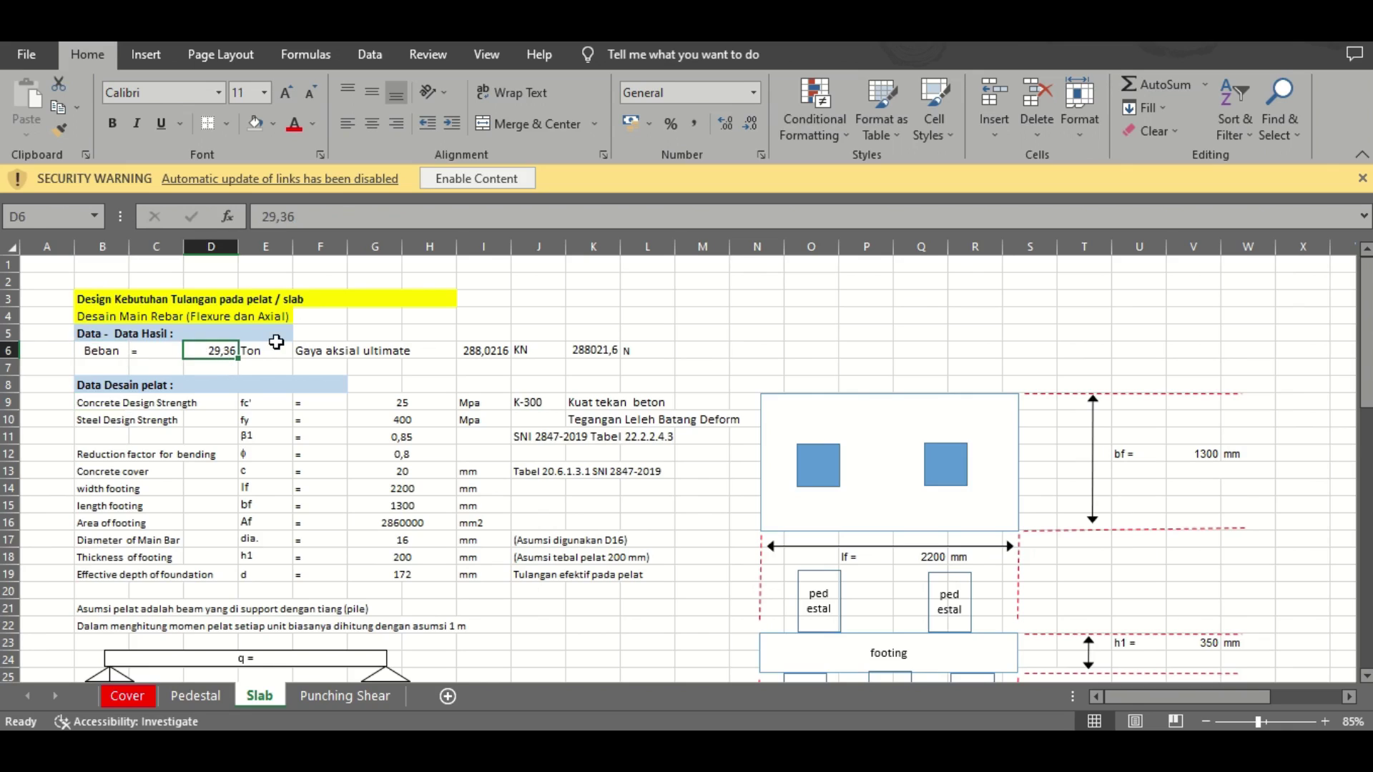
pyautogui.click(274, 350)
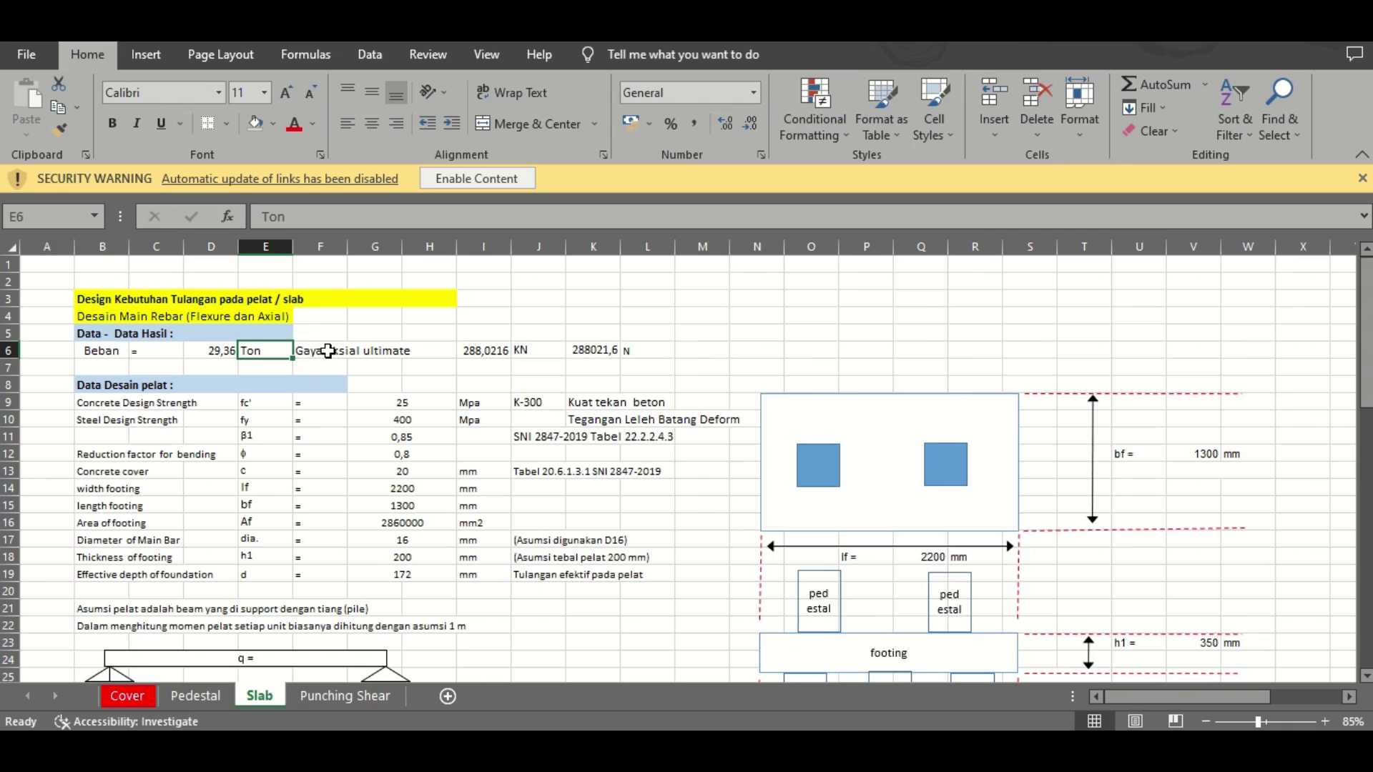
pyautogui.click(328, 351)
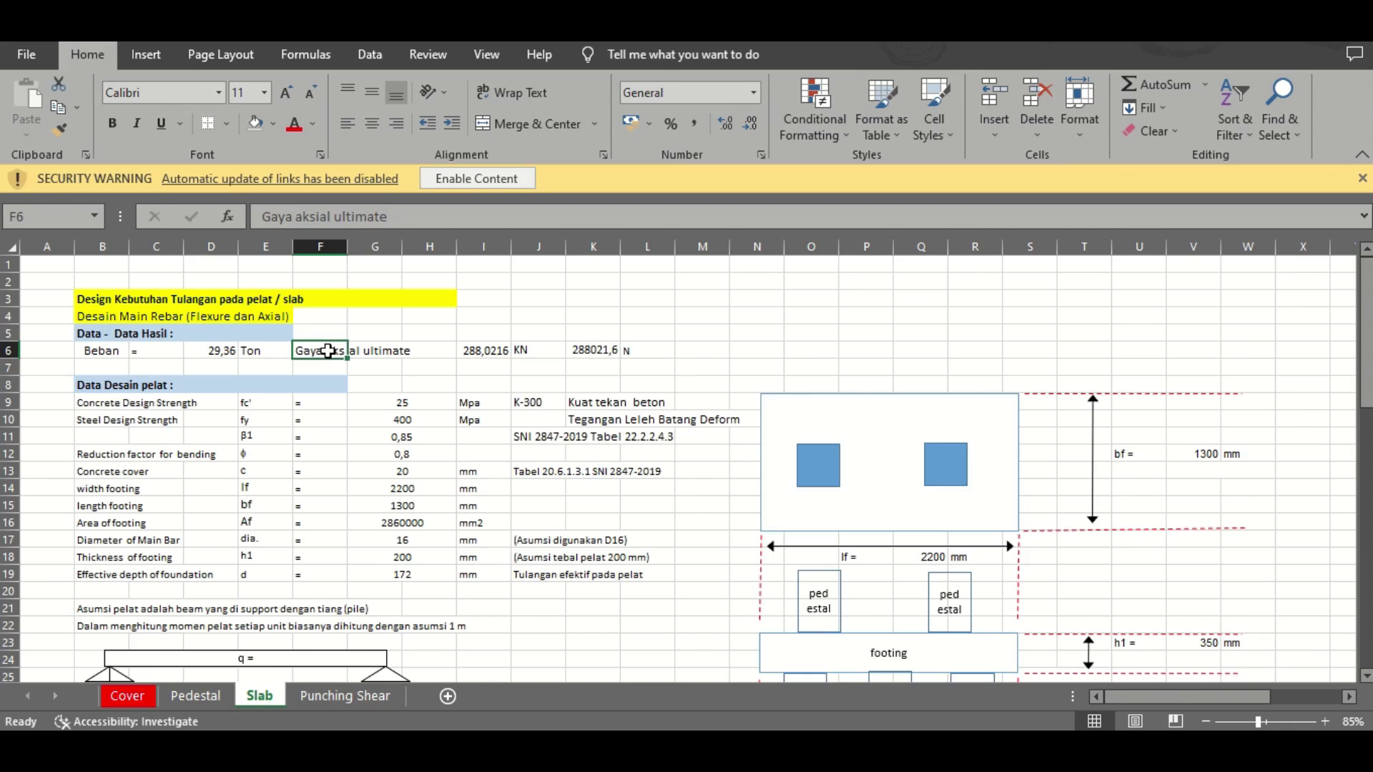
pyautogui.click(495, 354)
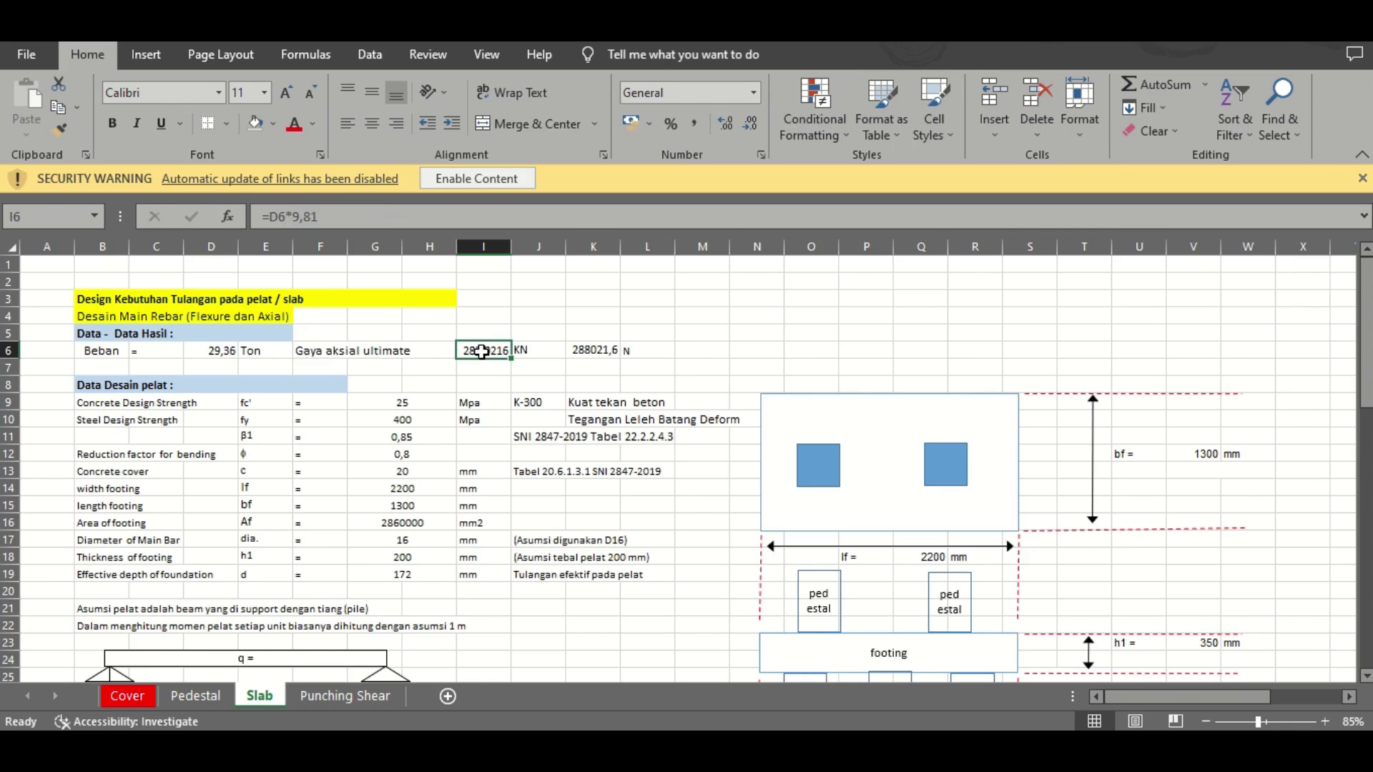
pyautogui.click(361, 216)
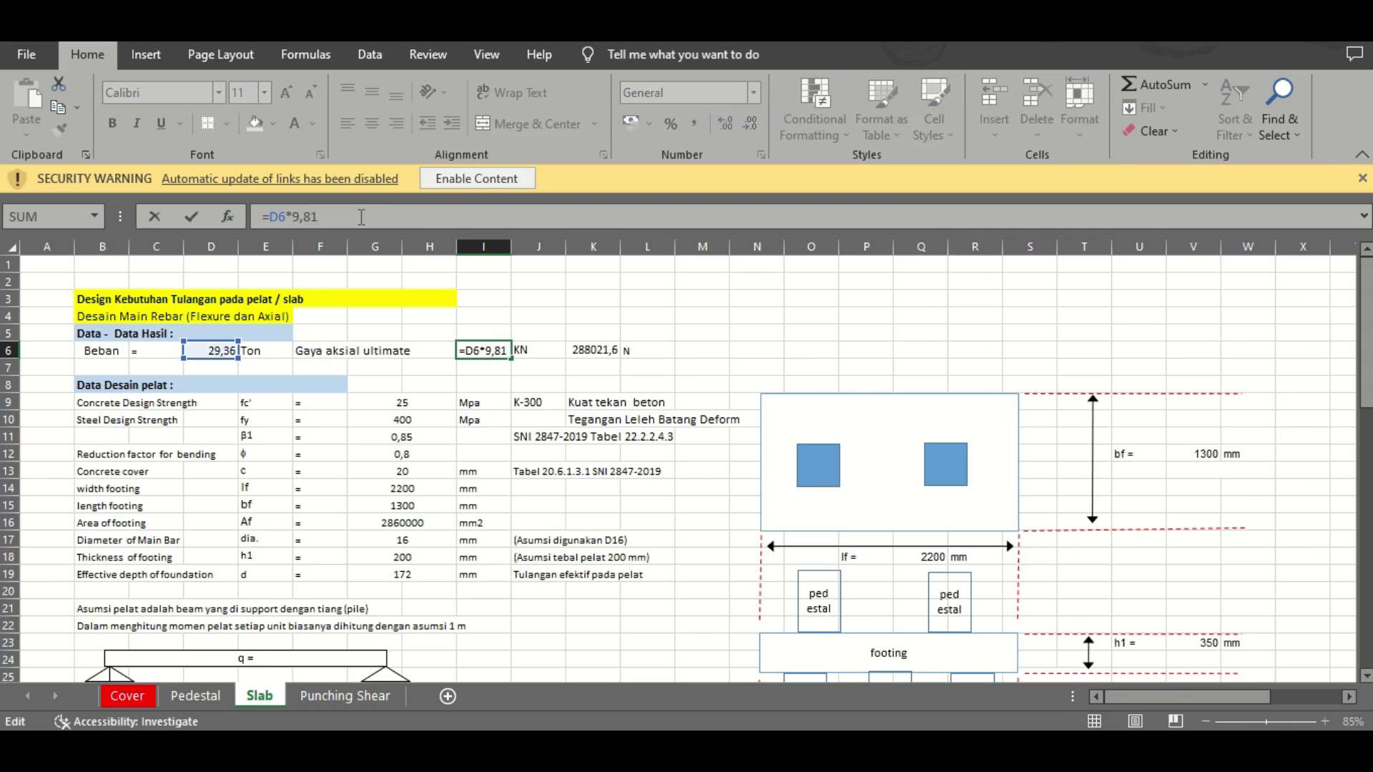
pyautogui.press('Escape')
pyautogui.click(524, 348)
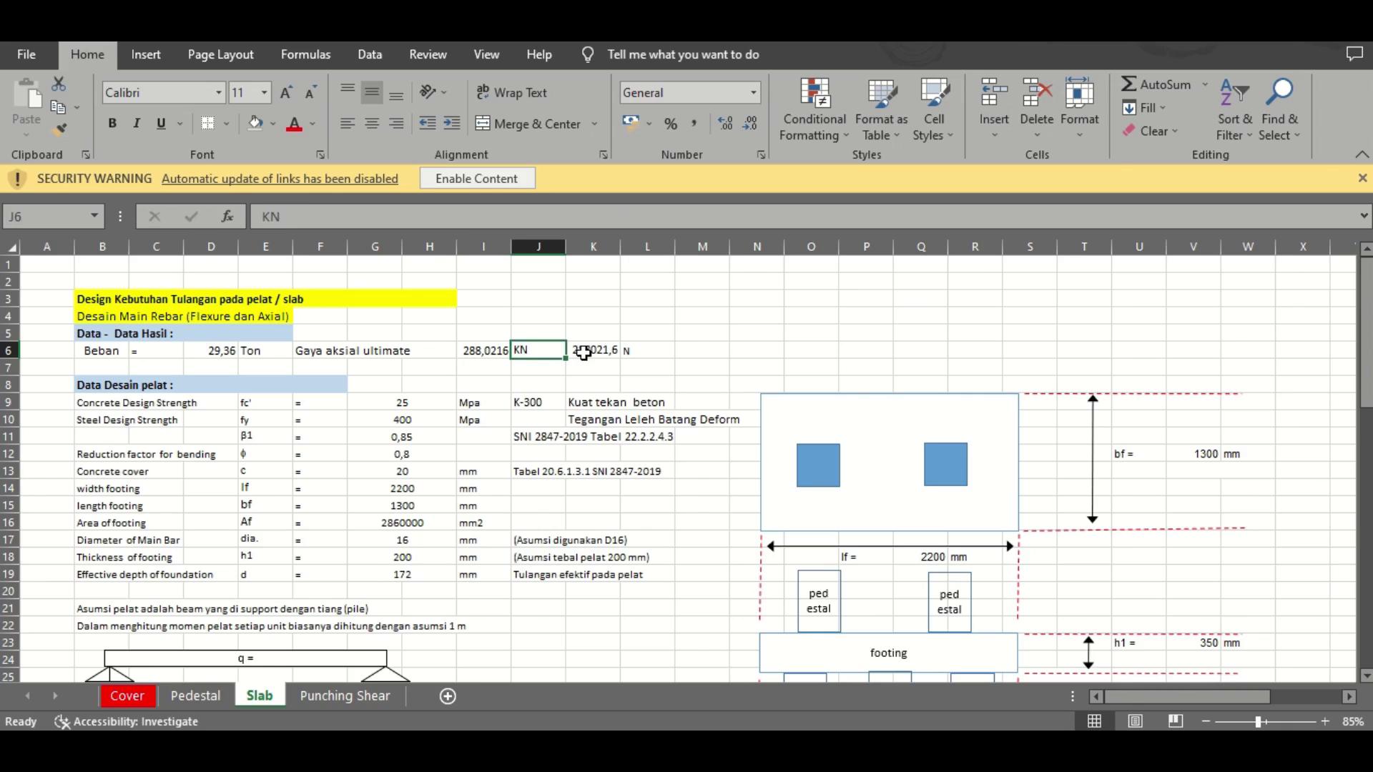
pyautogui.click(584, 352)
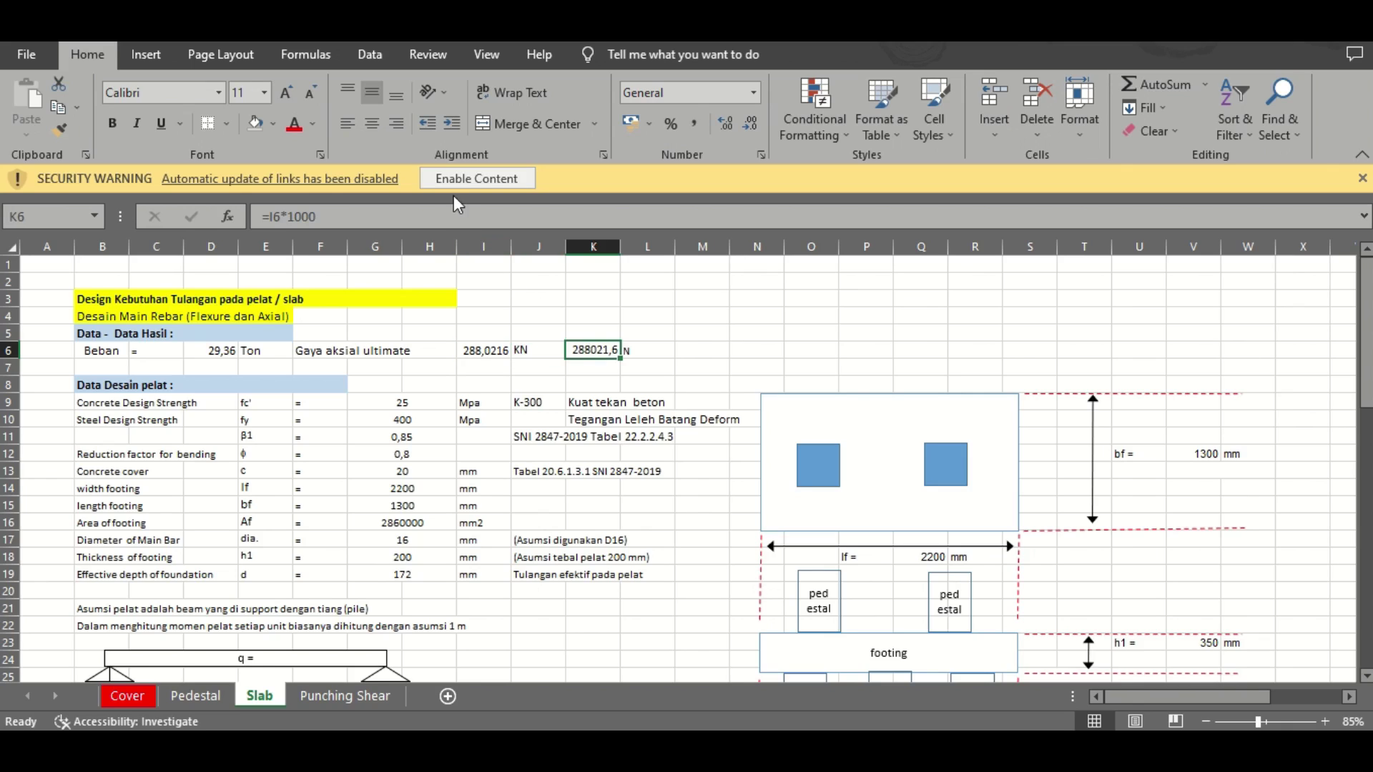
pyautogui.click(456, 214)
pyautogui.press('Escape')
# Review the slab's material inputs: concrete and steel design strengths, β1, the bending reduction factor and the concrete cover
pyautogui.click(130, 403)
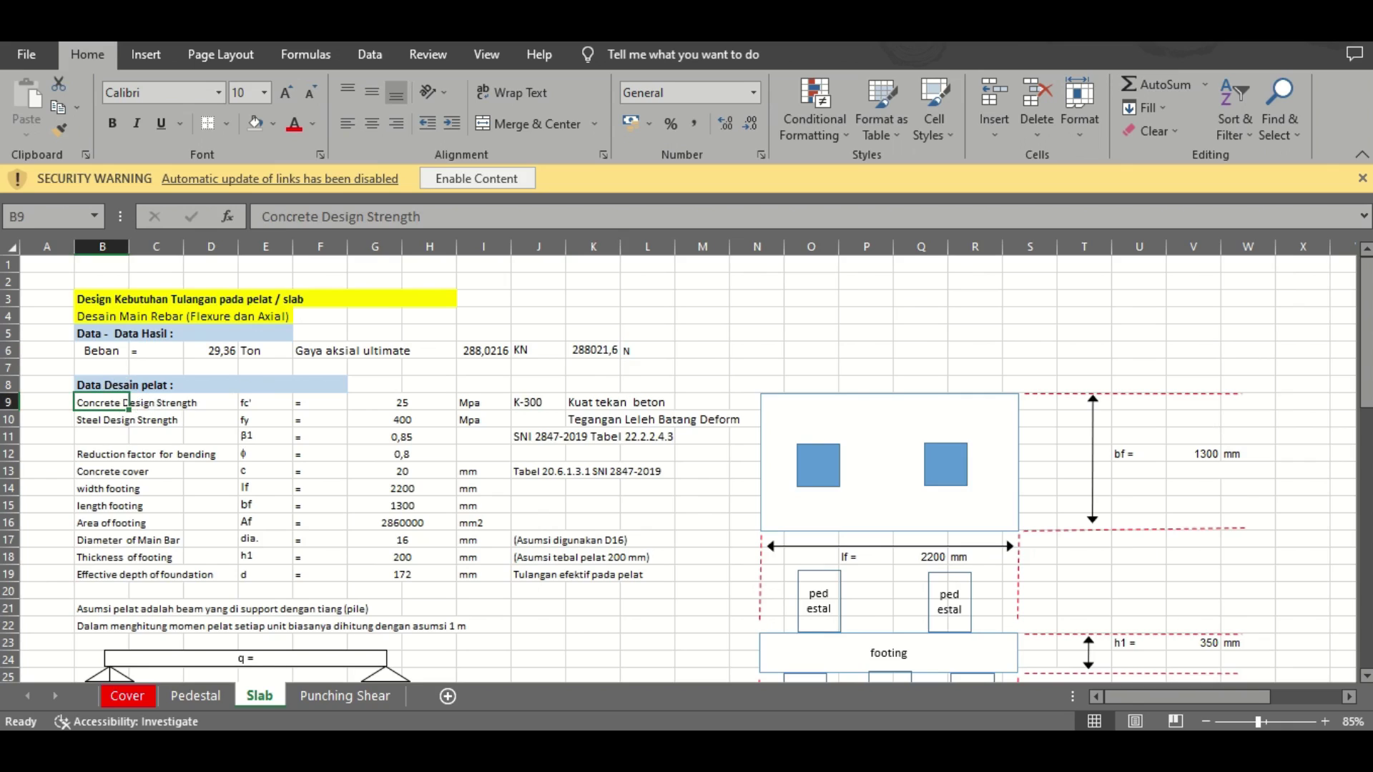
pyautogui.moveTo(1366, 338); pyautogui.dragTo(1365, 366)
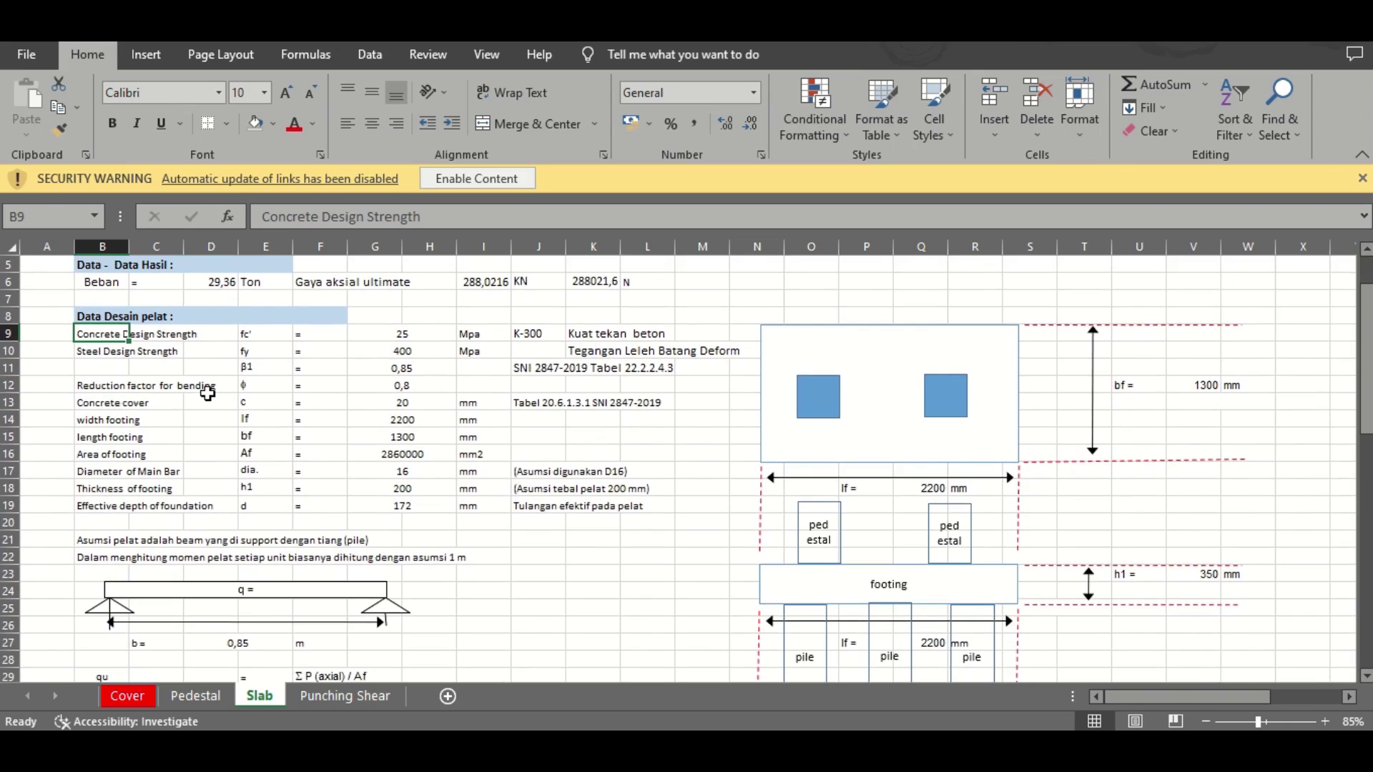
pyautogui.click(224, 284)
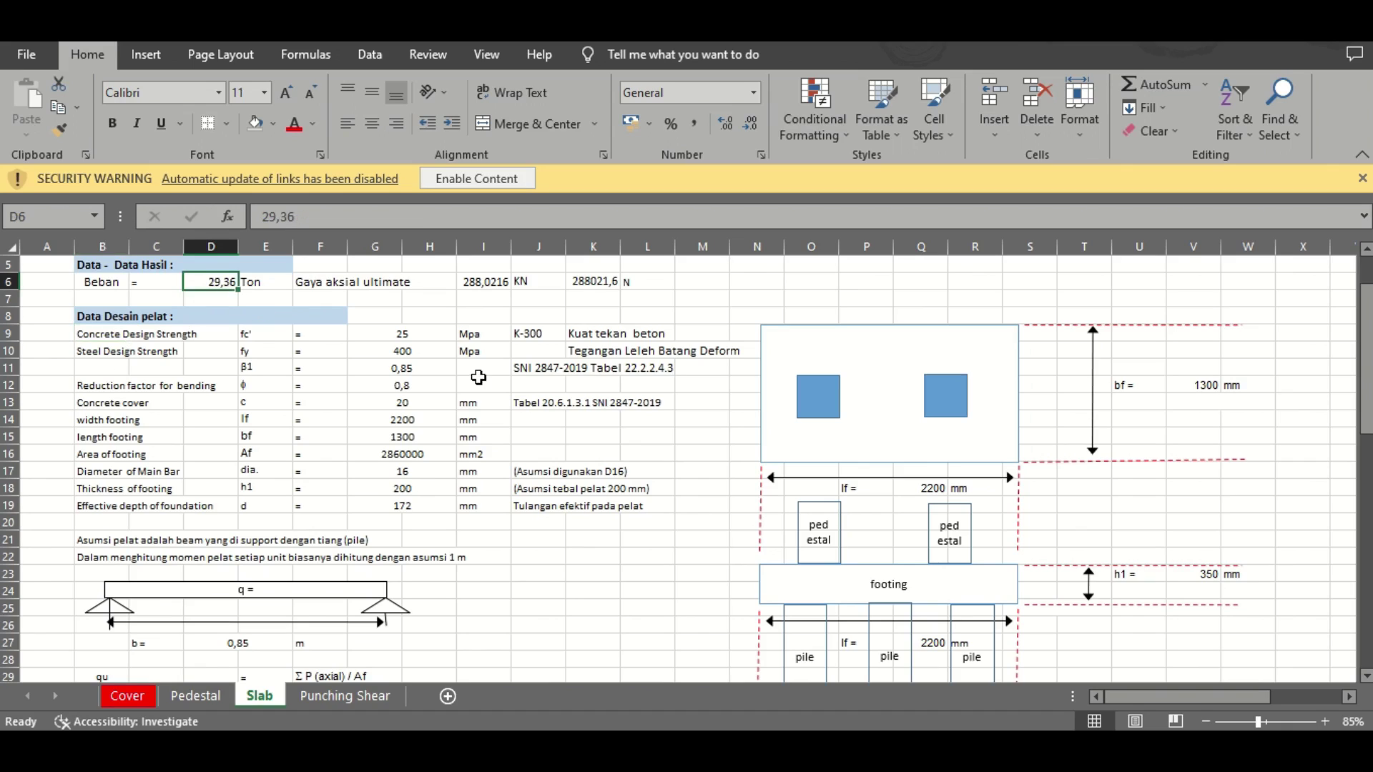
pyautogui.scroll(-1, 1368, 354)
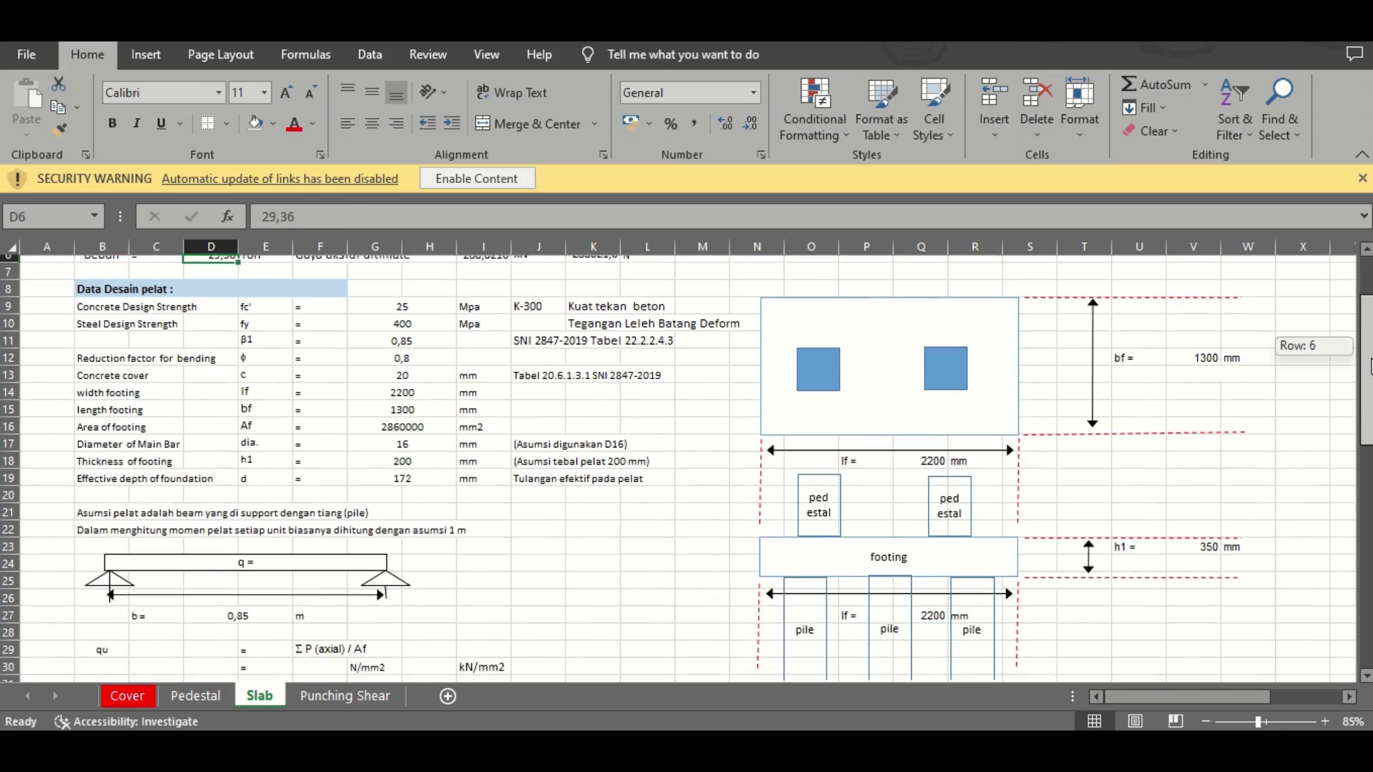
pyautogui.click(119, 305)
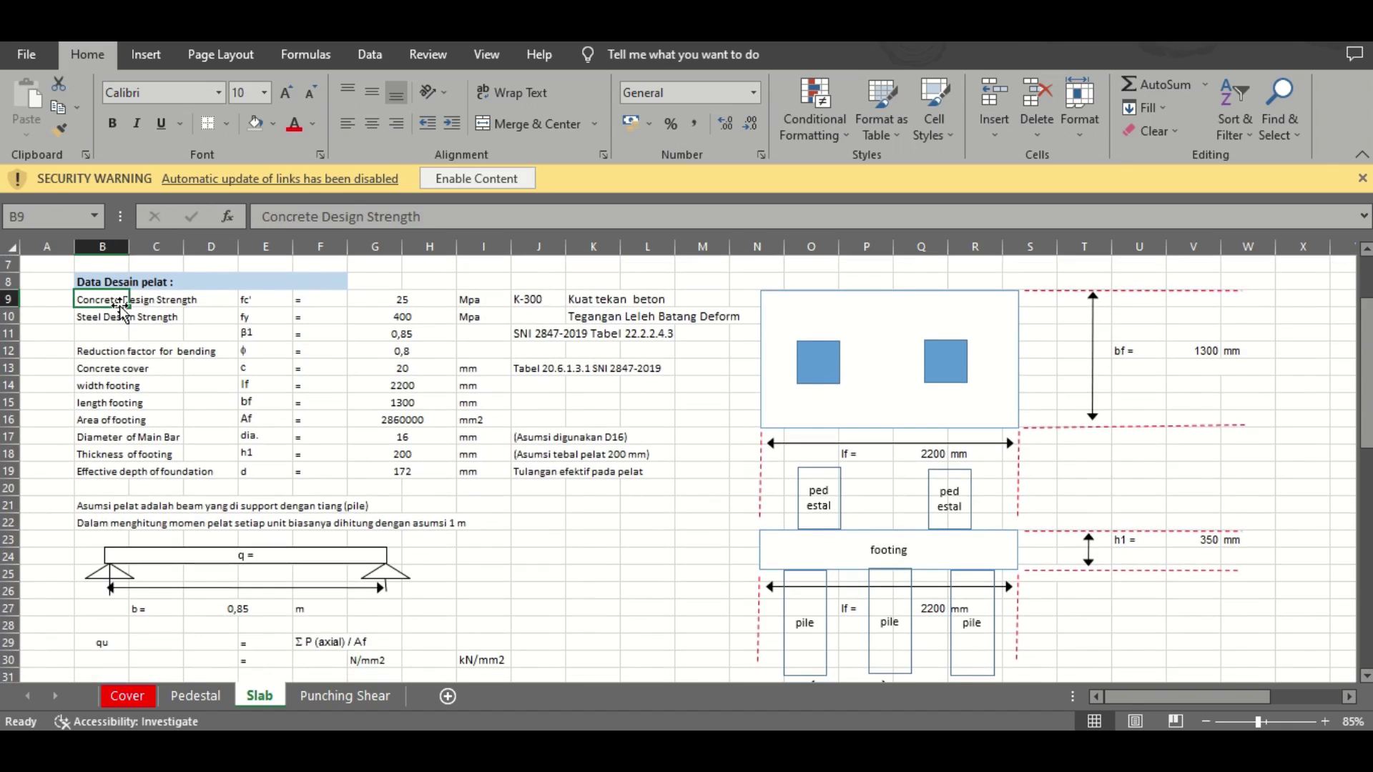
pyautogui.click(270, 302)
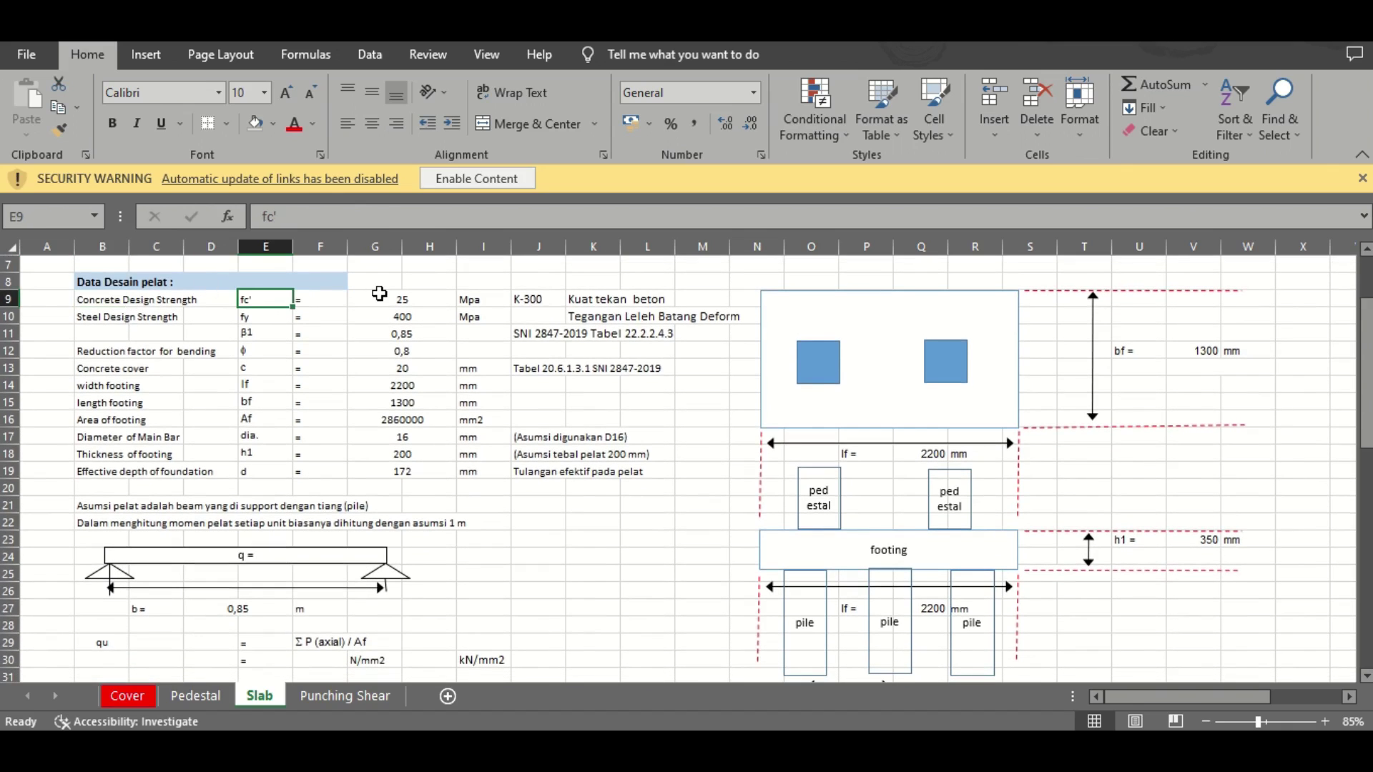
pyautogui.click(382, 305)
pyautogui.moveTo(268, 315); pyautogui.dragTo(364, 305)
pyautogui.click(366, 316)
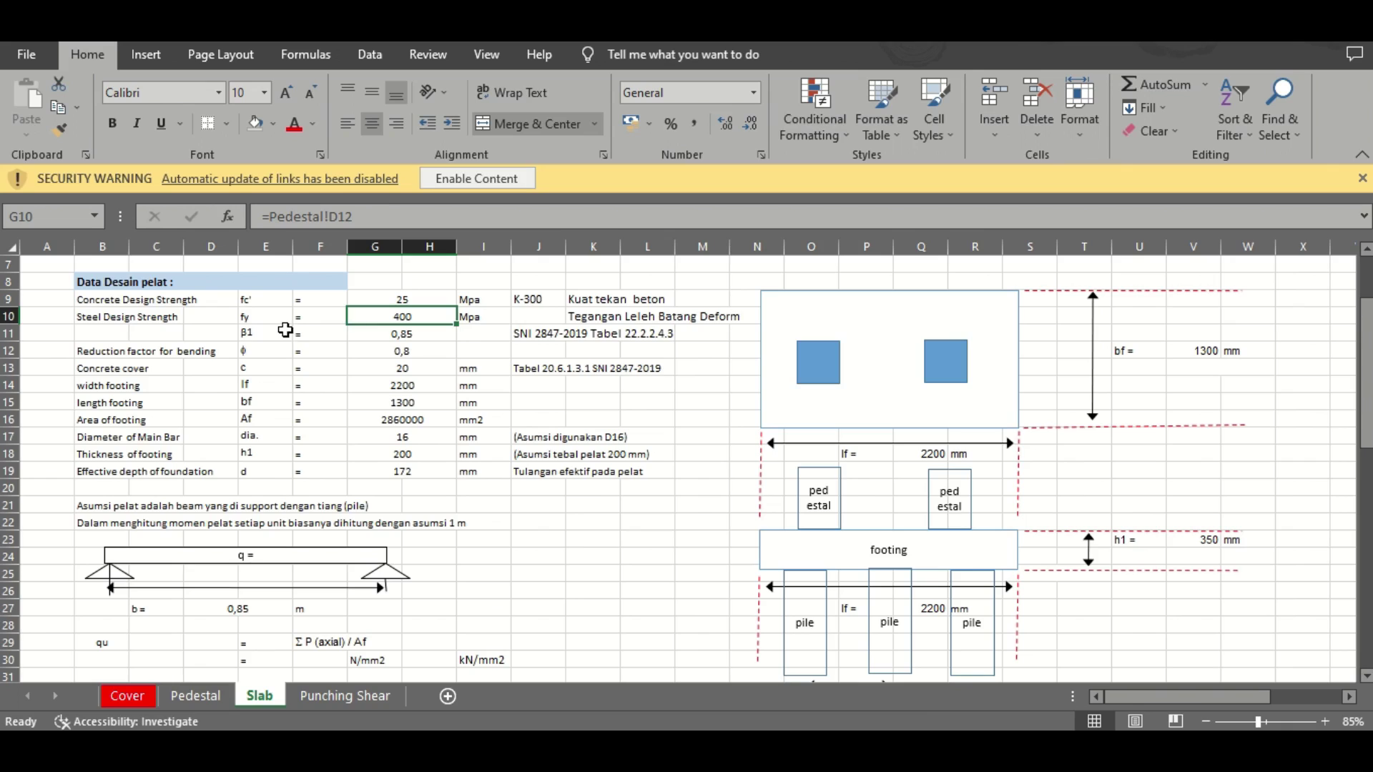
pyautogui.click(404, 335)
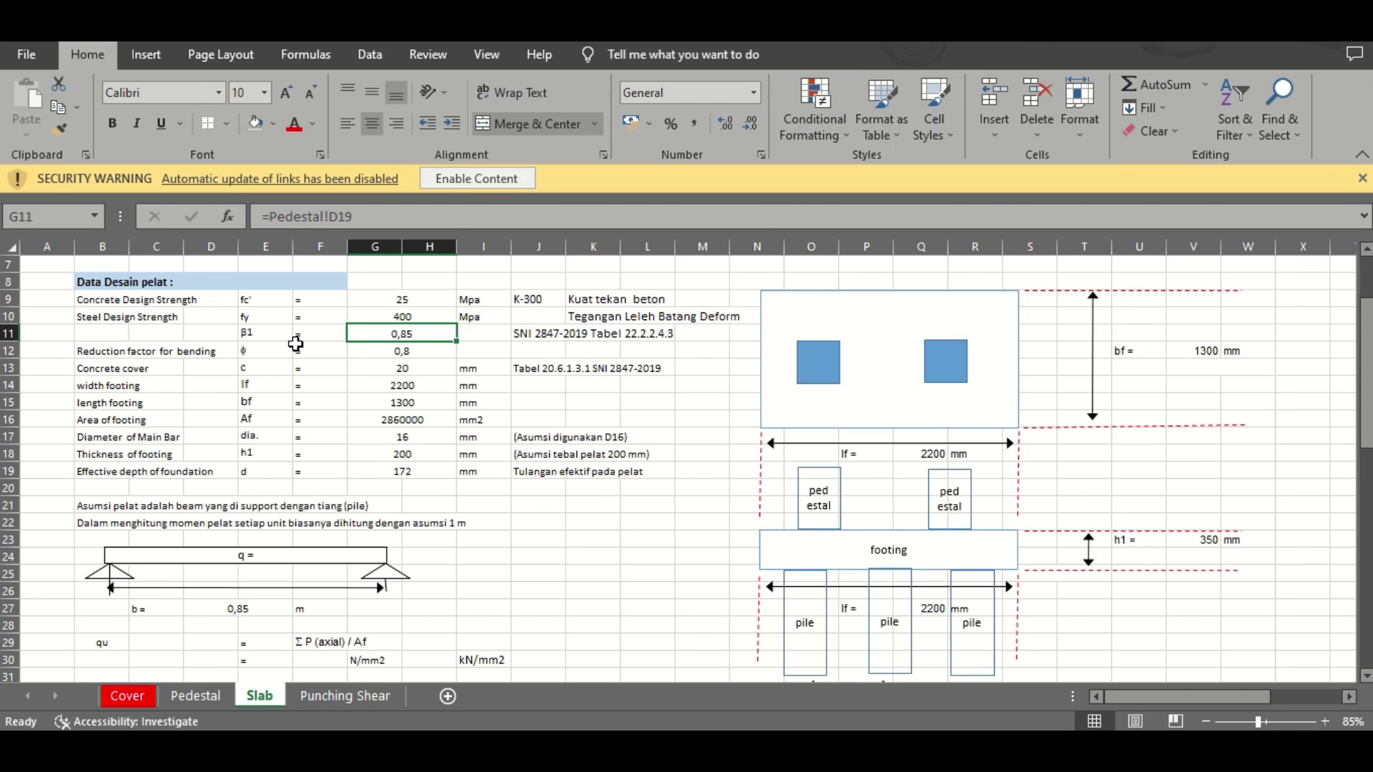
pyautogui.click(399, 355)
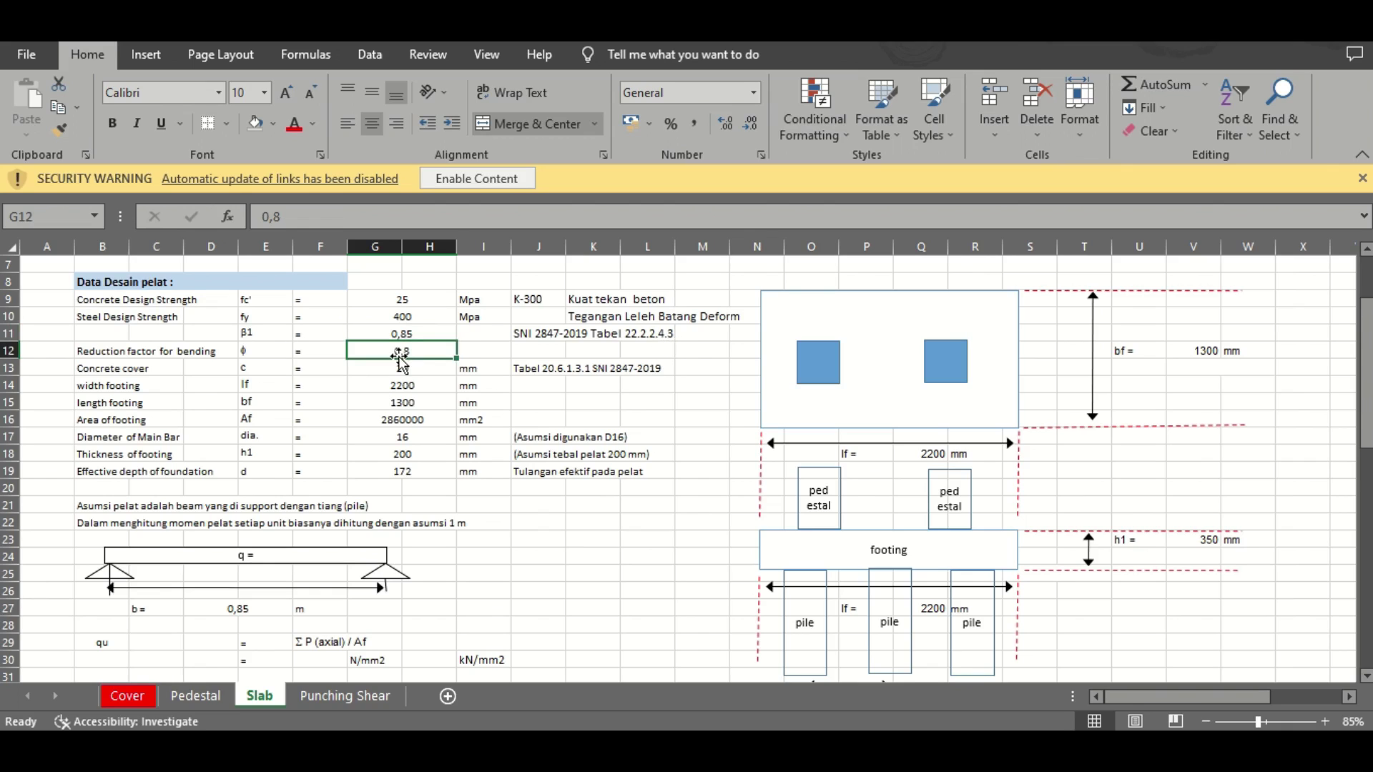
pyautogui.click(271, 367)
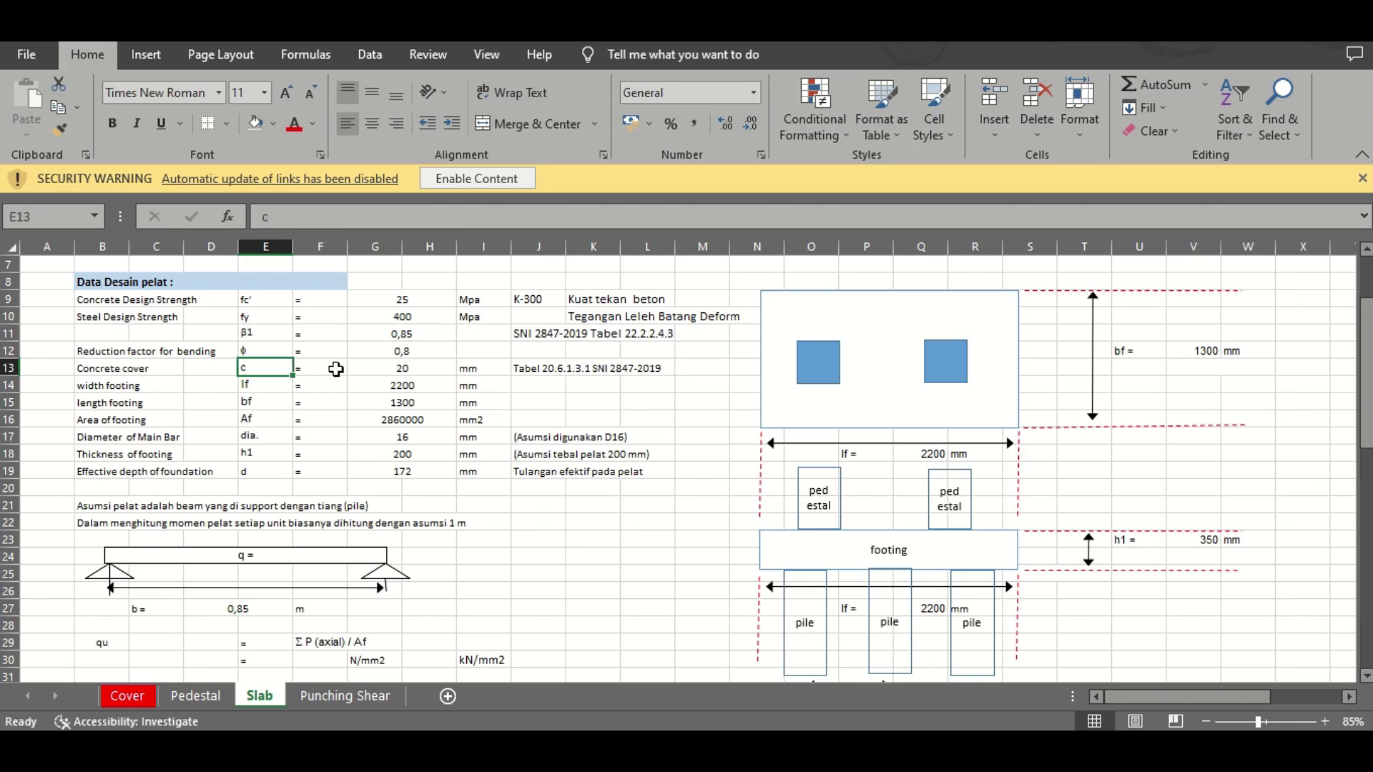
pyautogui.click(379, 368)
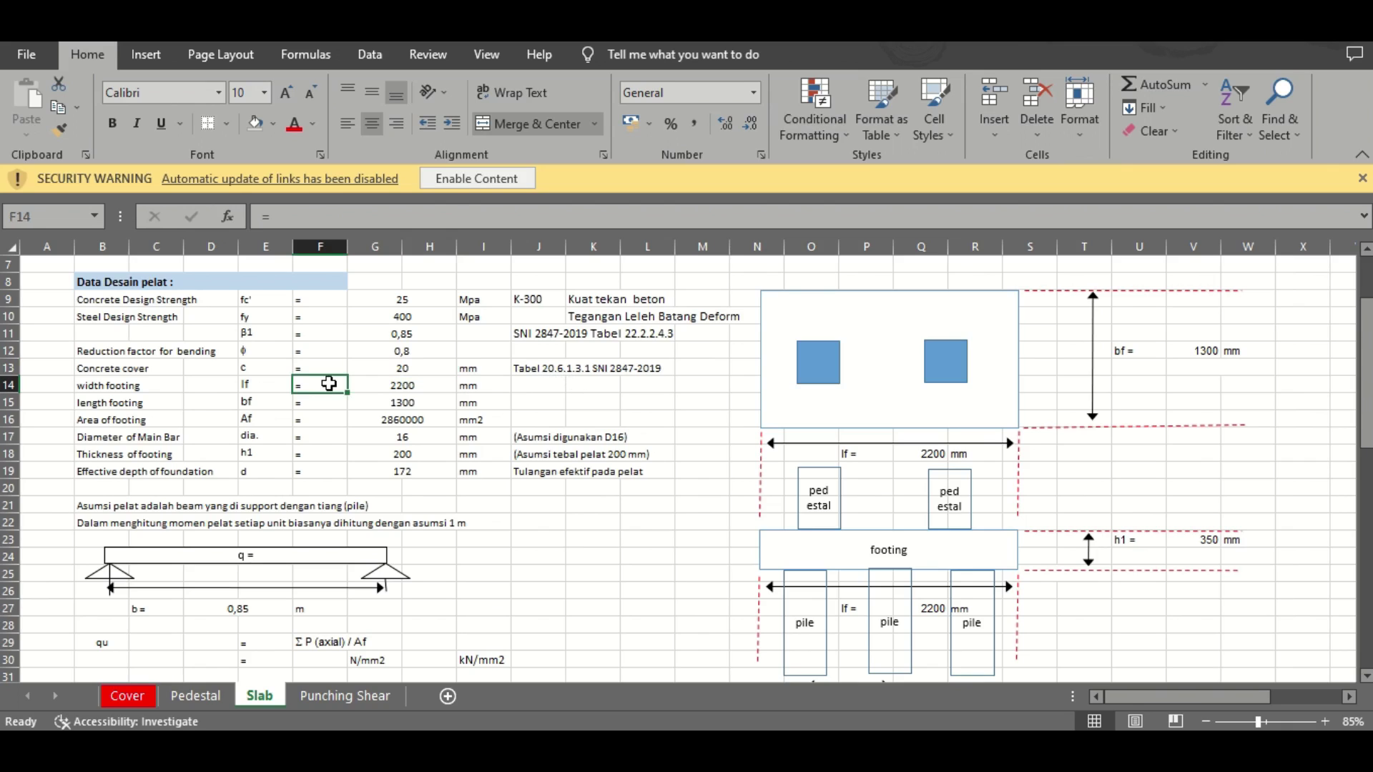
# Check the footing's width and length inputs and the formula behind the area of footing
pyautogui.click(377, 386)
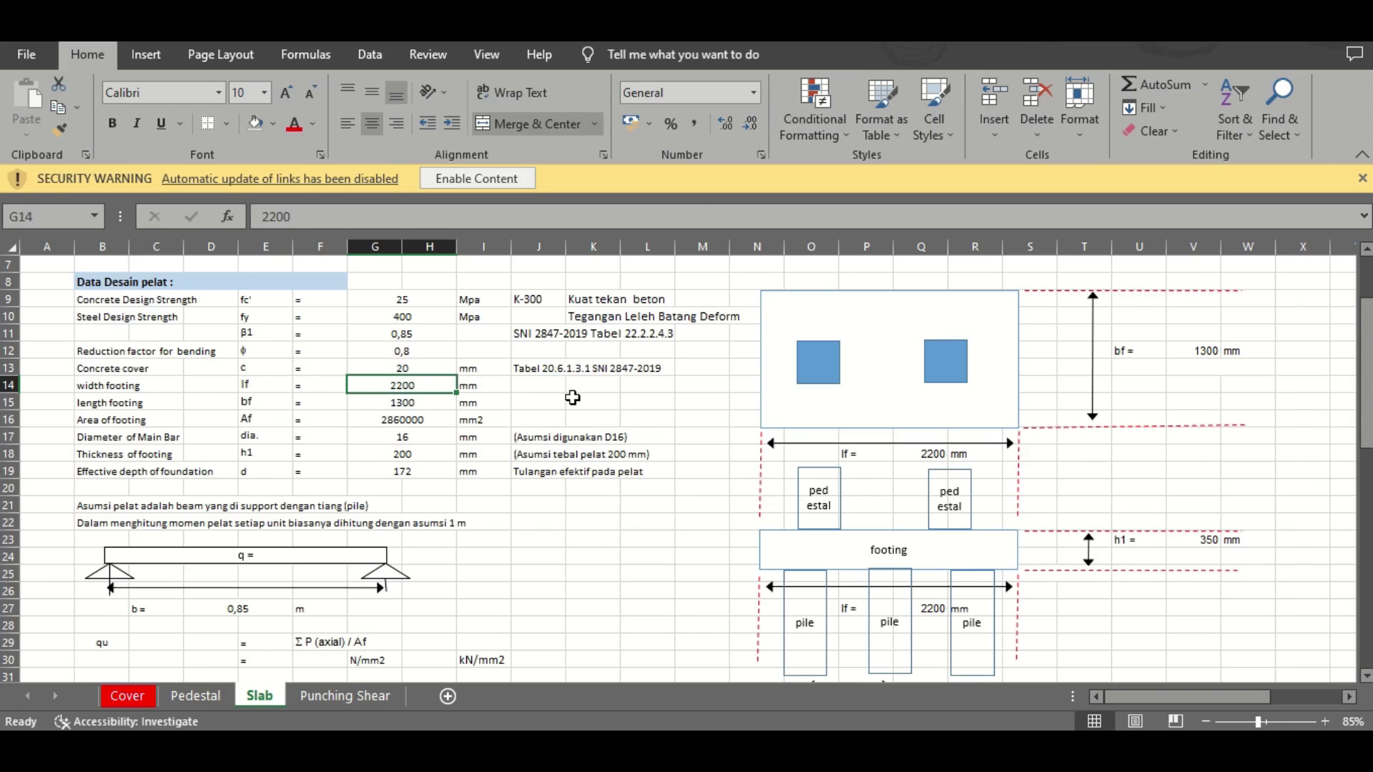
pyautogui.click(422, 416)
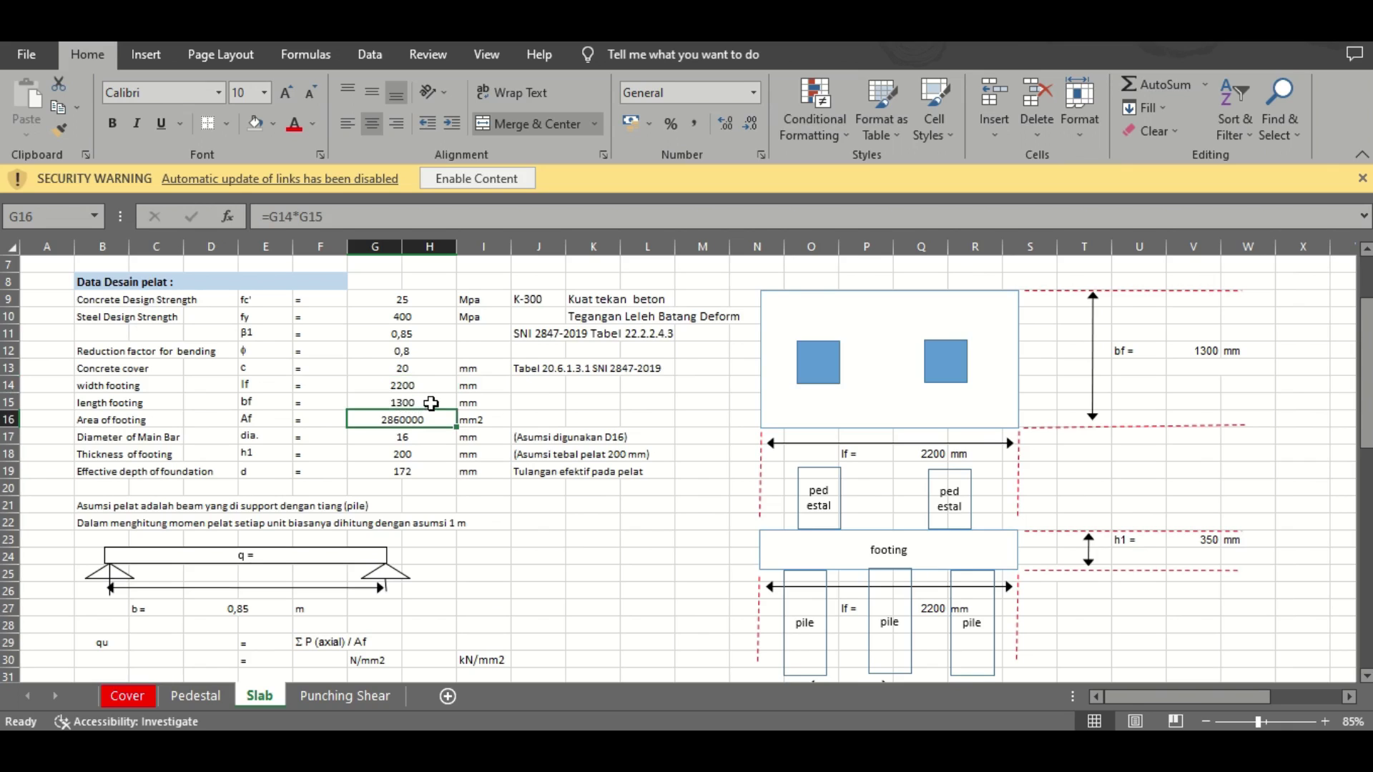
pyautogui.click(431, 403)
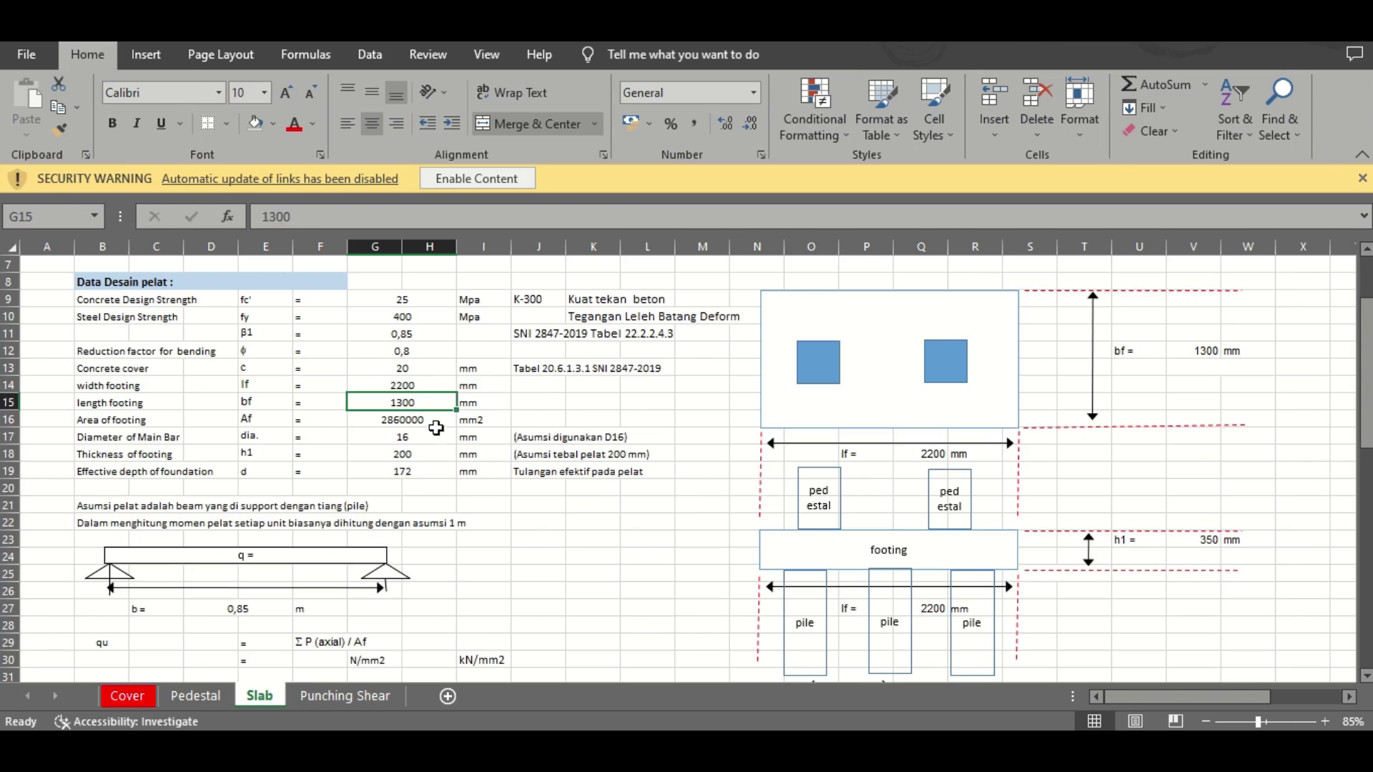
pyautogui.click(436, 419)
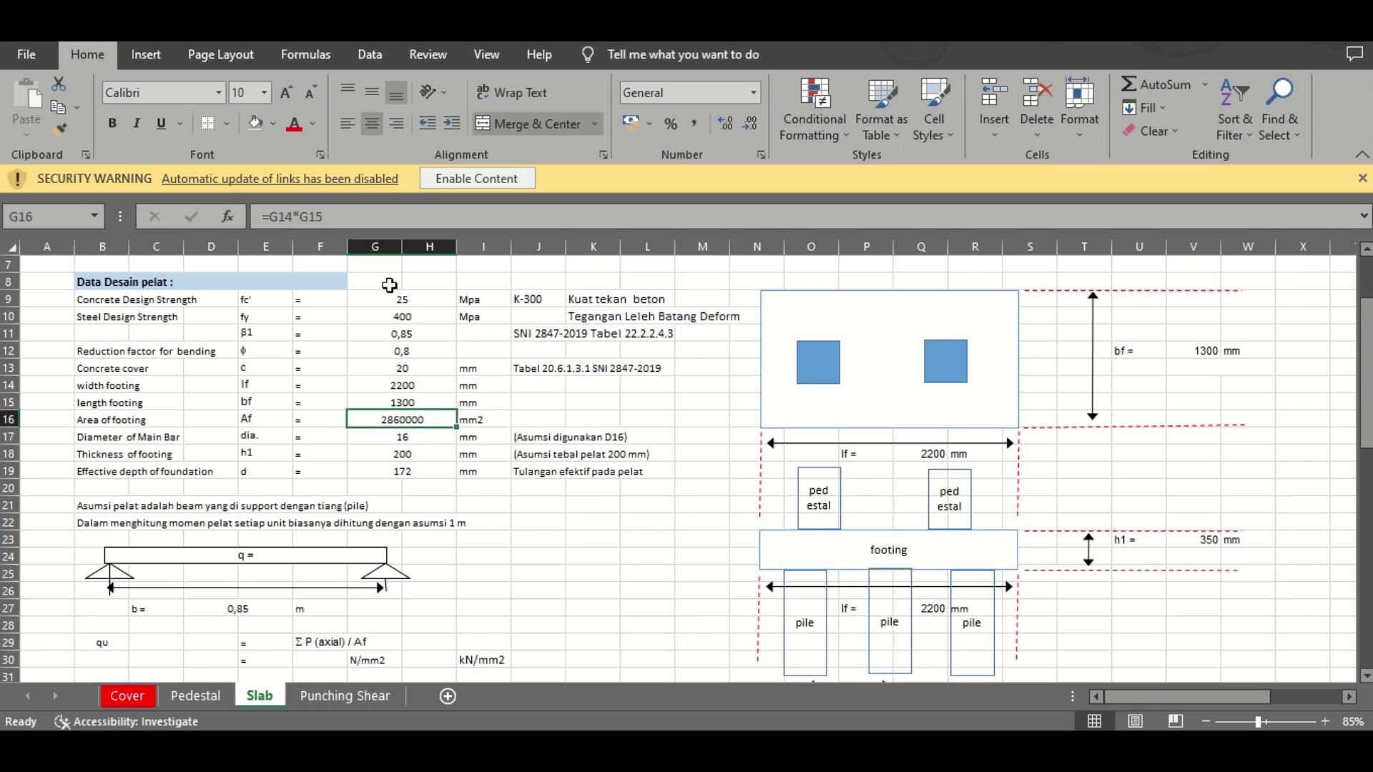
pyautogui.click(374, 222)
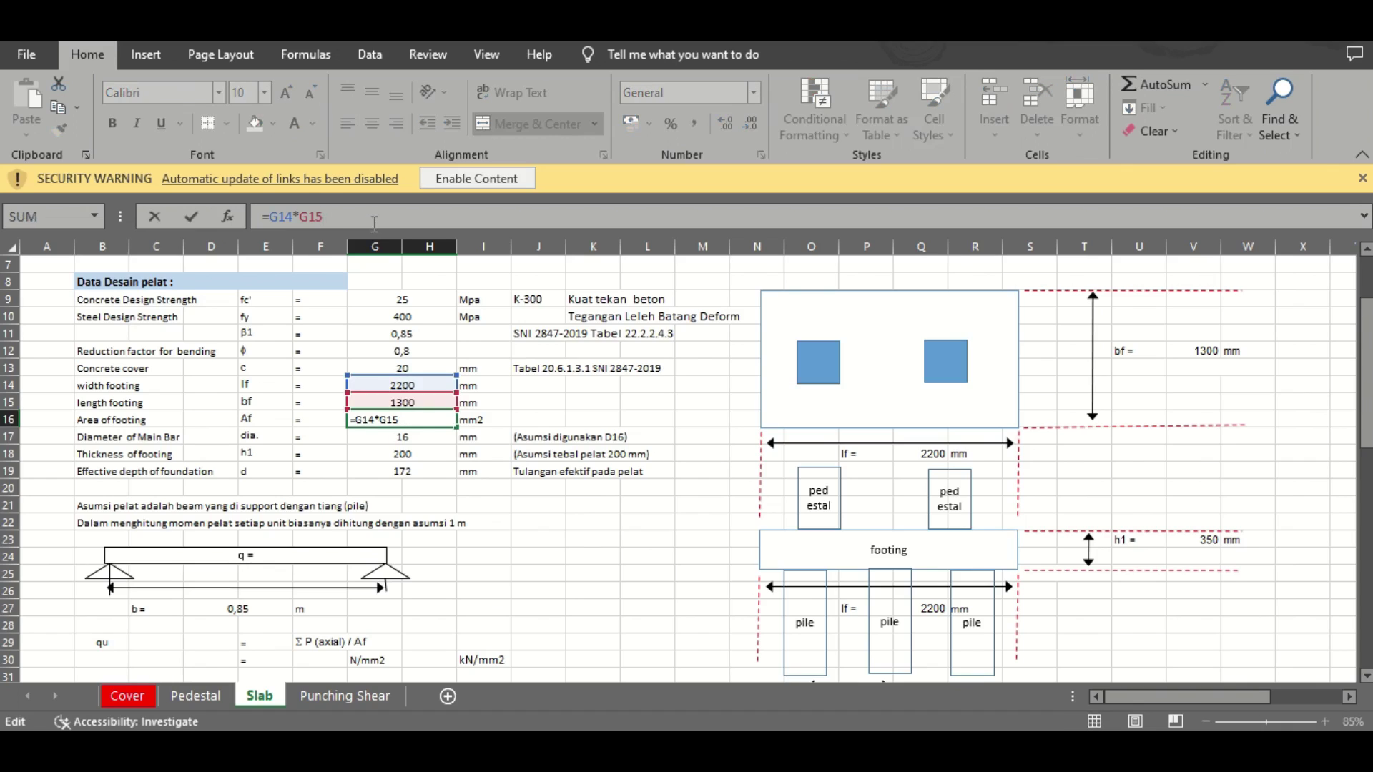
pyautogui.hotkey('ctrl', 'Return')
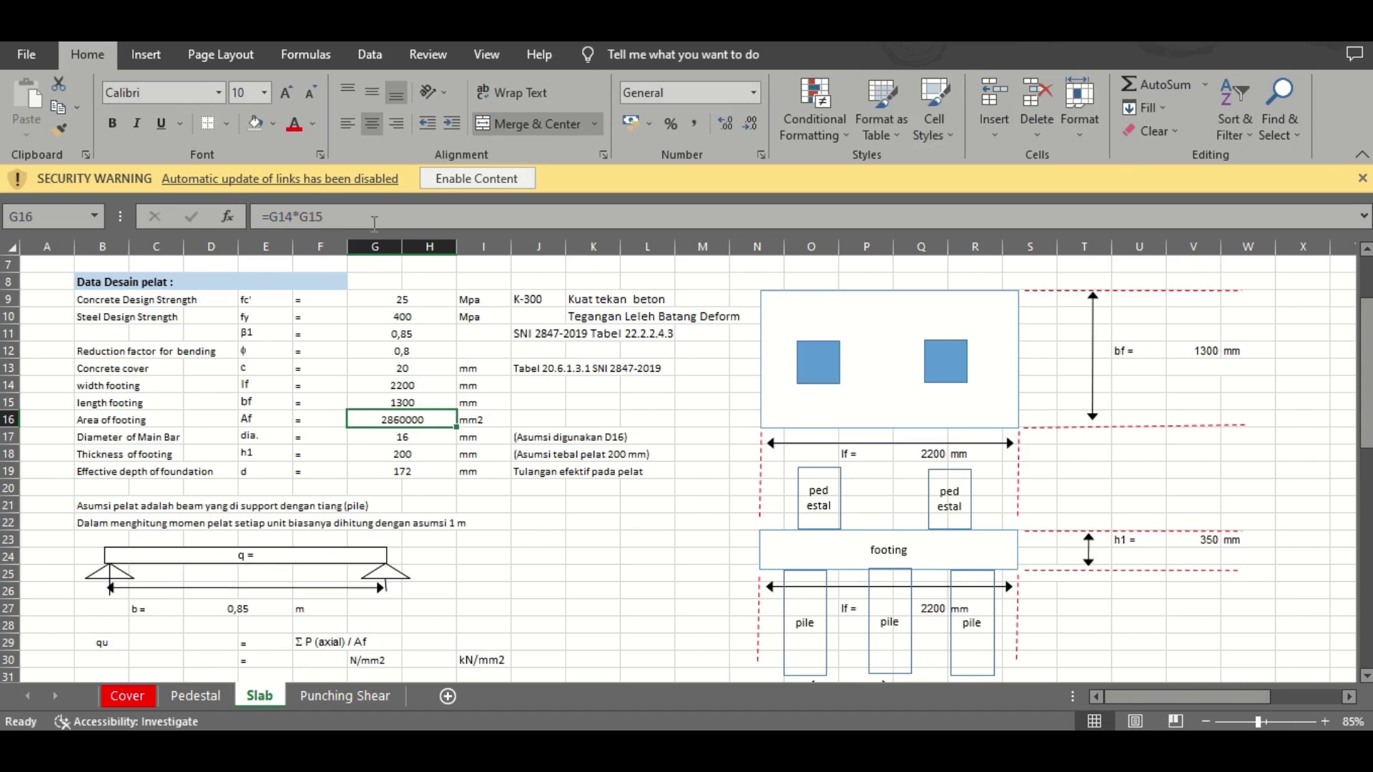
# Review the main bar diameter and footing thickness, and inspect the formula for the effective depth of the foundation
pyautogui.click(436, 441)
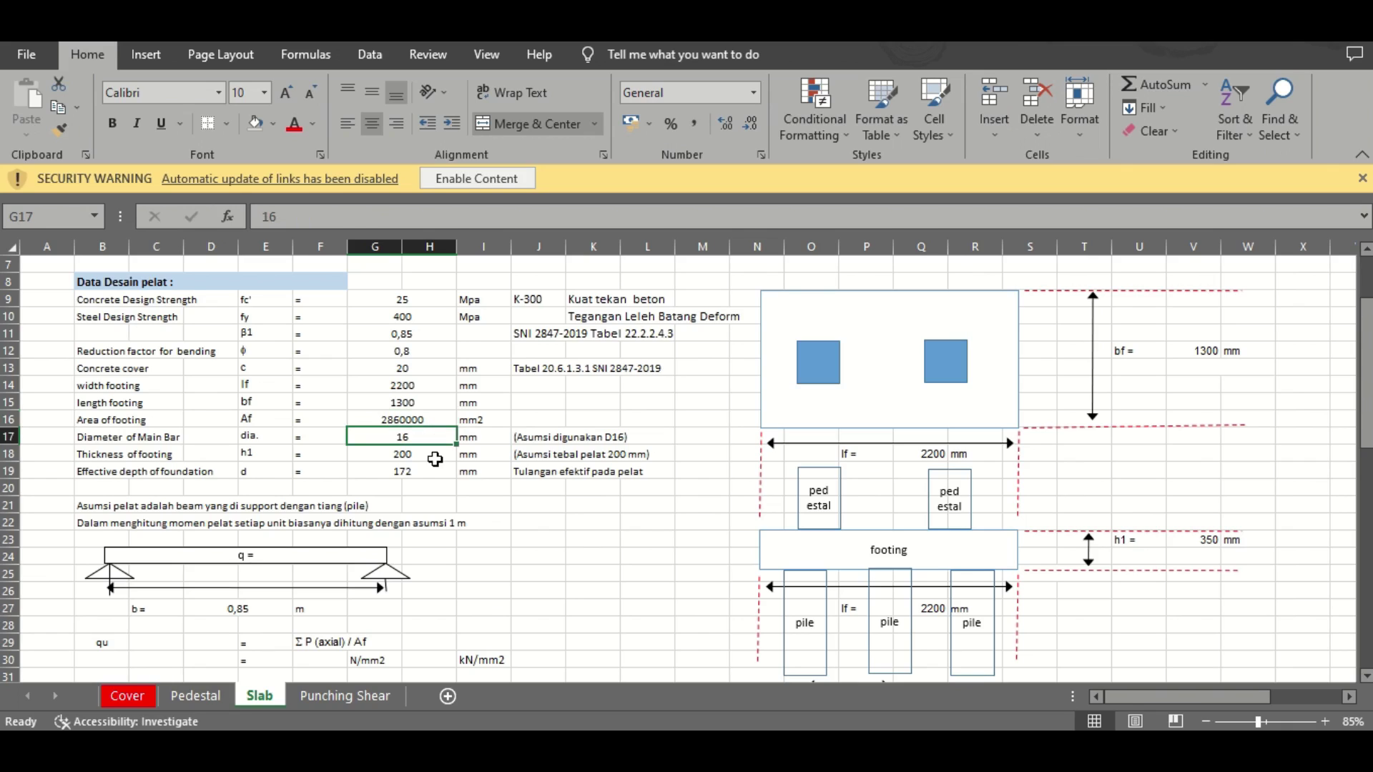
pyautogui.click(434, 464)
pyautogui.click(432, 452)
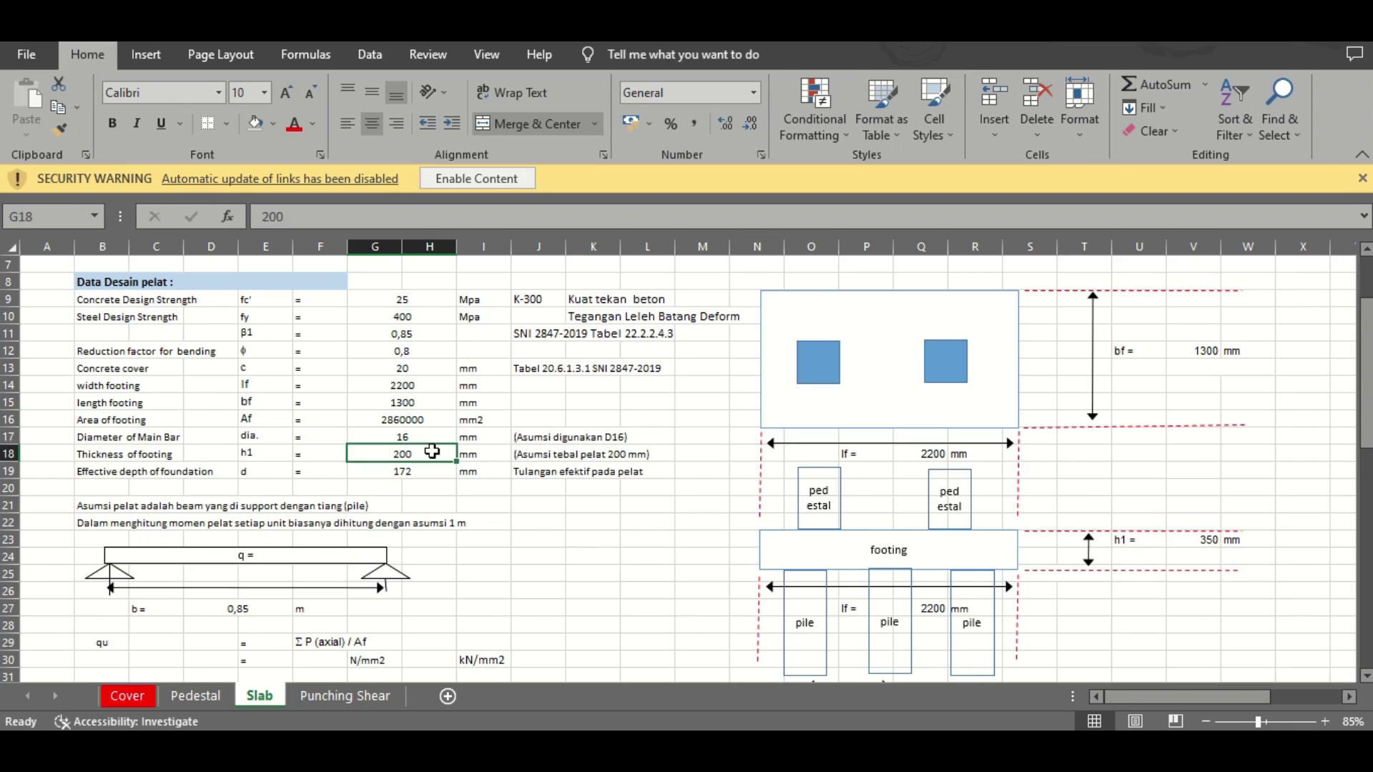
pyautogui.click(429, 479)
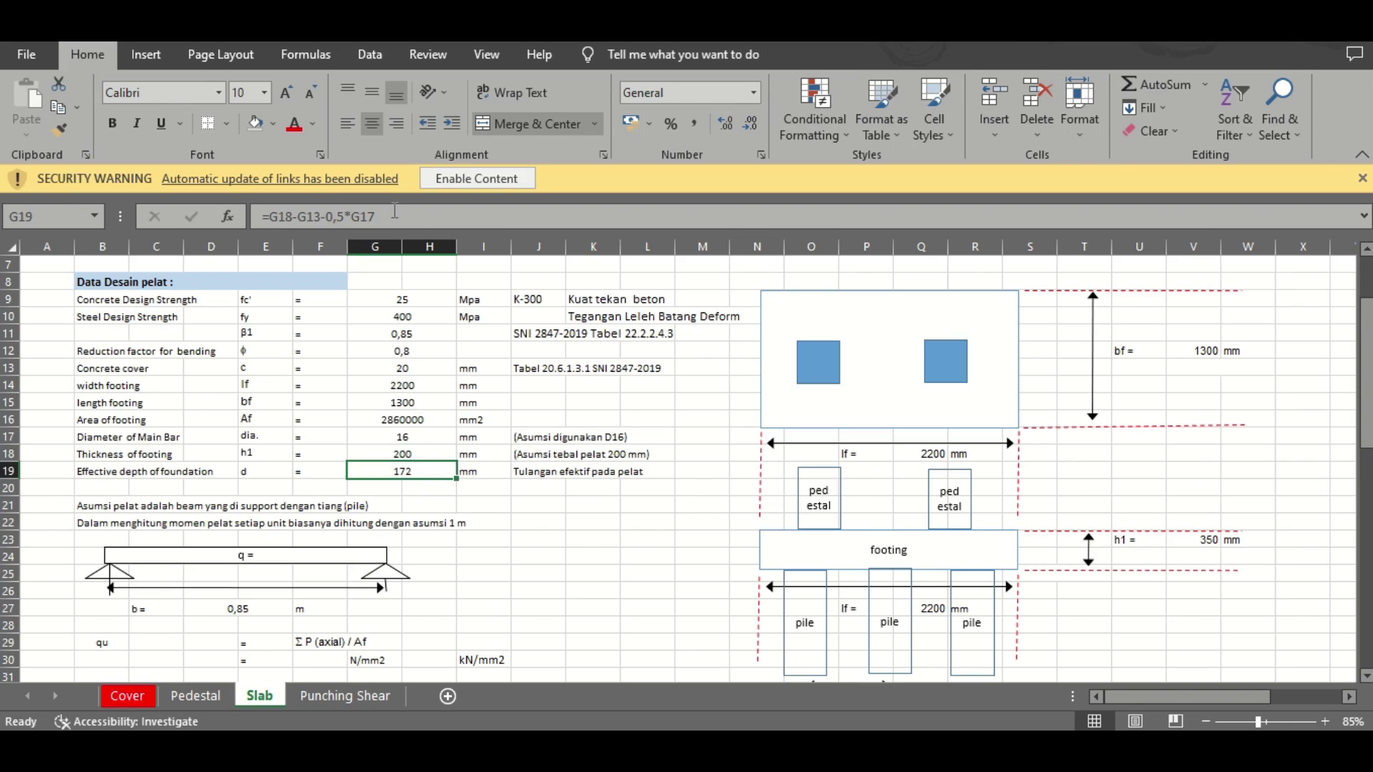
pyautogui.click(395, 211)
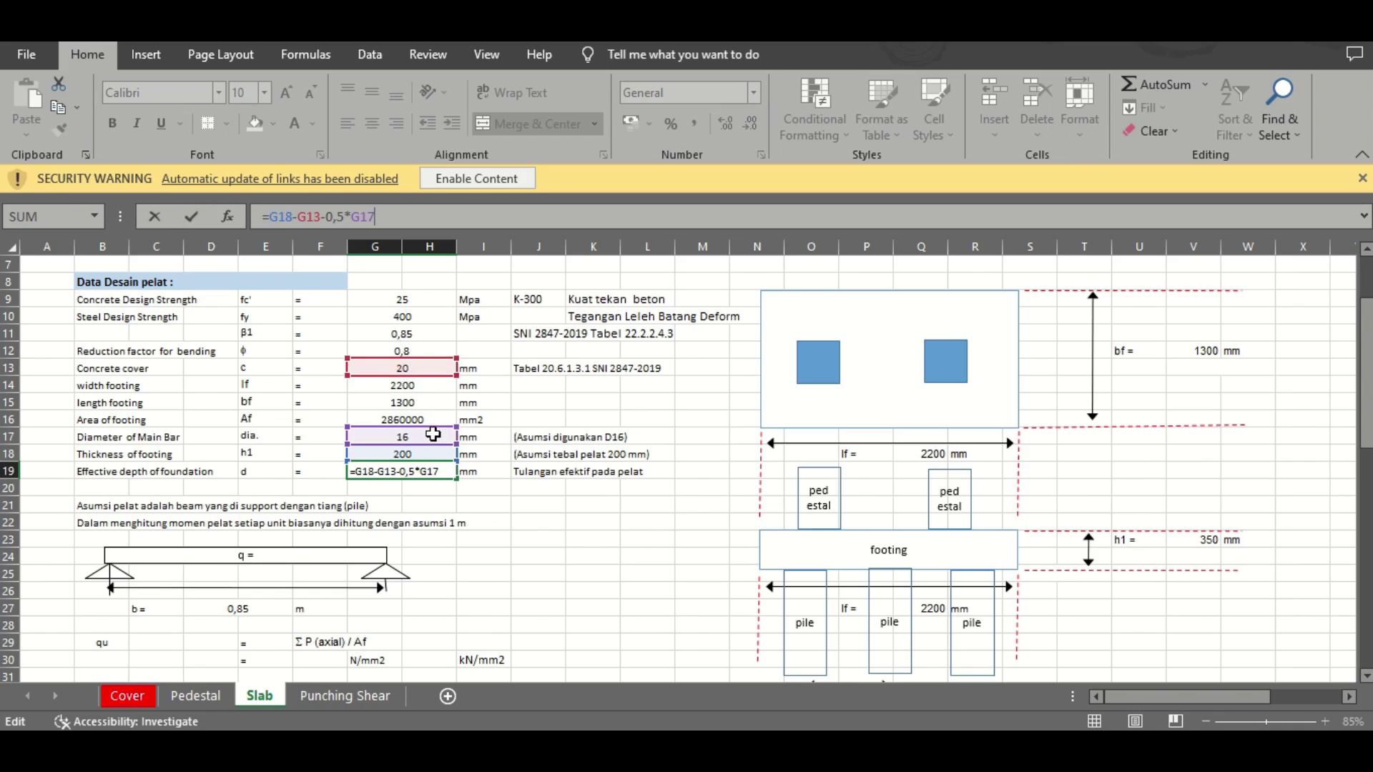
pyautogui.click(538, 504)
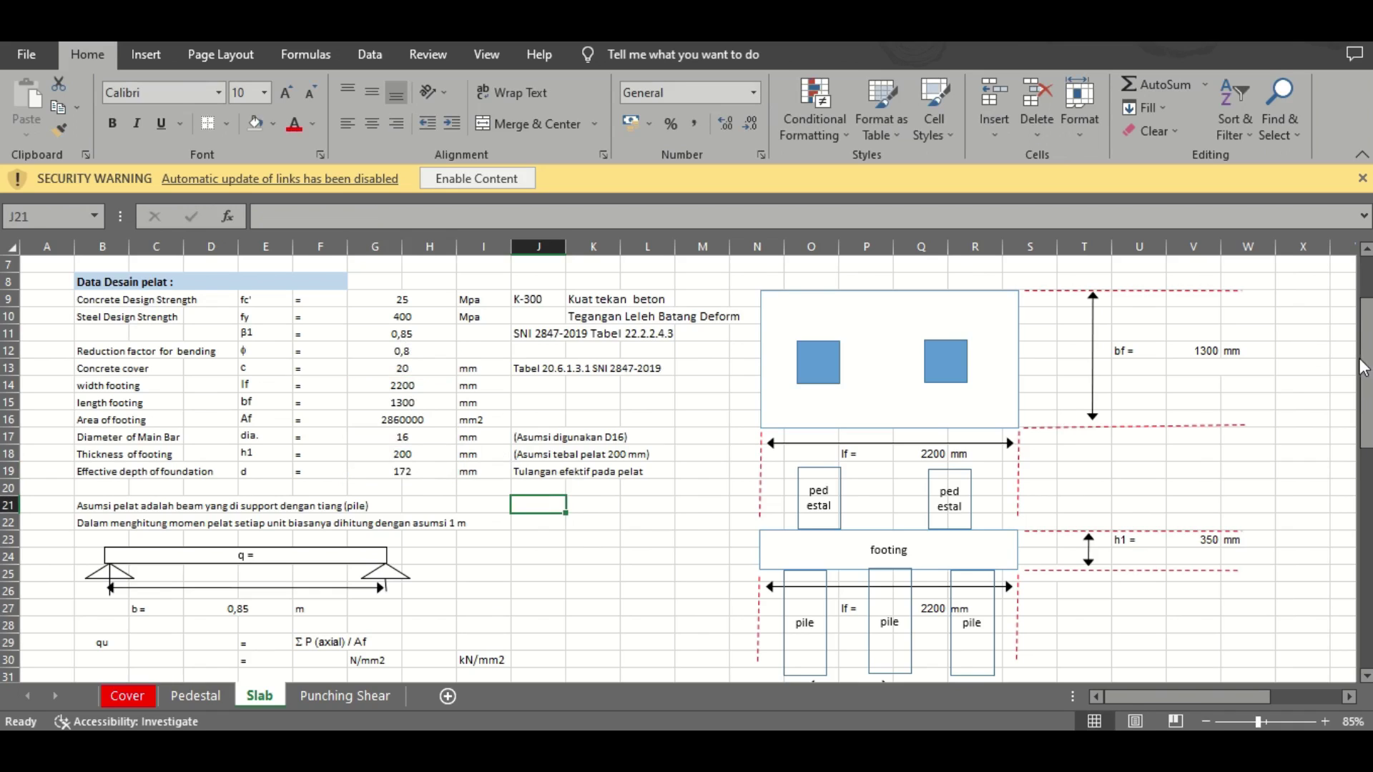
# Compare the simply supported beam sketch with the pile layout and inspect the formula for the span b in D27
pyautogui.moveTo(1366, 367); pyautogui.dragTo(1366, 367)
pyautogui.moveTo(1366, 338); pyautogui.dragTo(1366, 406)
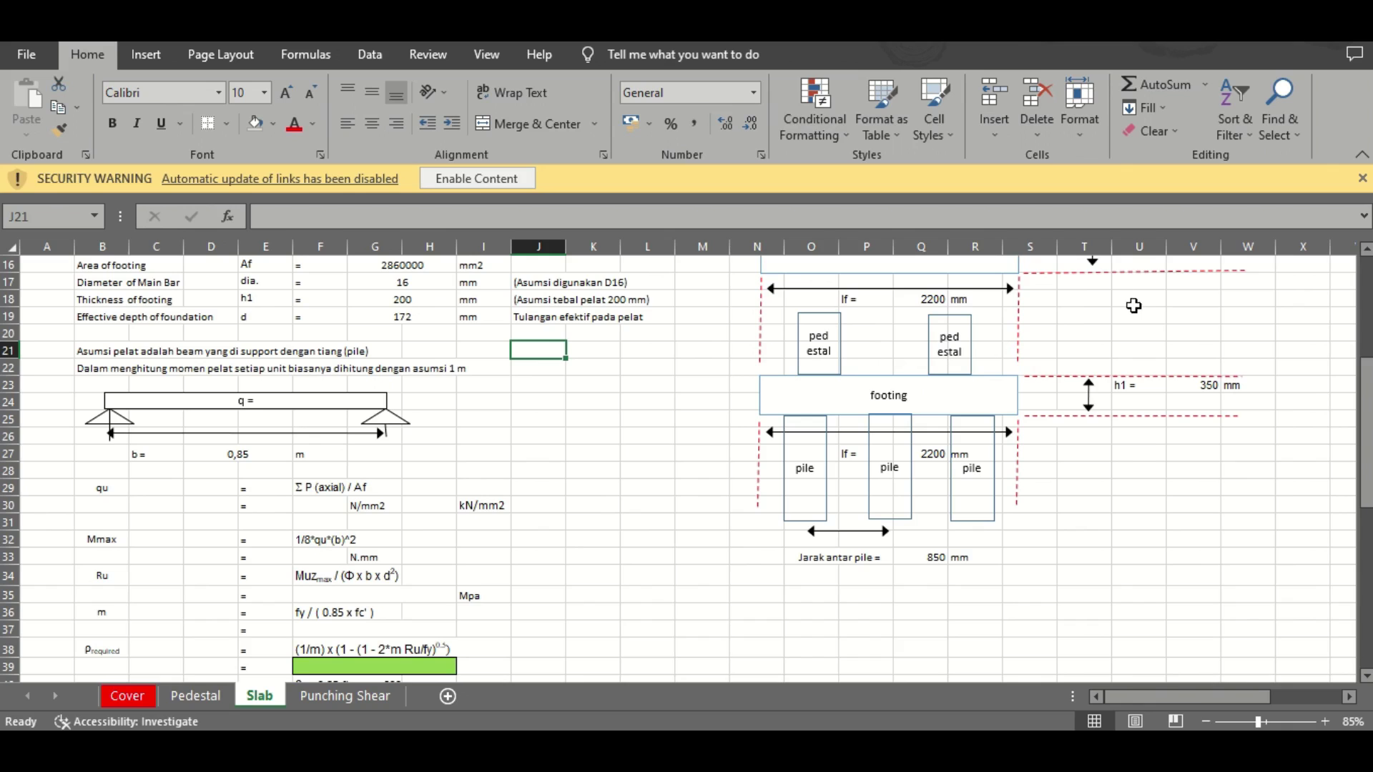
pyautogui.moveTo(1369, 365)
pyautogui.mouseDown()
pyautogui.moveTo(1369, 390)
pyautogui.moveTo(1369, 372)
pyautogui.mouseUp()
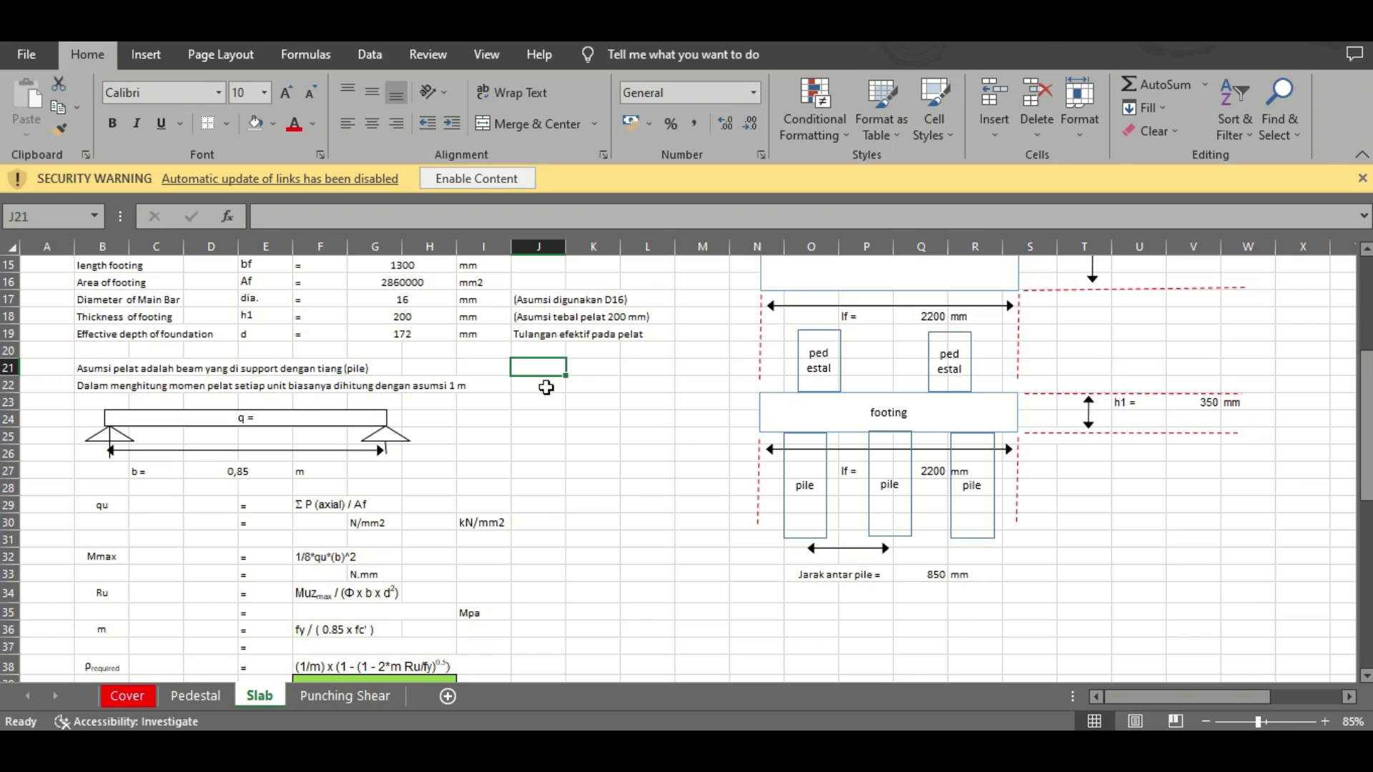
pyautogui.moveTo(1366, 375); pyautogui.dragTo(1366, 425)
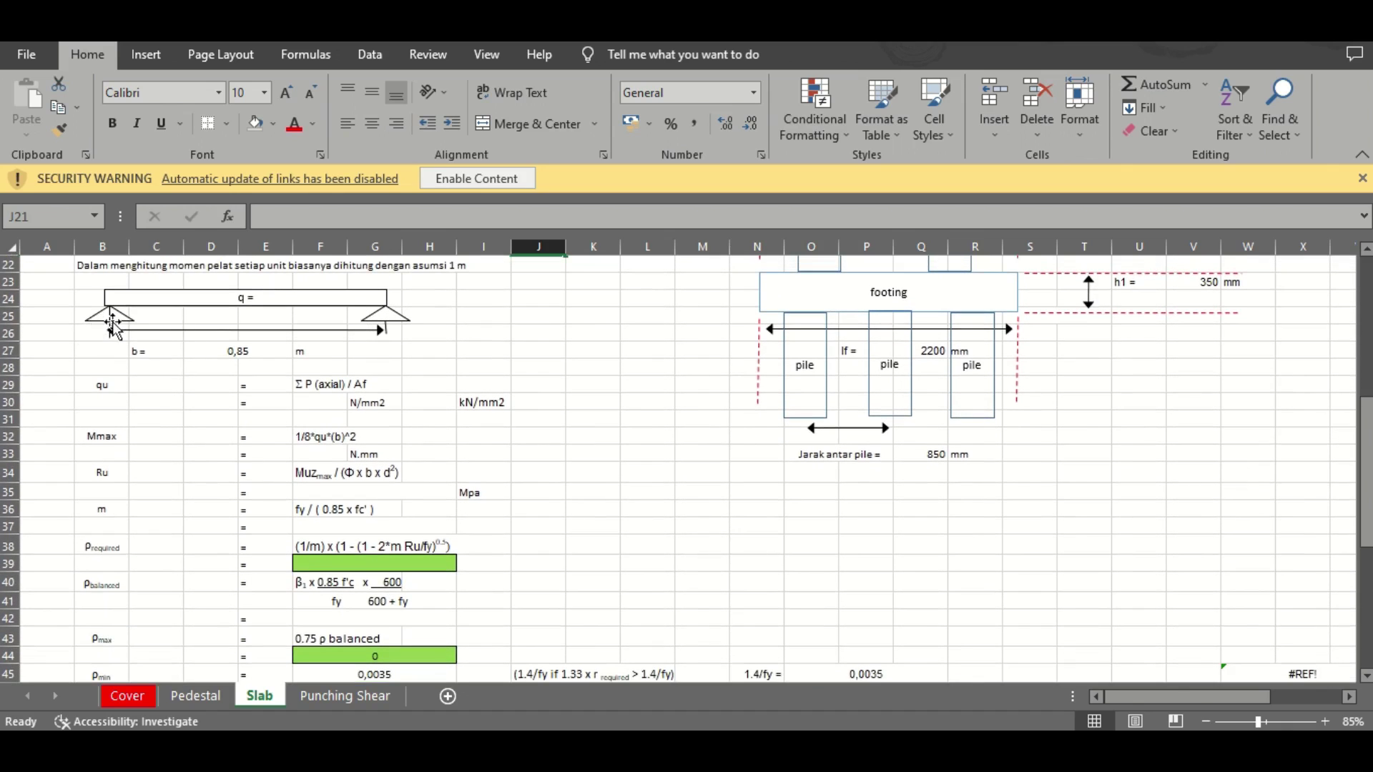
pyautogui.moveTo(1369, 464); pyautogui.dragTo(1369, 449)
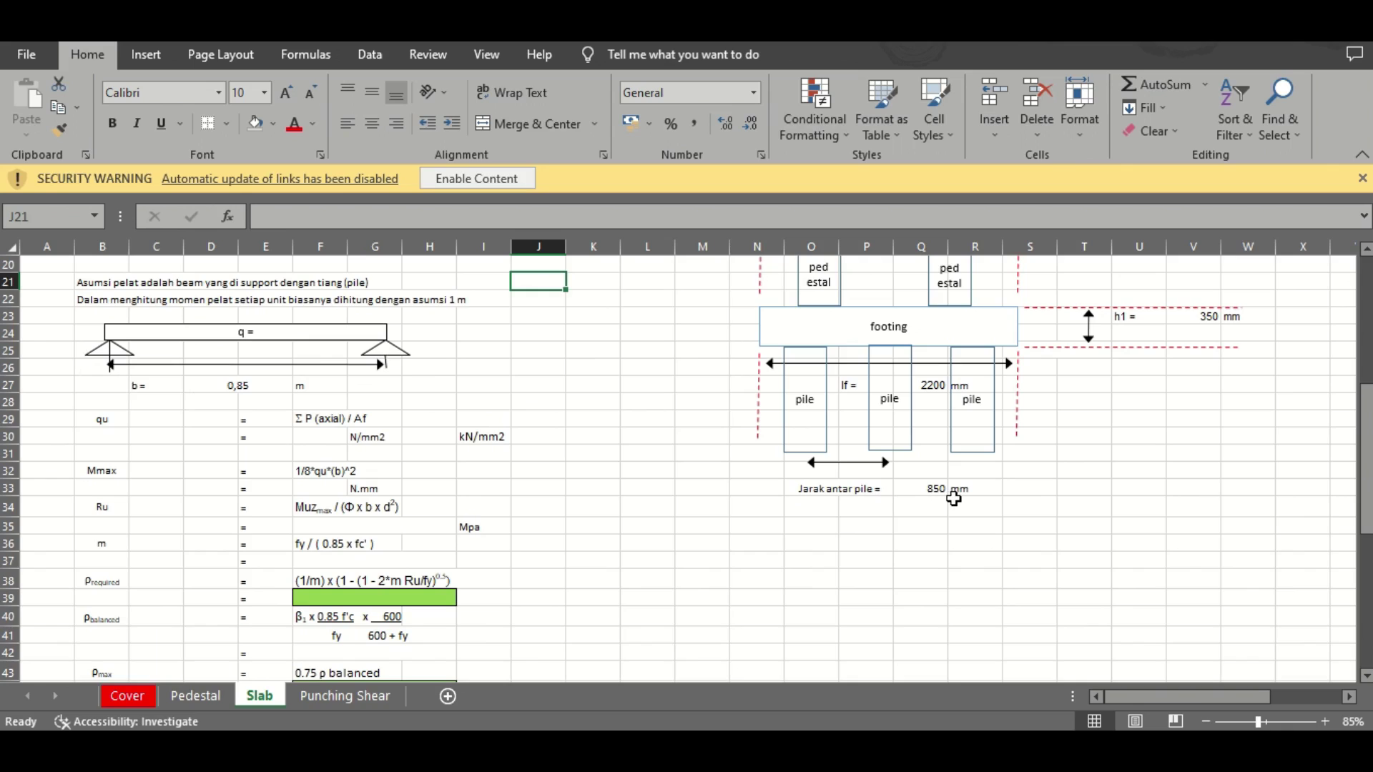
pyautogui.click(238, 387)
pyautogui.click(348, 219)
pyautogui.press('Escape')
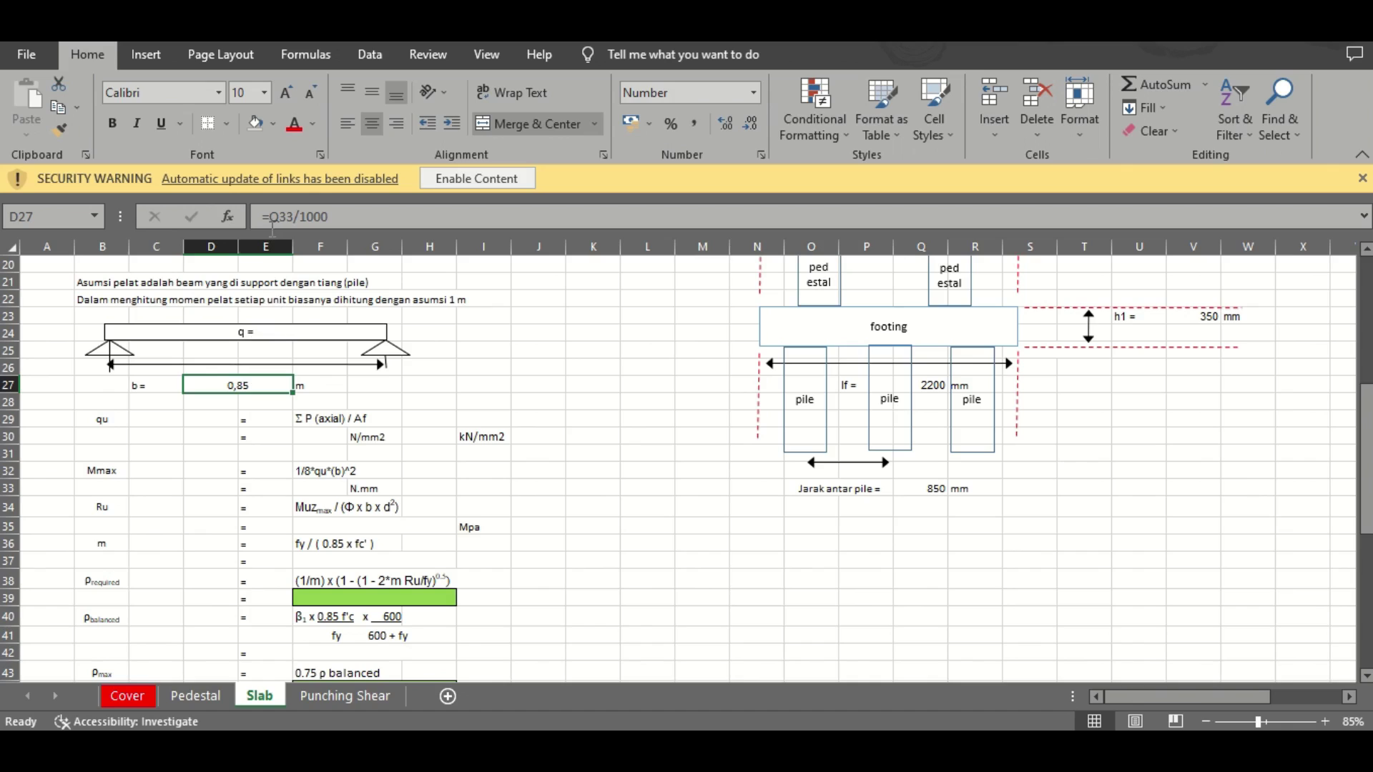
# Calculate qu in N/mm2 in F30 as the axial load sum divided by the footing area, using =K6/G16
pyautogui.click(302, 436)
pyautogui.scroll(1, 306, 502)
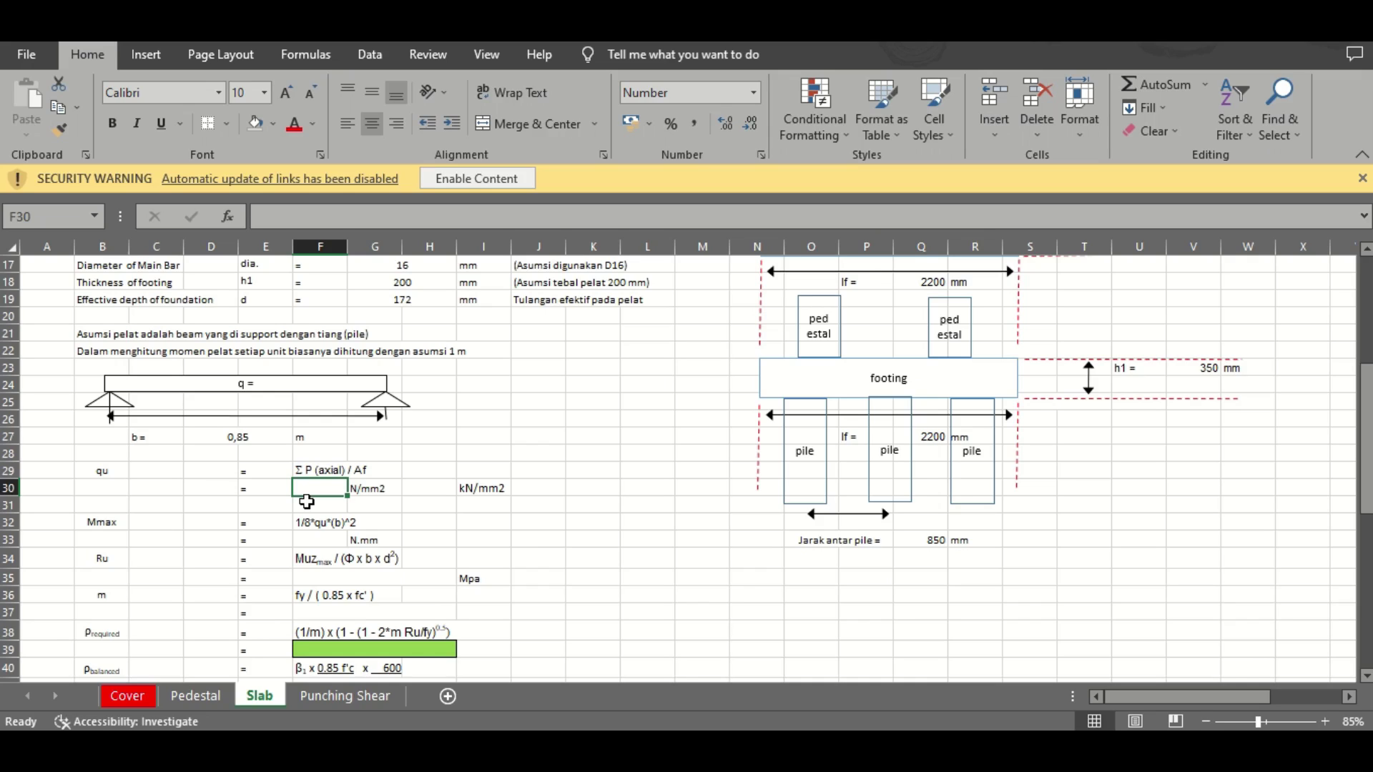
pyautogui.write('=')
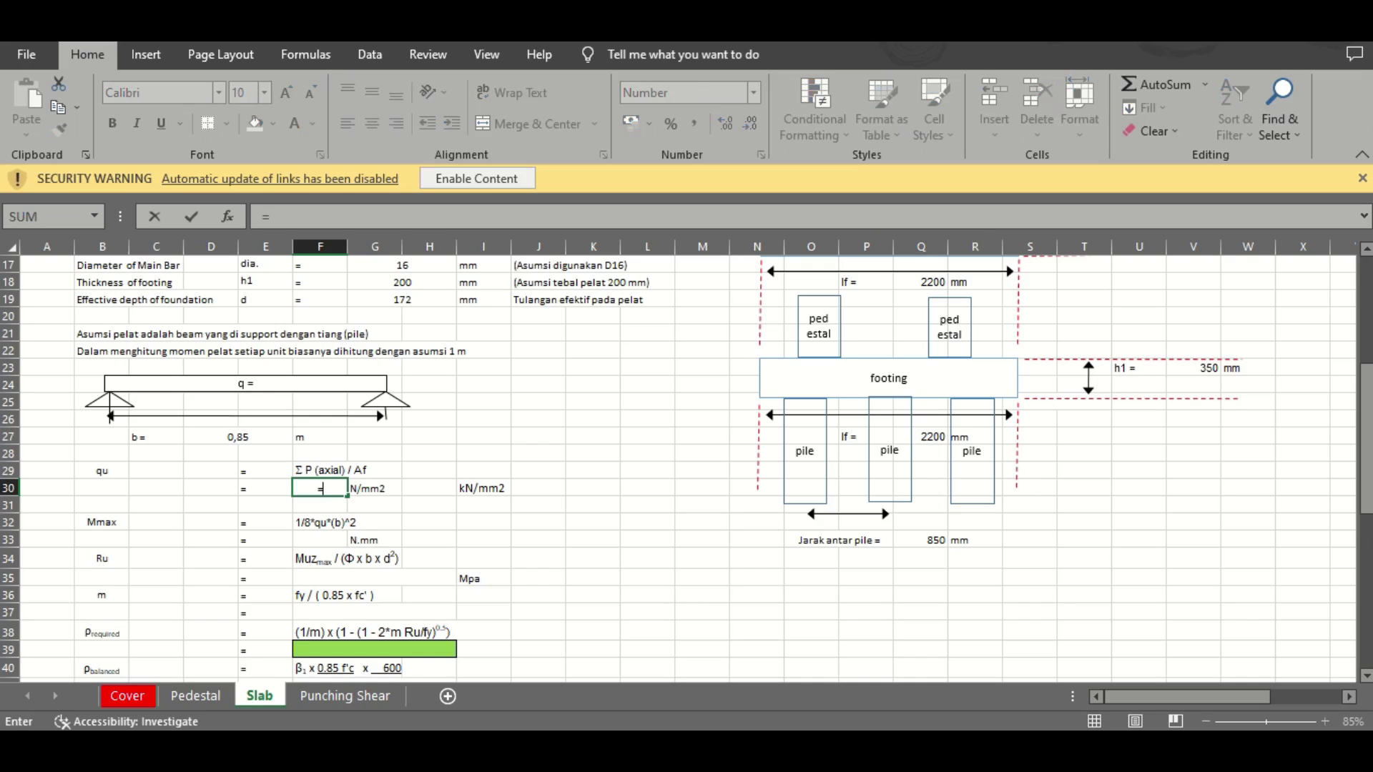
pyautogui.moveTo(1366, 438)
pyautogui.mouseDown()
pyautogui.moveTo(1366, 331)
pyautogui.moveTo(1367, 437)
pyautogui.mouseUp()
pyautogui.click(599, 349)
pyautogui.write('/')
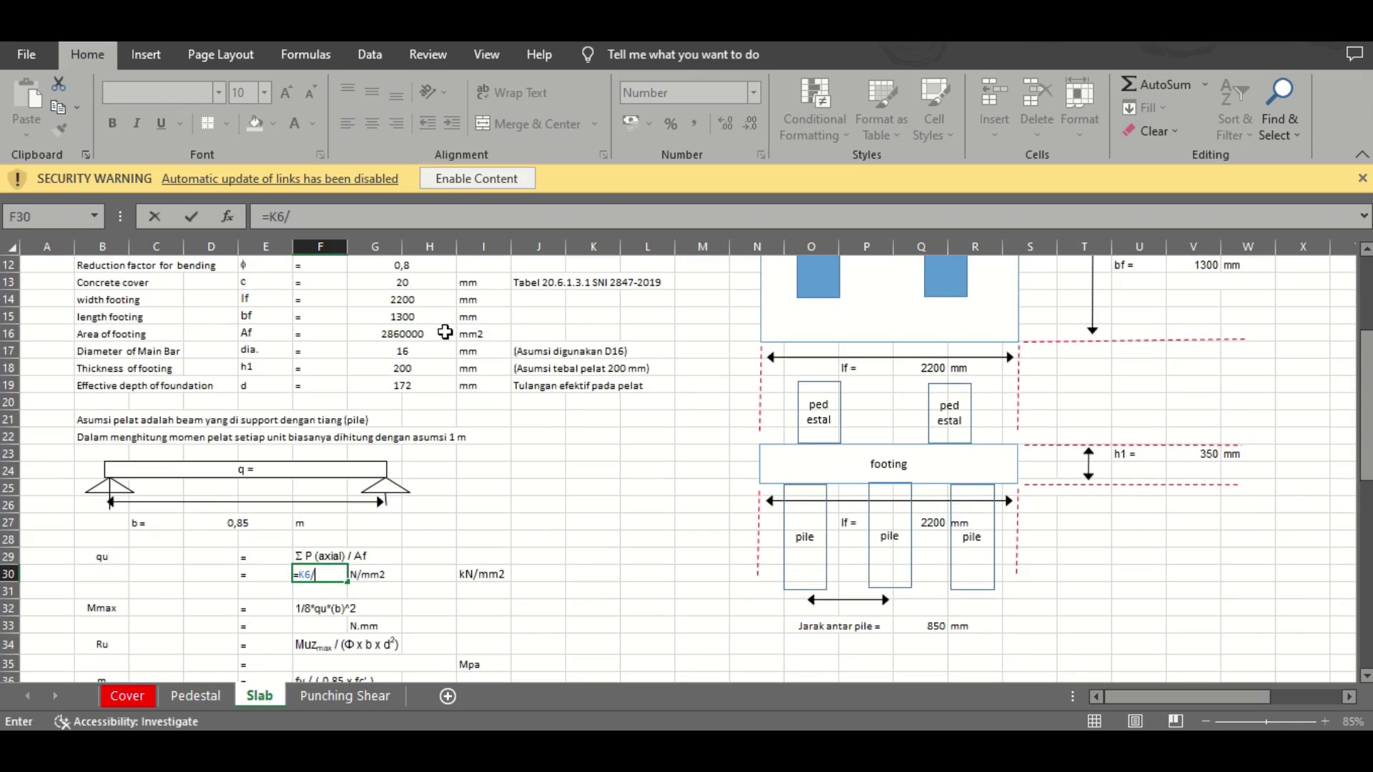
pyautogui.click(424, 342)
pyautogui.press('Return')
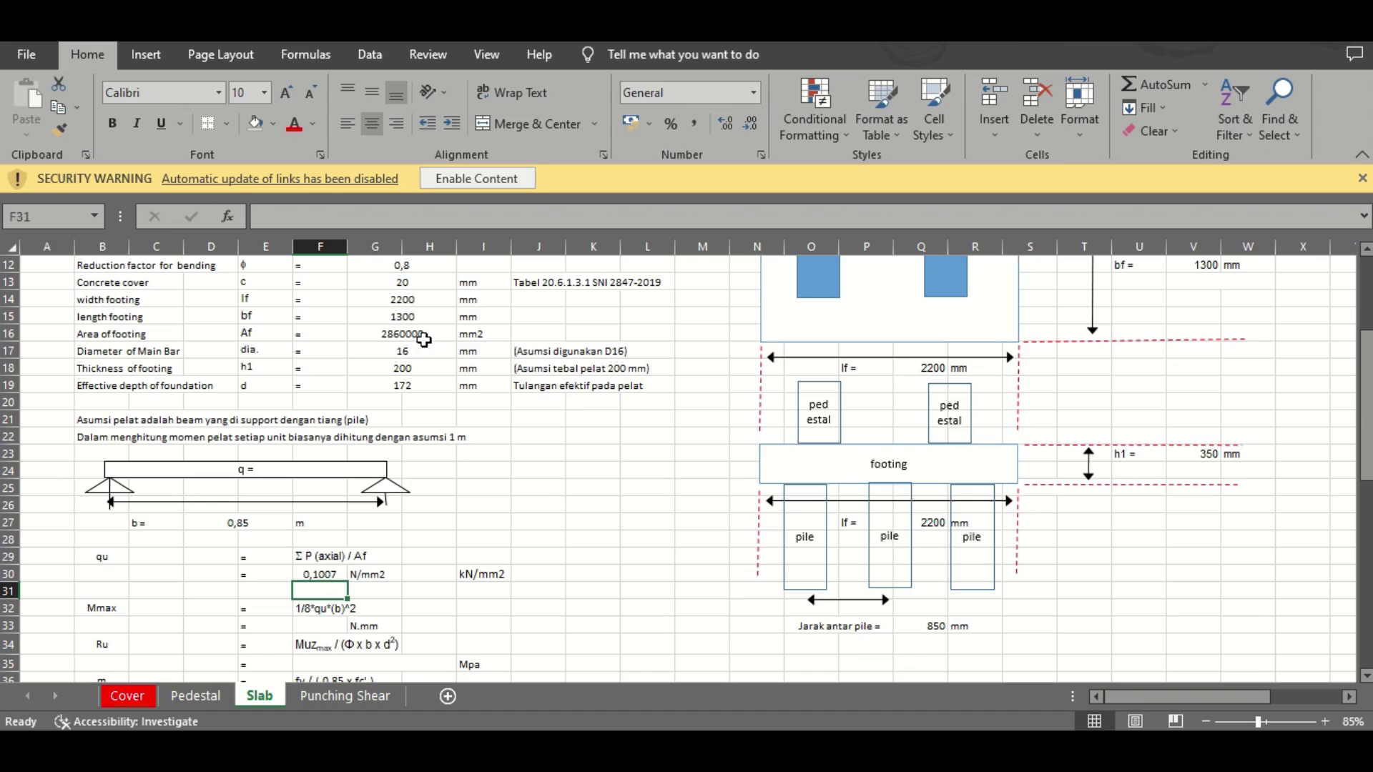
pyautogui.press('Up')
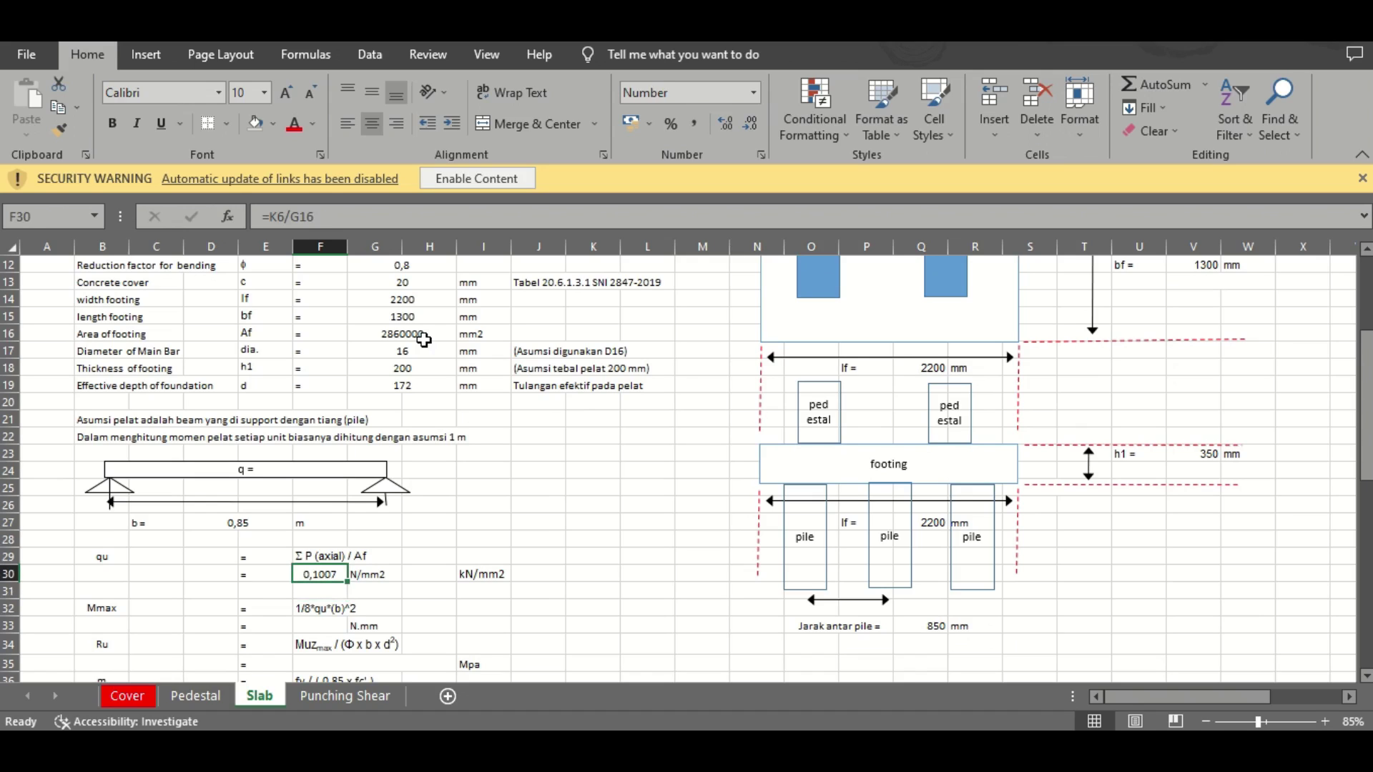
# Convert qu to kN per square metre in H30 with the formula =F30/1000*1000000
pyautogui.press('Right')
pyautogui.press('Right')
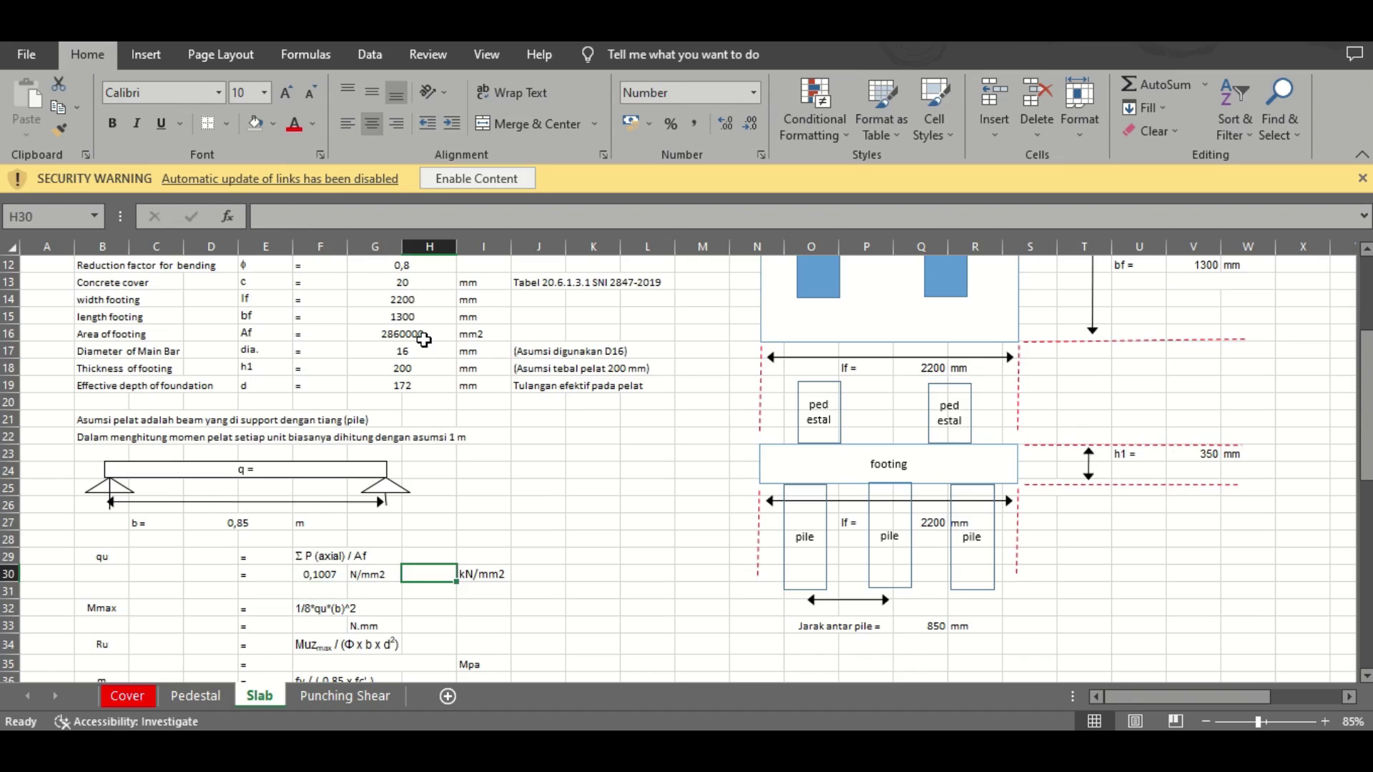
pyautogui.write('=')
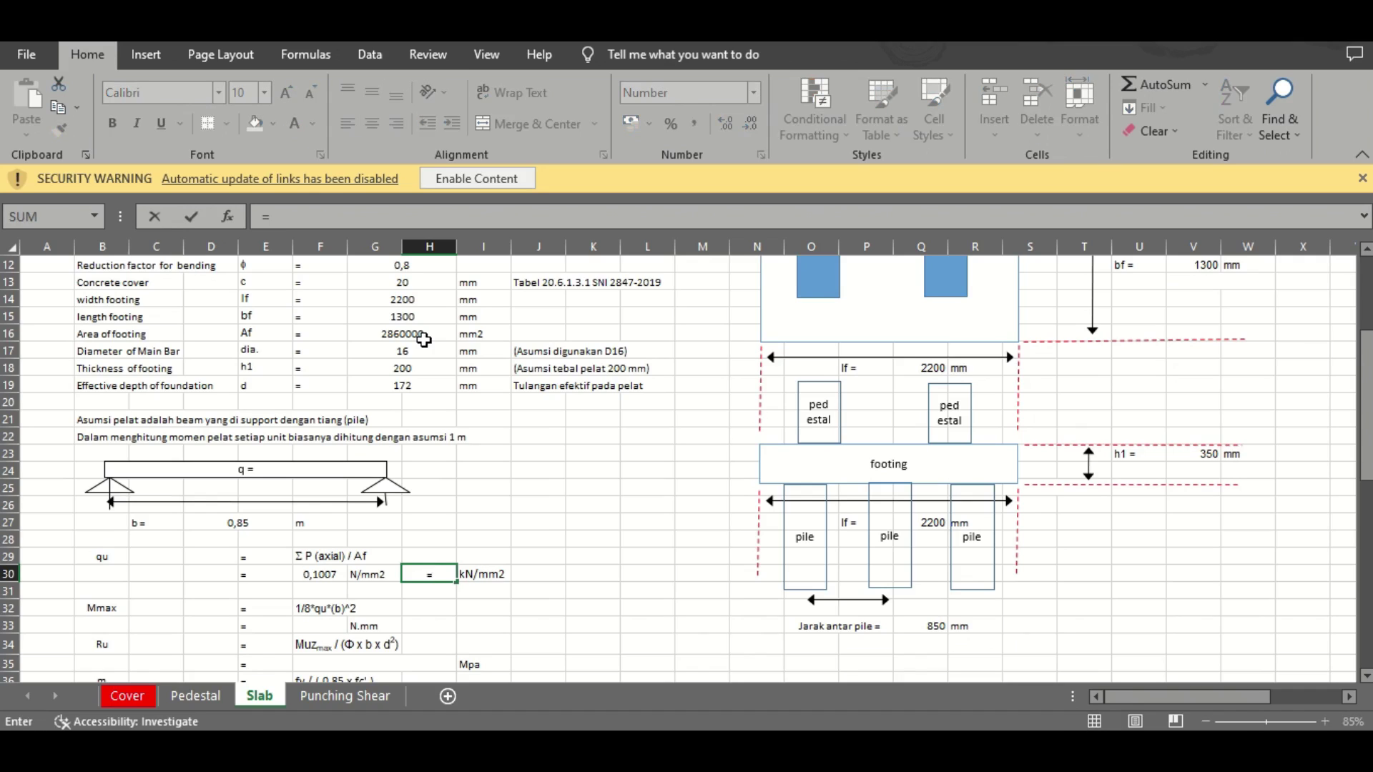
pyautogui.click(304, 584)
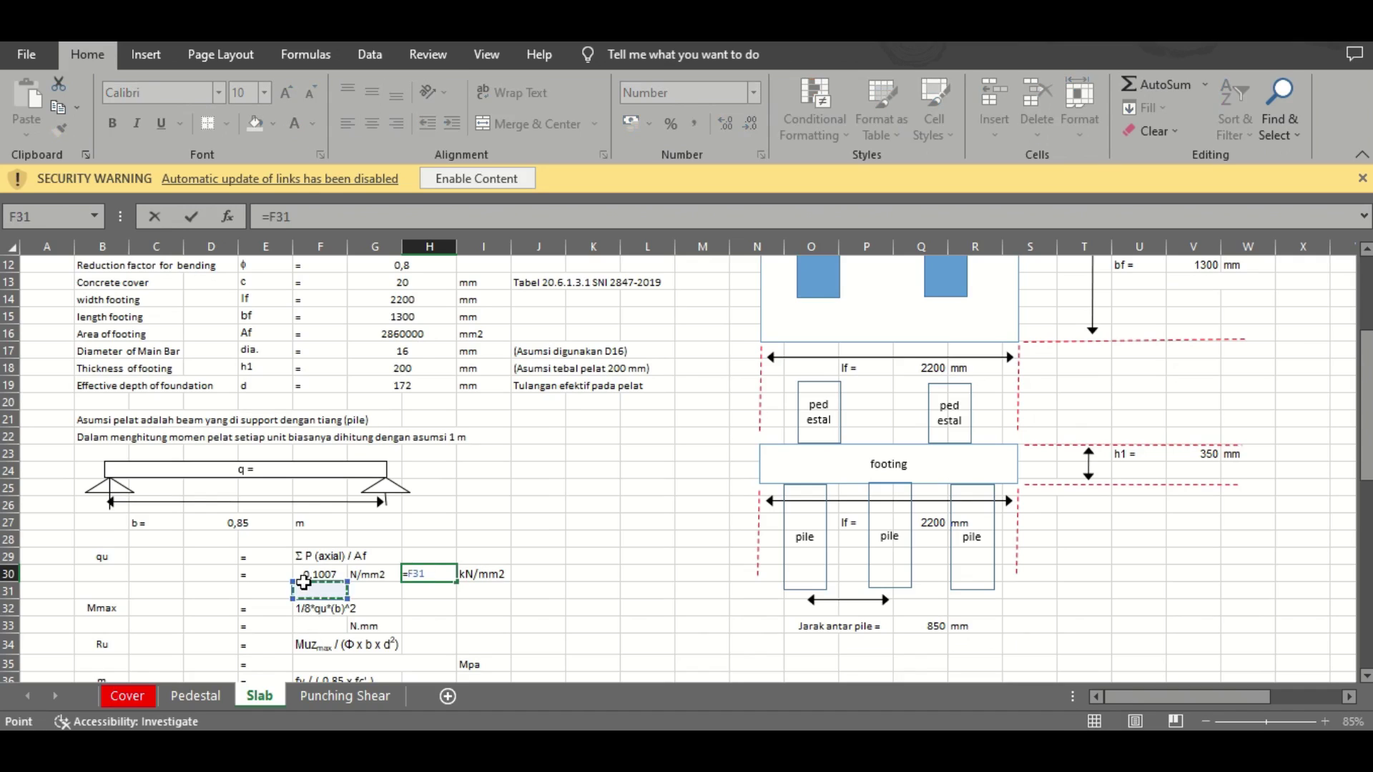
pyautogui.click(307, 575)
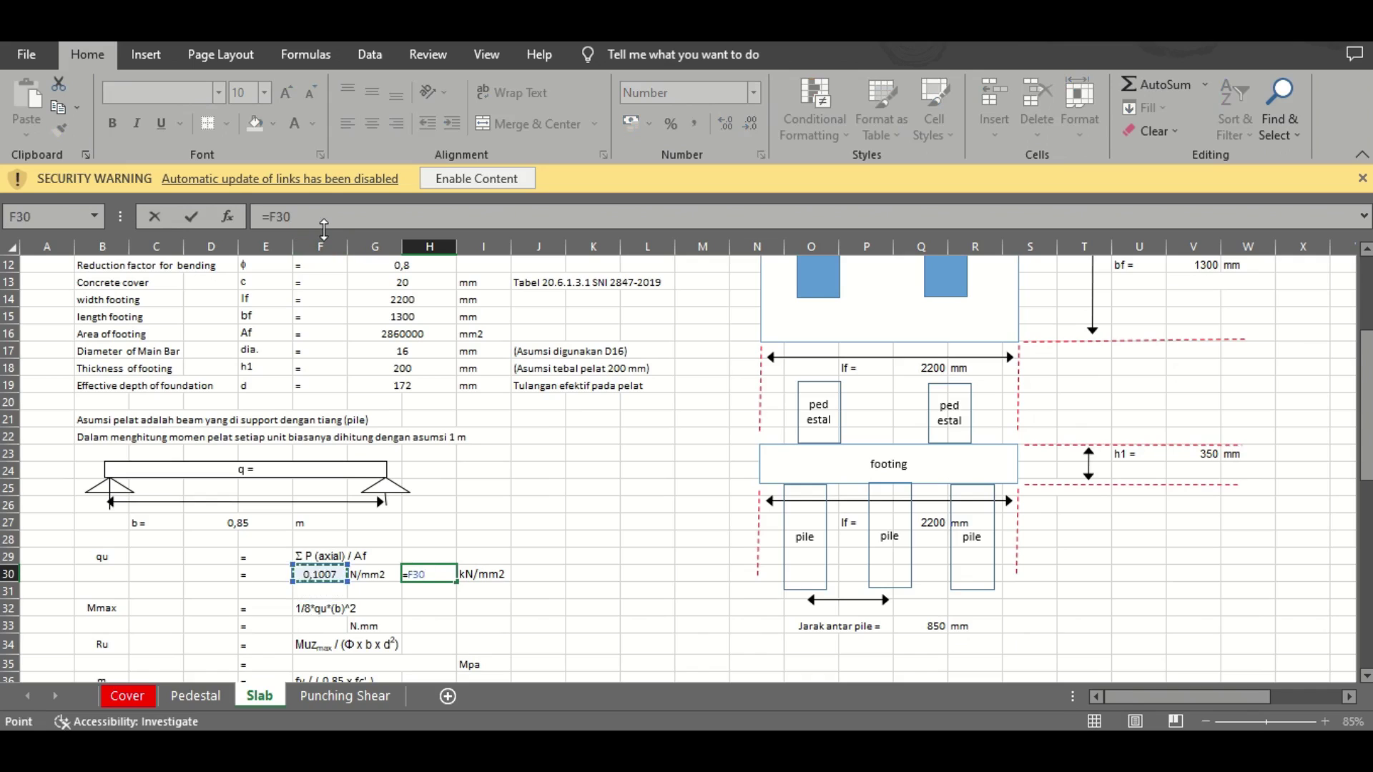
pyautogui.click(326, 216)
pyautogui.write('/1')
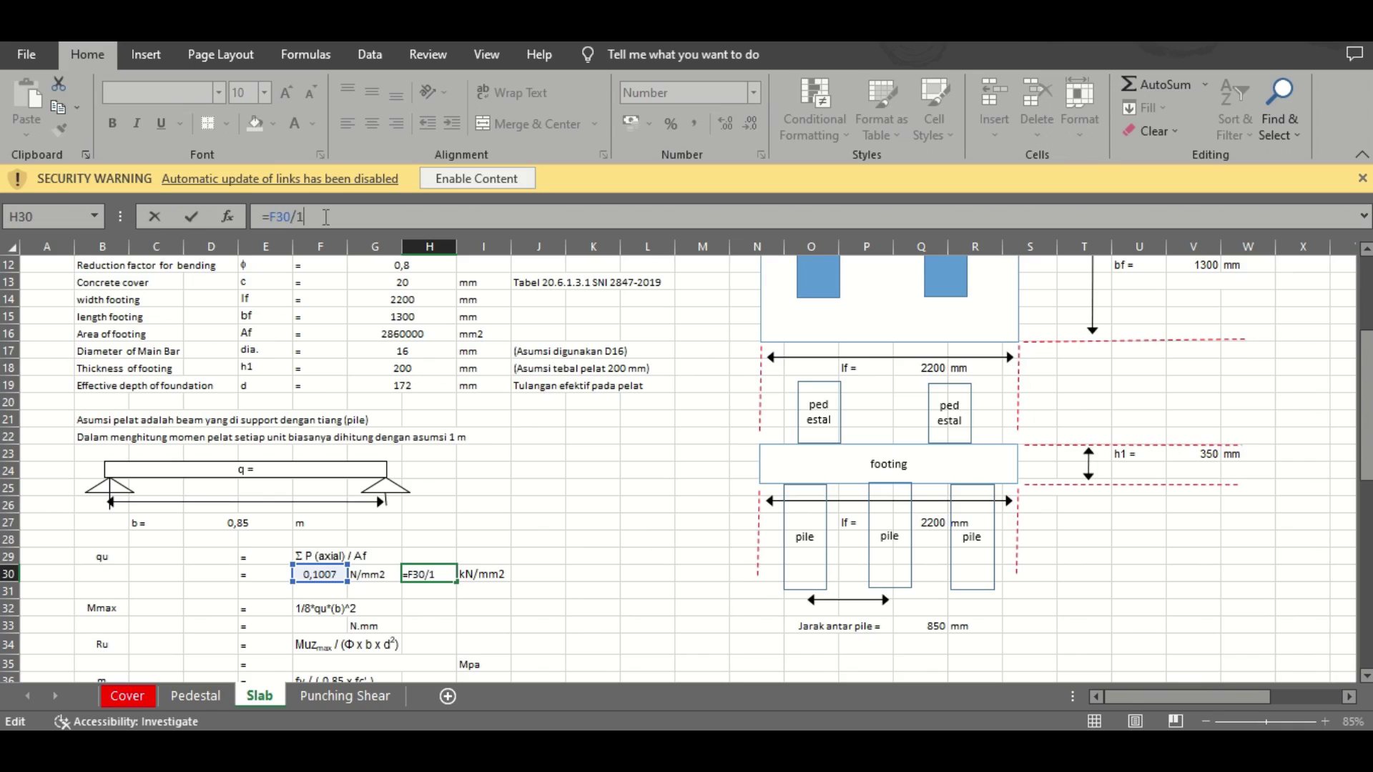
pyautogui.write('000*')
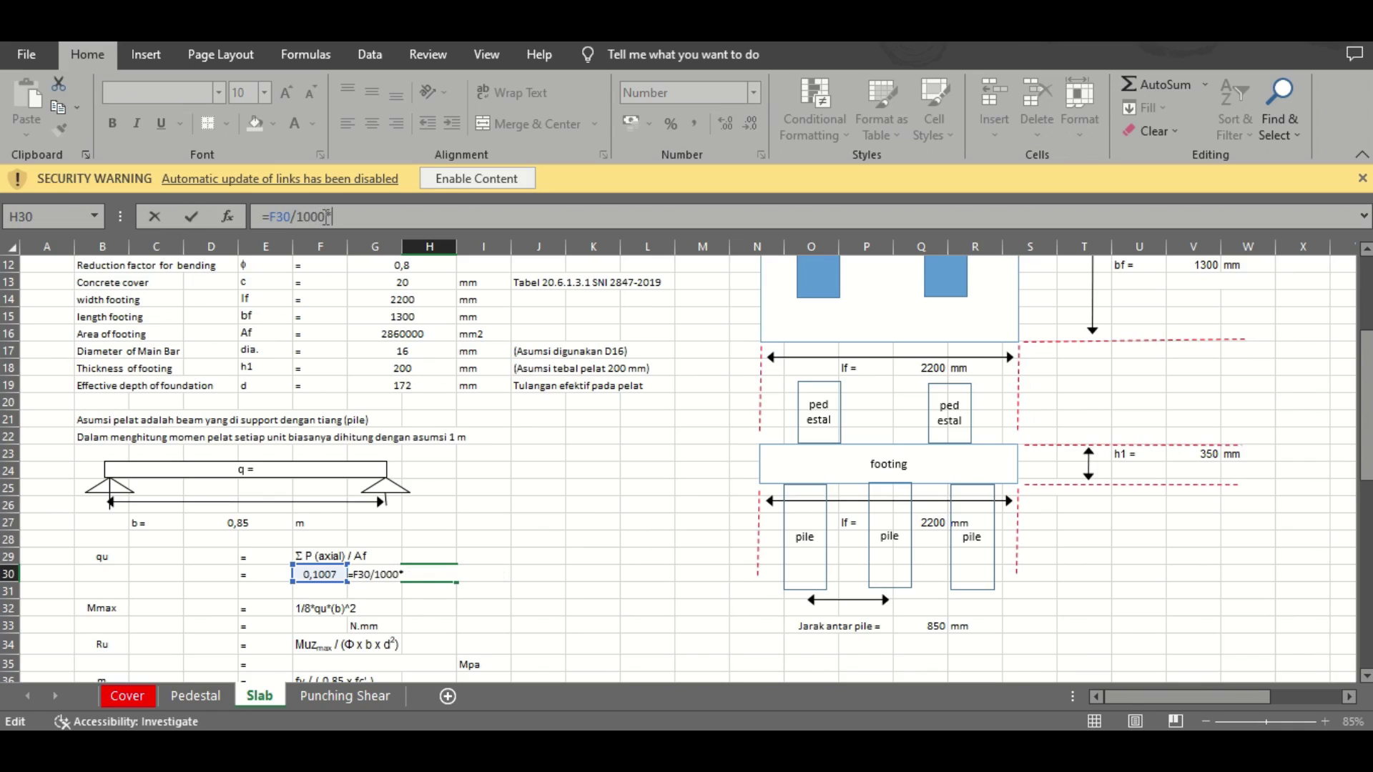
pyautogui.write('1000000')
pyautogui.press('Return')
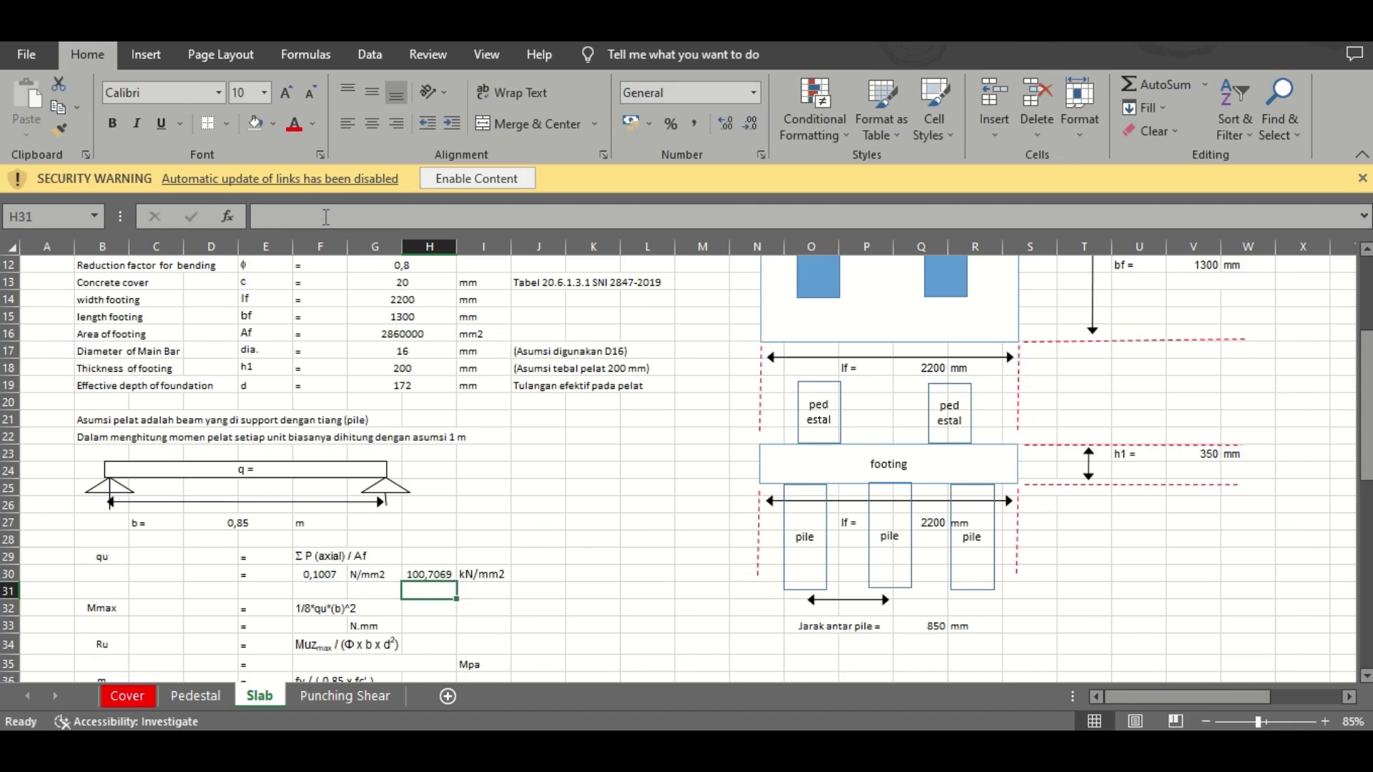
pyautogui.press('Up')
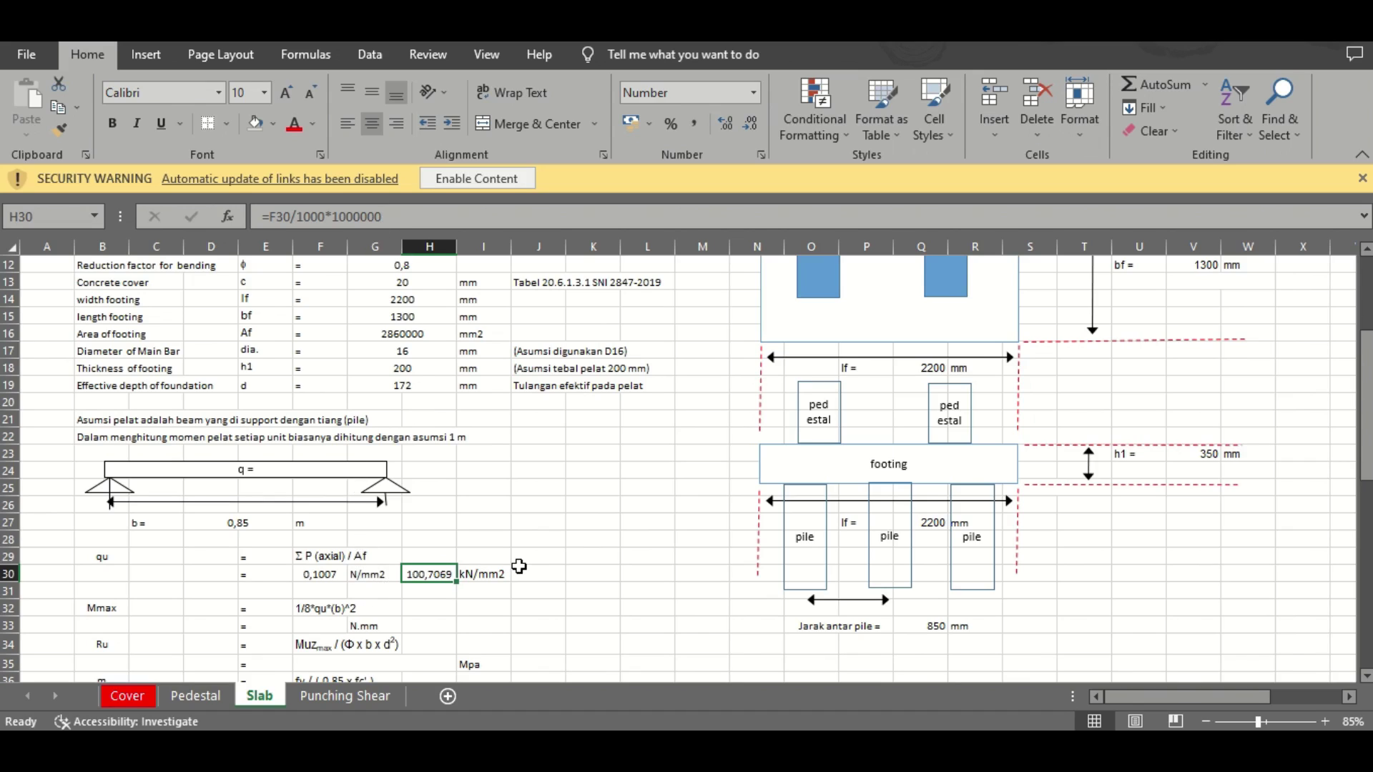
# Correct the unit label beside the converted qu value in I30 to kN/m2
pyautogui.click(497, 574)
pyautogui.click(335, 212)
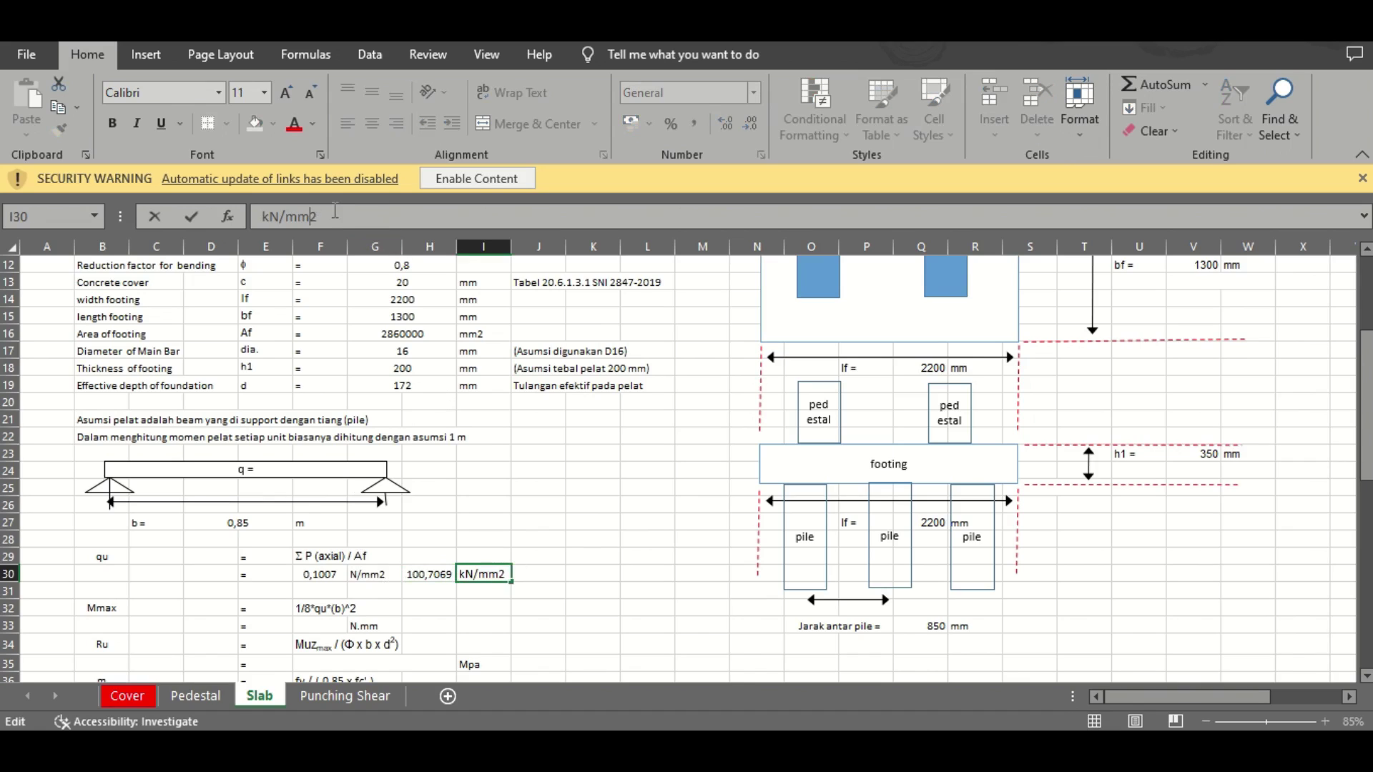
pyautogui.press('BackSpace')
pyautogui.press('Return')
# Calculate the maximum moment Mmax in F33 from qu and the span b with the formula =1/8*F30*D27^2
pyautogui.press('Down')
pyautogui.press('Down')
pyautogui.press('Down')
pyautogui.press('Down')
pyautogui.press('Down')
pyautogui.press('Down')
pyautogui.press('Down')
pyautogui.press('Down')
pyautogui.press('Down')
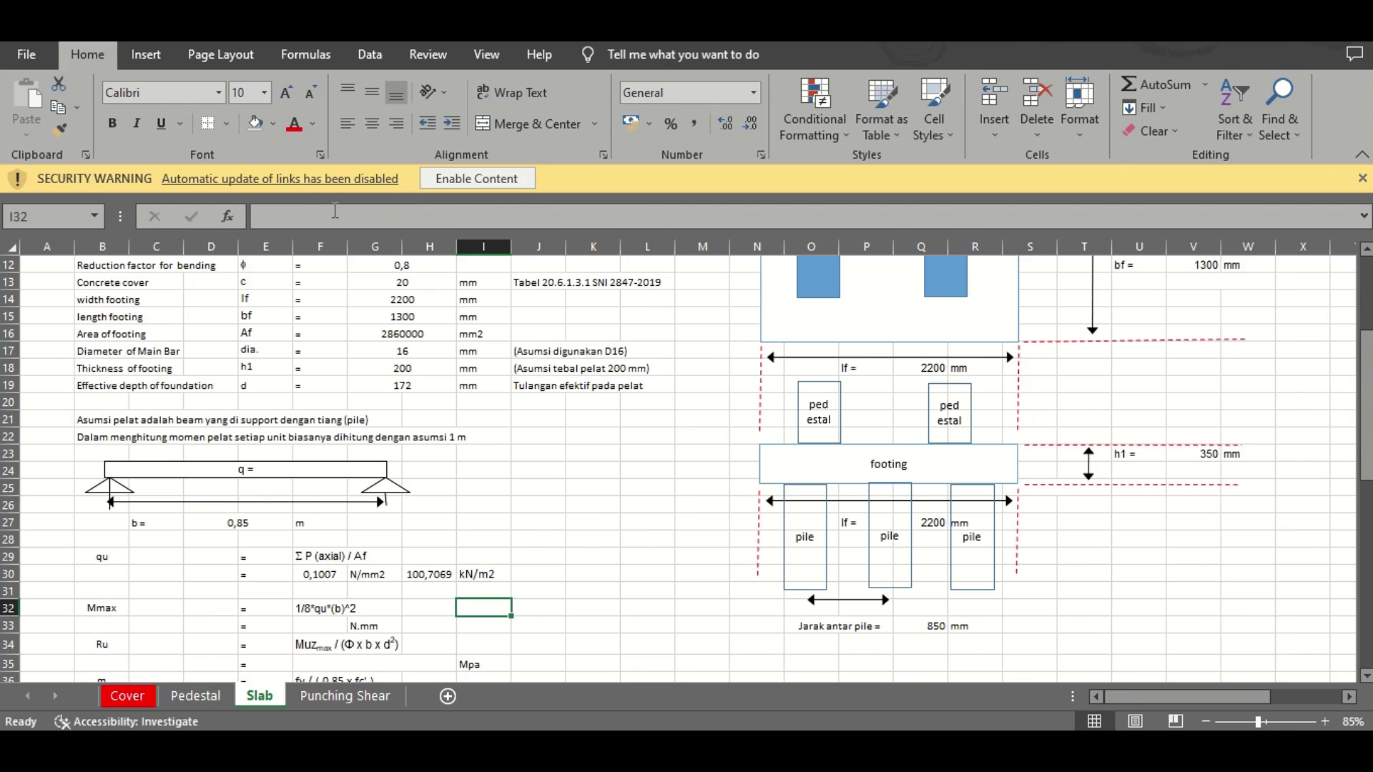
pyautogui.press('Left')
pyautogui.press('Left')
pyautogui.press('Left')
pyautogui.press('Left')
pyautogui.press('Left')
pyautogui.press('Left')
pyautogui.press('Left')
pyautogui.press('Left')
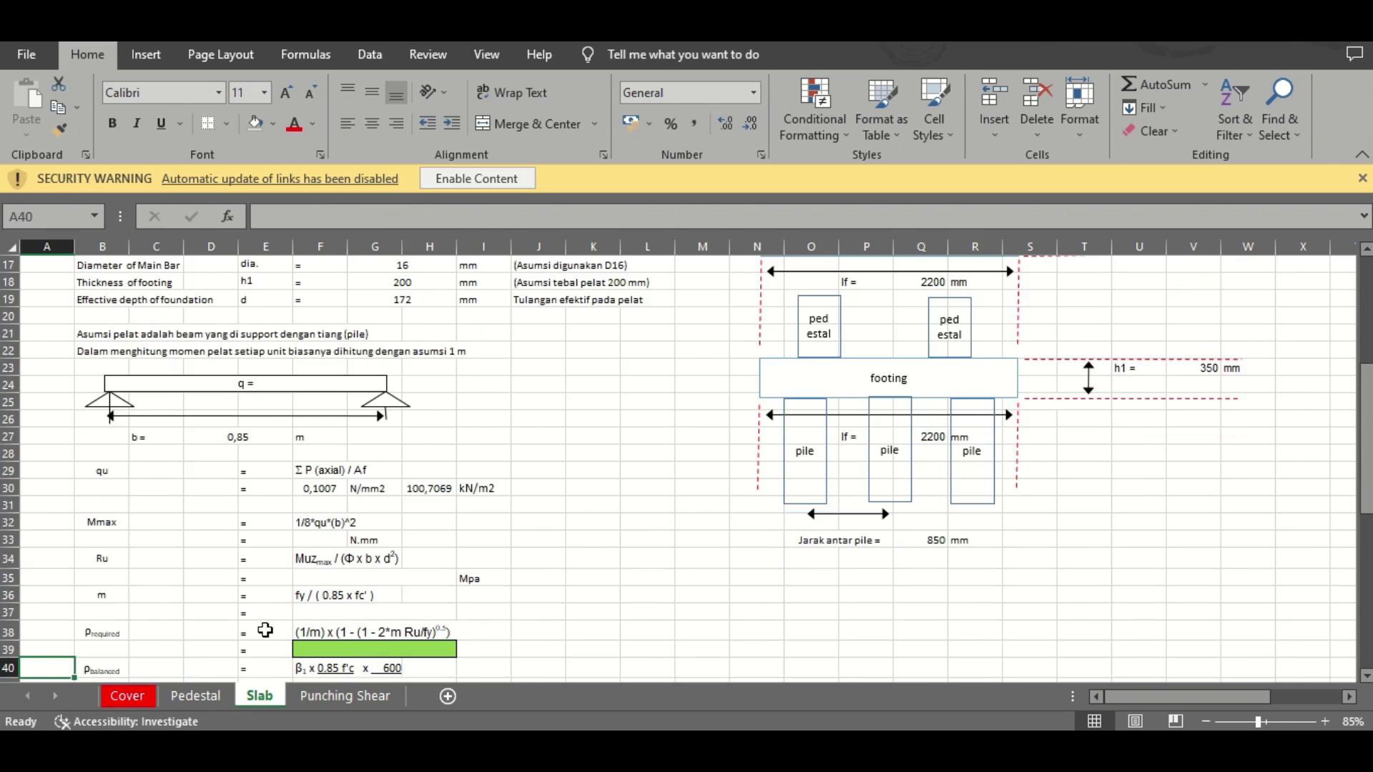
pyautogui.click(307, 538)
pyautogui.write('=')
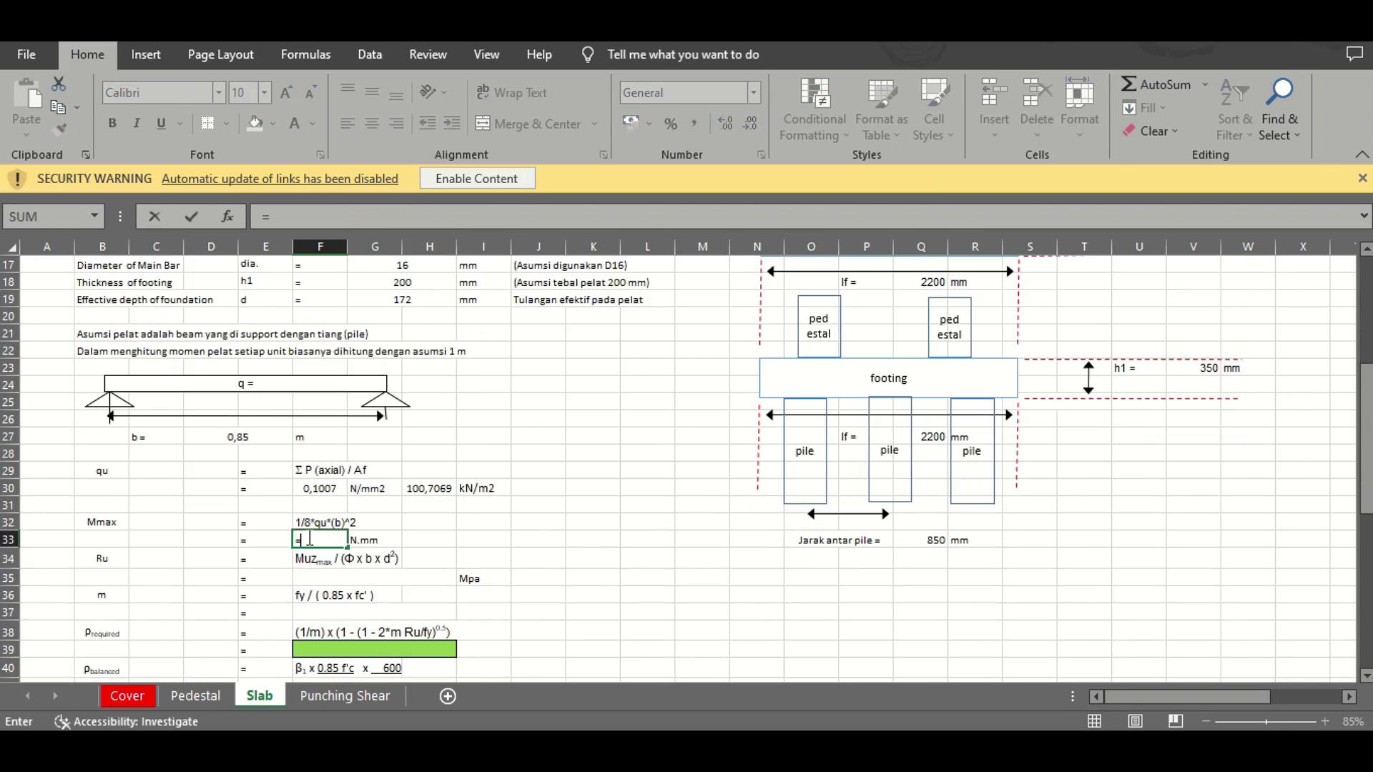
pyautogui.press('Up')
pyautogui.press('Up')
pyautogui.press('Up')
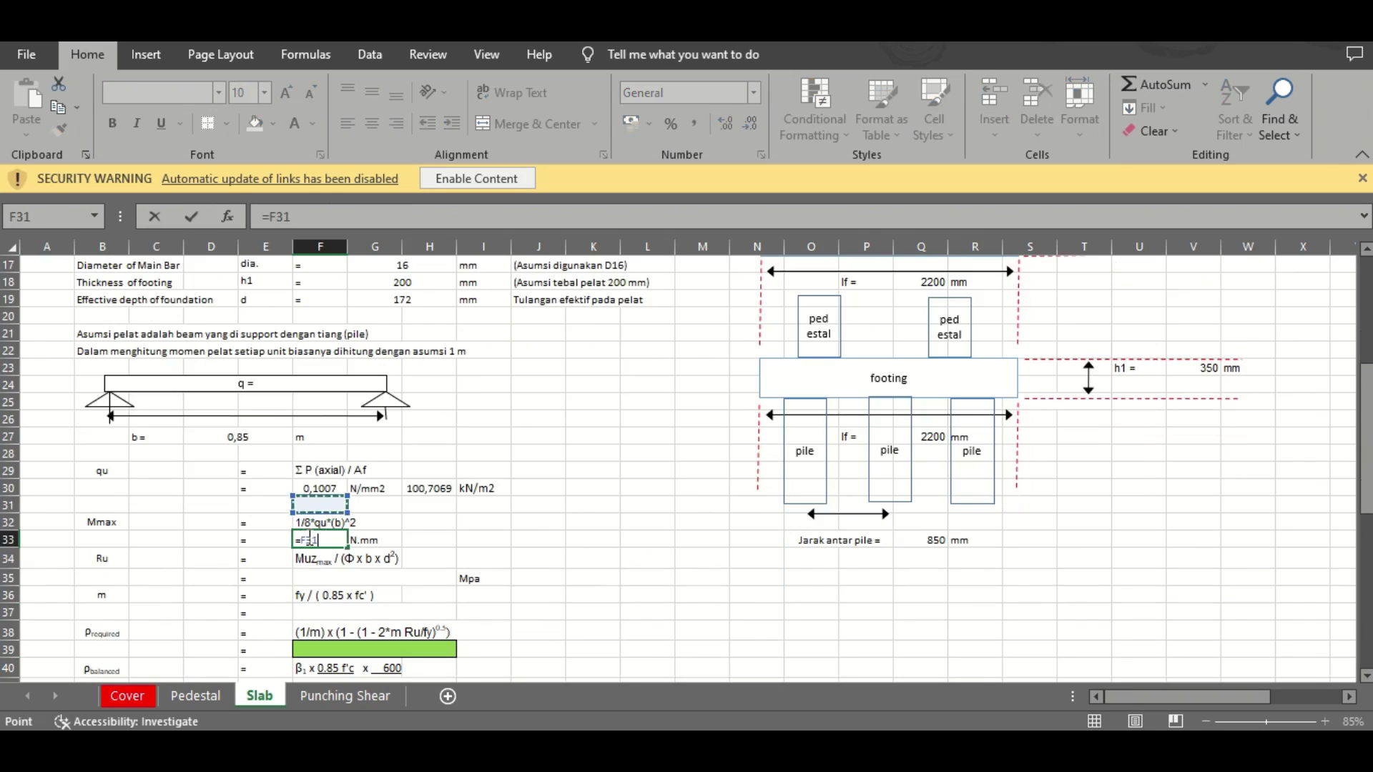
pyautogui.press('BackSpace')
pyautogui.press('BackSpace')
pyautogui.press('BackSpace')
pyautogui.write('1/')
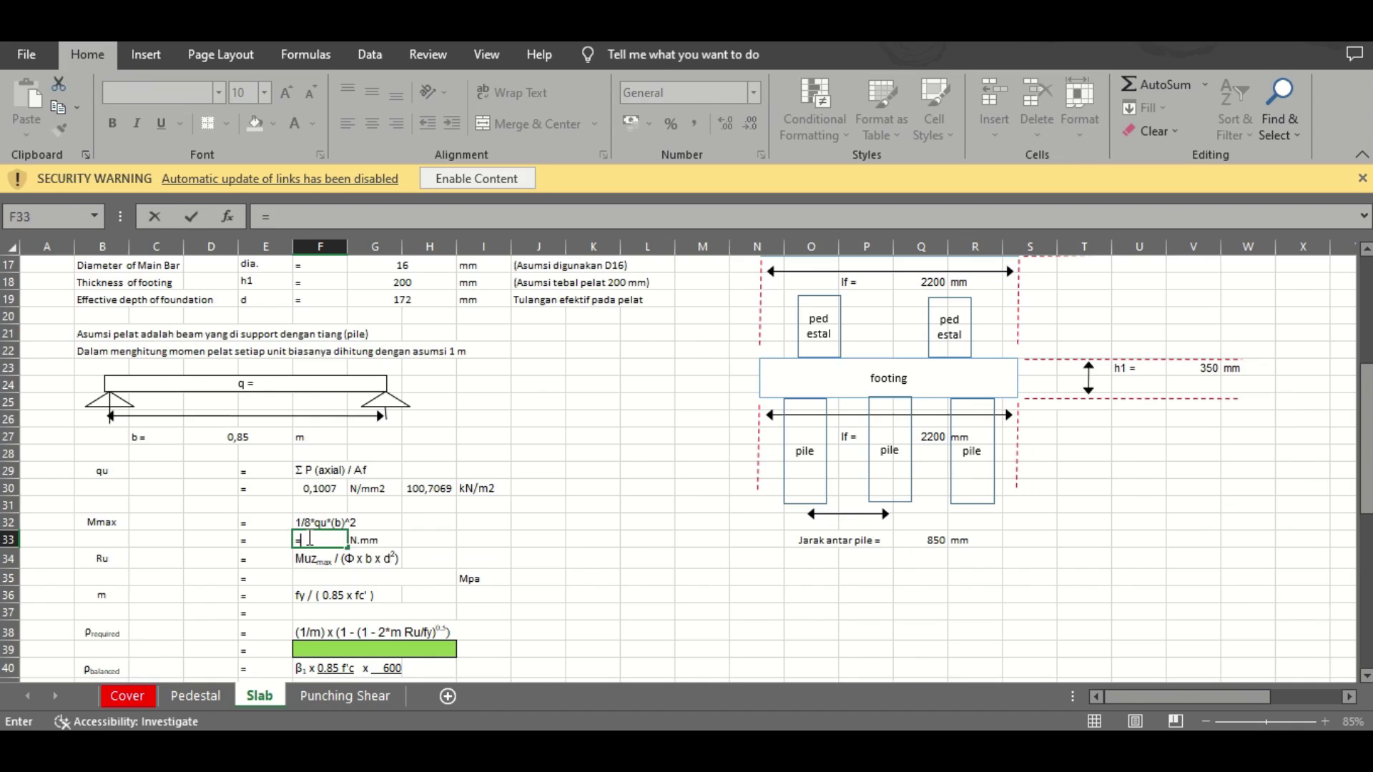
pyautogui.write('8*')
pyautogui.click(320, 488)
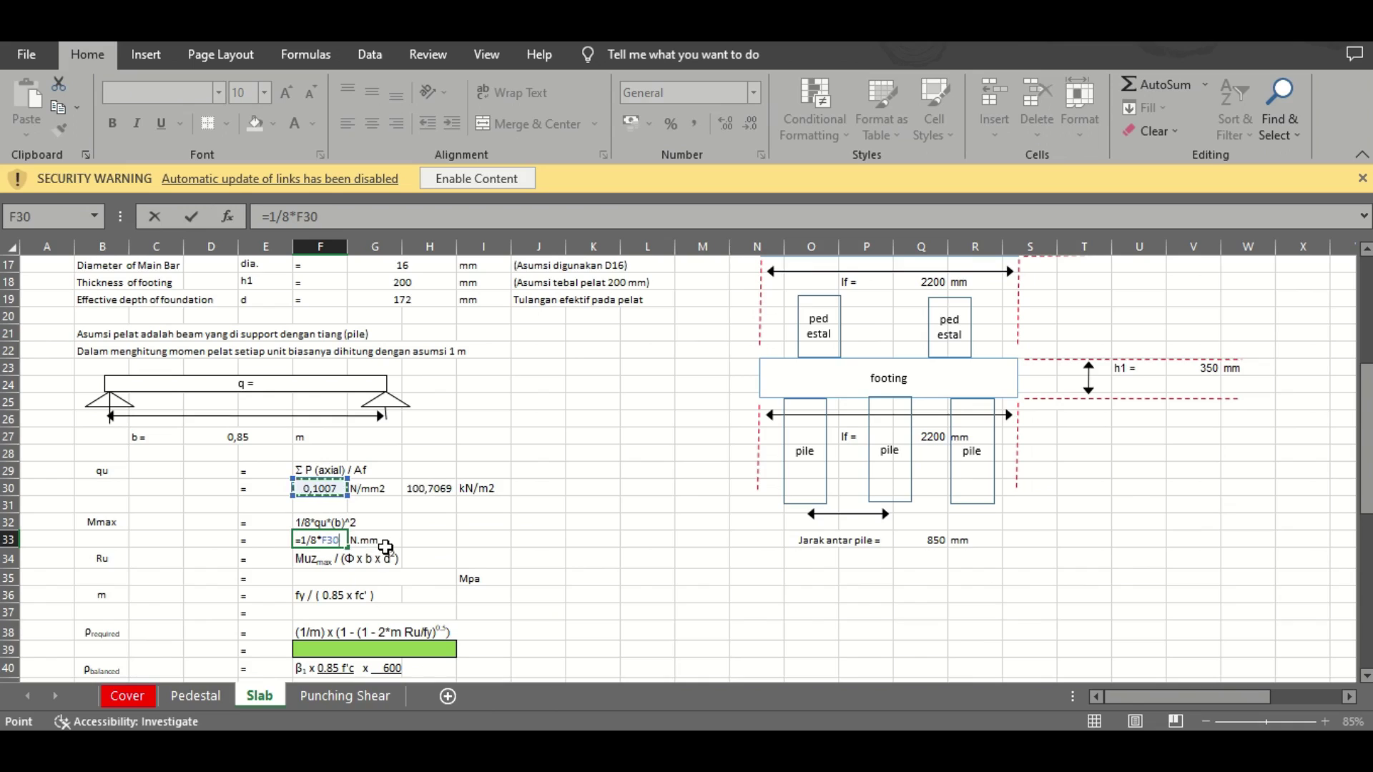
pyautogui.write('*')
pyautogui.click(281, 436)
pyautogui.write('^')
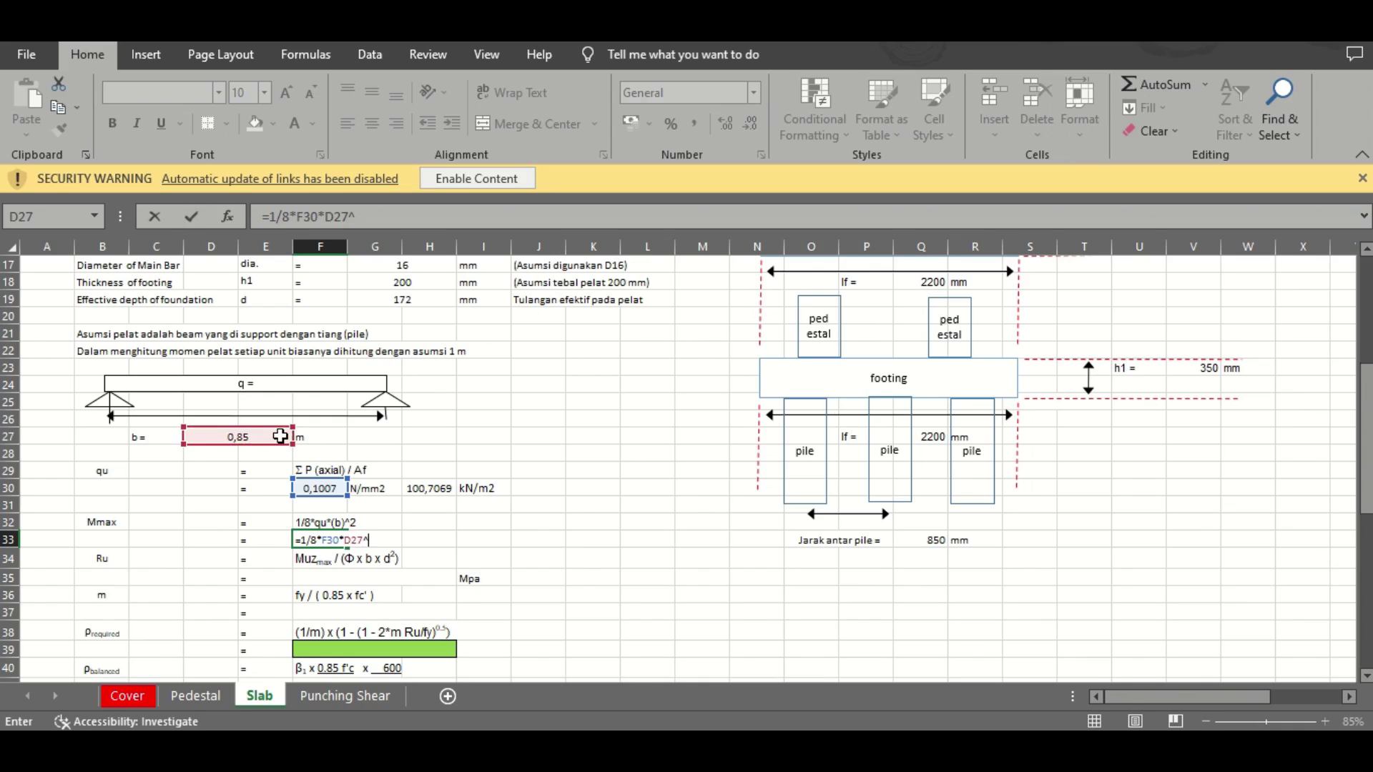
pyautogui.write('2')
pyautogui.press('Return')
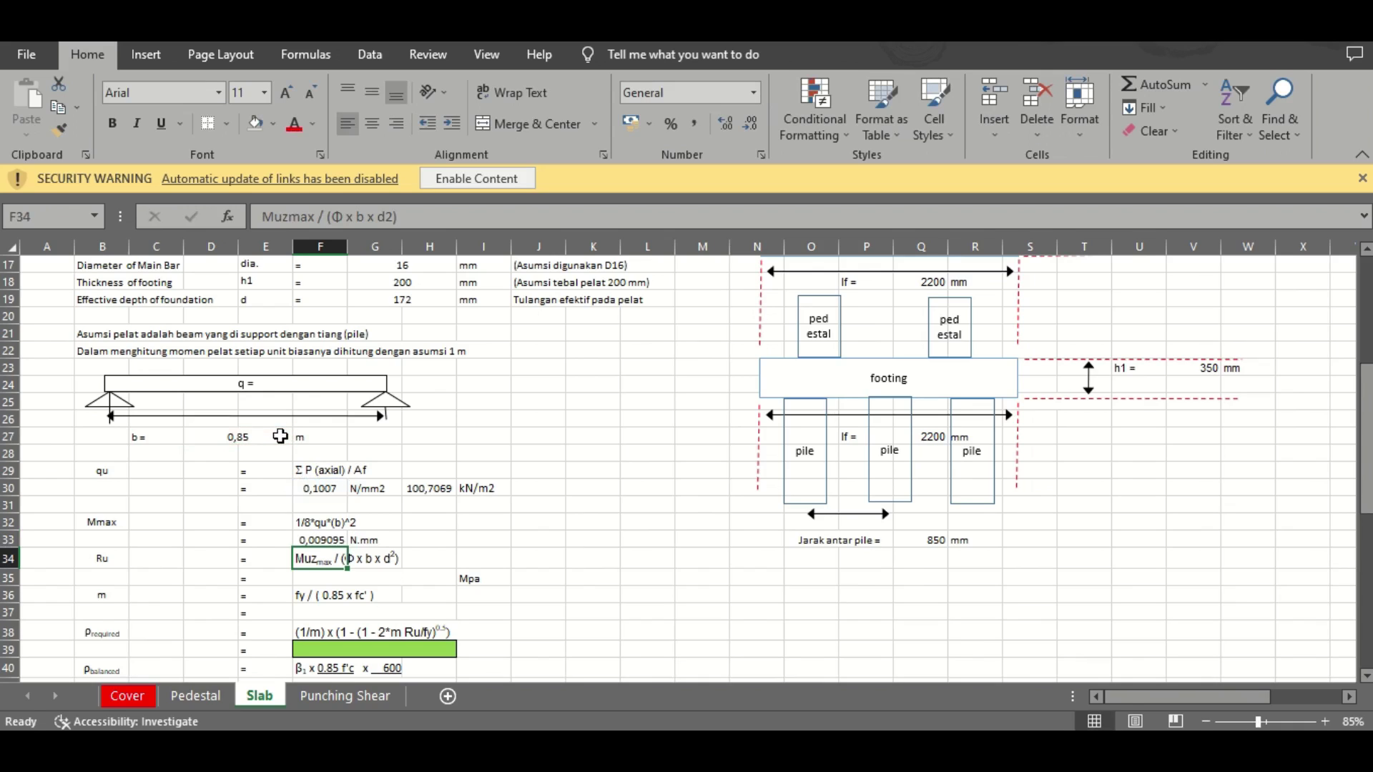
pyautogui.press('Up')
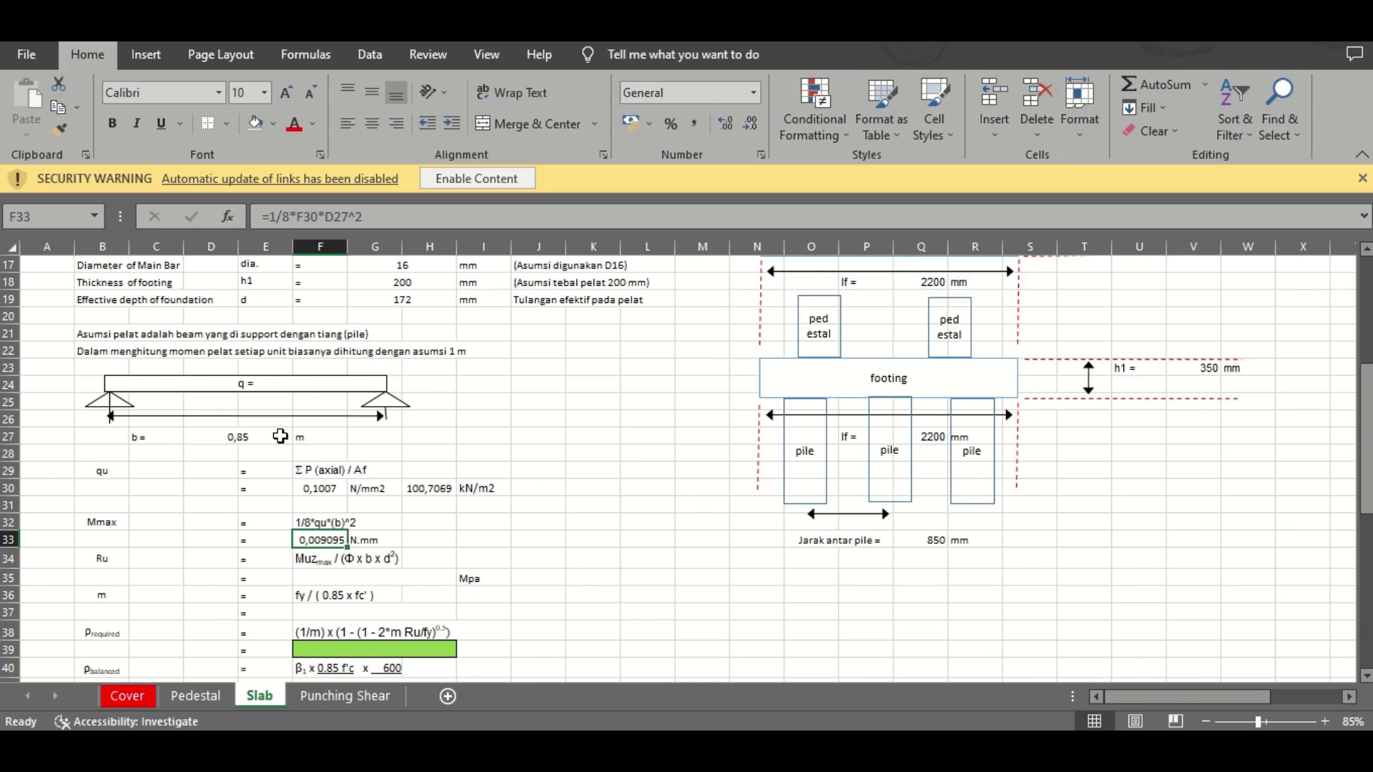
# Calculate Ru in F35 from Mmax, the bending reduction factor, span b and effective depth, using =F33/(G12*D27*G19^2)
pyautogui.press('Down')
pyautogui.press('Down')
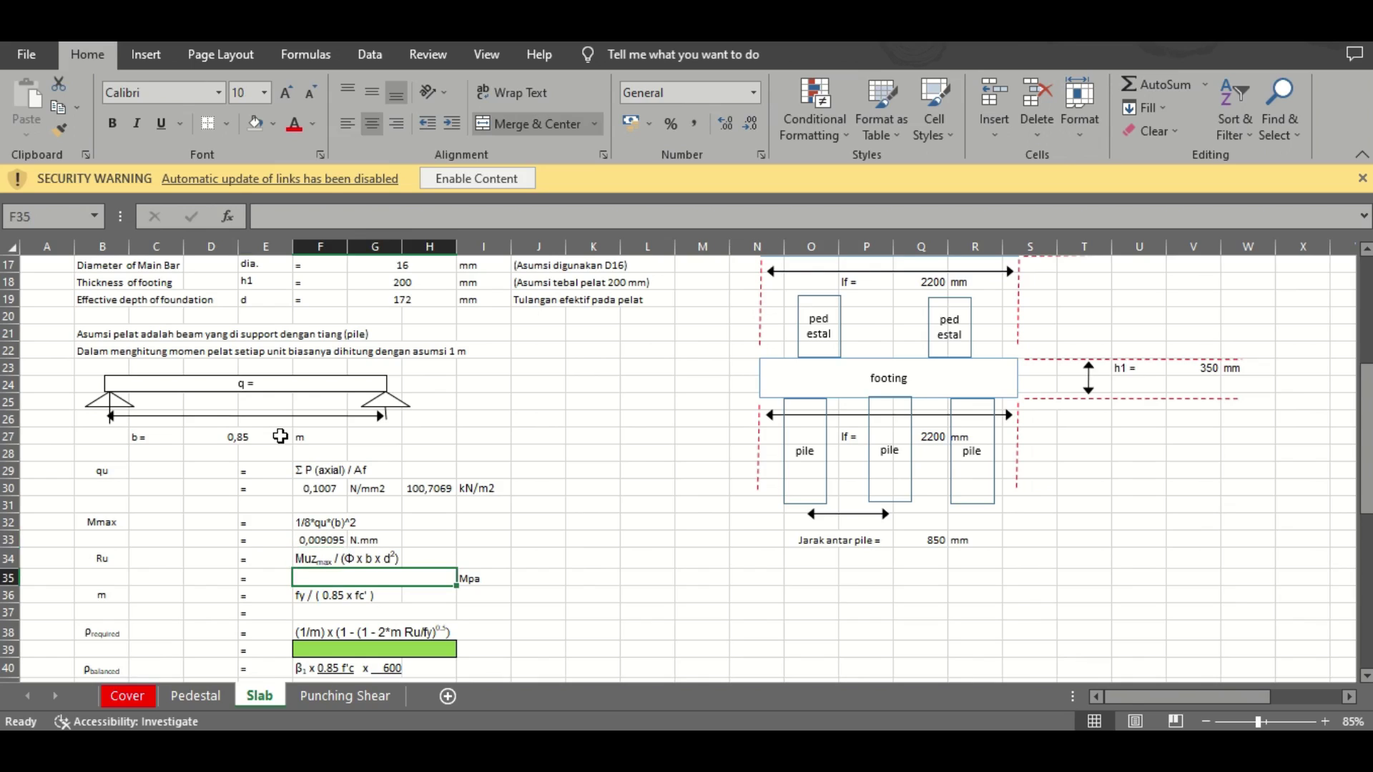
pyautogui.write('=')
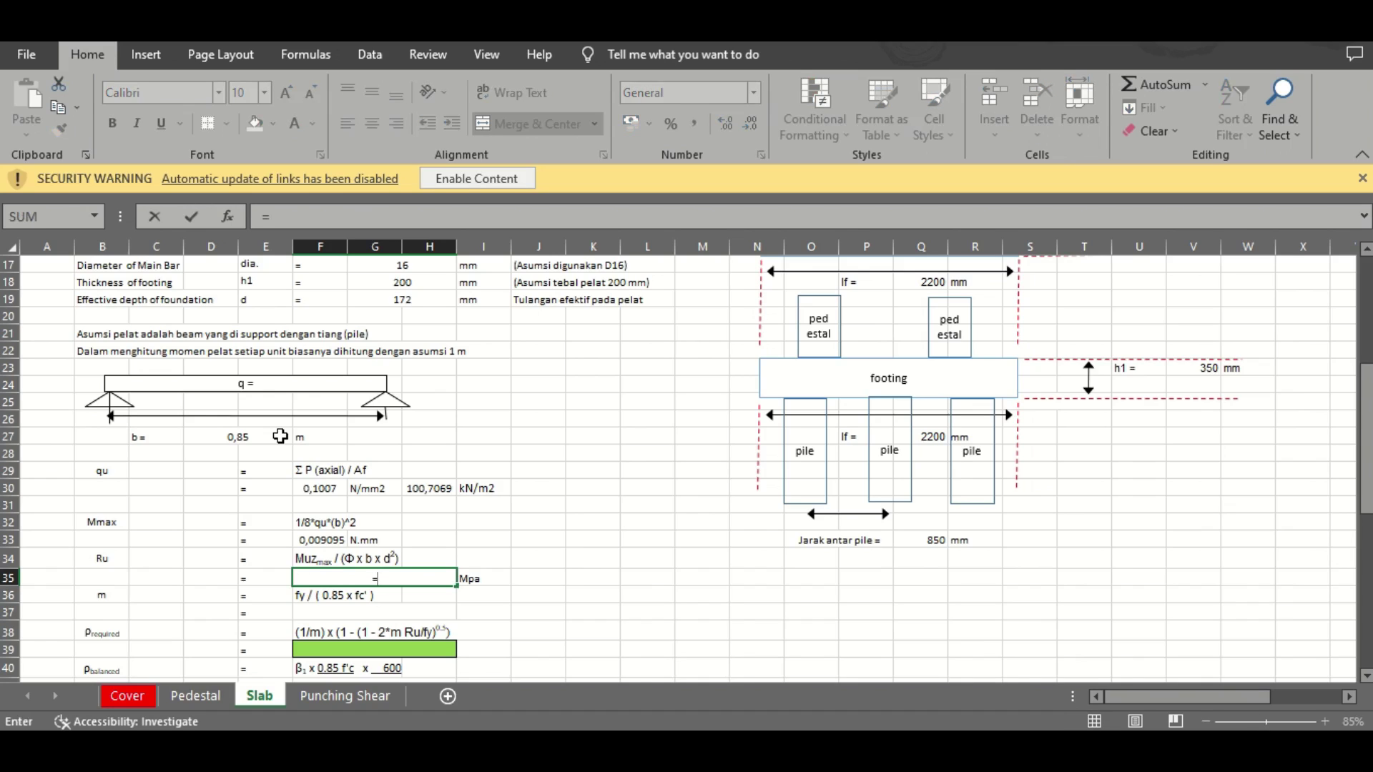
pyautogui.click(318, 540)
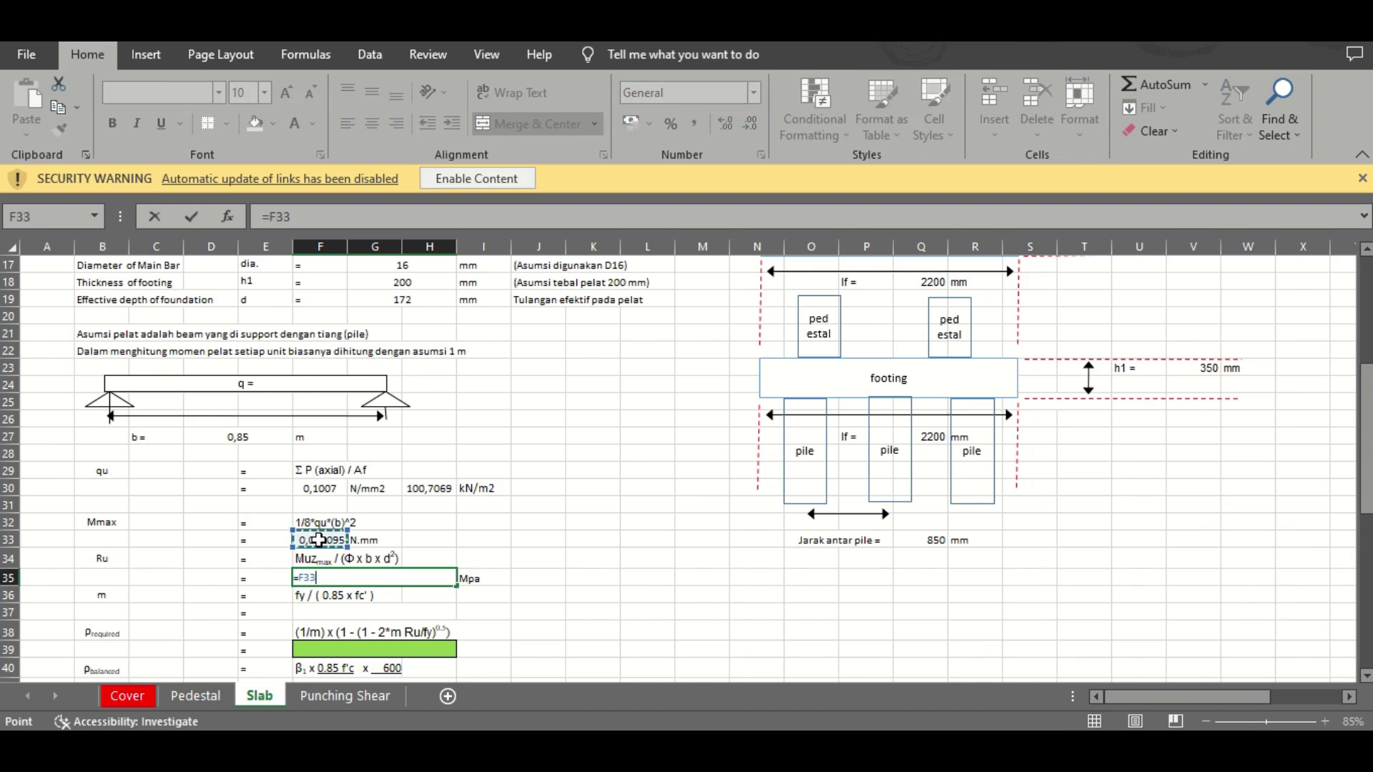
pyautogui.write('/(')
pyautogui.moveTo(1366, 505); pyautogui.dragTo(1366, 466)
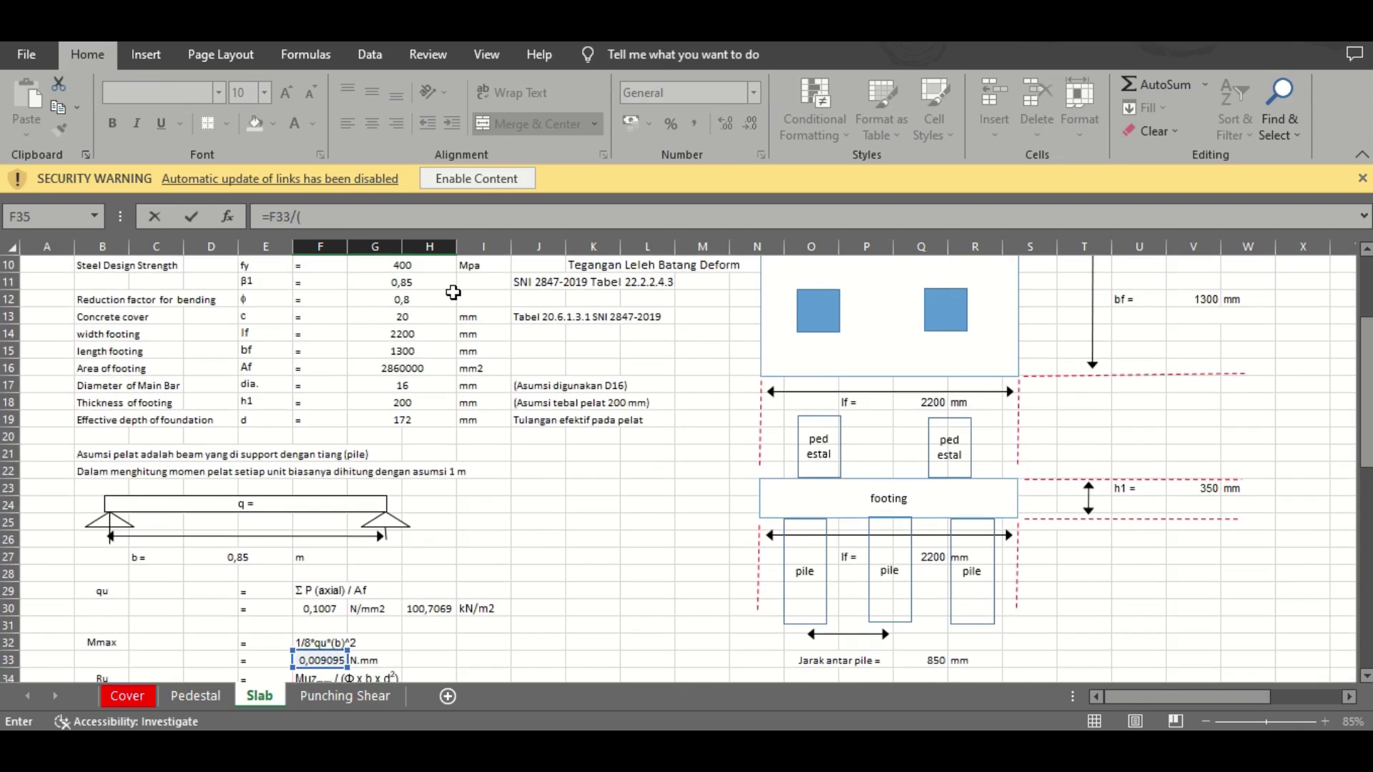
pyautogui.click(422, 298)
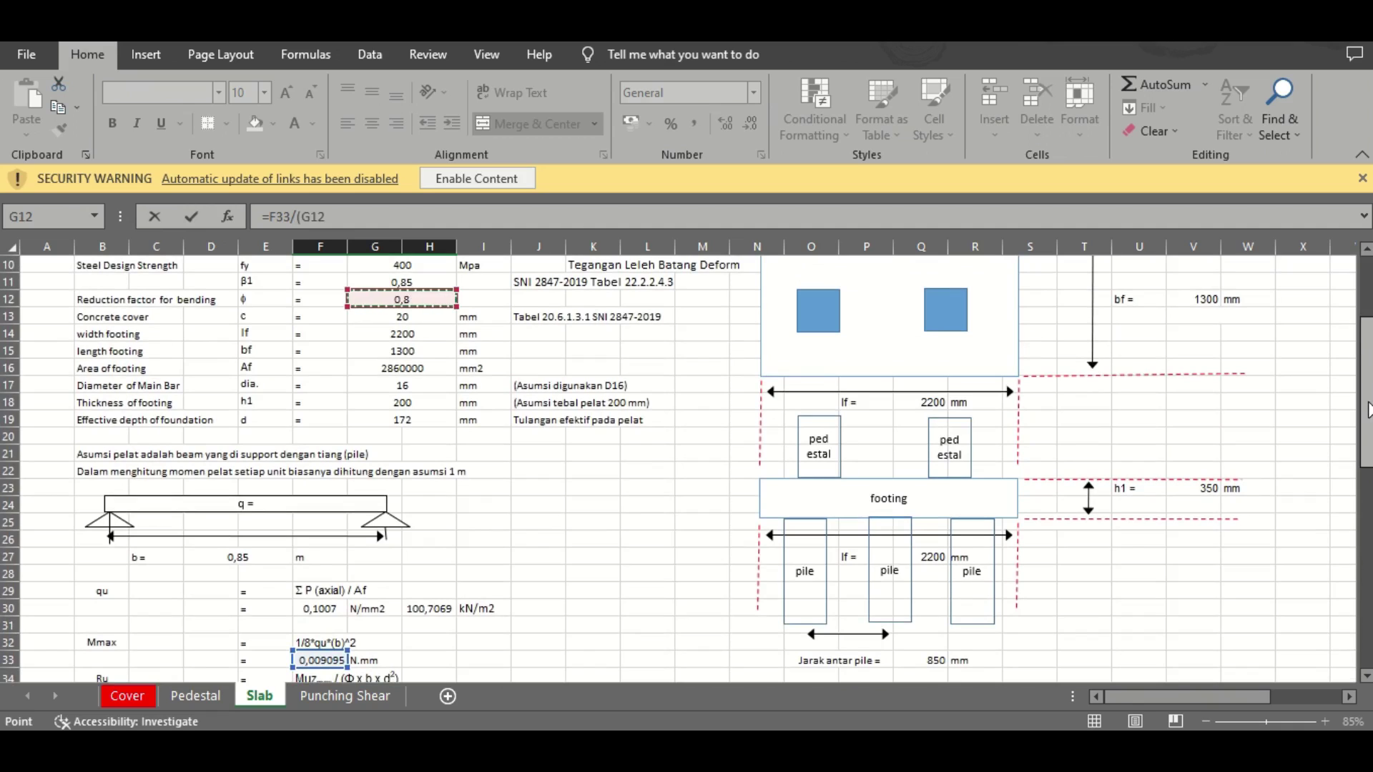
pyautogui.moveTo(1367, 410); pyautogui.dragTo(1367, 452)
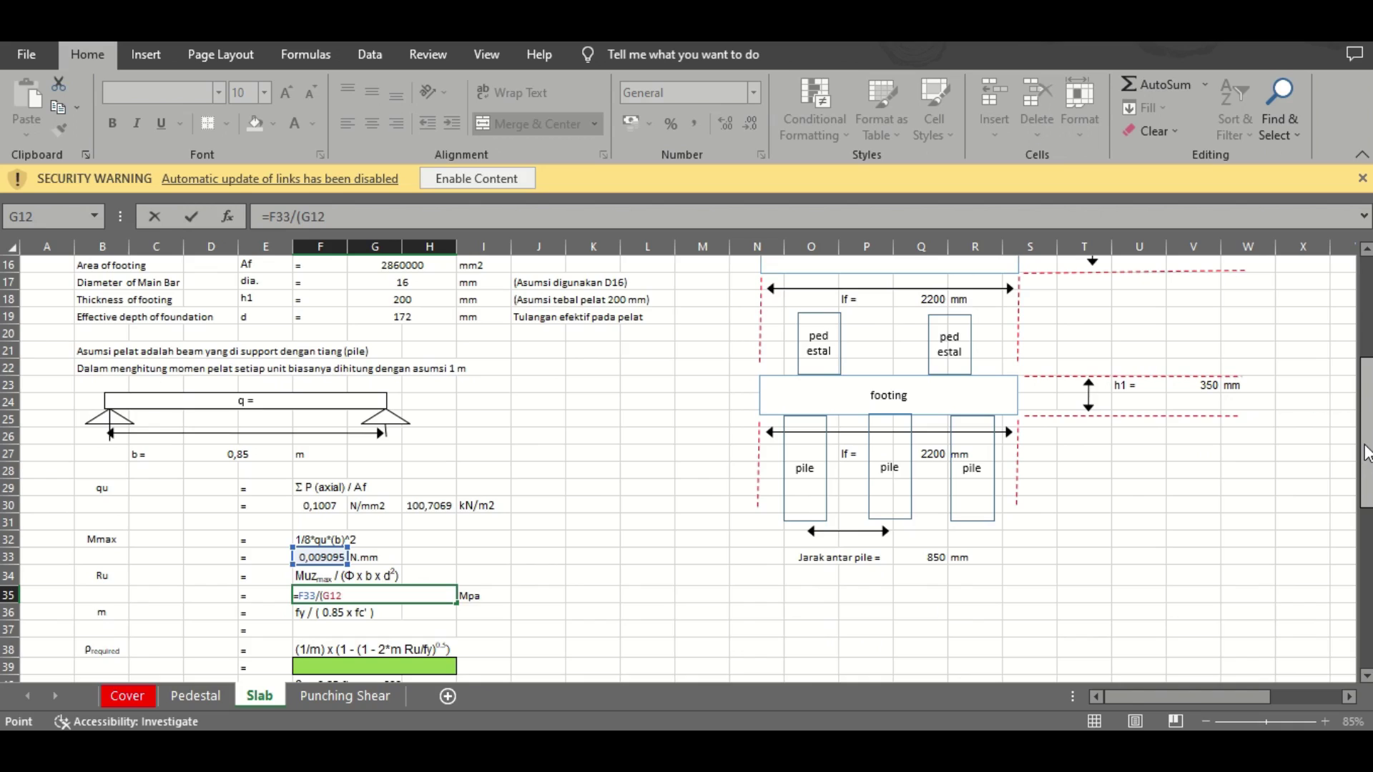
pyautogui.write('*')
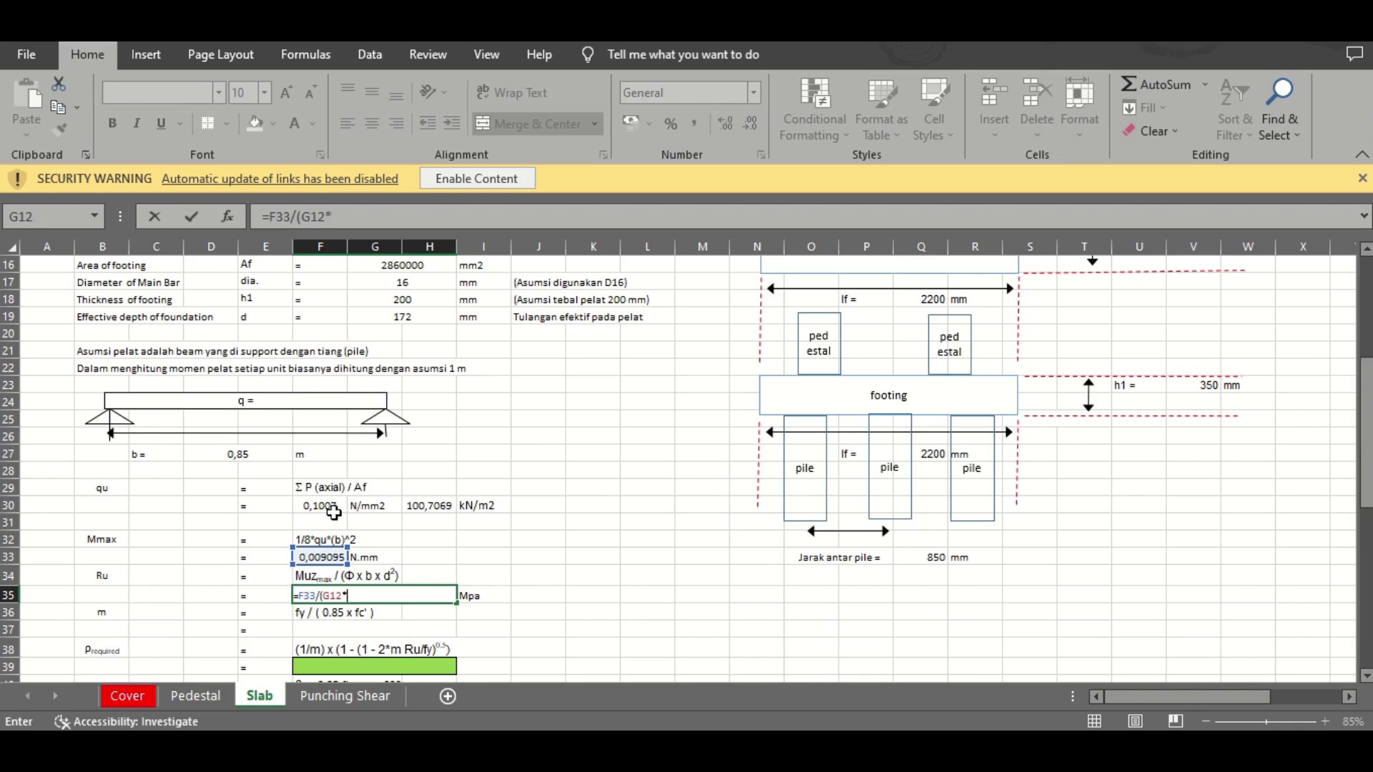
pyautogui.click(266, 451)
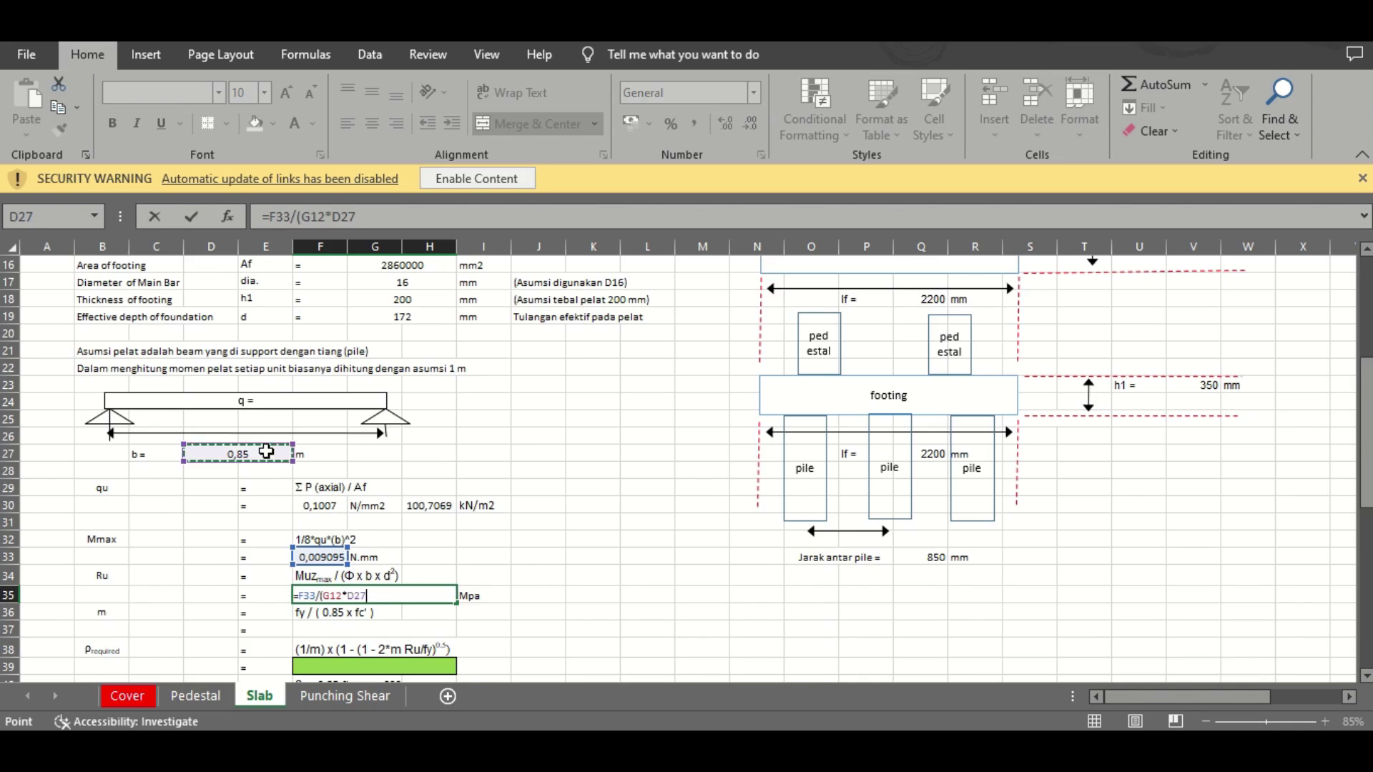
pyautogui.write('*')
pyautogui.click(391, 316)
pyautogui.click(419, 221)
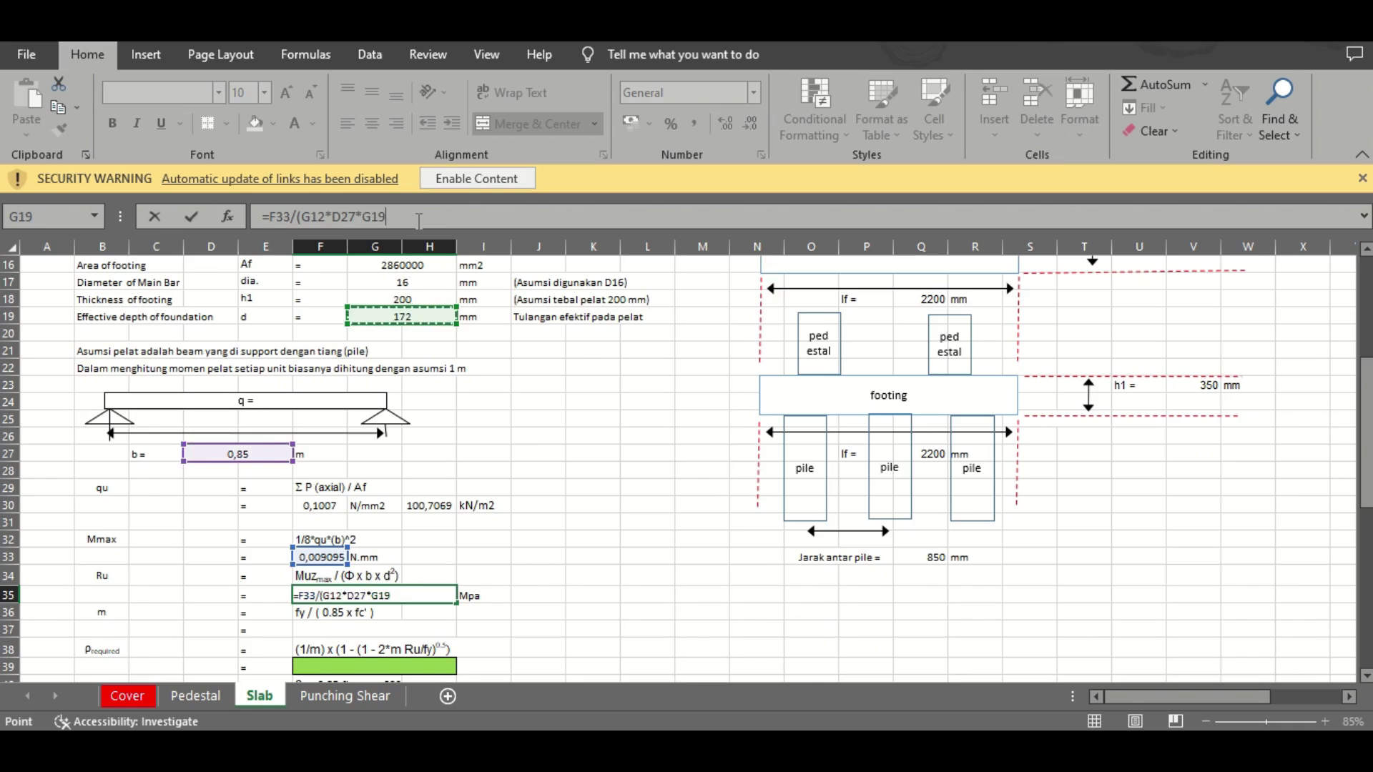
pyautogui.write('^2')
pyautogui.press('Return')
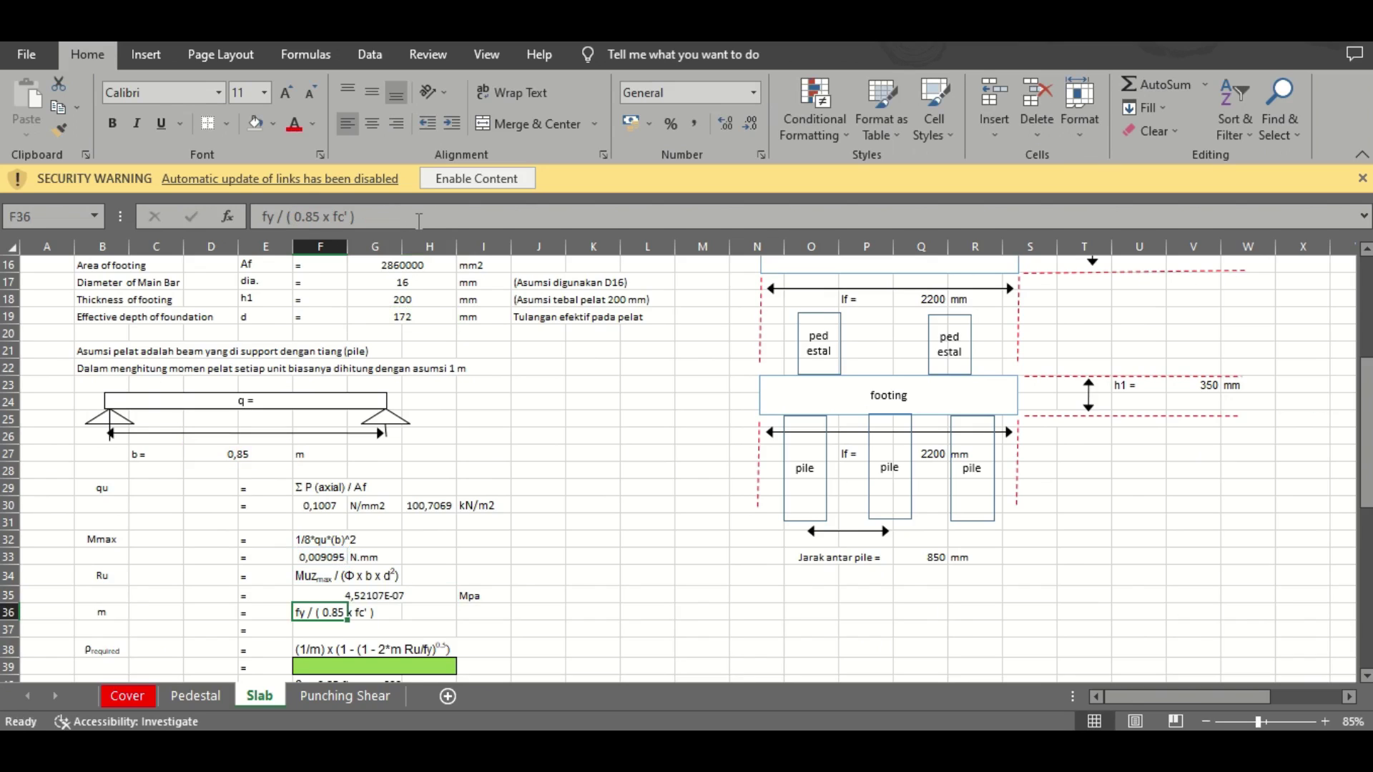
pyautogui.press('Up')
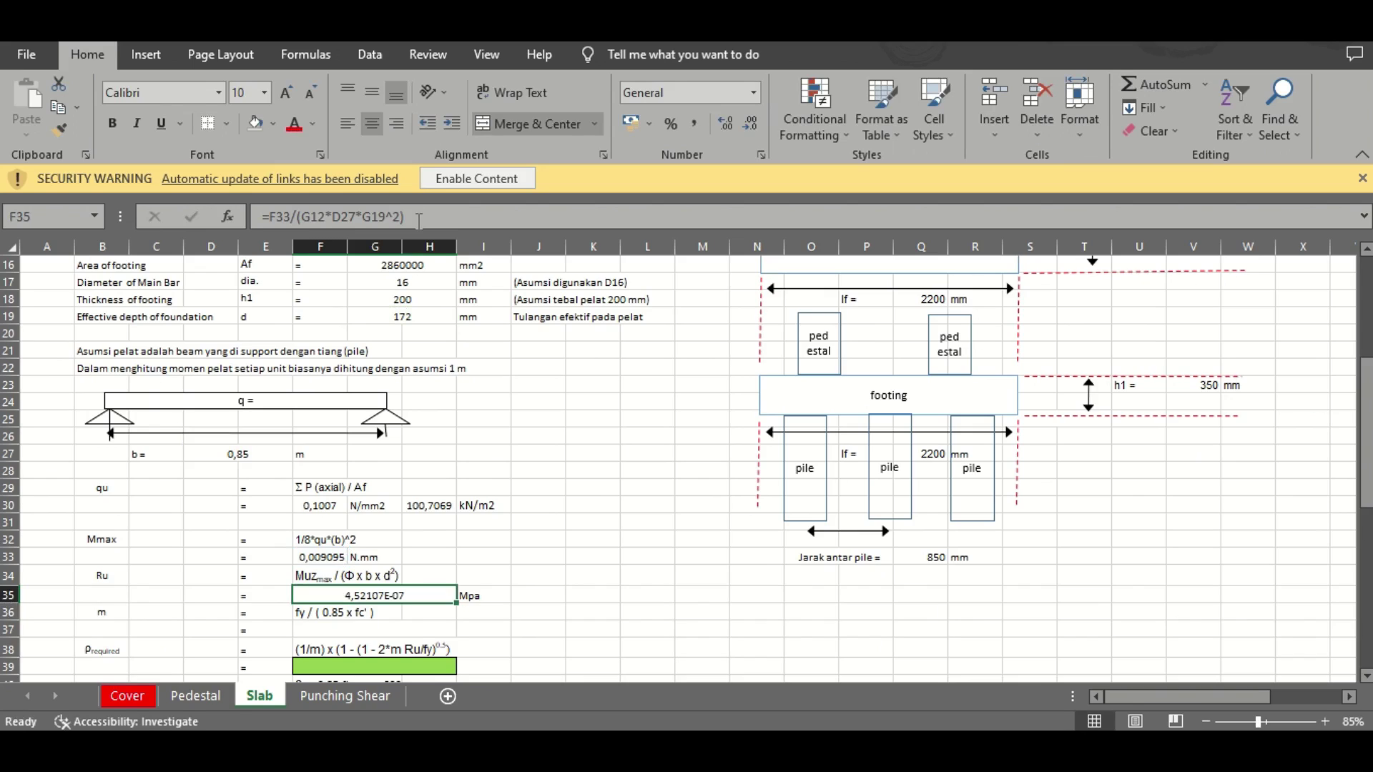
# Calculate m in F37 from the steel and concrete design strengths with the formula =G10/(0,85*G9)
pyautogui.press('Down')
pyautogui.press('Down')
pyautogui.press('Down')
pyautogui.press('Down')
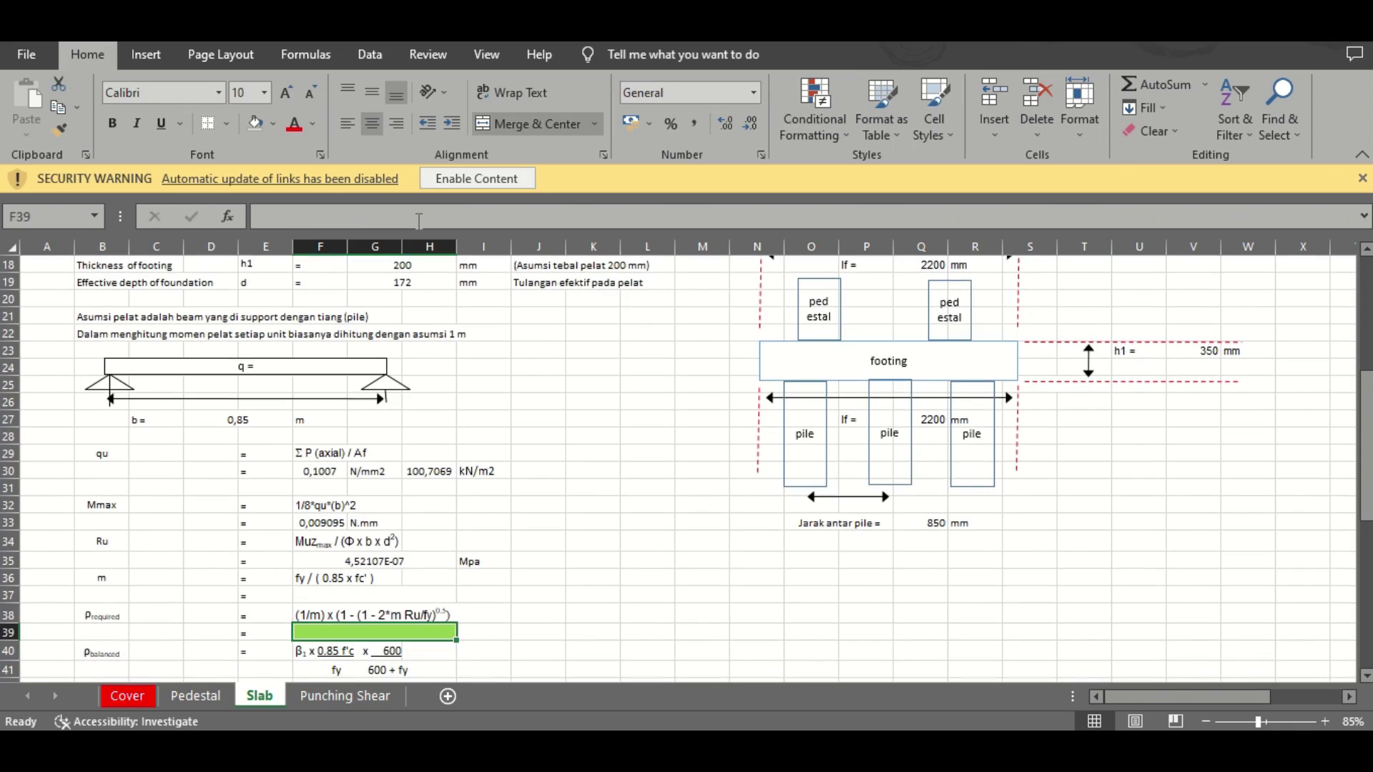
pyautogui.press('Up')
pyautogui.press('Up')
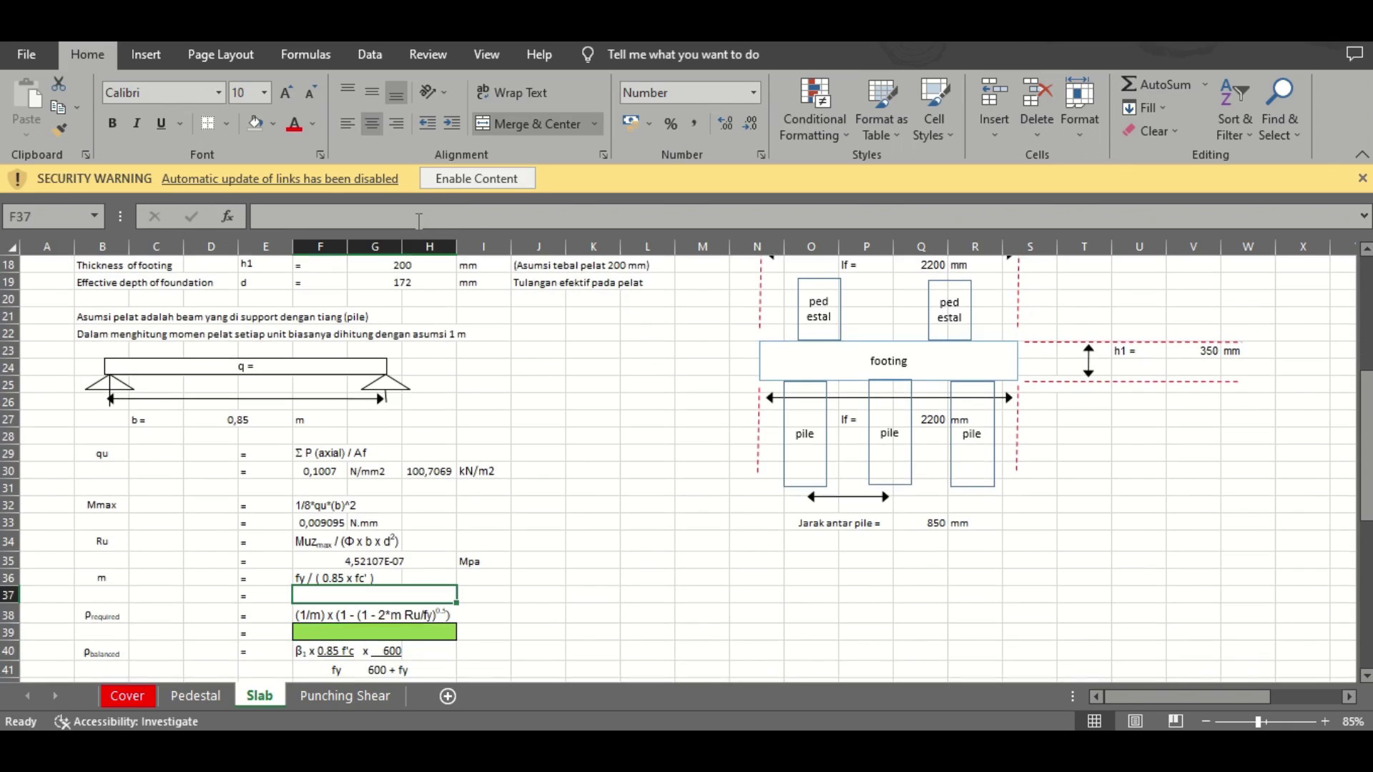
pyautogui.write('=')
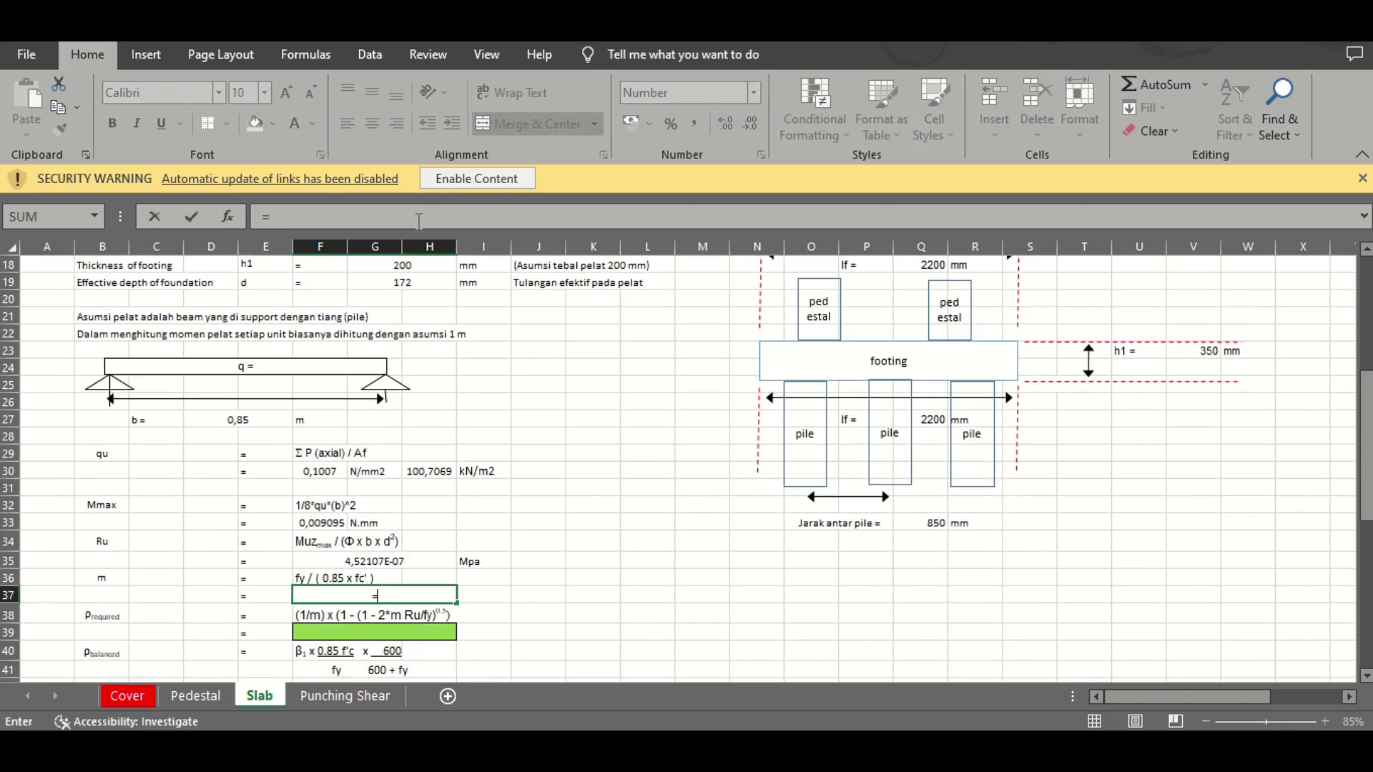
pyautogui.click(1367, 361)
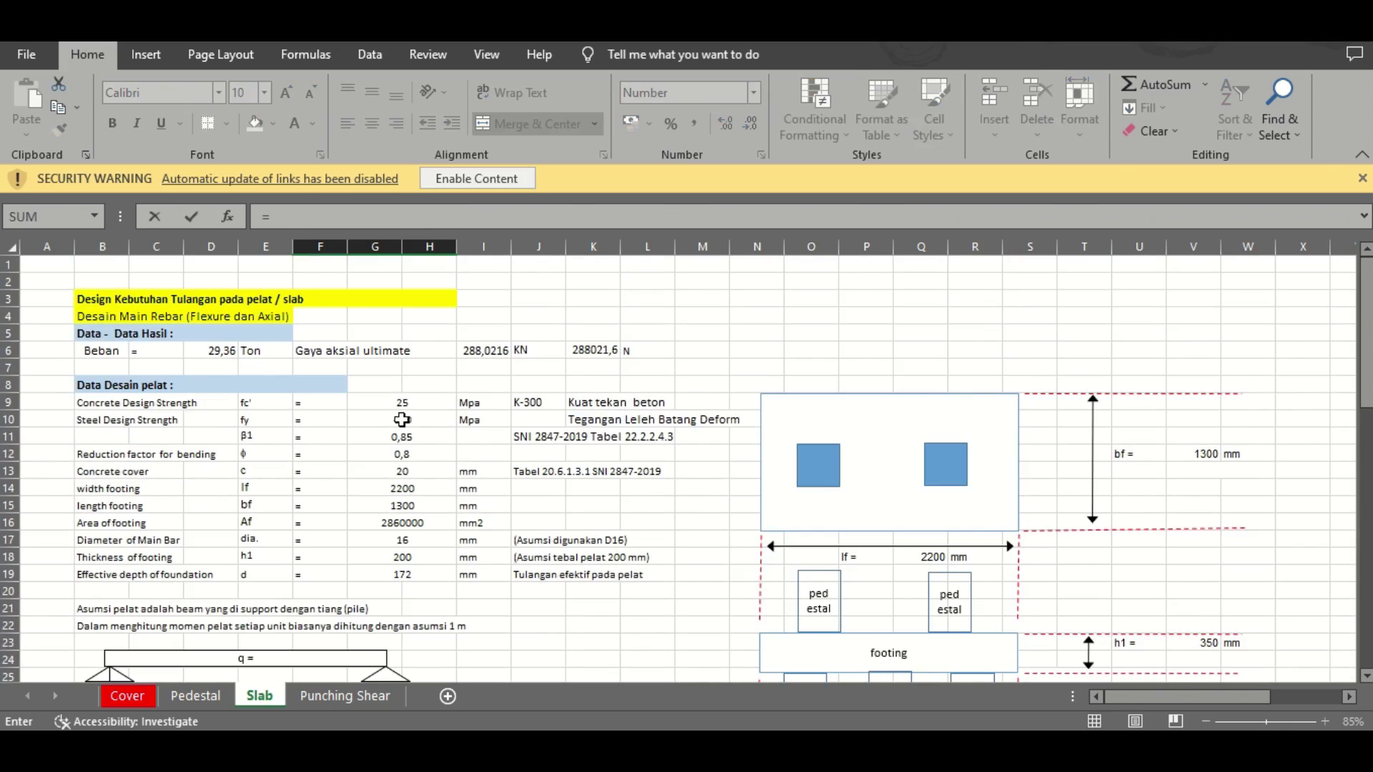
pyautogui.click(402, 420)
pyautogui.write('/')
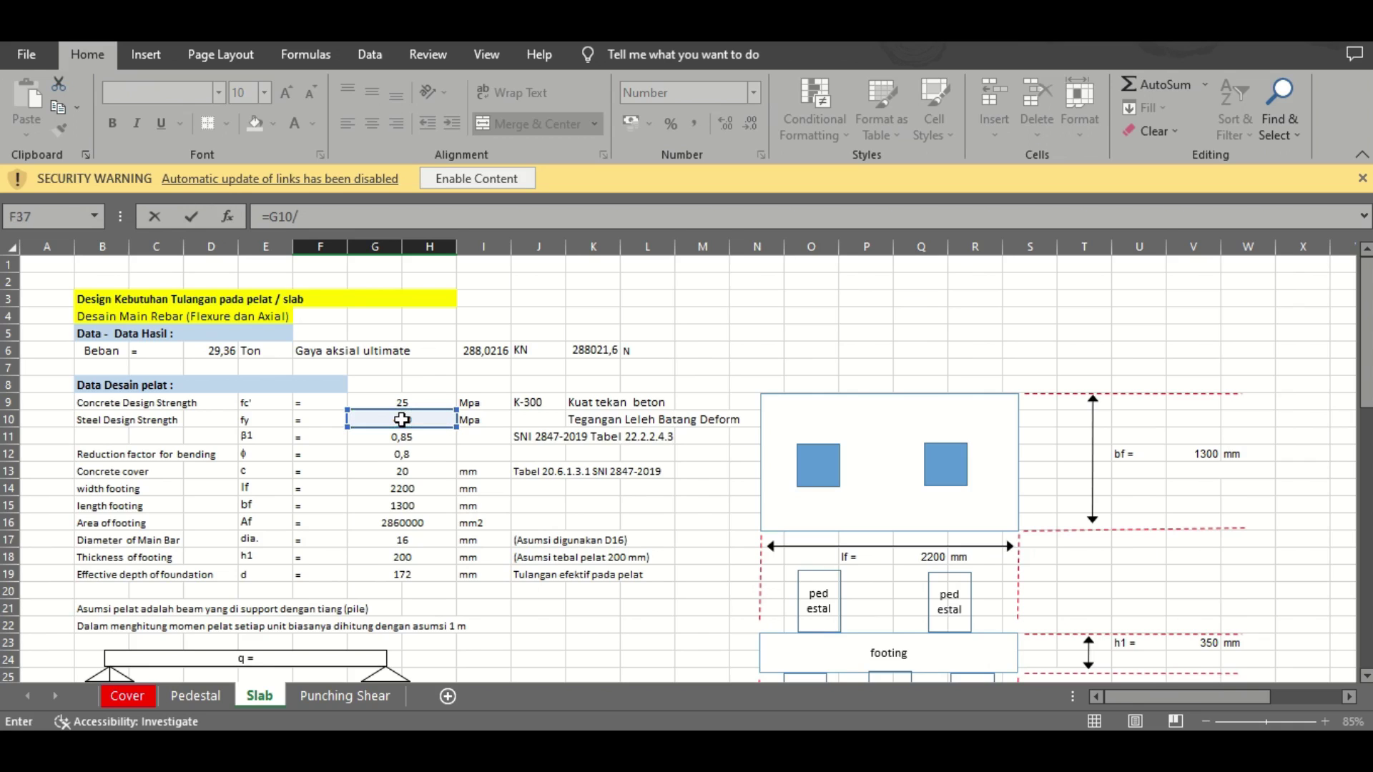
pyautogui.press('Down')
pyautogui.press('Down')
pyautogui.press('Down')
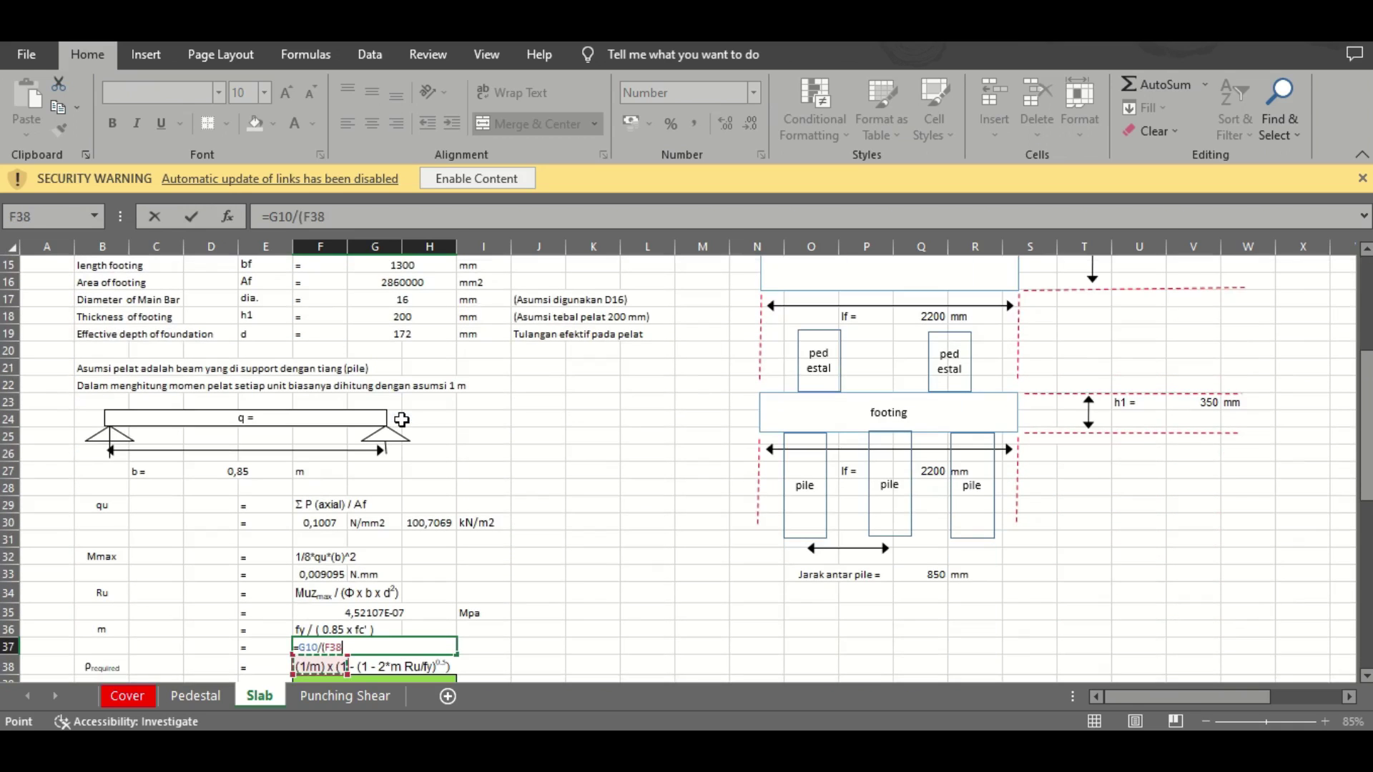
pyautogui.press('BackSpace')
pyautogui.press('BackSpace')
pyautogui.press('BackSpace')
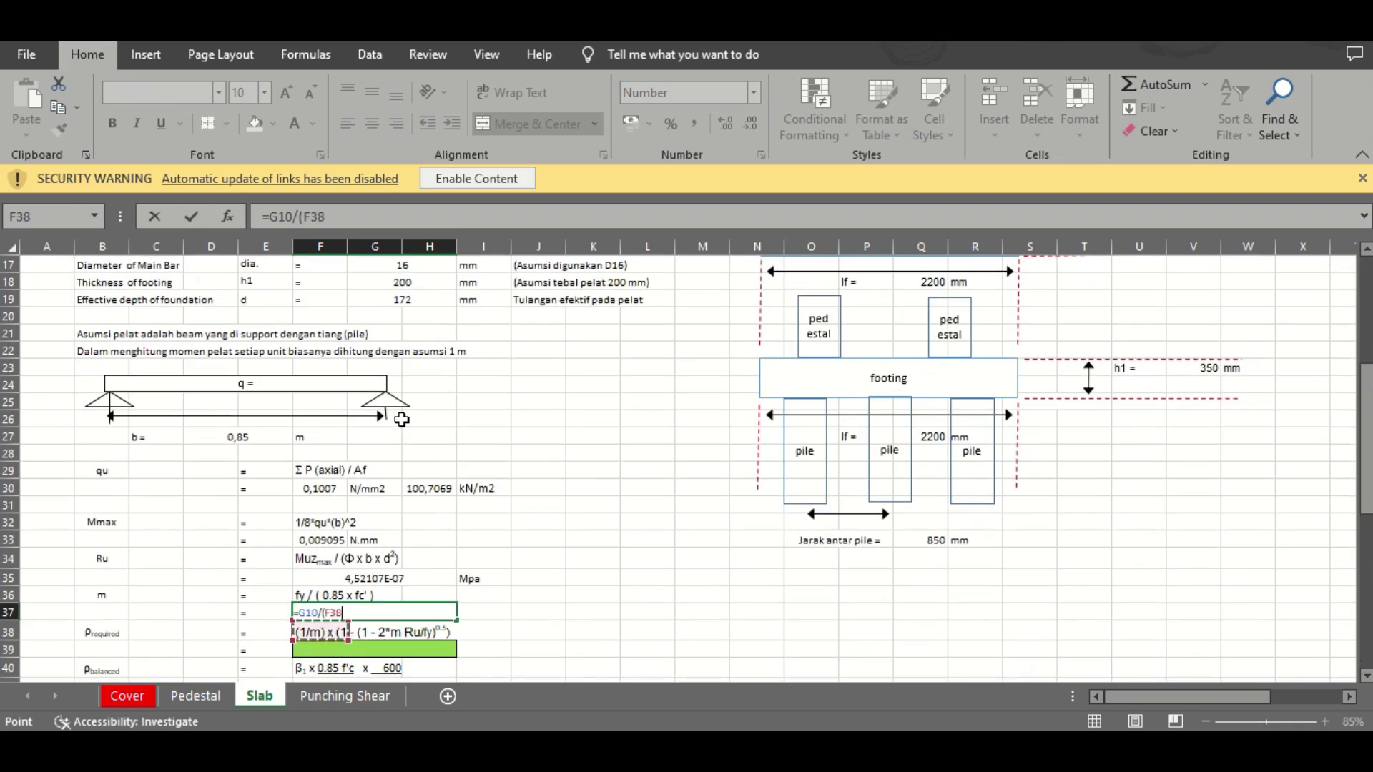
pyautogui.write('0')
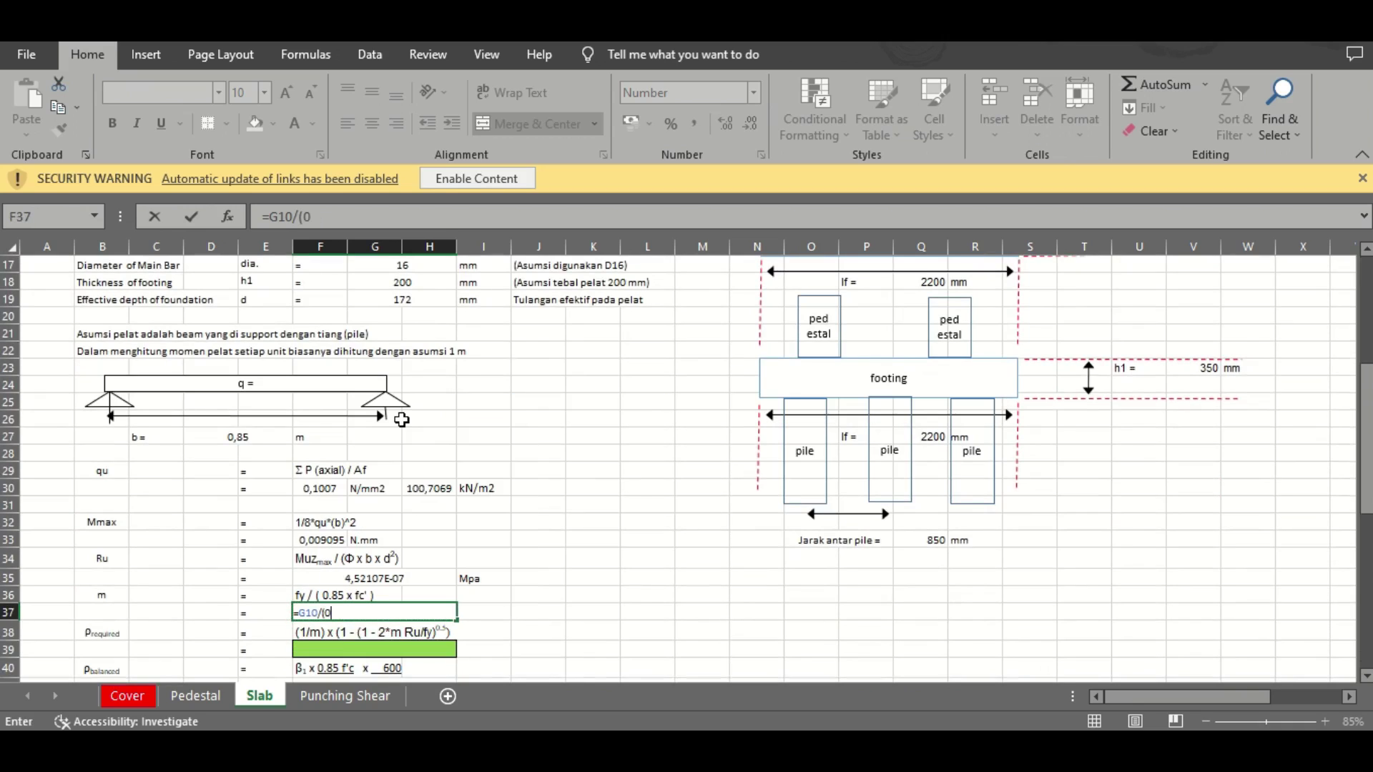
pyautogui.write(',85*')
pyautogui.scroll(5, 420, 321)
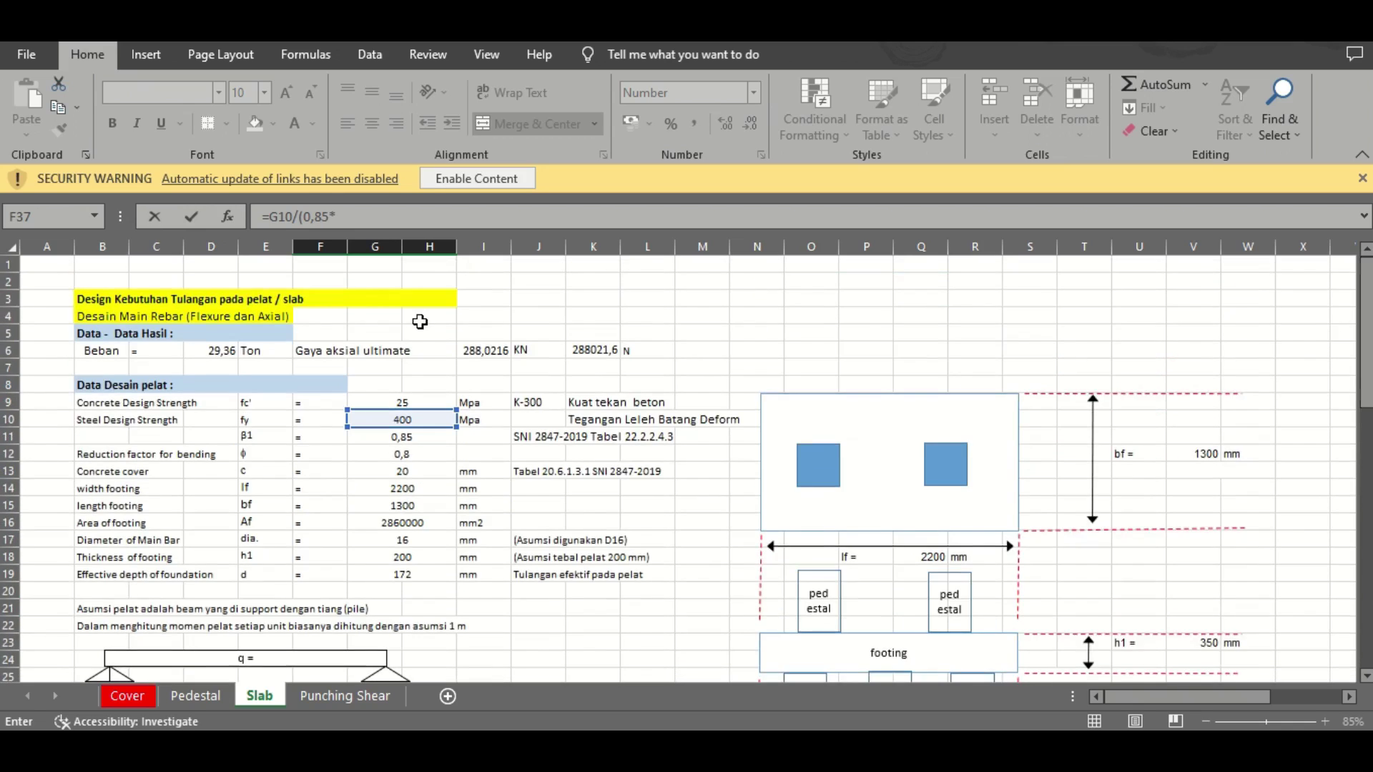
pyautogui.click(414, 397)
pyautogui.write(')')
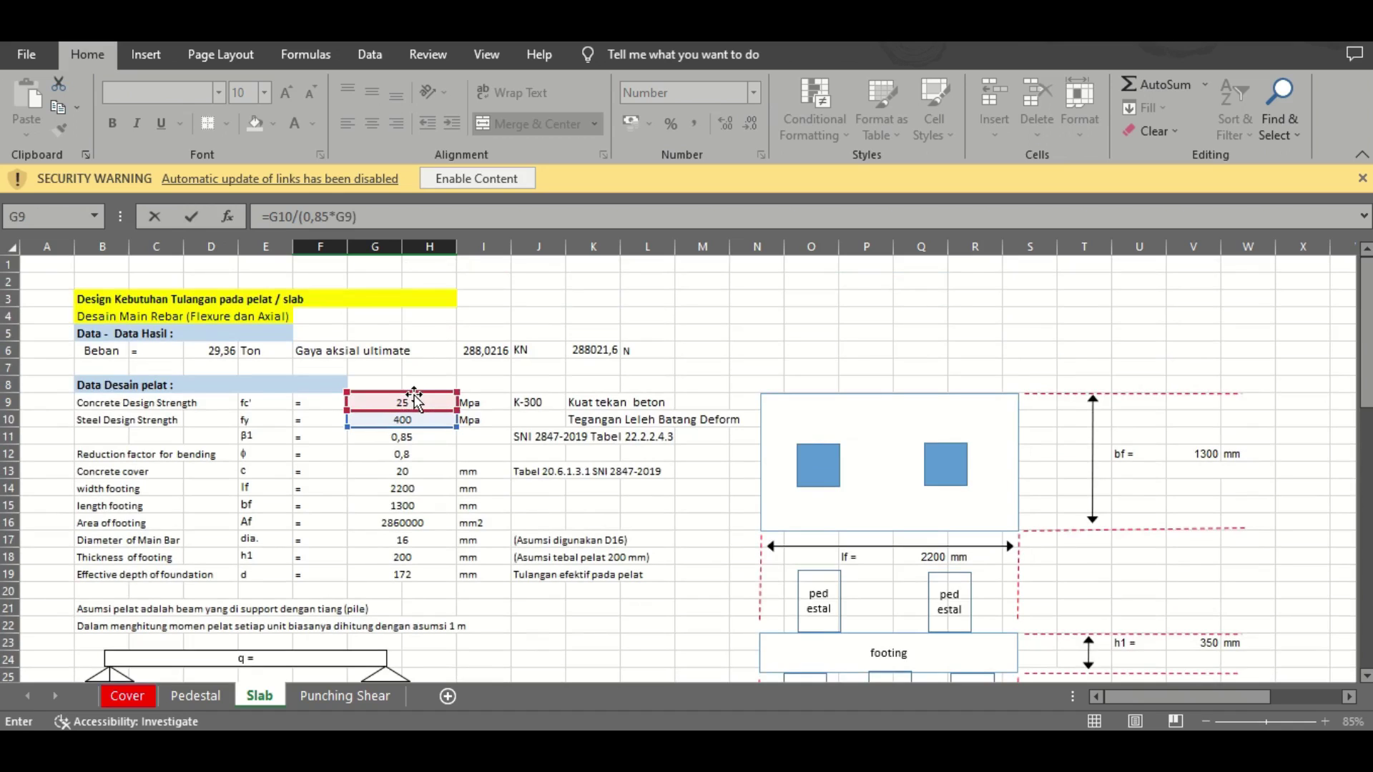
pyautogui.press('Return')
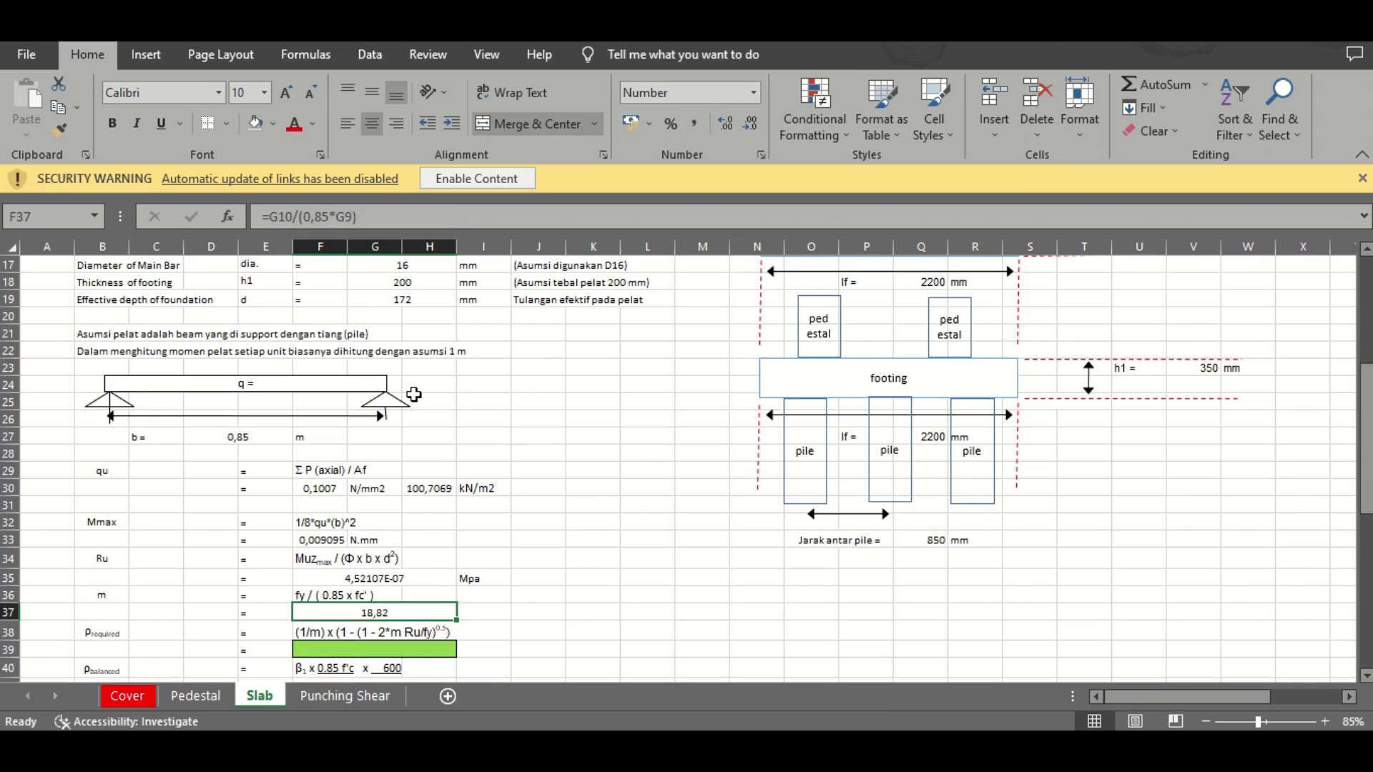
# Examine the written expression for the required reinforcement ratio in row 38 and the ratio rows beneath it
pyautogui.press('Down')
pyautogui.press('Down')
pyautogui.press('Down')
pyautogui.press('Down')
pyautogui.press('Down')
pyautogui.press('Down')
pyautogui.press('Down')
pyautogui.press('Down')
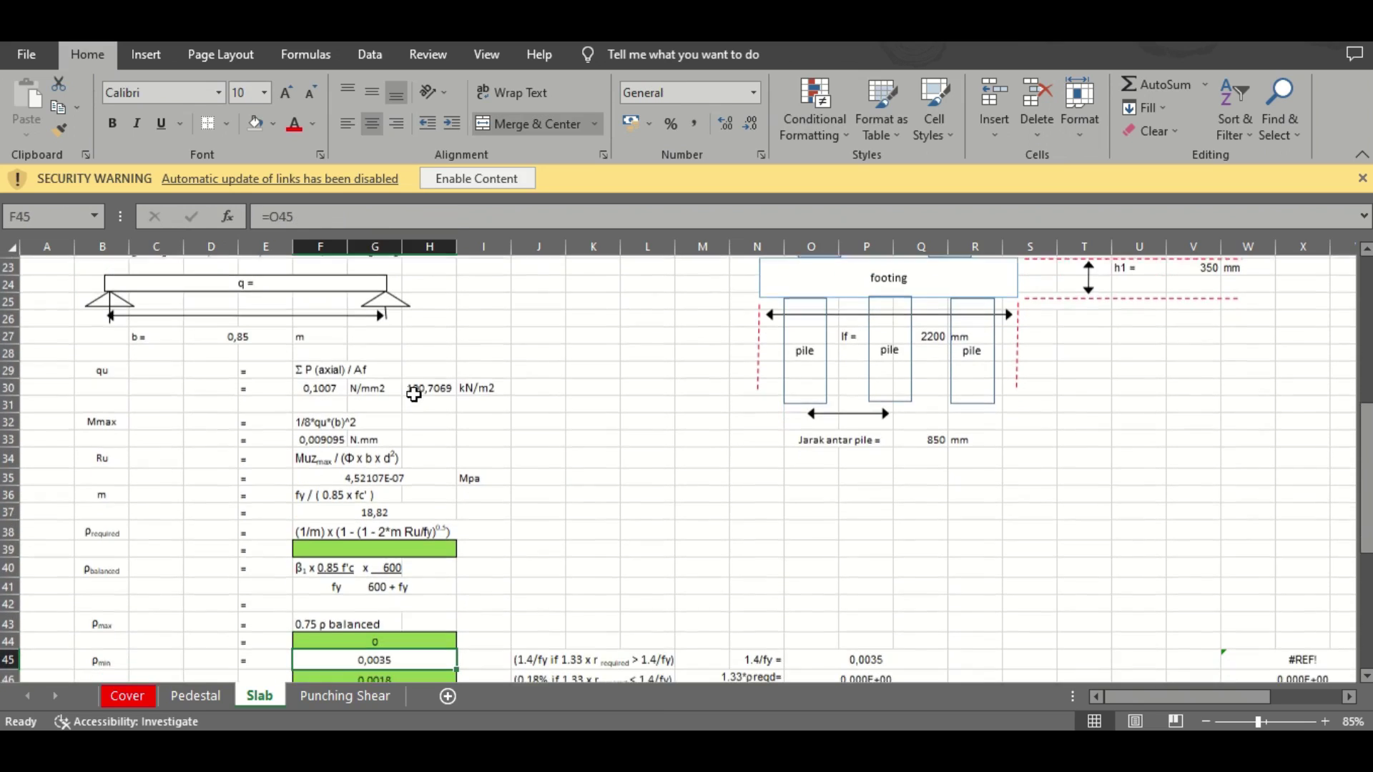
pyautogui.press('Up')
pyautogui.press('Up')
pyautogui.press('Up')
pyautogui.press('Up')
pyautogui.press('Up')
pyautogui.press('Up')
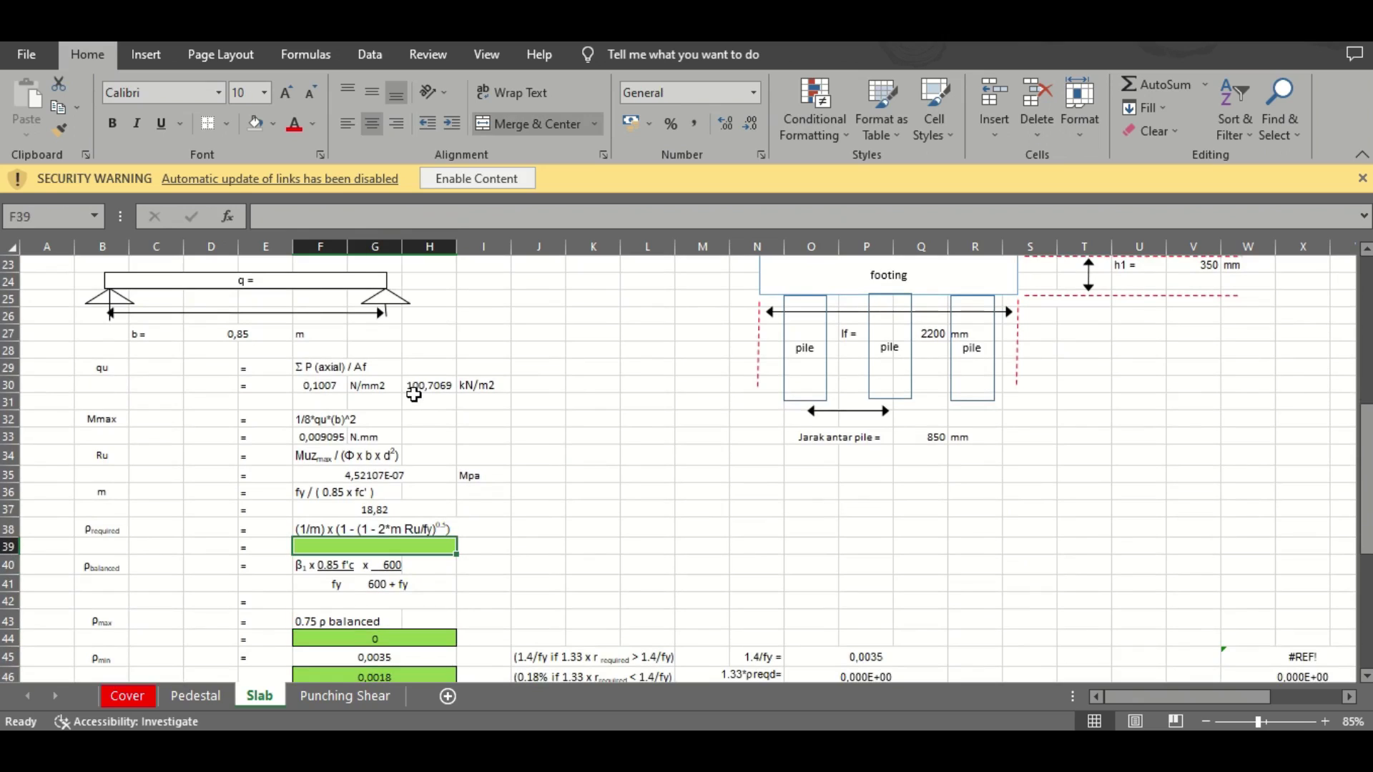
pyautogui.press('Up')
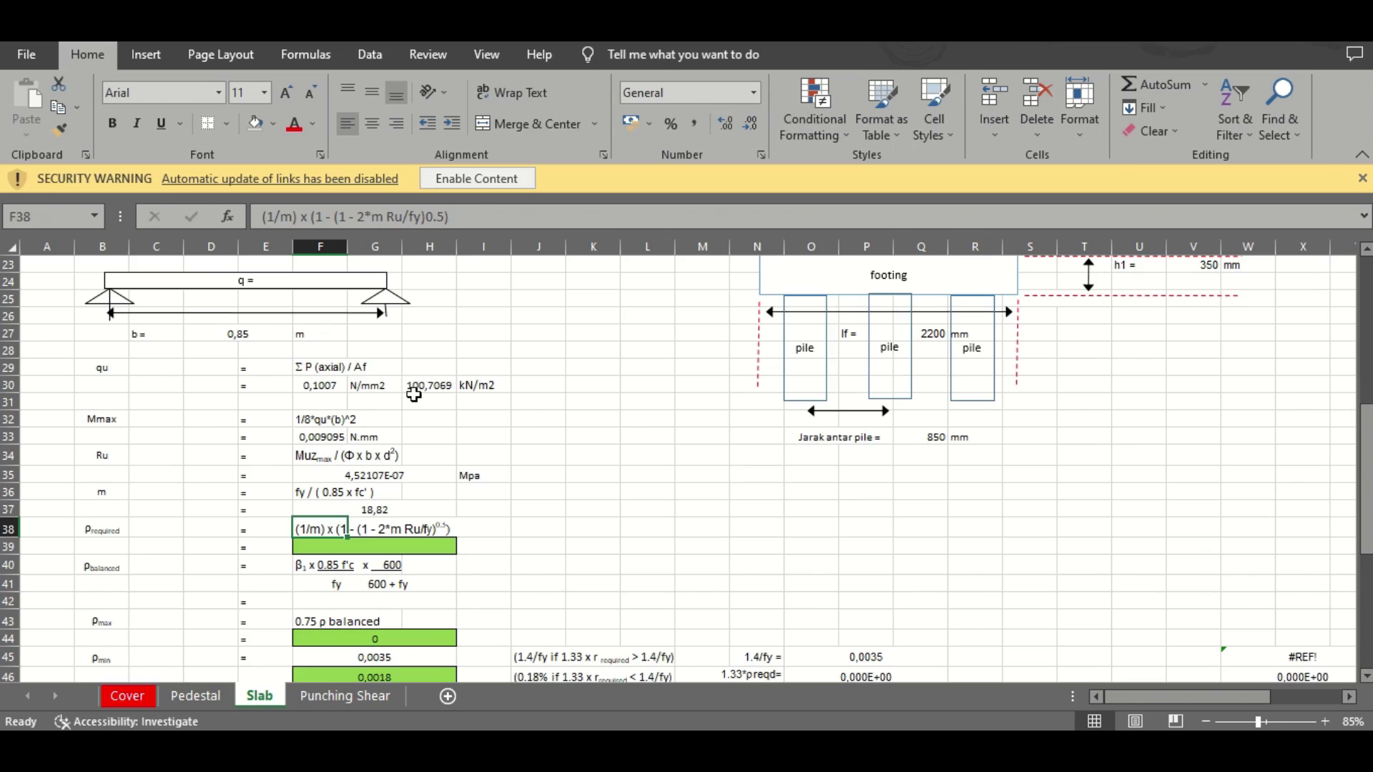
pyautogui.press('Down')
pyautogui.press('Up')
pyautogui.press('Right')
pyautogui.press('Down')
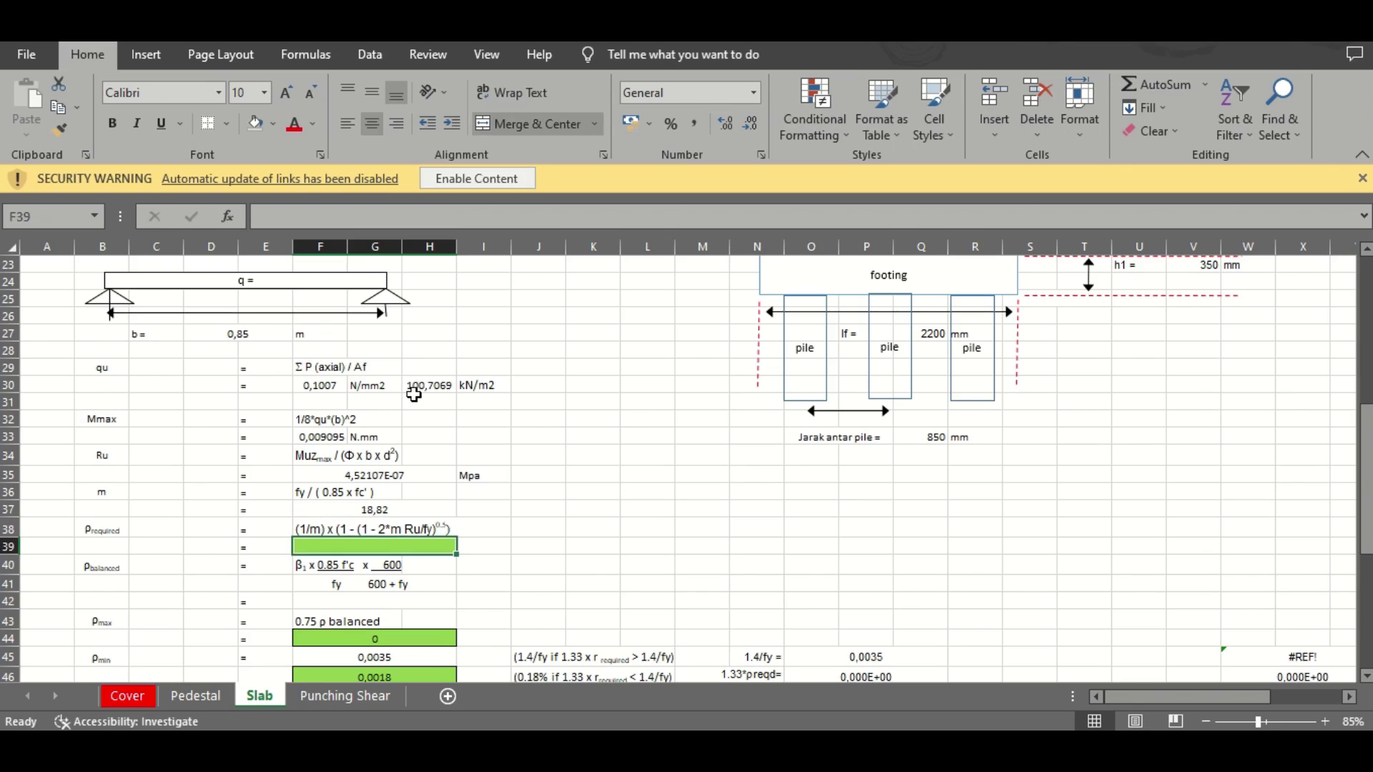
pyautogui.press('Up')
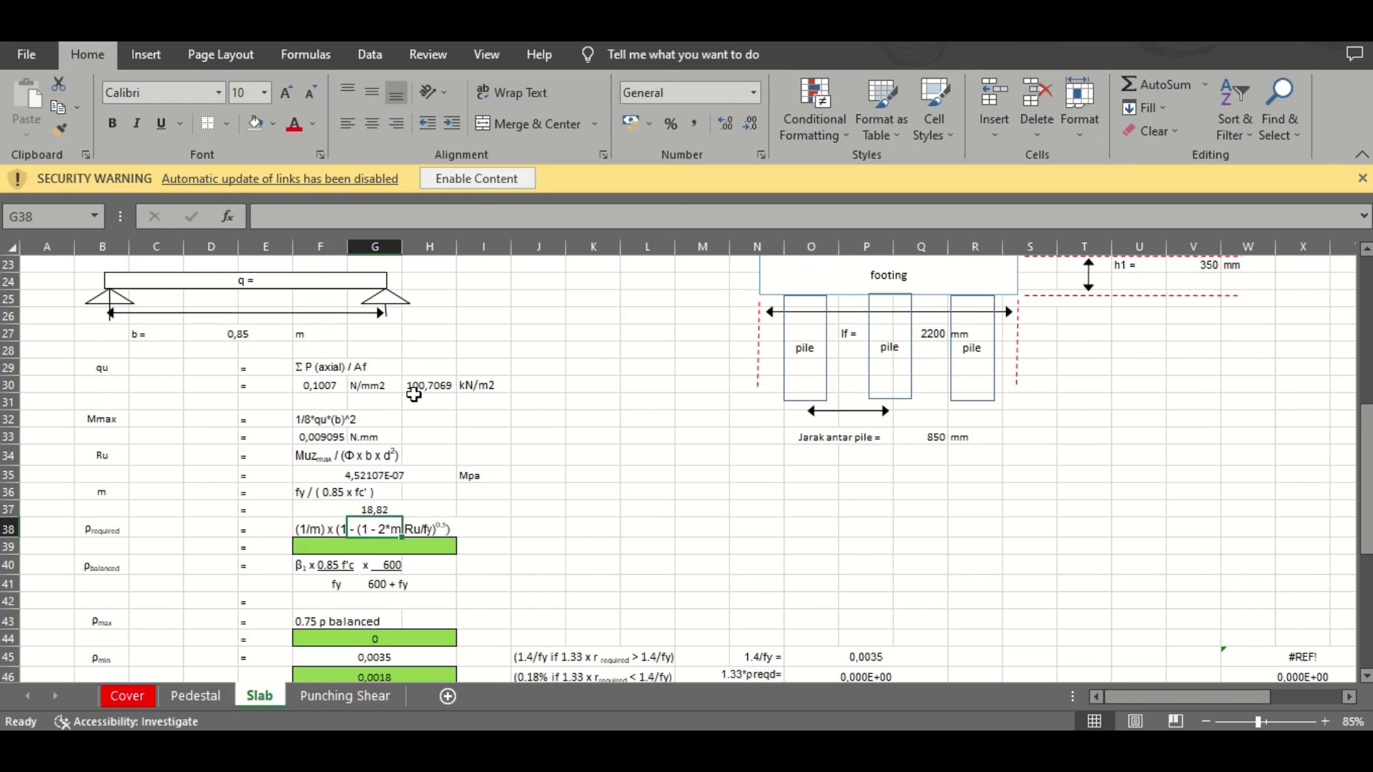
pyautogui.press('Right')
pyautogui.press('Right')
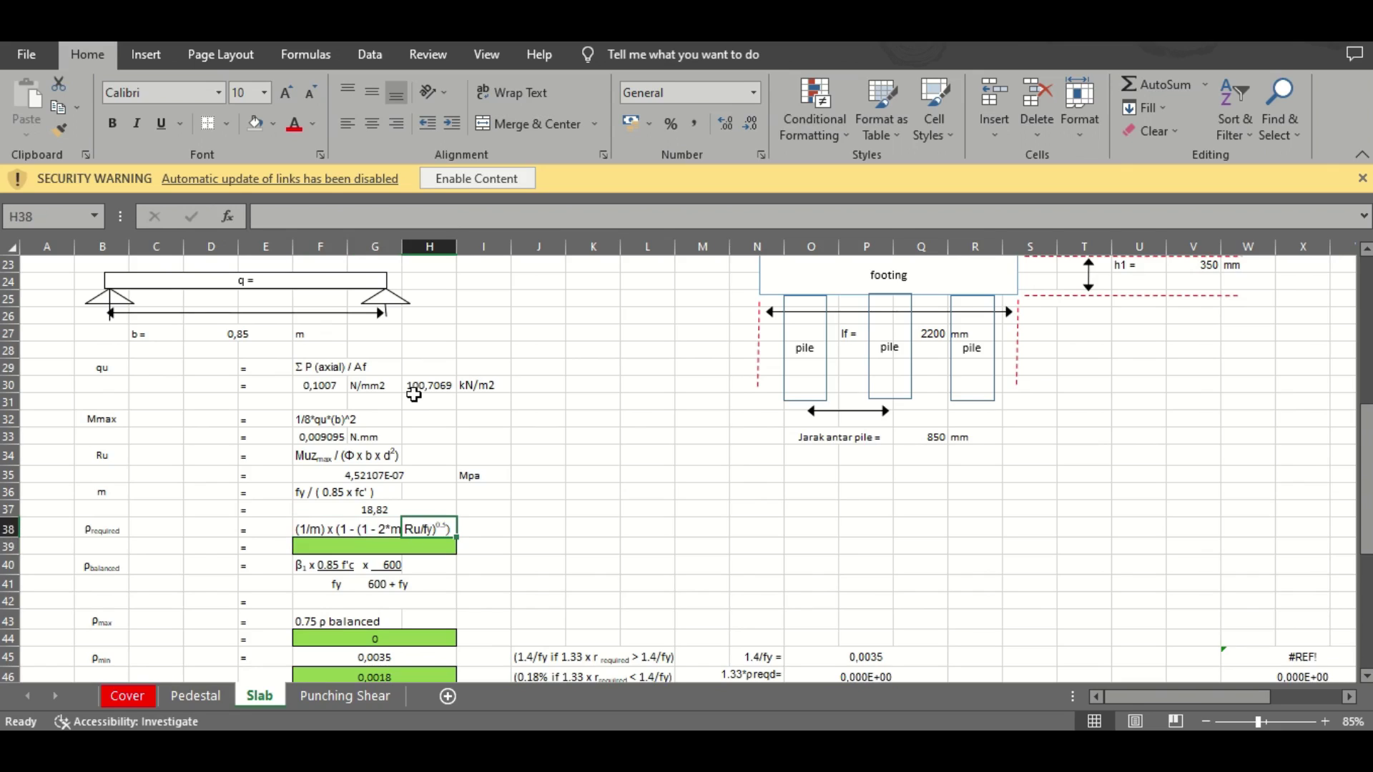
pyautogui.press('Down')
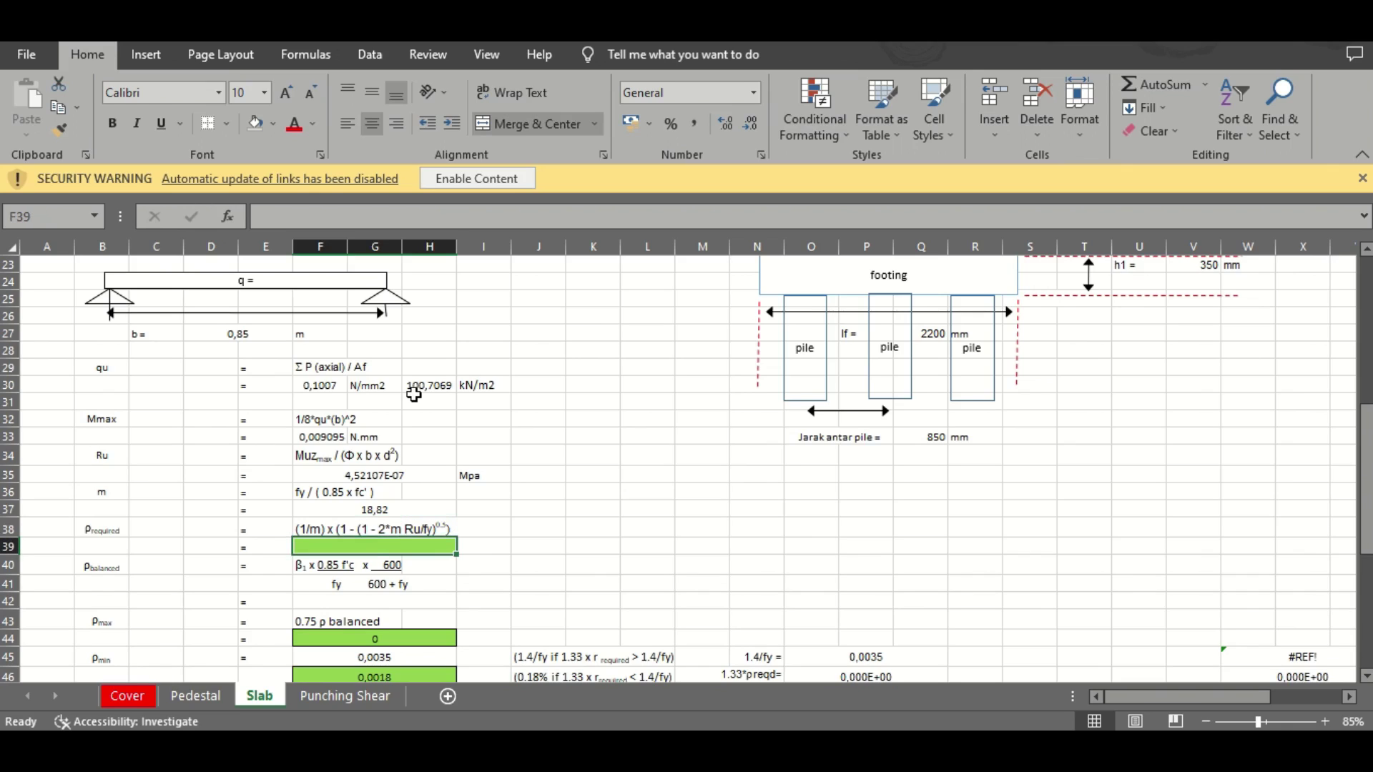
# Calculate the required reinforcement ratio in F39 from m, Ru and fy with =(1/F37)*(1-((1-2*F37*F35/G10)^(1/2)))
pyautogui.write('=1')
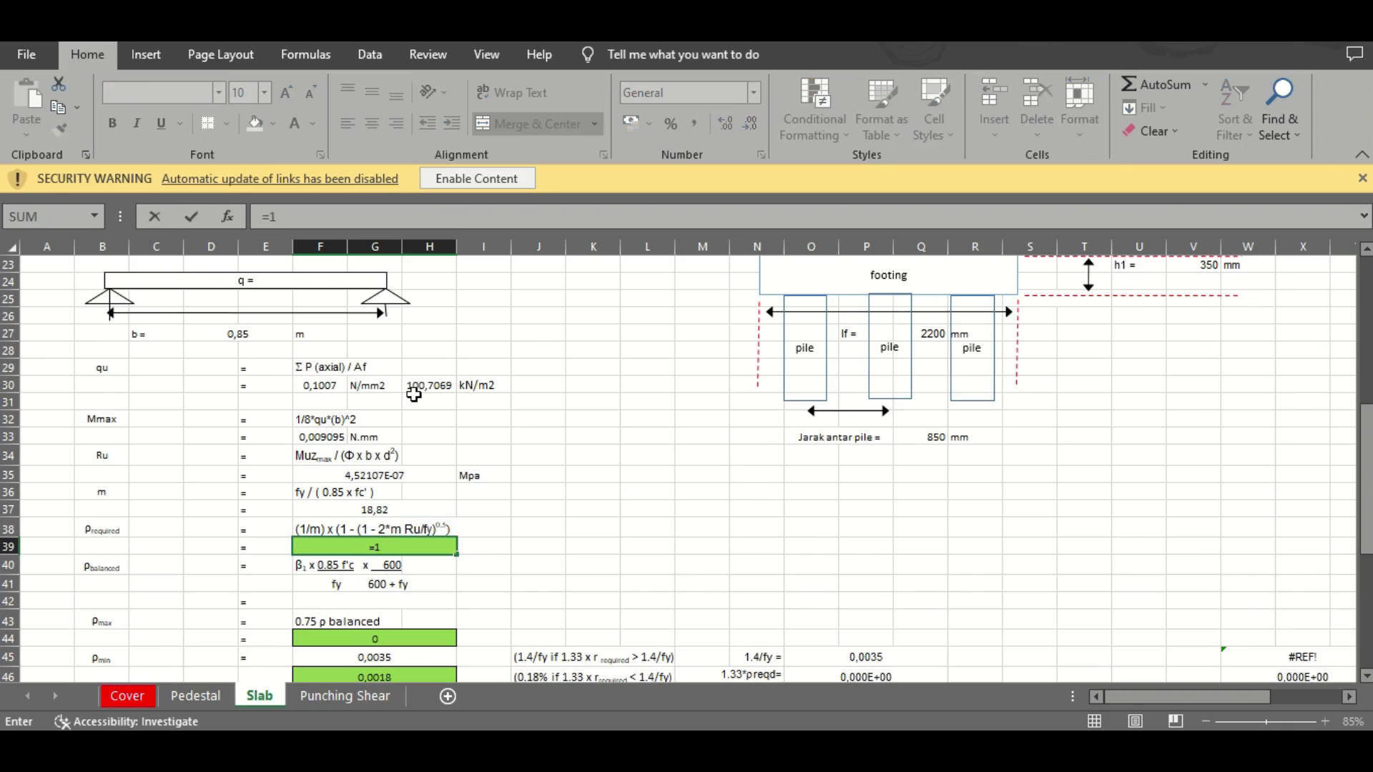
pyautogui.press('BackSpace')
pyautogui.write('(1/')
pyautogui.click(347, 509)
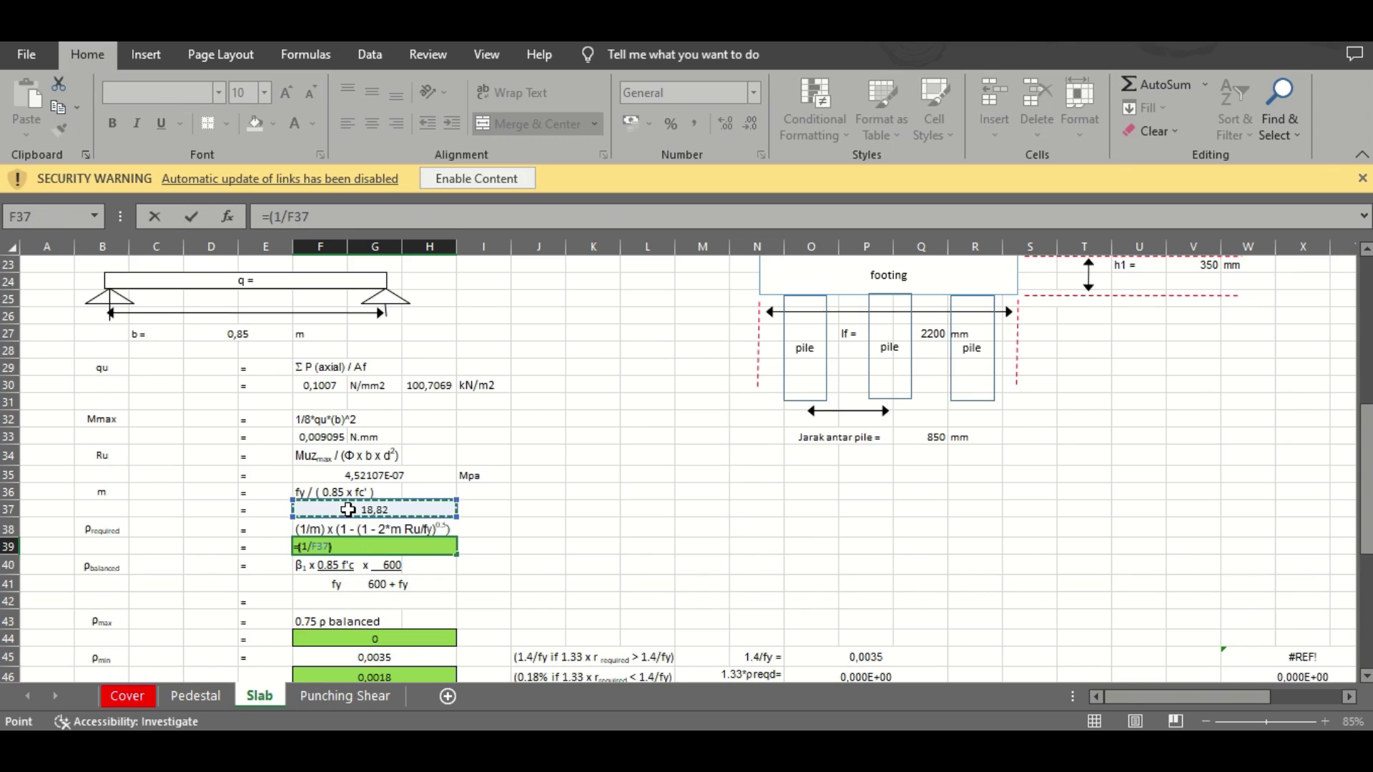
pyautogui.write(')*(1-((')
pyautogui.write('1-((1')
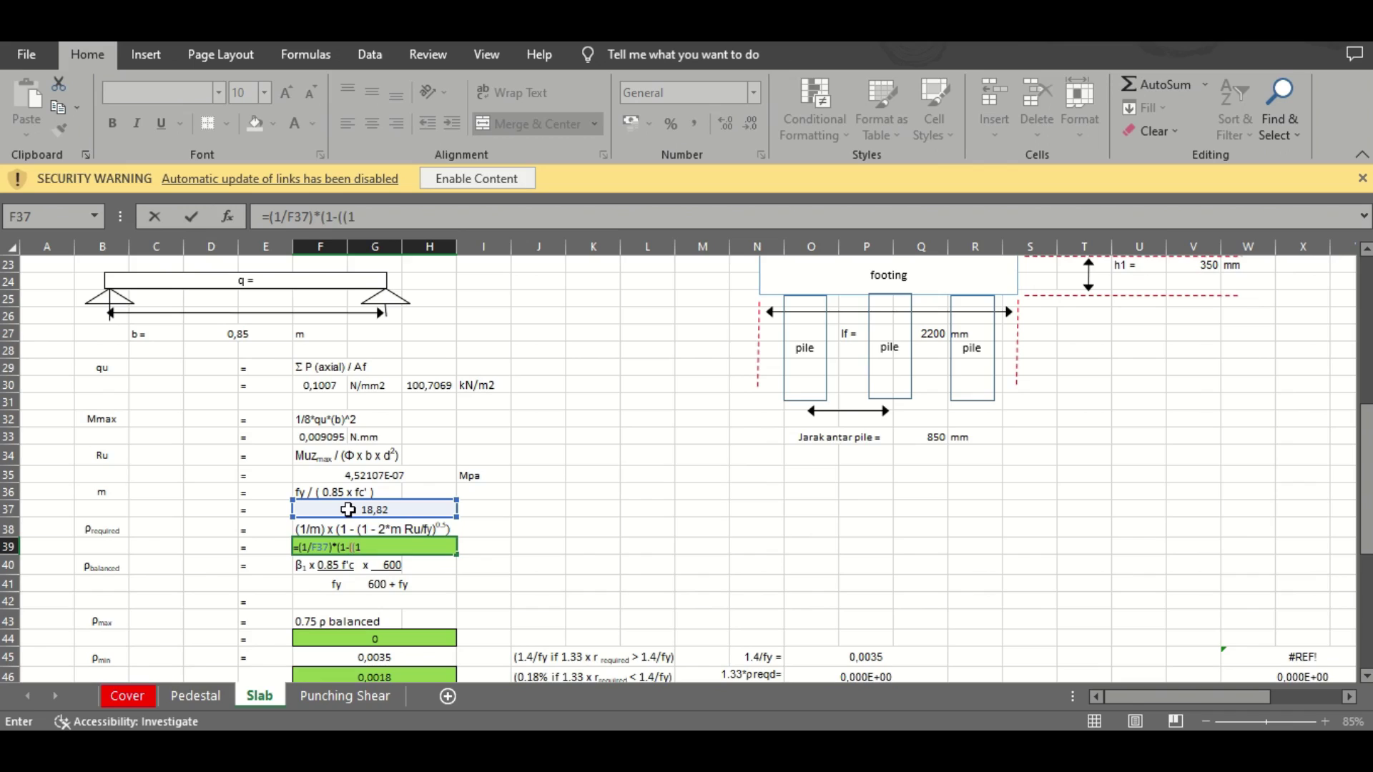
pyautogui.write('-2*')
pyautogui.click(348, 510)
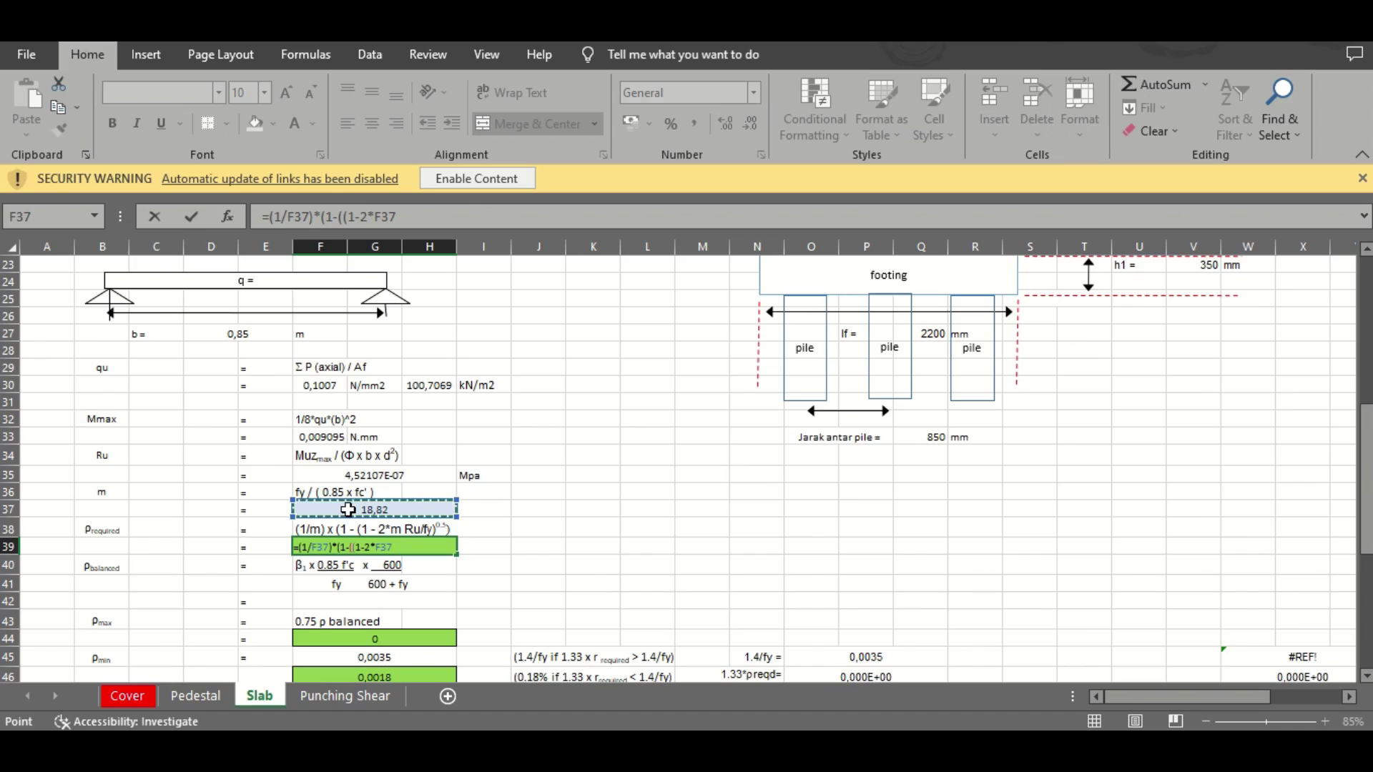
pyautogui.write('*')
pyautogui.click(333, 475)
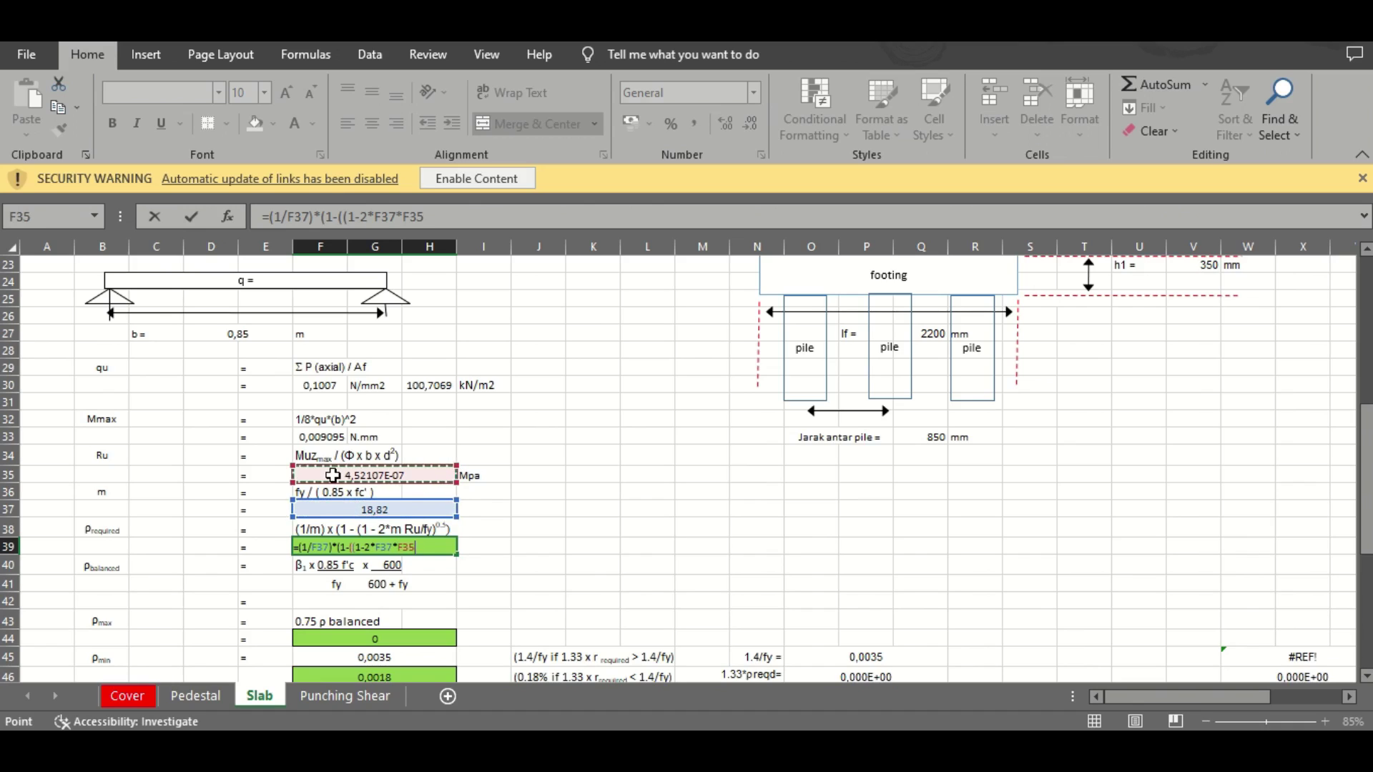
pyautogui.write('/')
pyautogui.scroll(7, 389, 378)
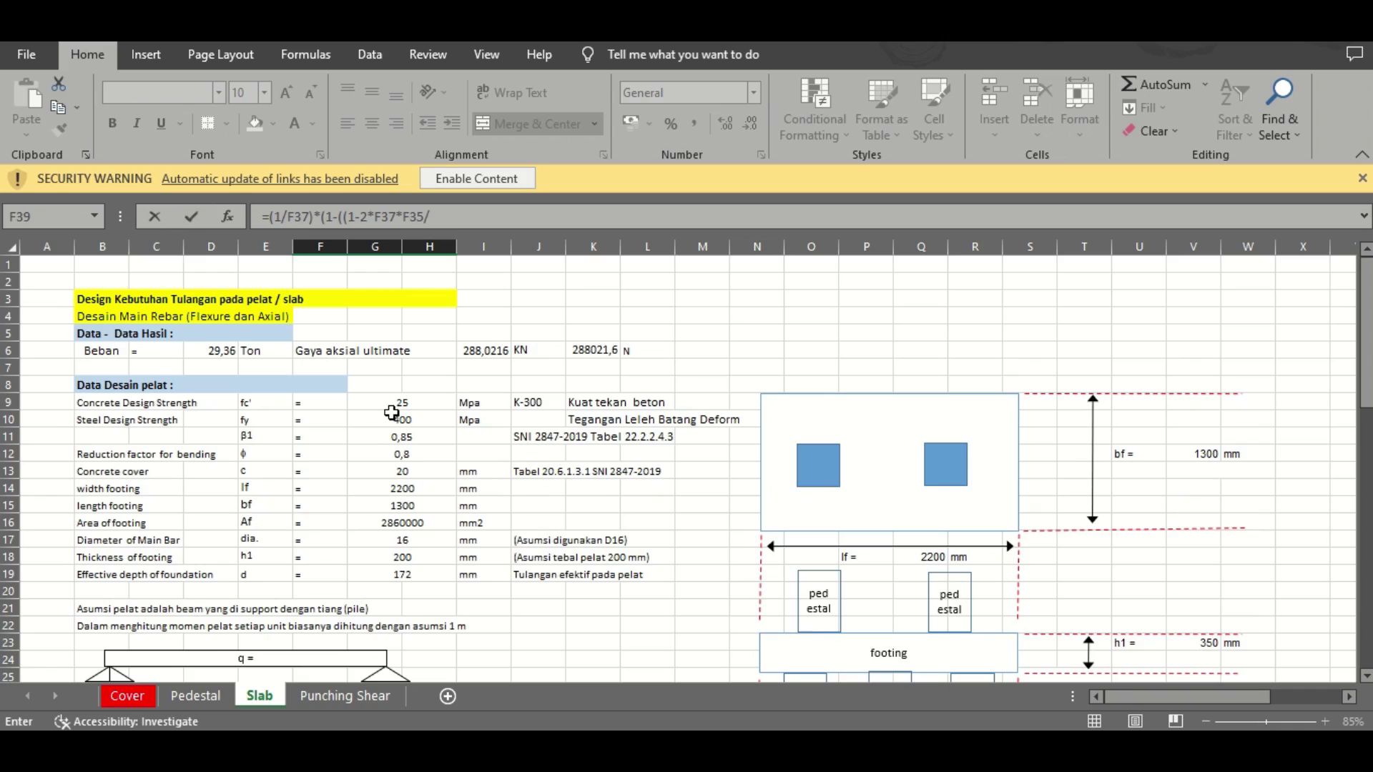
pyautogui.click(392, 413)
pyautogui.press('Down')
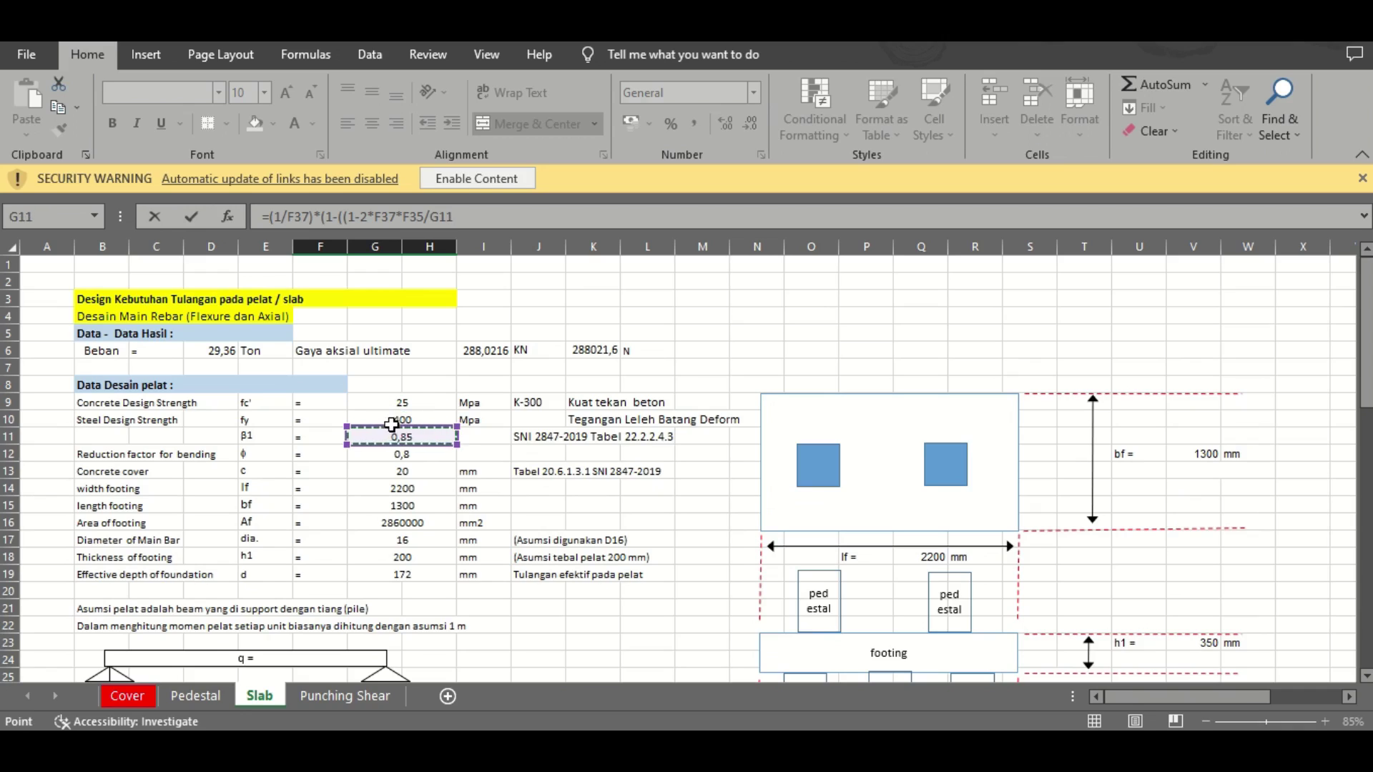
pyautogui.click(392, 418)
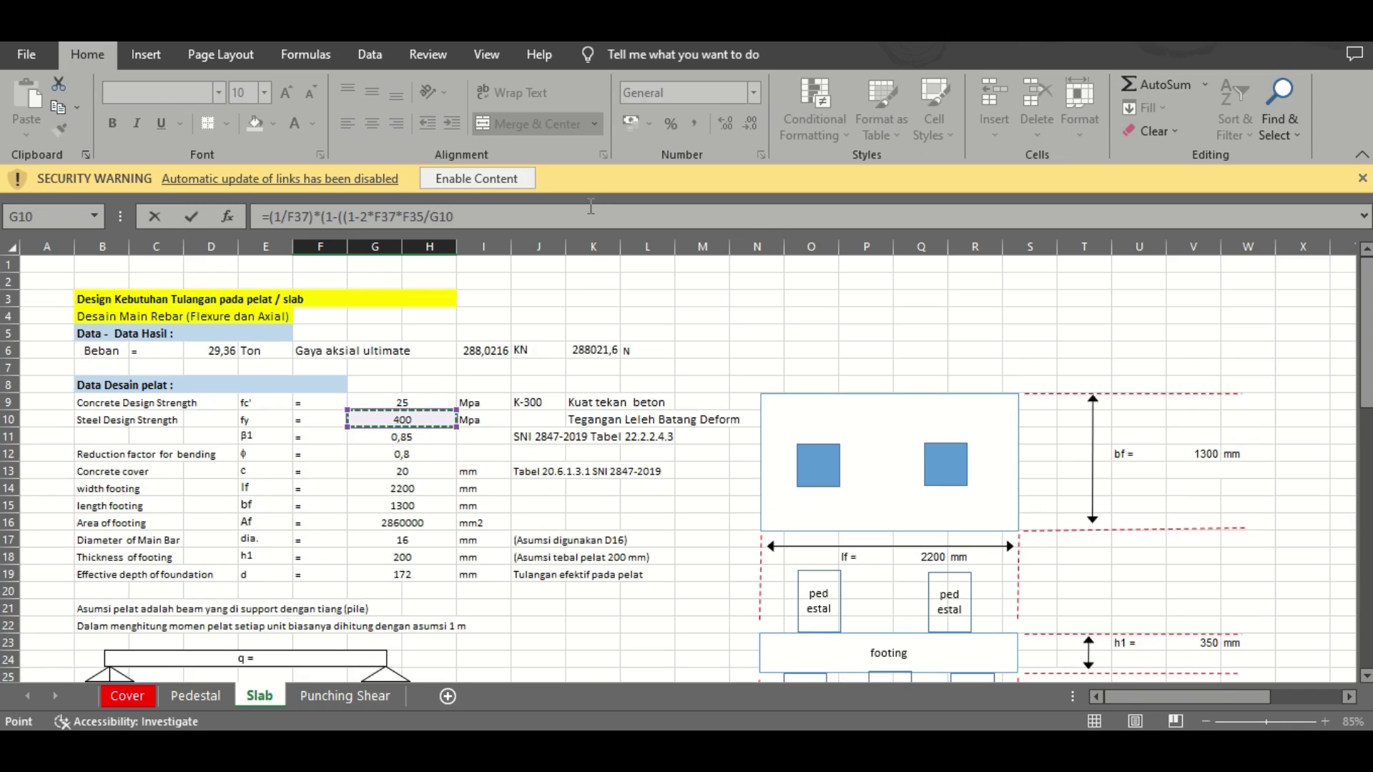
pyautogui.click(1363, 468)
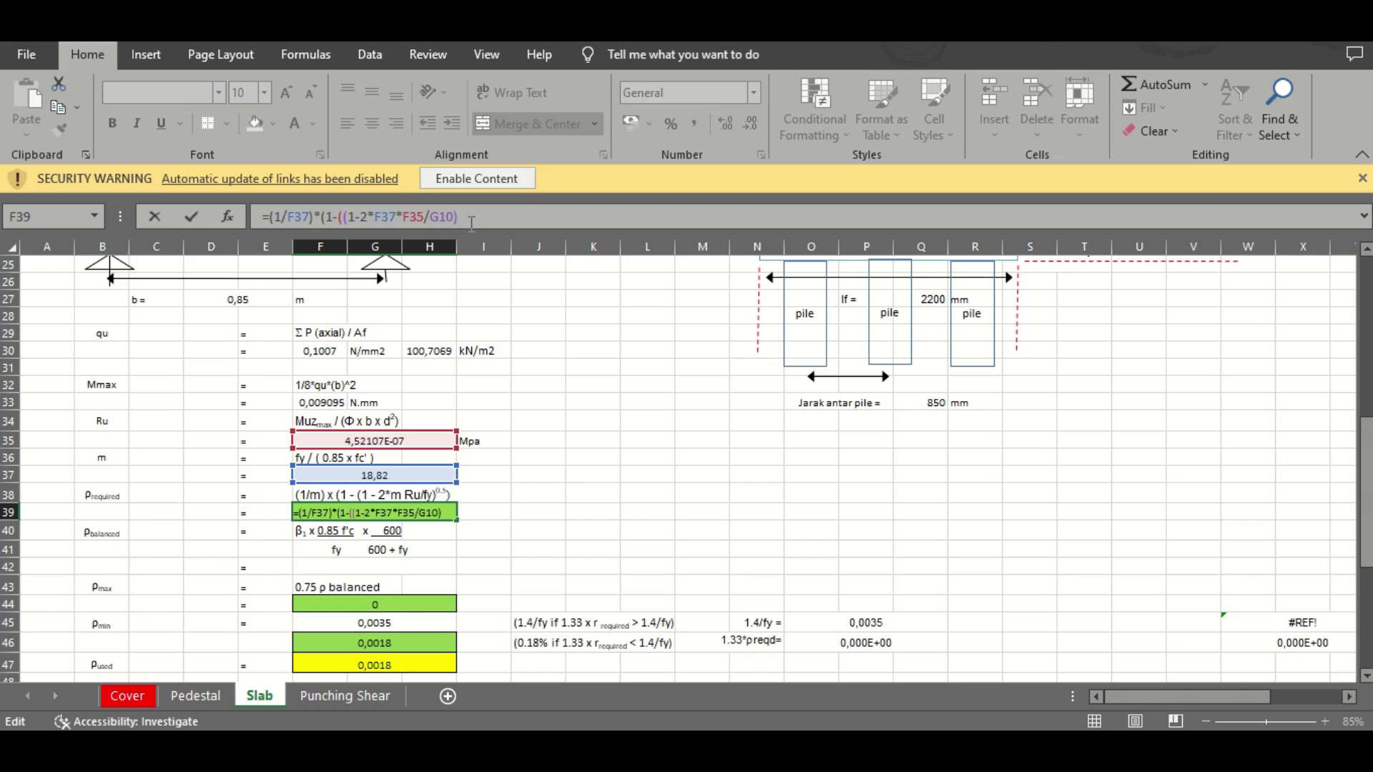
pyautogui.write(')^(1/2')
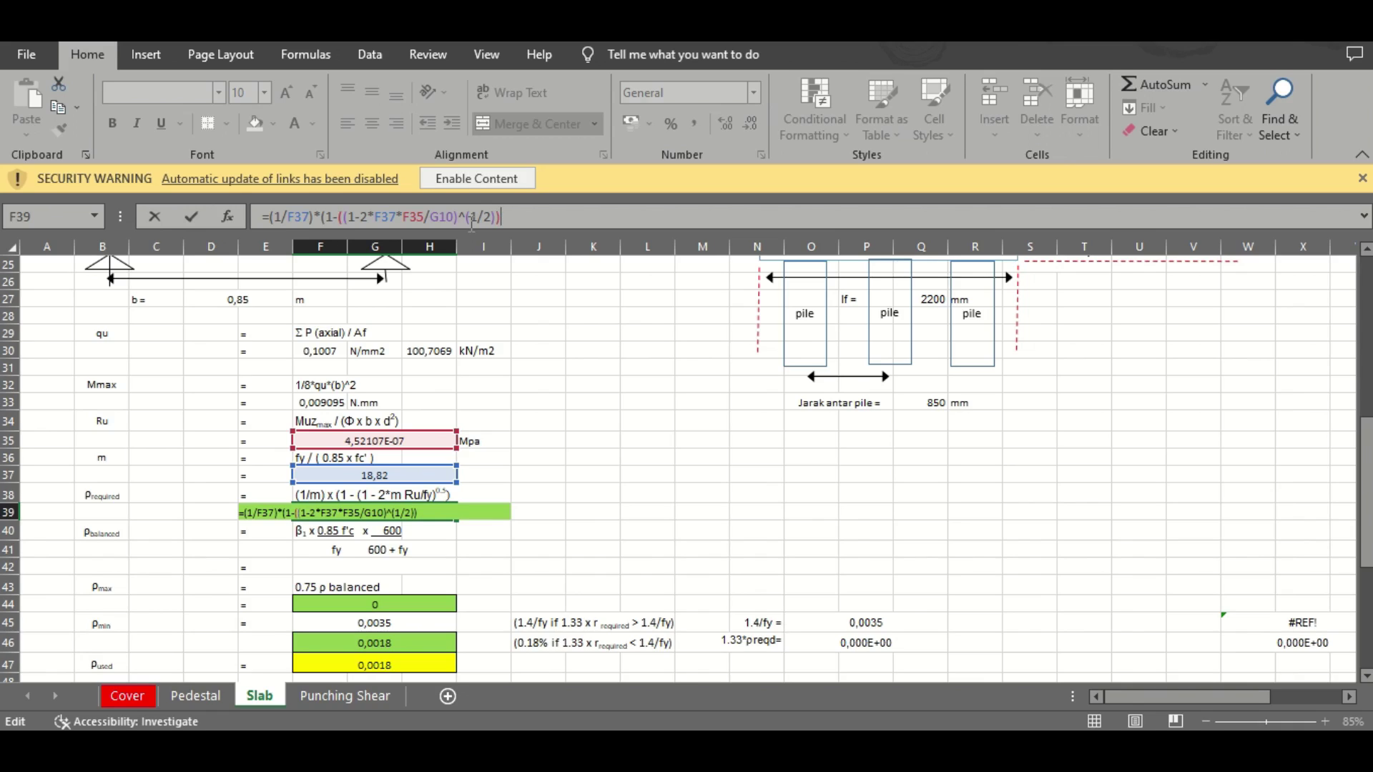
pyautogui.press('Return')
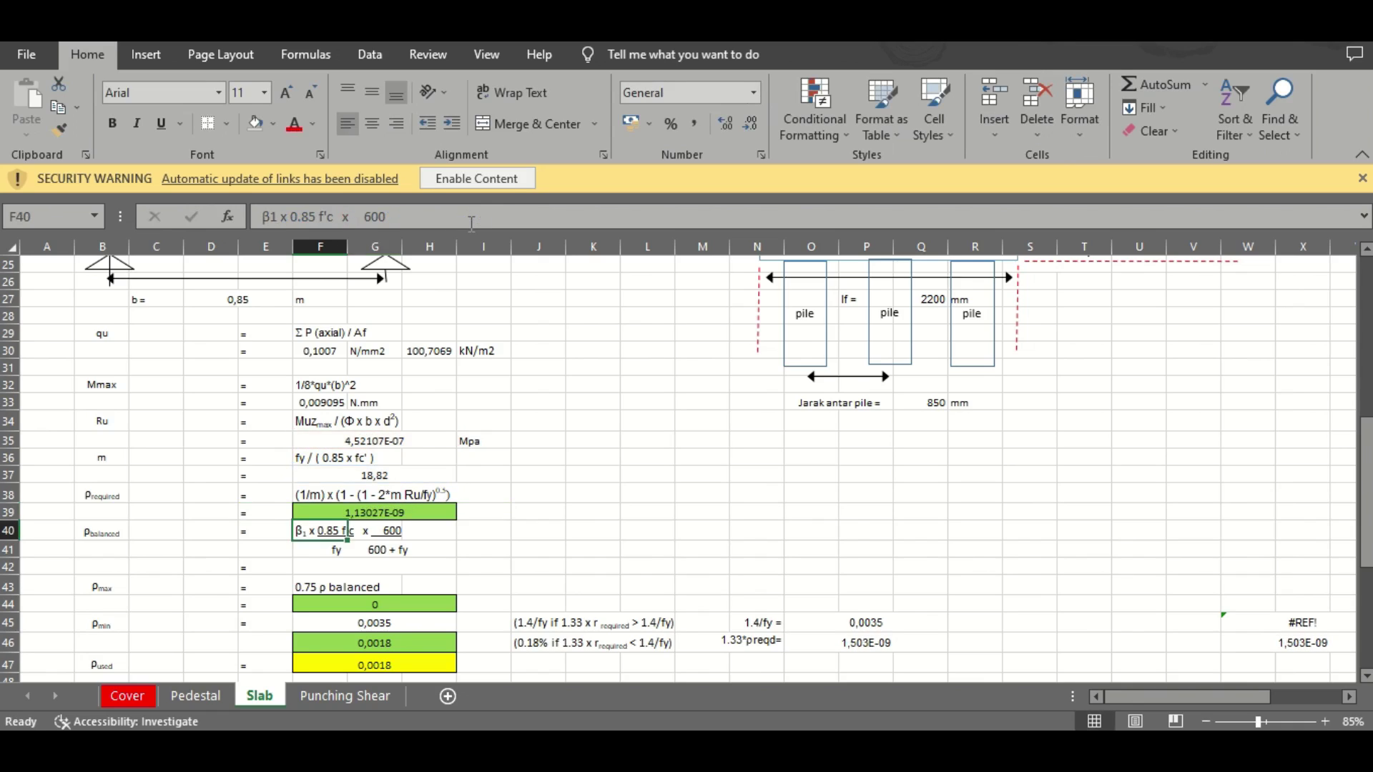
# Review the balanced, maximum, minimum and used reinforcement ratio rows below the required ratio
pyautogui.press('Down')
pyautogui.press('Down')
pyautogui.press('Down')
pyautogui.press('Down')
pyautogui.press('Down')
pyautogui.press('Down')
pyautogui.press('Down')
pyautogui.press('Down')
pyautogui.press('Down')
pyautogui.press('Down')
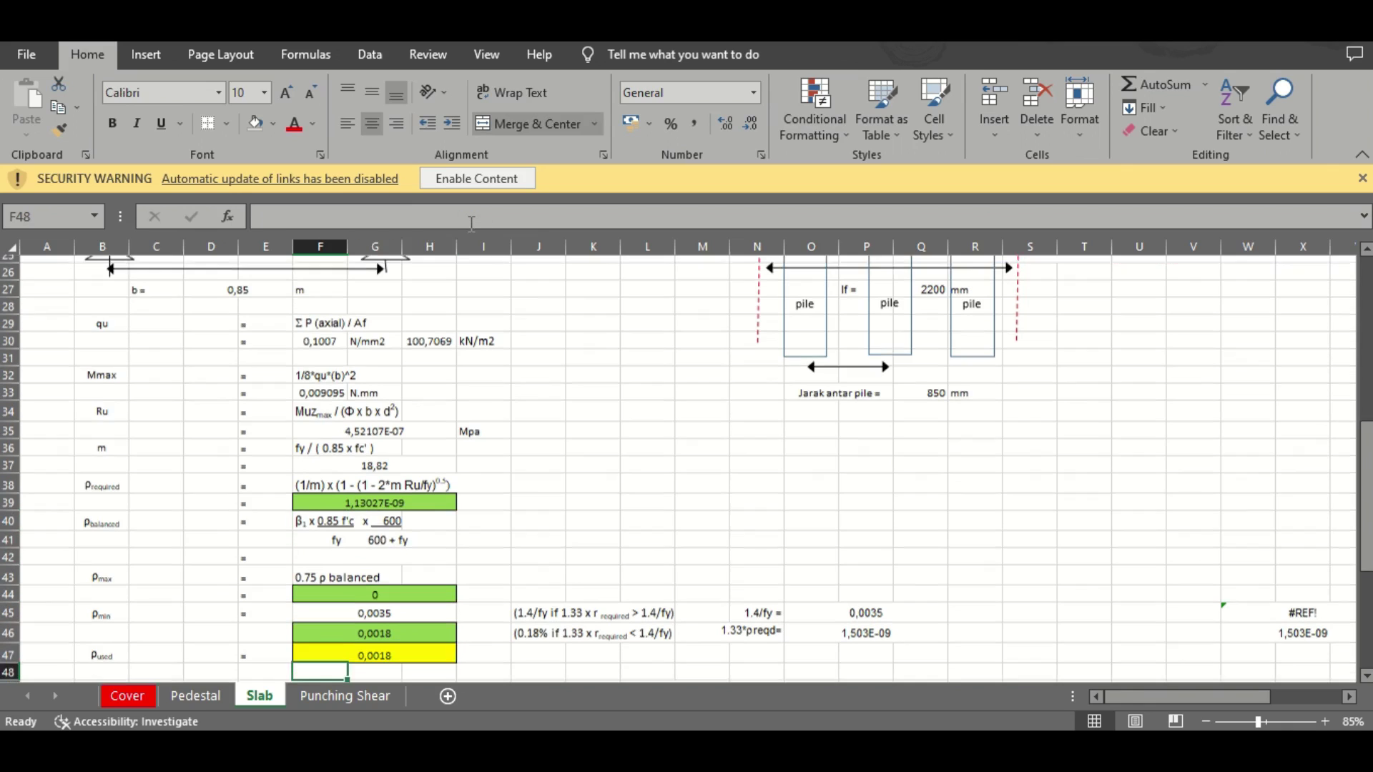
# Calculate the balanced reinforcement ratio in F42 from β1, fc' and fy with the formula =G11*(0,85*G9/G10)*(600/(600+G10))
pyautogui.press('Up')
pyautogui.press('Up')
pyautogui.press('Up')
pyautogui.press('Up')
pyautogui.press('Up')
pyautogui.press('Up')
pyautogui.press('Up')
pyautogui.press('Up')
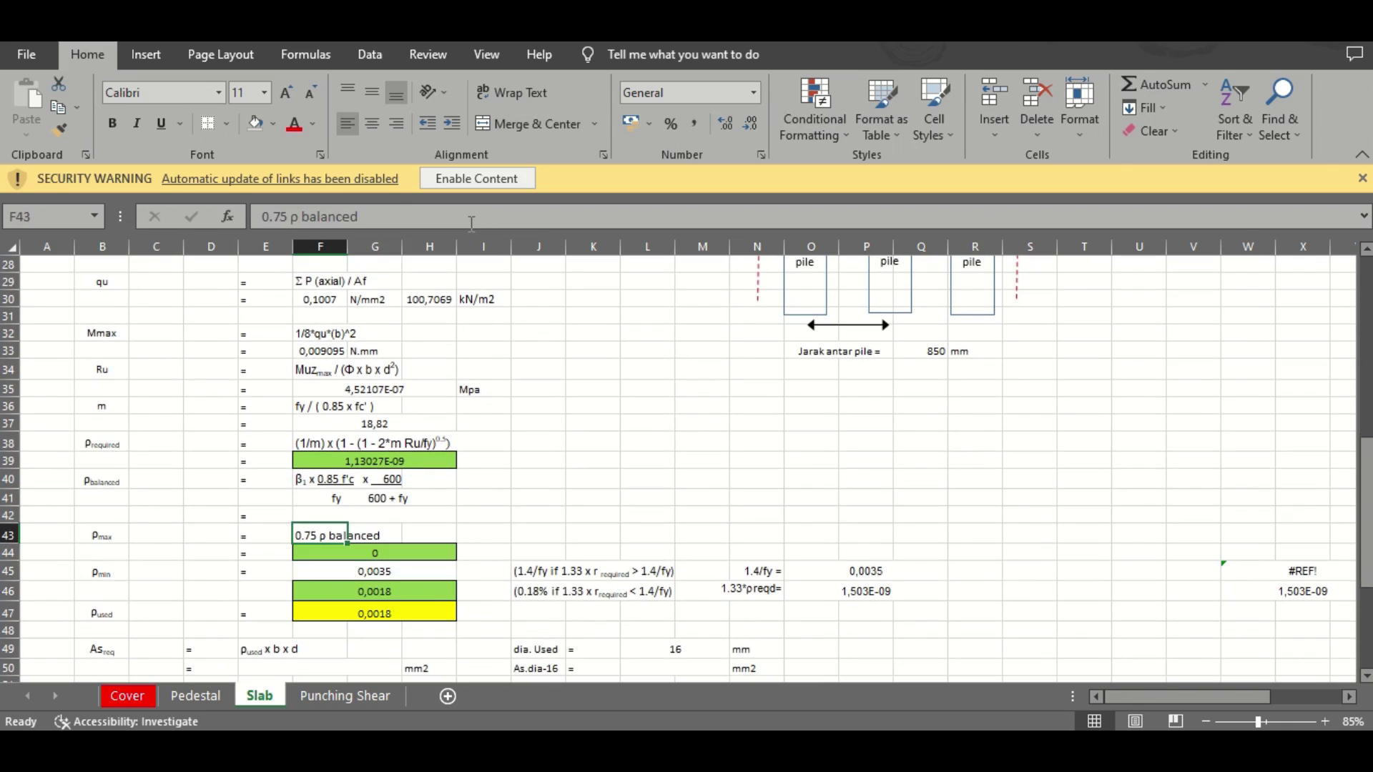
pyautogui.write('=')
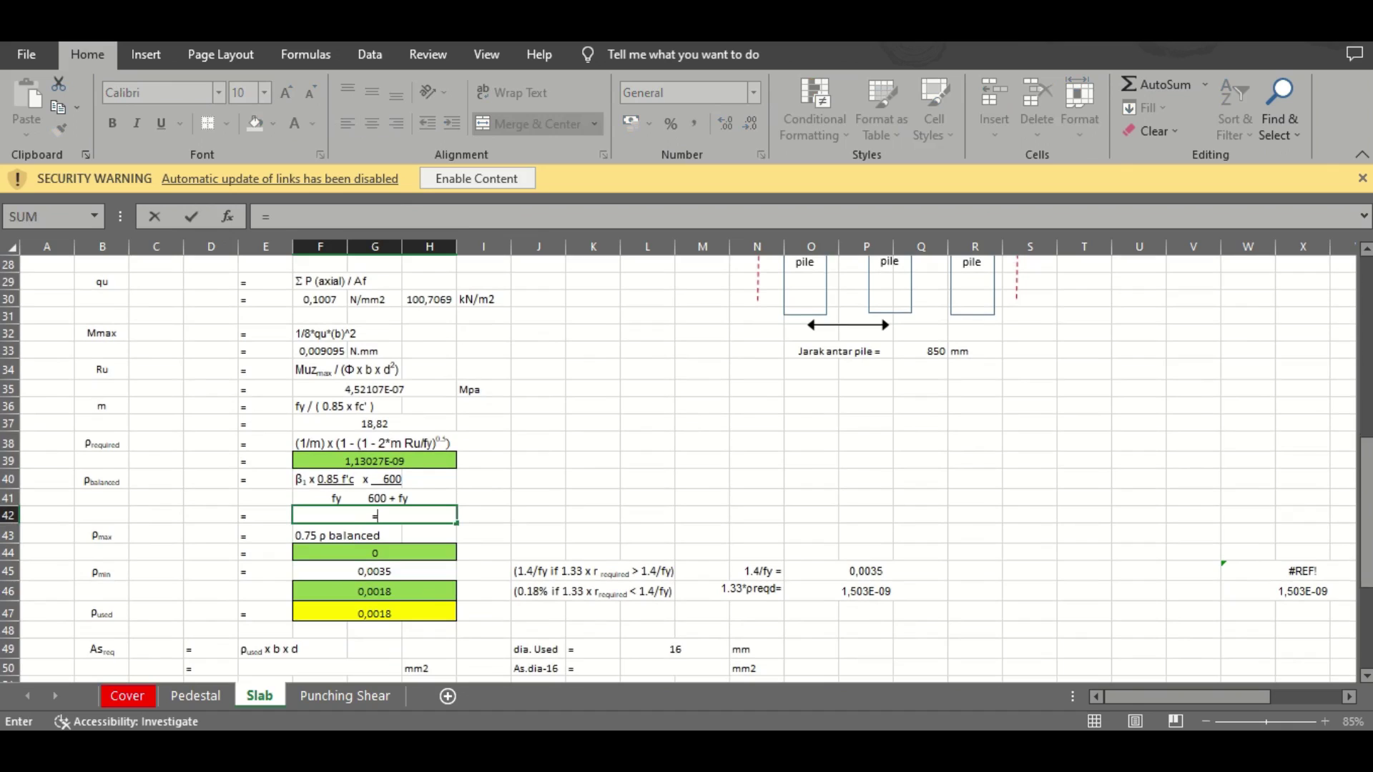
pyautogui.scroll(8, 1366, 336)
pyautogui.click(379, 382)
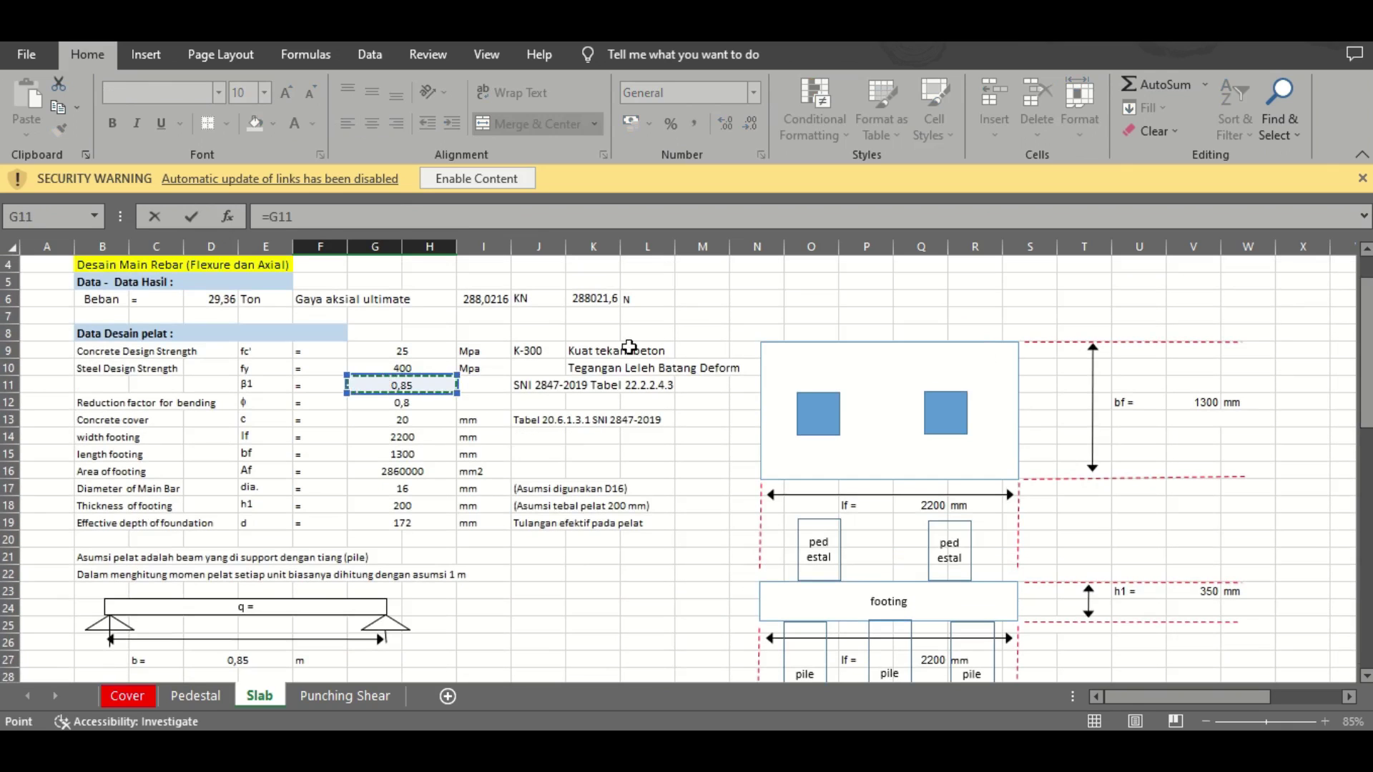
pyautogui.scroll(-8, 1365, 633)
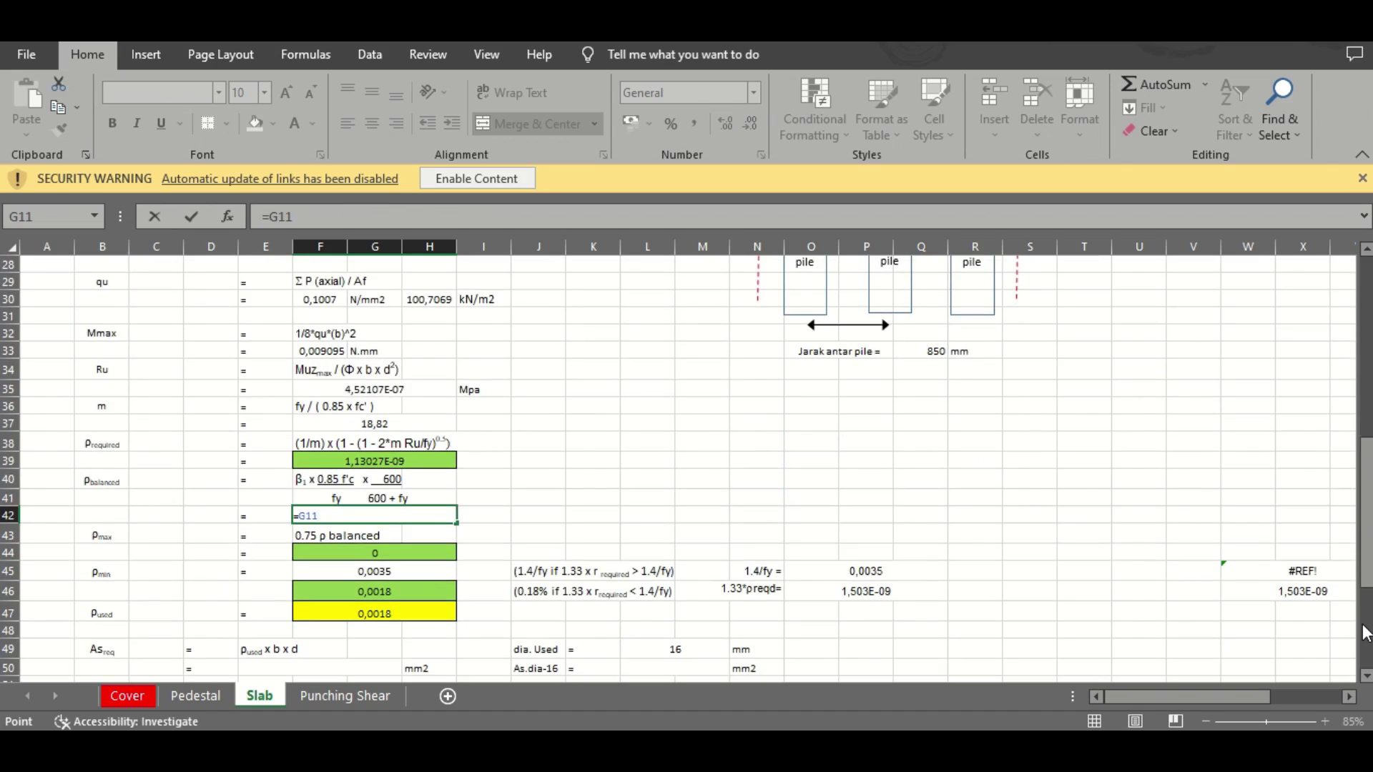
pyautogui.write('*(0,85*')
pyautogui.scroll(8, 472, 367)
pyautogui.write('*')
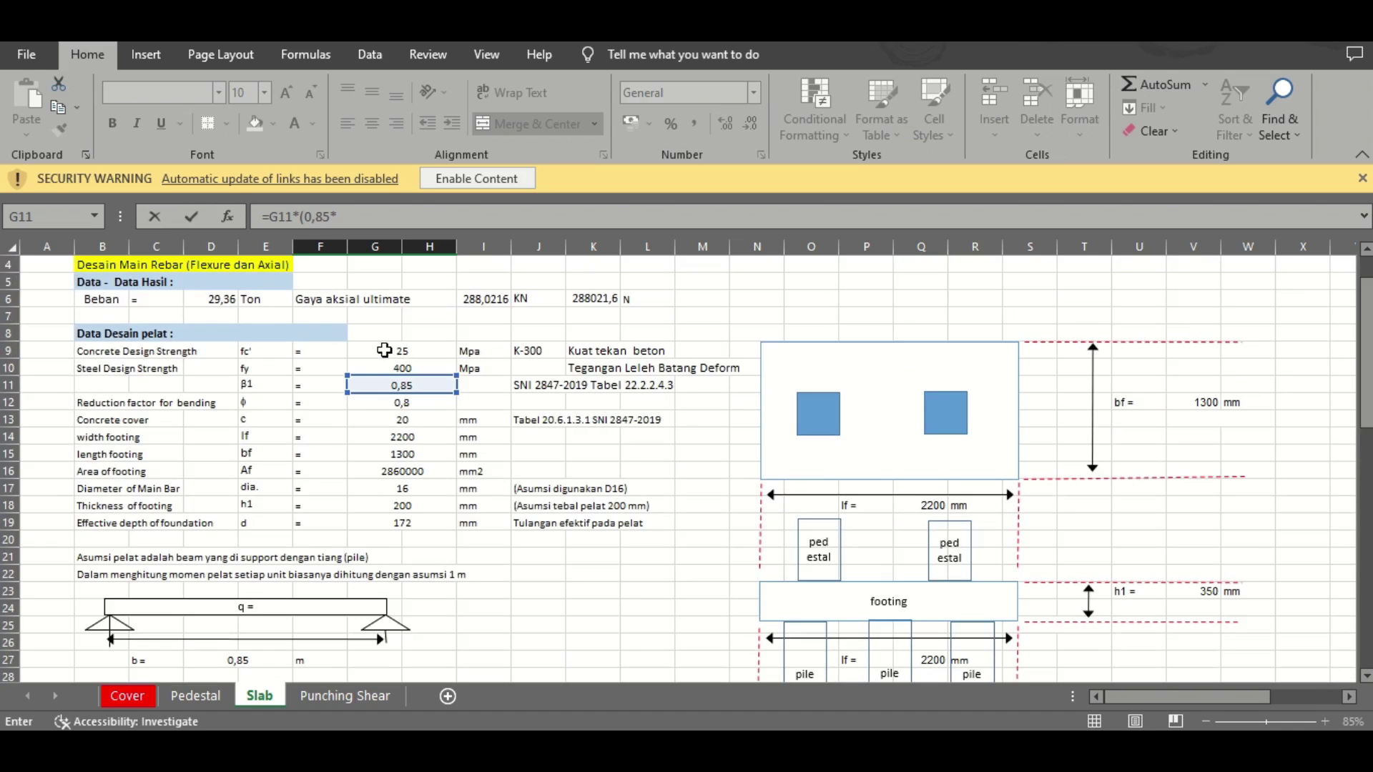
pyautogui.click(384, 351)
pyautogui.write('/')
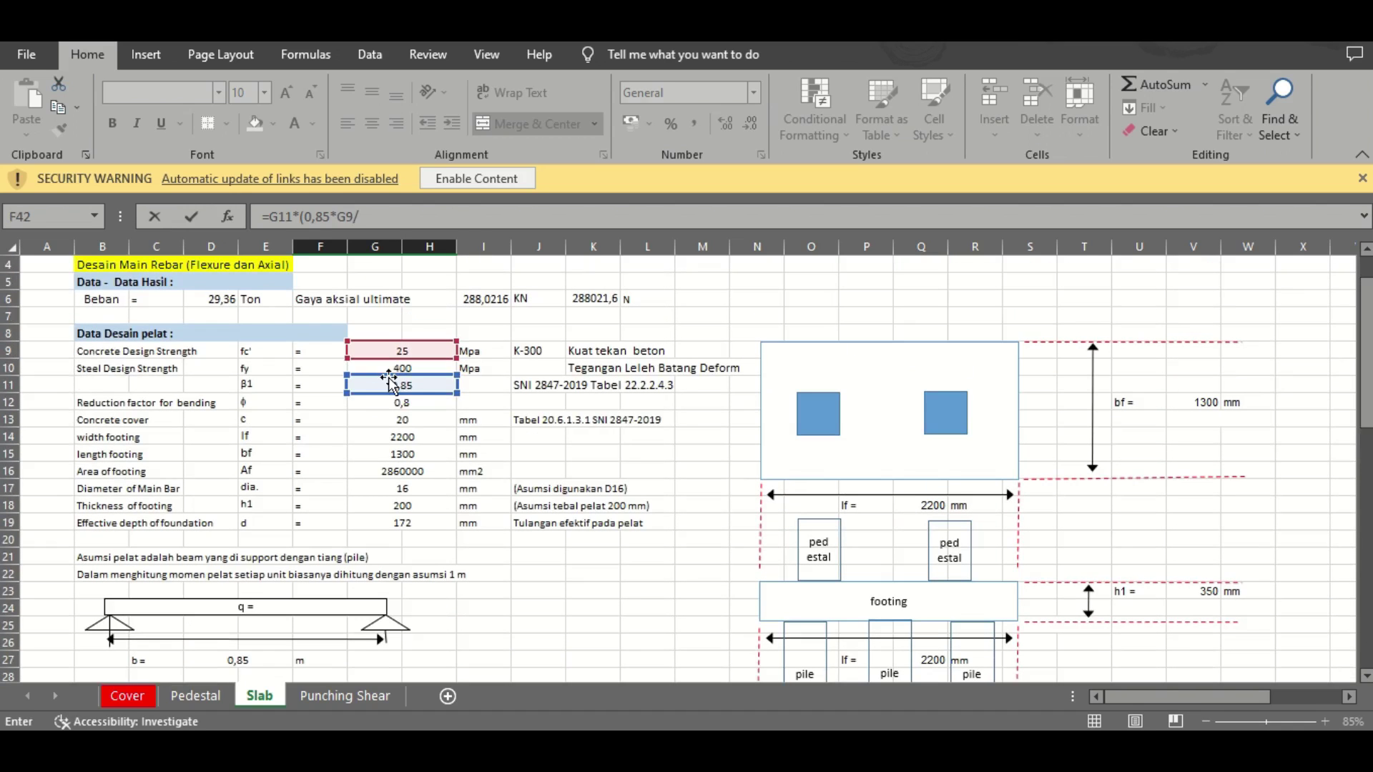
pyautogui.click(384, 368)
pyautogui.write(')')
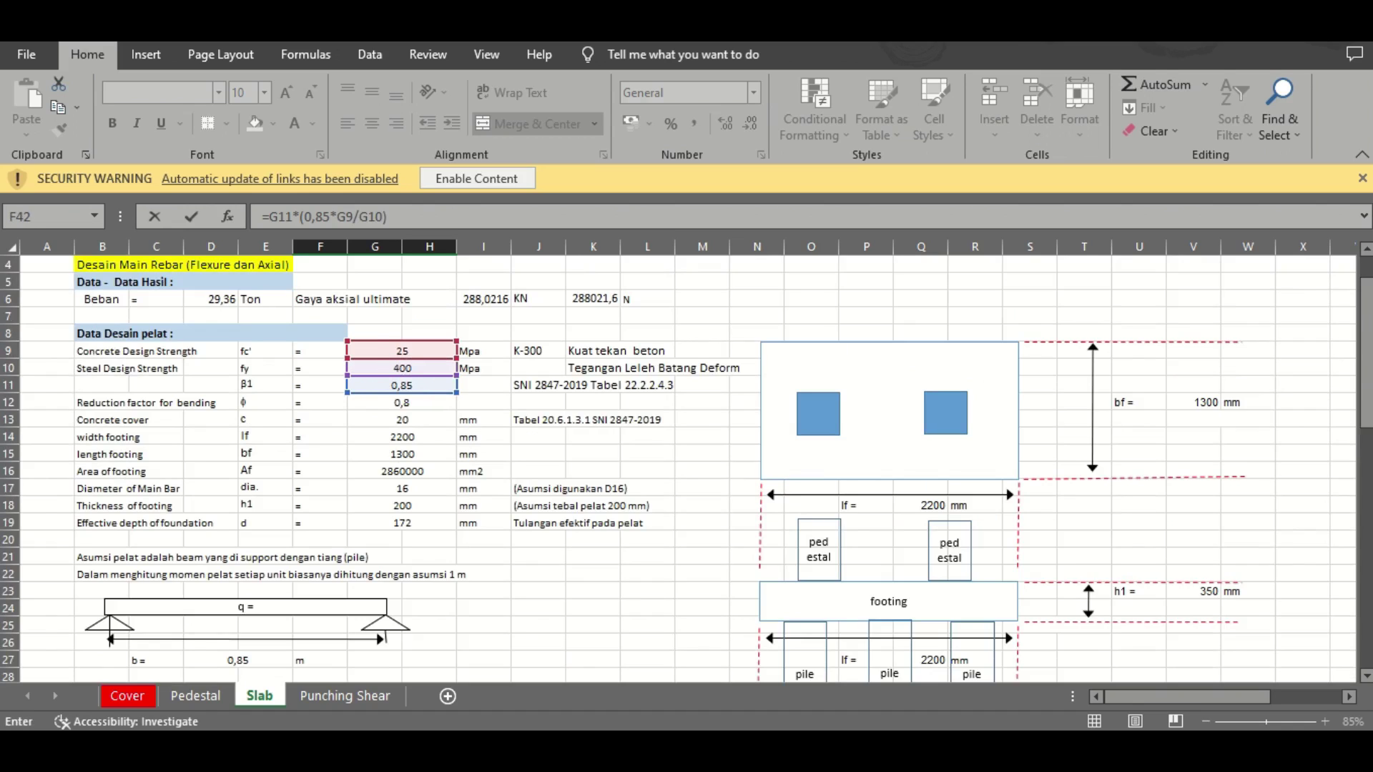
pyautogui.click(1365, 569)
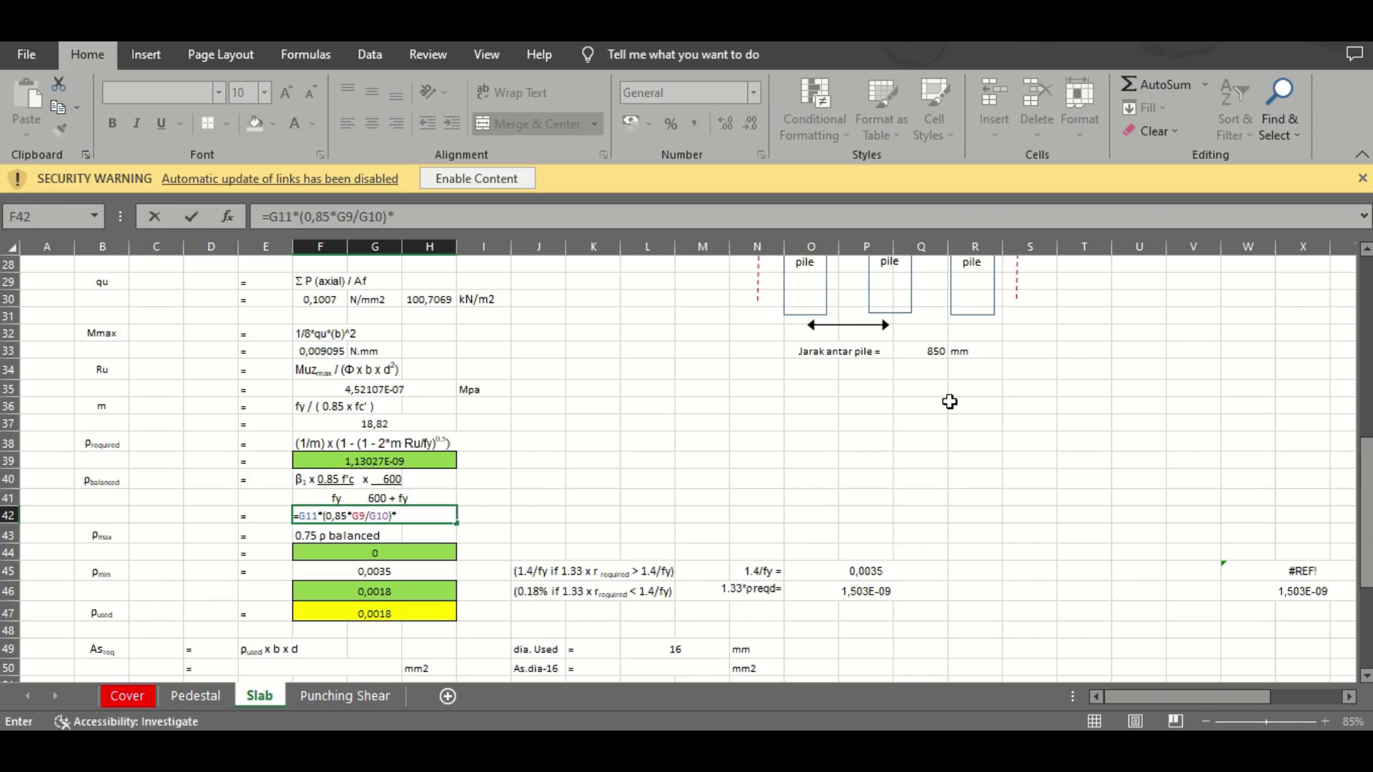
pyautogui.write('*(600')
pyautogui.write('/(')
pyautogui.write('699')
pyautogui.press('BackSpace')
pyautogui.press('BackSpace')
pyautogui.write('00_')
pyautogui.press('BackSpace')
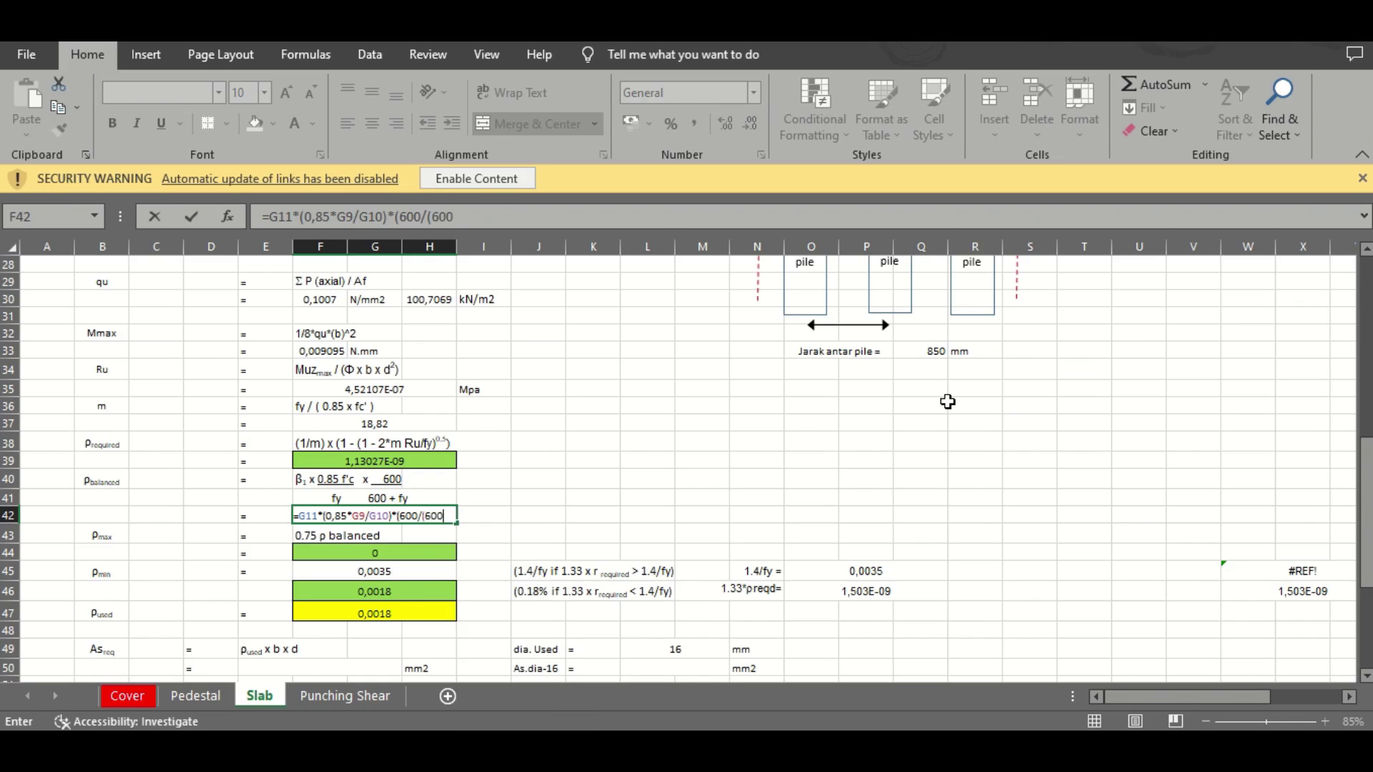
pyautogui.write('+')
pyautogui.scroll(8, 1350, 360)
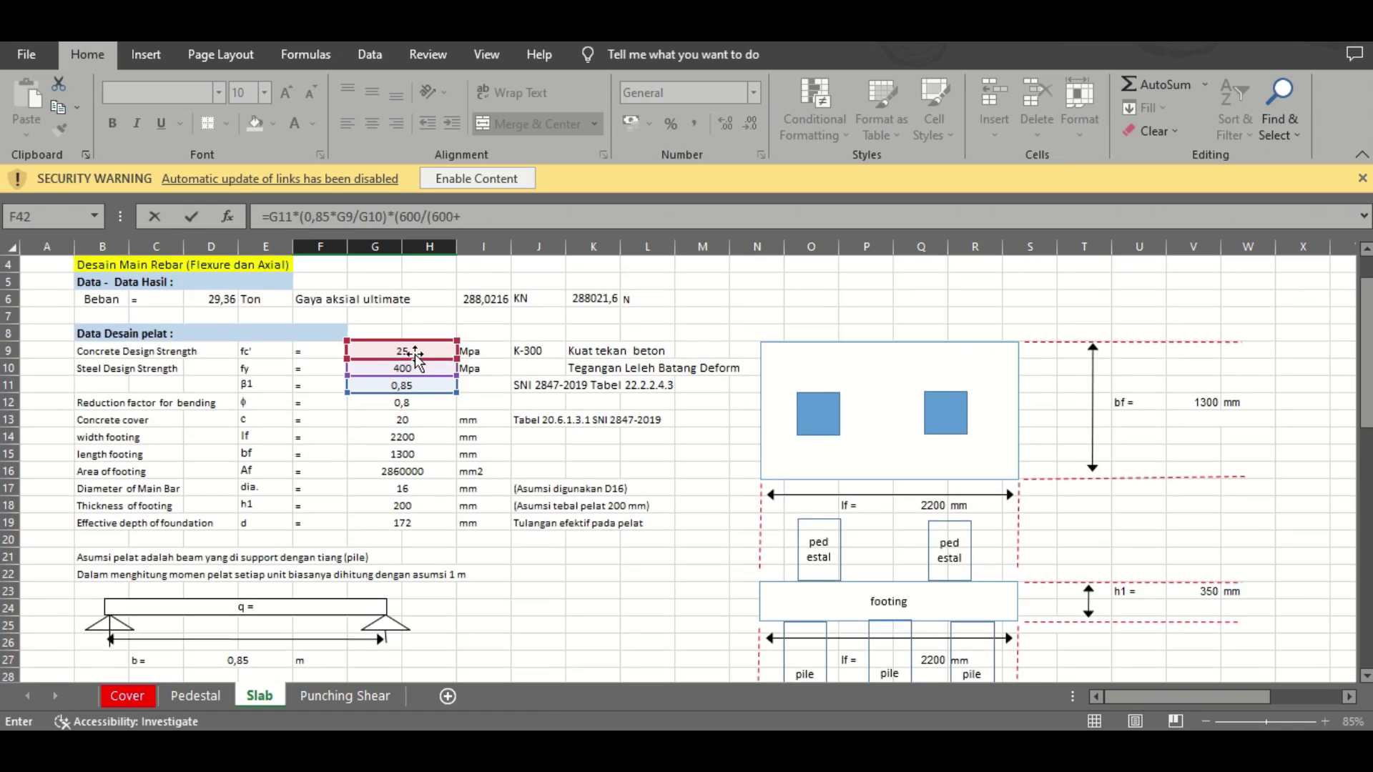
pyautogui.click(412, 366)
pyautogui.write(')')
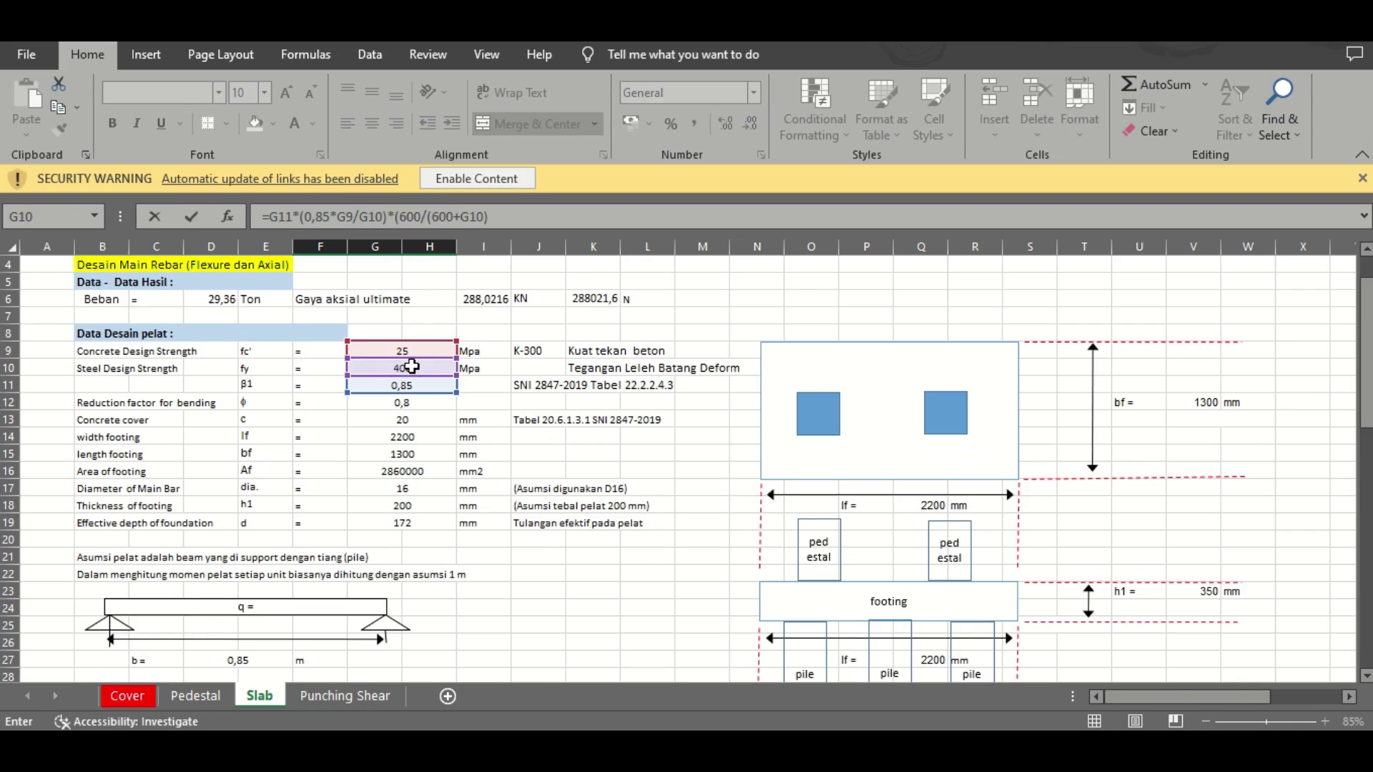
pyautogui.press('Return')
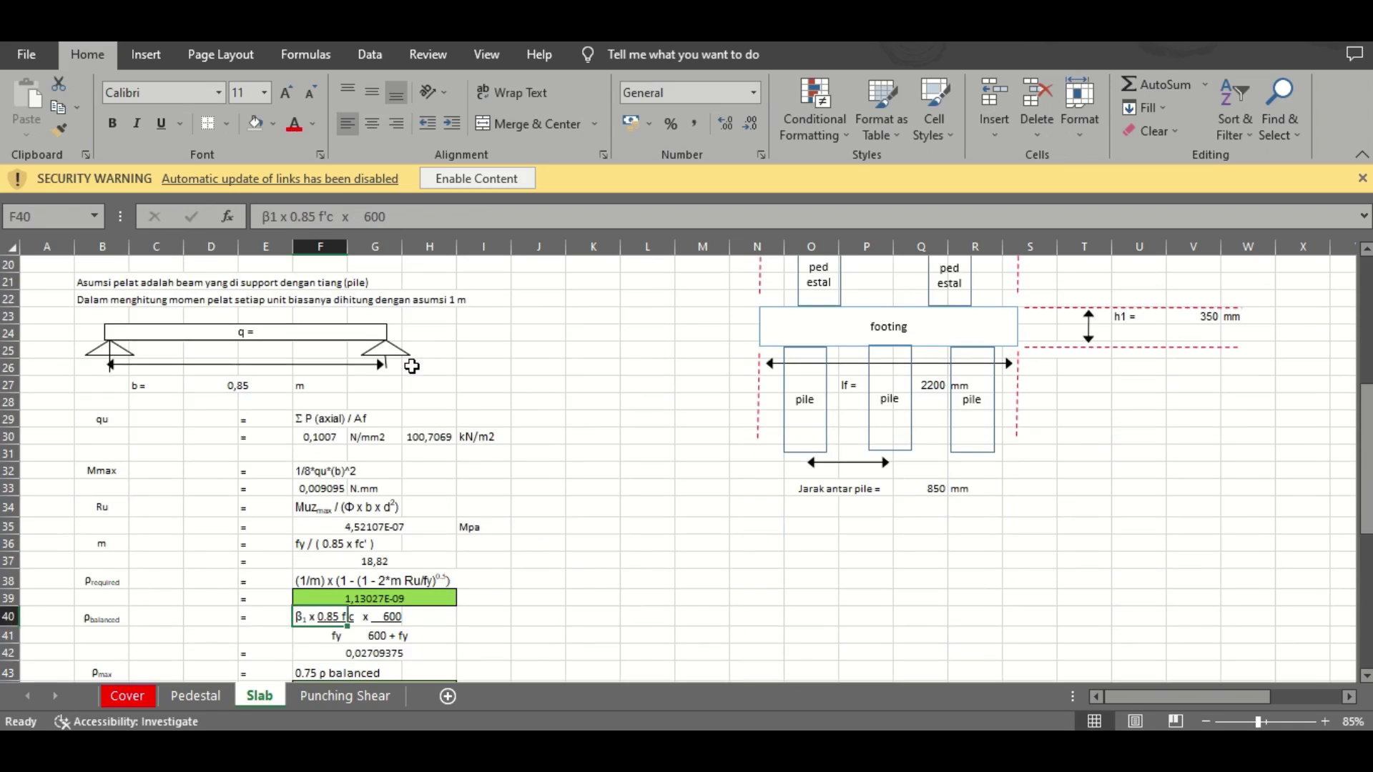
pyautogui.scroll(-1, 412, 366)
pyautogui.press('Up')
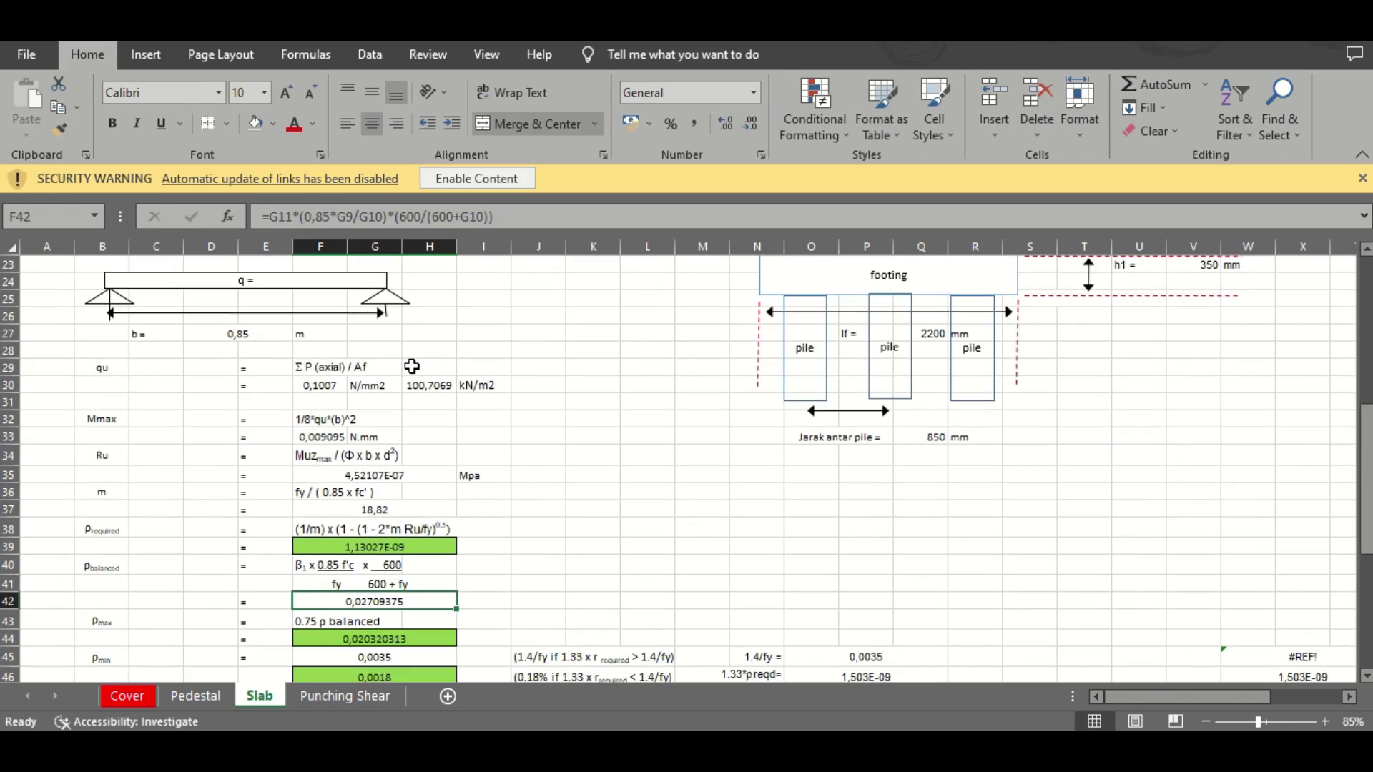
# Calculate the maximum reinforcement ratio in F44 as 0.75 of the balanced ratio with the formula =0,75*F42
pyautogui.press('Down')
pyautogui.press('Down')
pyautogui.press('Down')
pyautogui.press('Down')
pyautogui.press('Down')
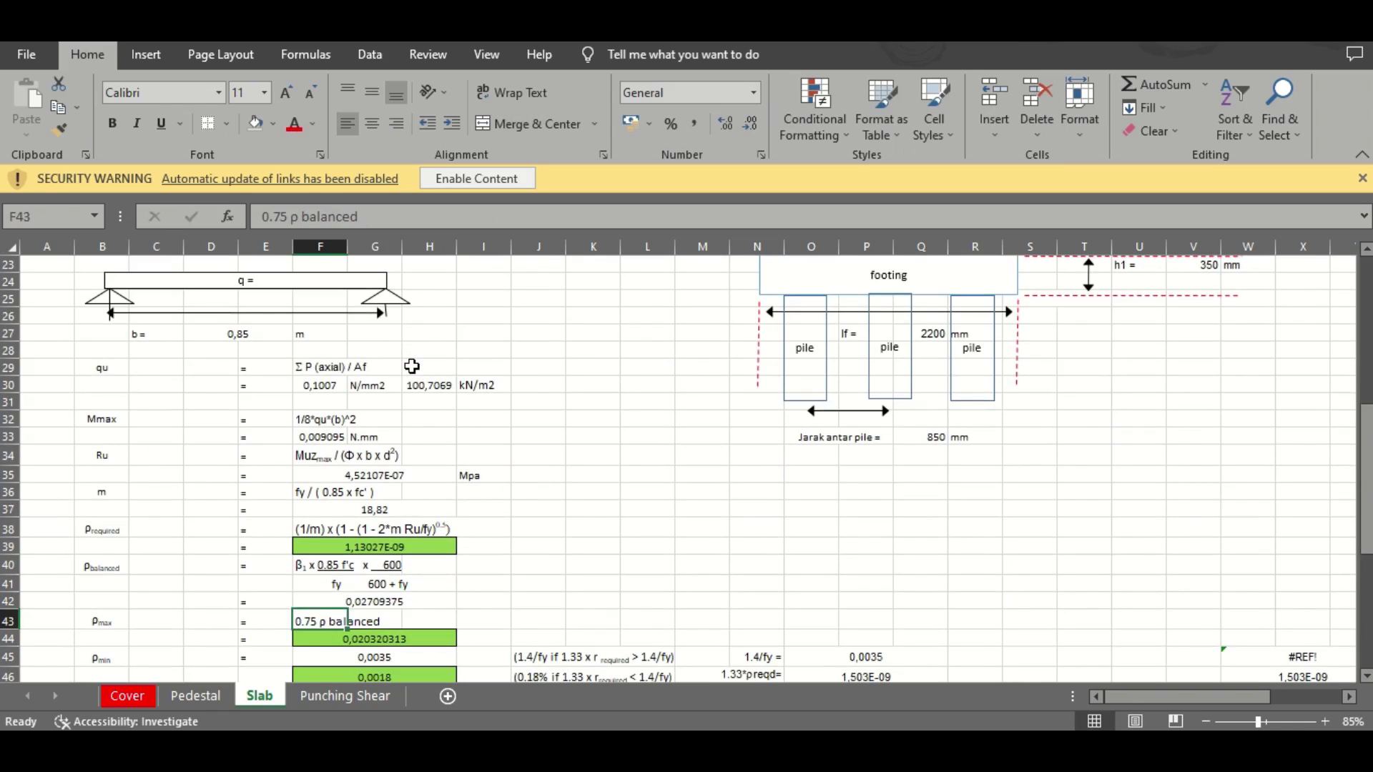
pyautogui.press('Up')
pyautogui.press('Up')
pyautogui.press('Up')
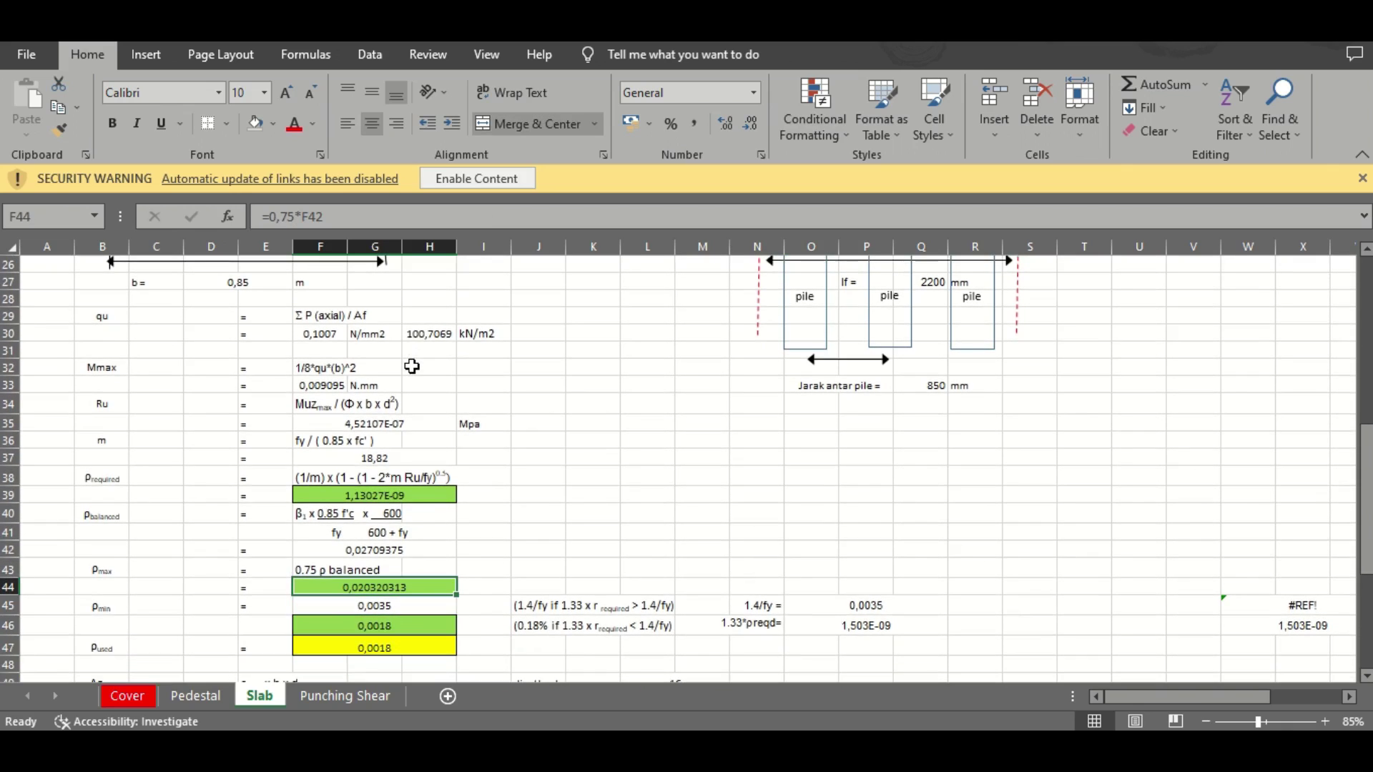
pyautogui.write('=')
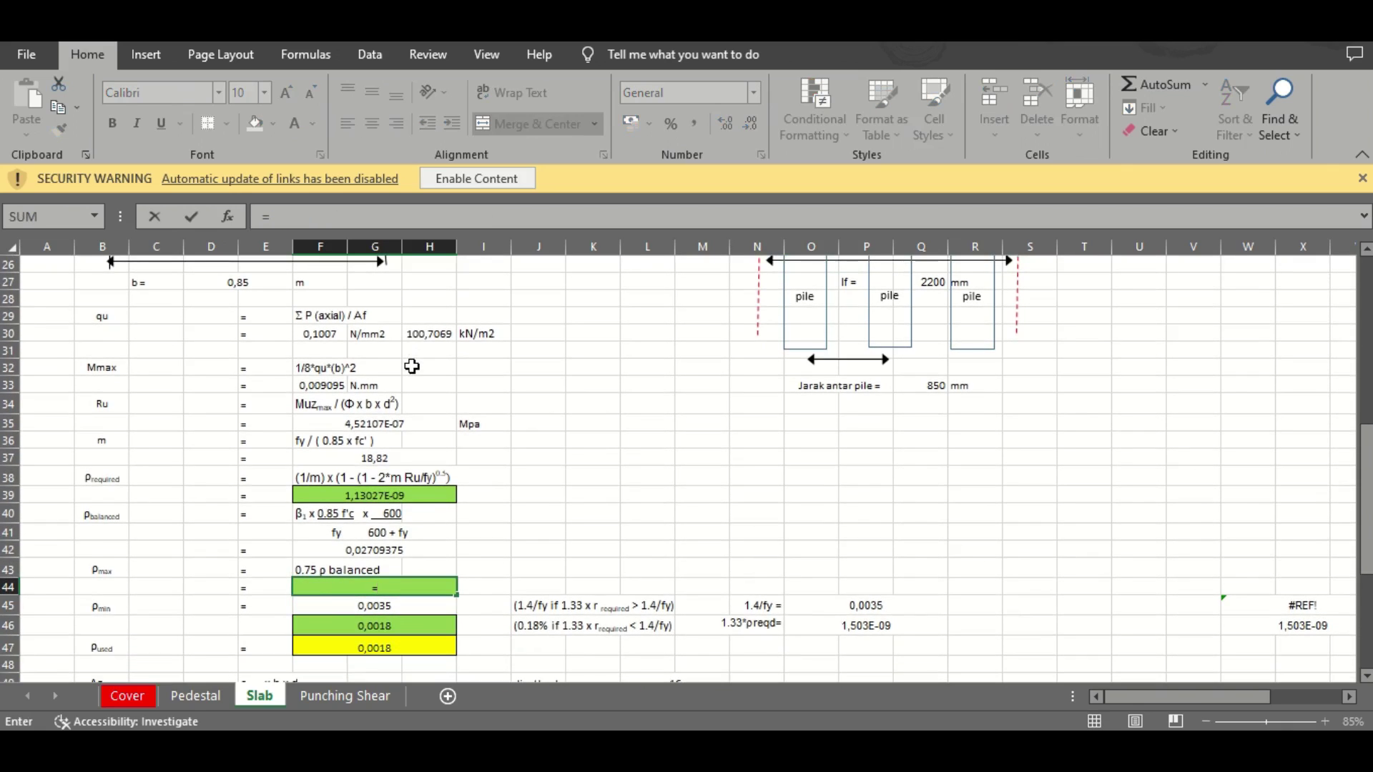
pyautogui.write('0,75*')
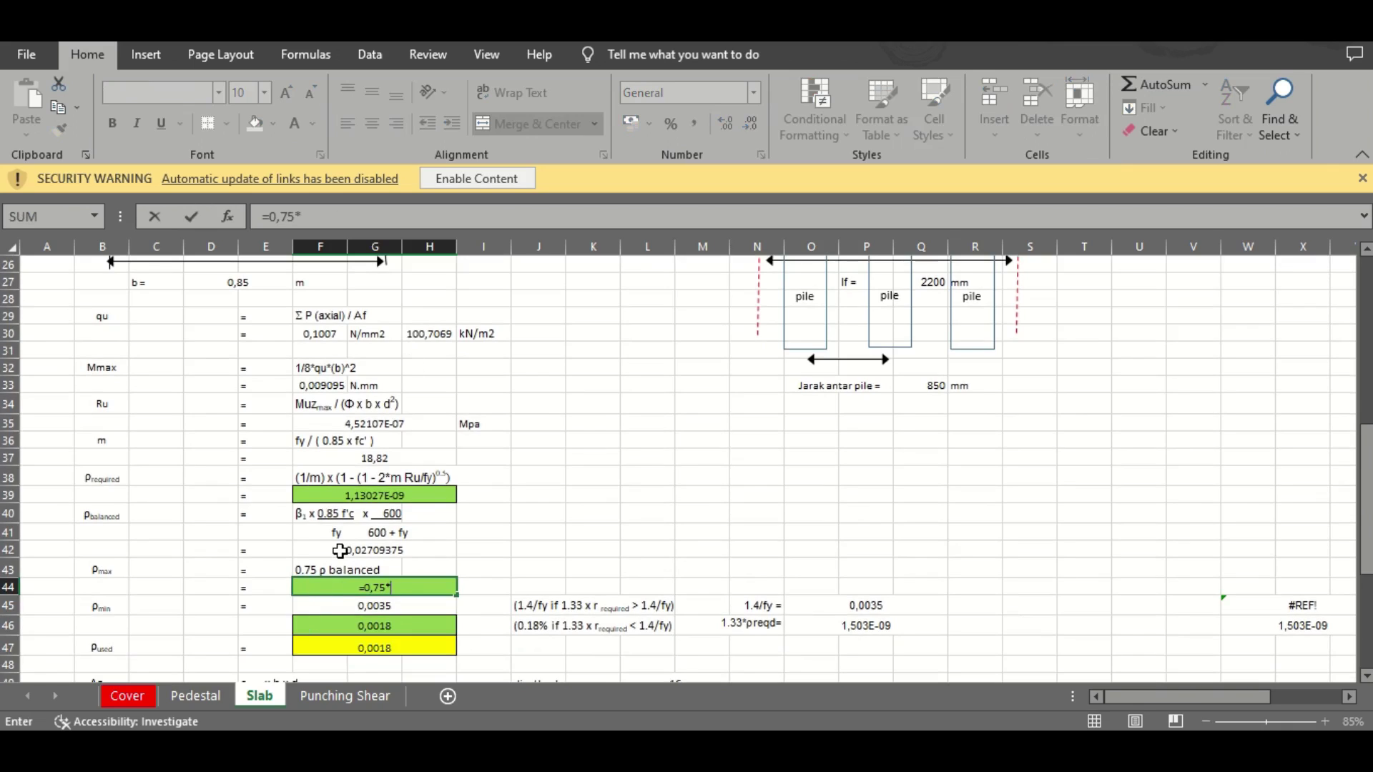
pyautogui.click(339, 550)
pyautogui.press('Return')
# Examine the minimum reinforcement ratio rows and the 1.4/fy and 0.18% conditions written beside them
pyautogui.press('Down')
pyautogui.press('Down')
pyautogui.press('Down')
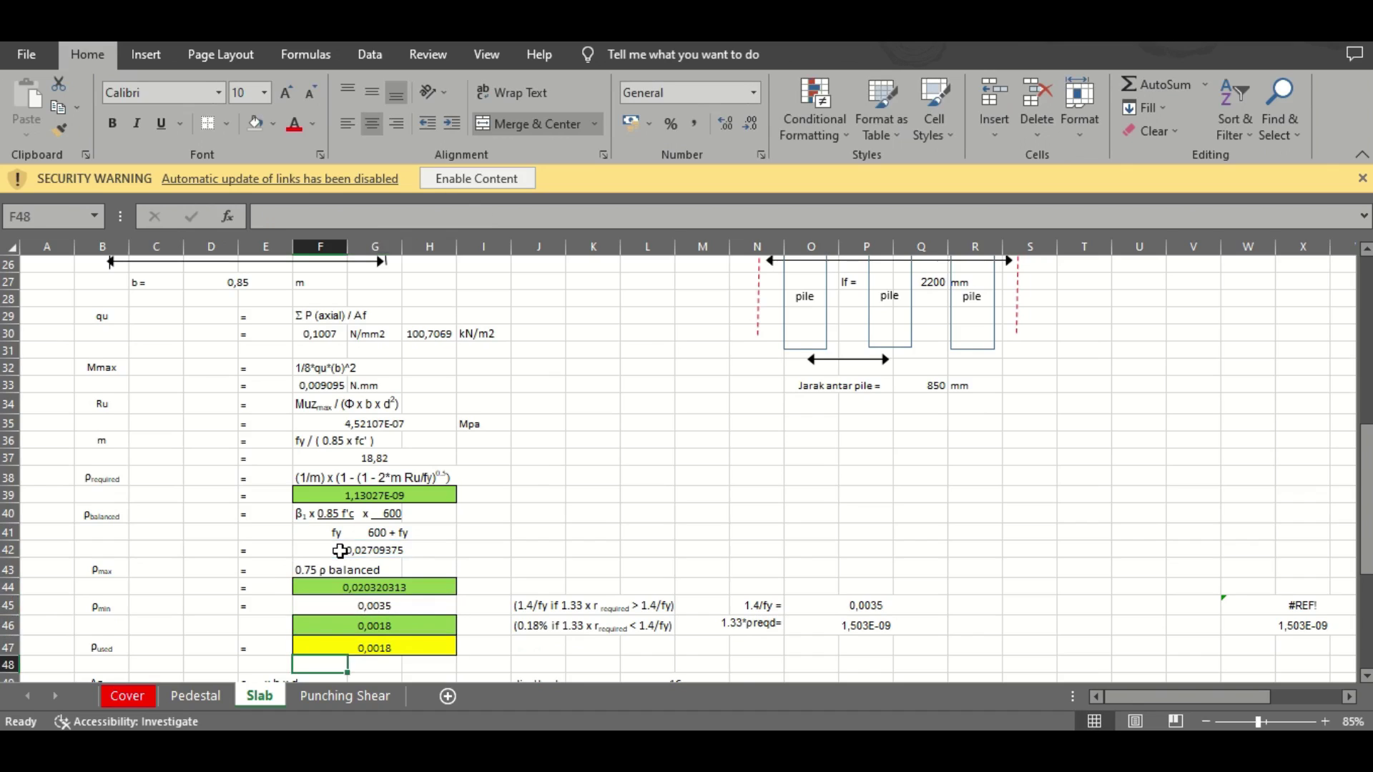
pyautogui.press('Up')
pyautogui.press('Up')
pyautogui.press('Up')
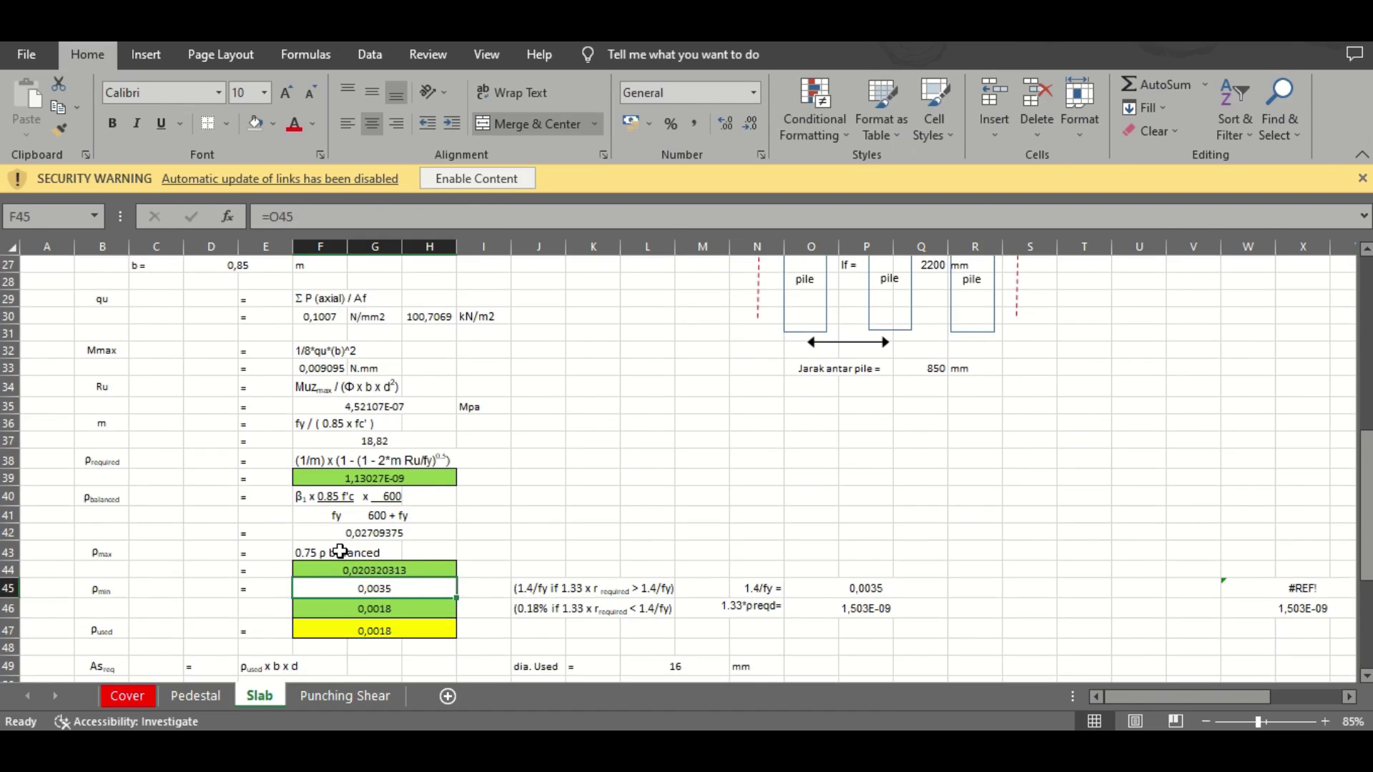
pyautogui.click(528, 587)
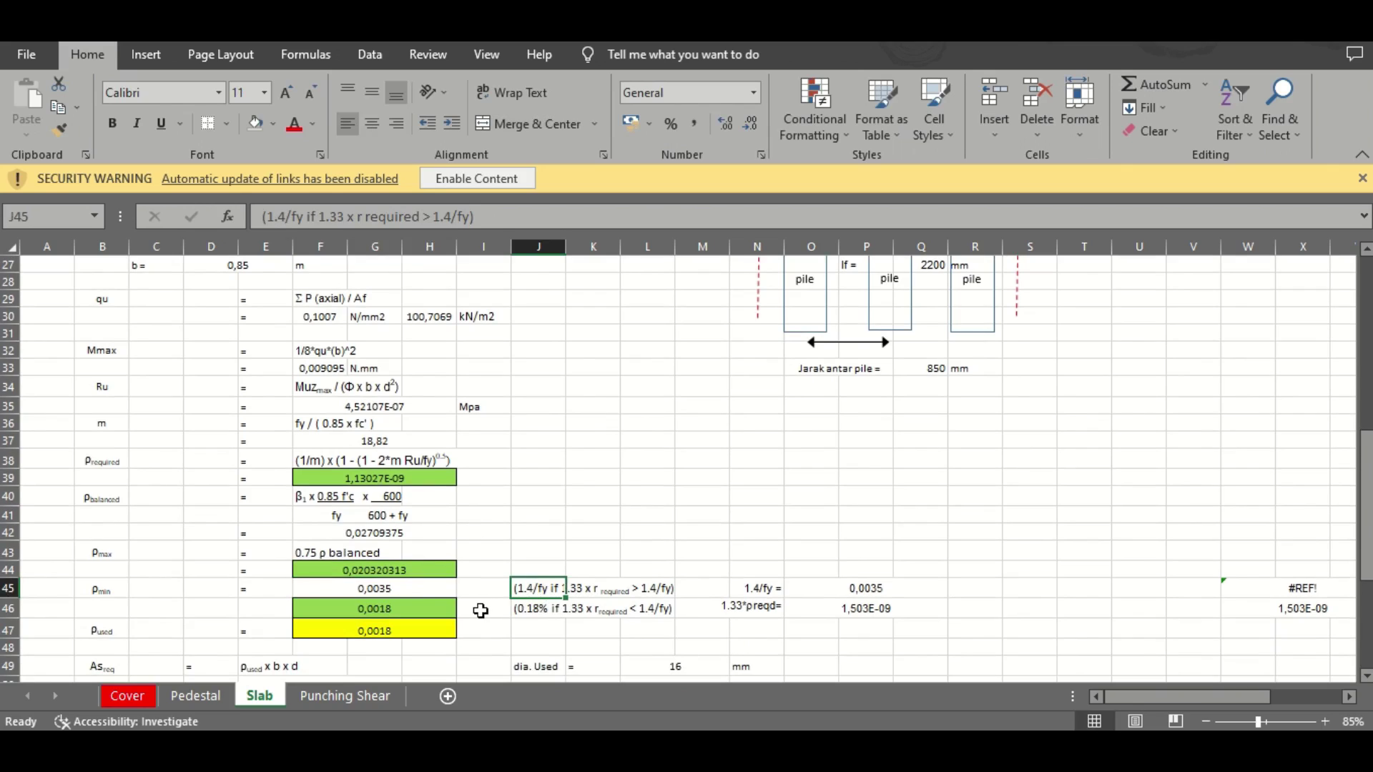
pyautogui.click(516, 632)
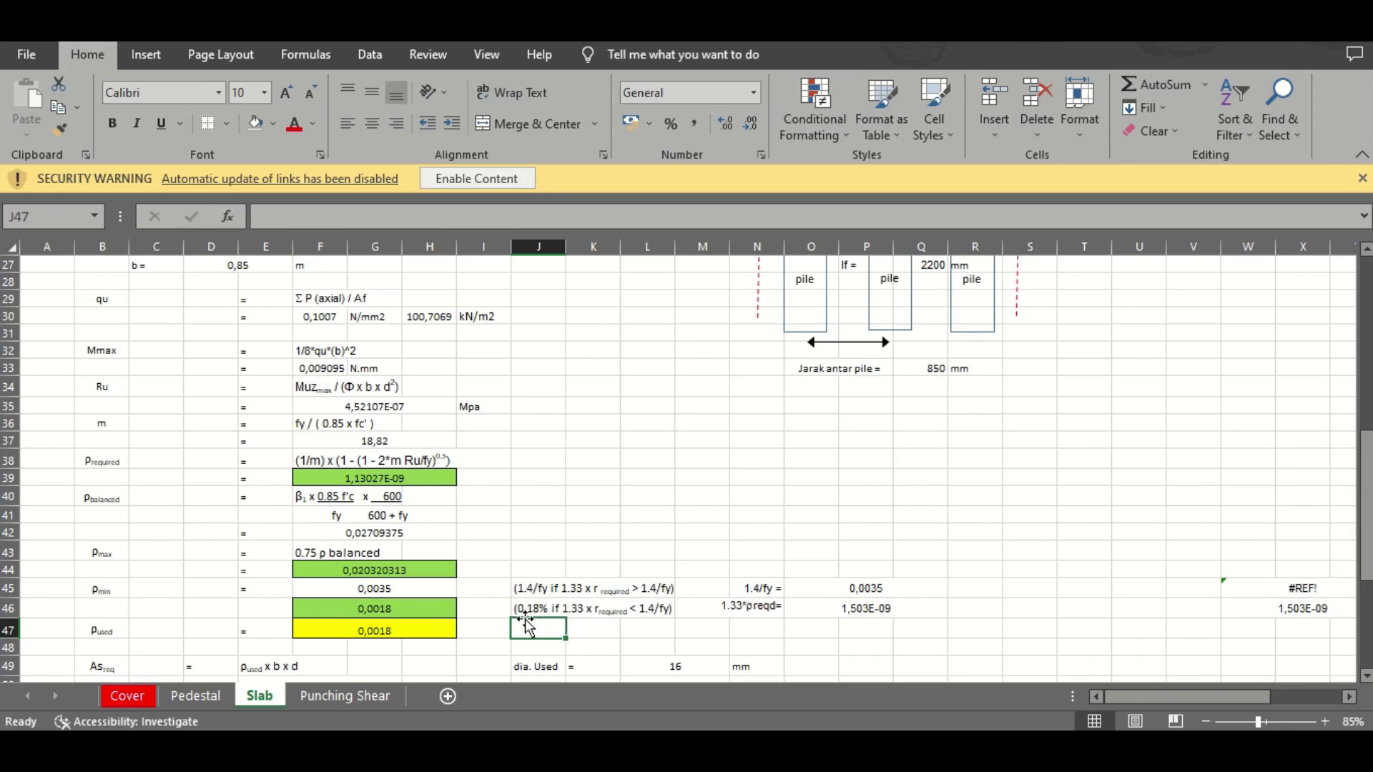
pyautogui.click(748, 615)
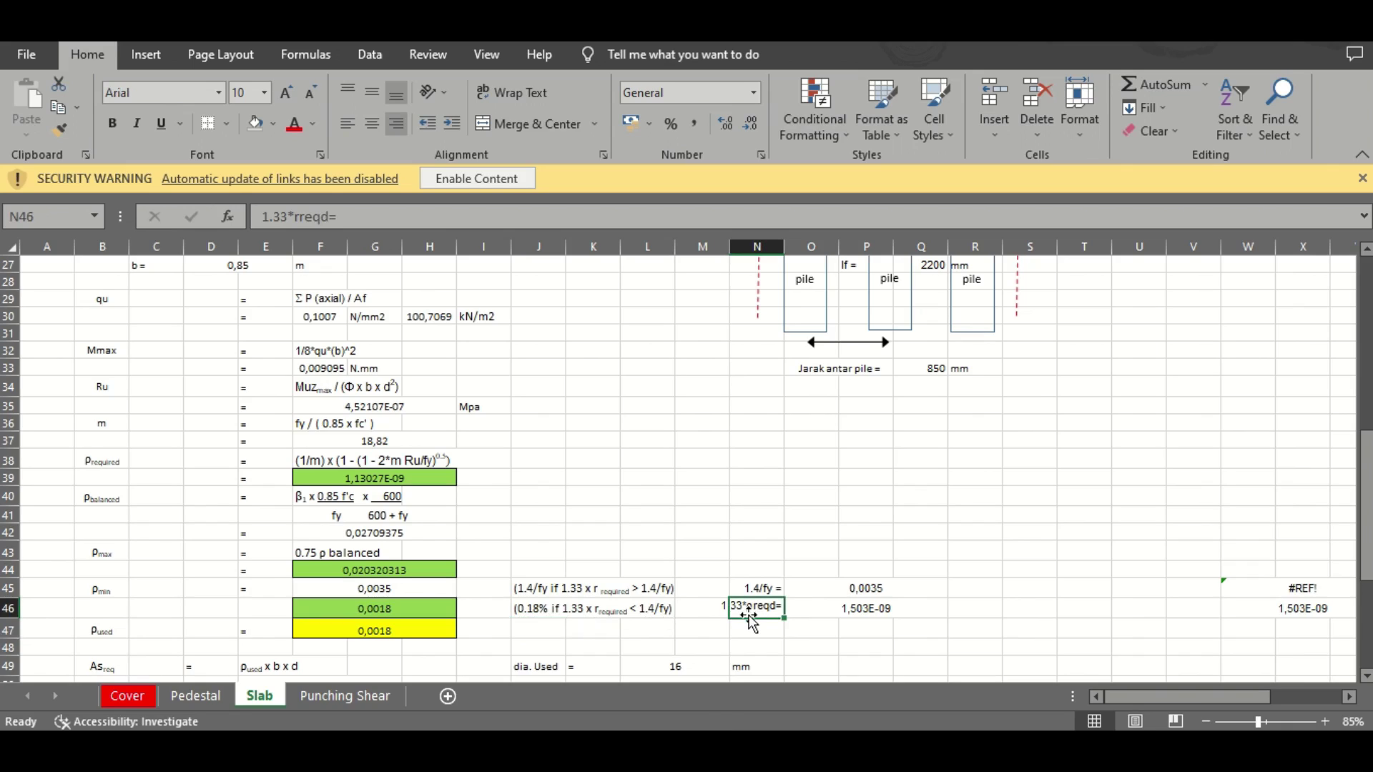
# Calculate 1.33 times the required reinforcement ratio in O46 with the formula =1,33*F39
pyautogui.click(809, 604)
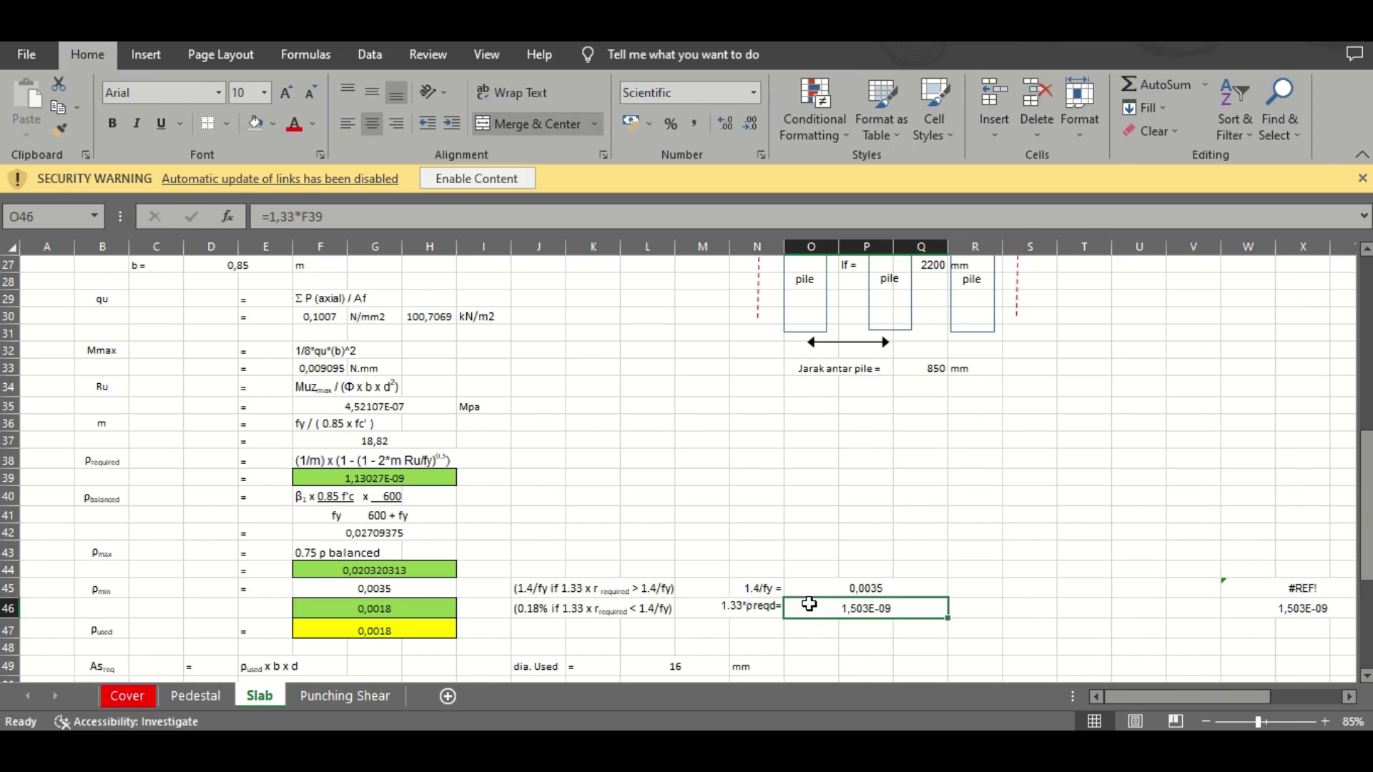
pyautogui.write('=1')
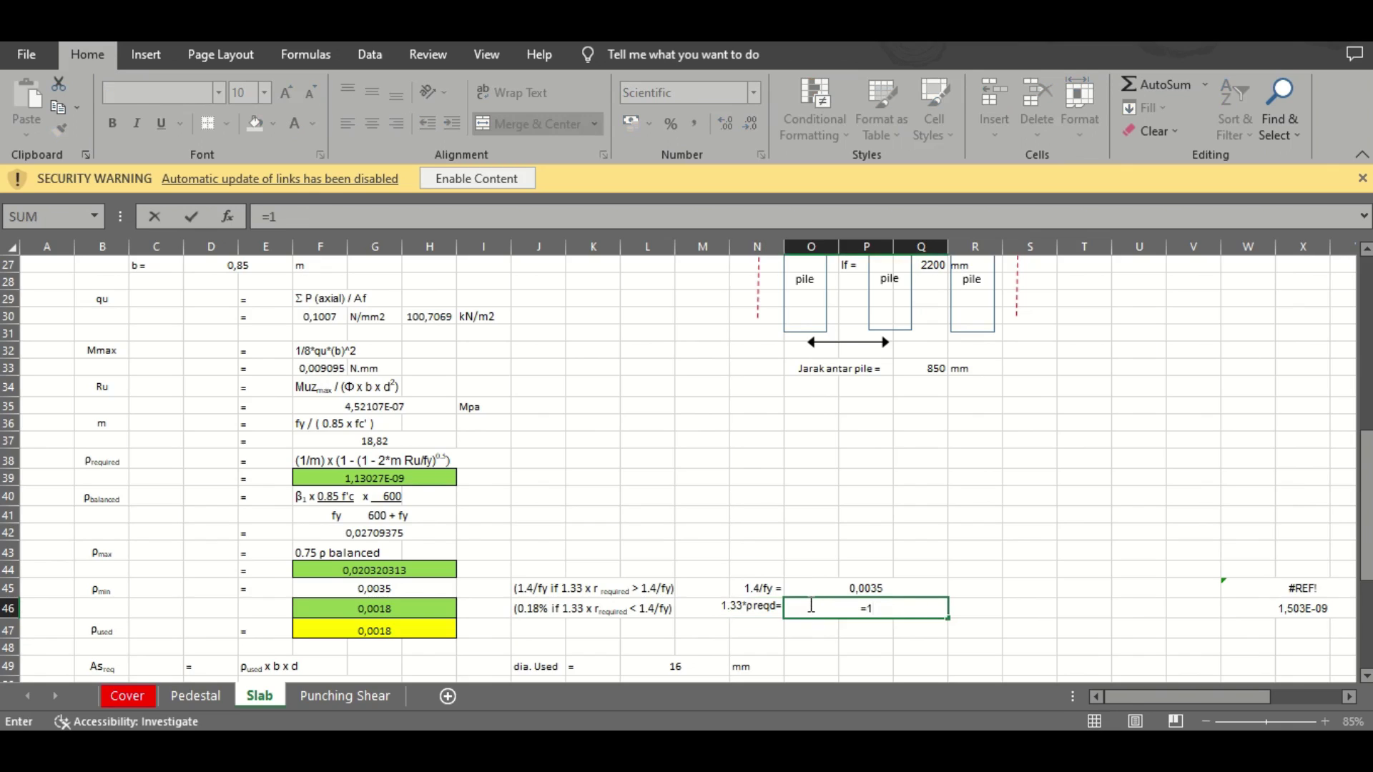
pyautogui.write(',33*')
pyautogui.click(366, 479)
pyautogui.press('Return')
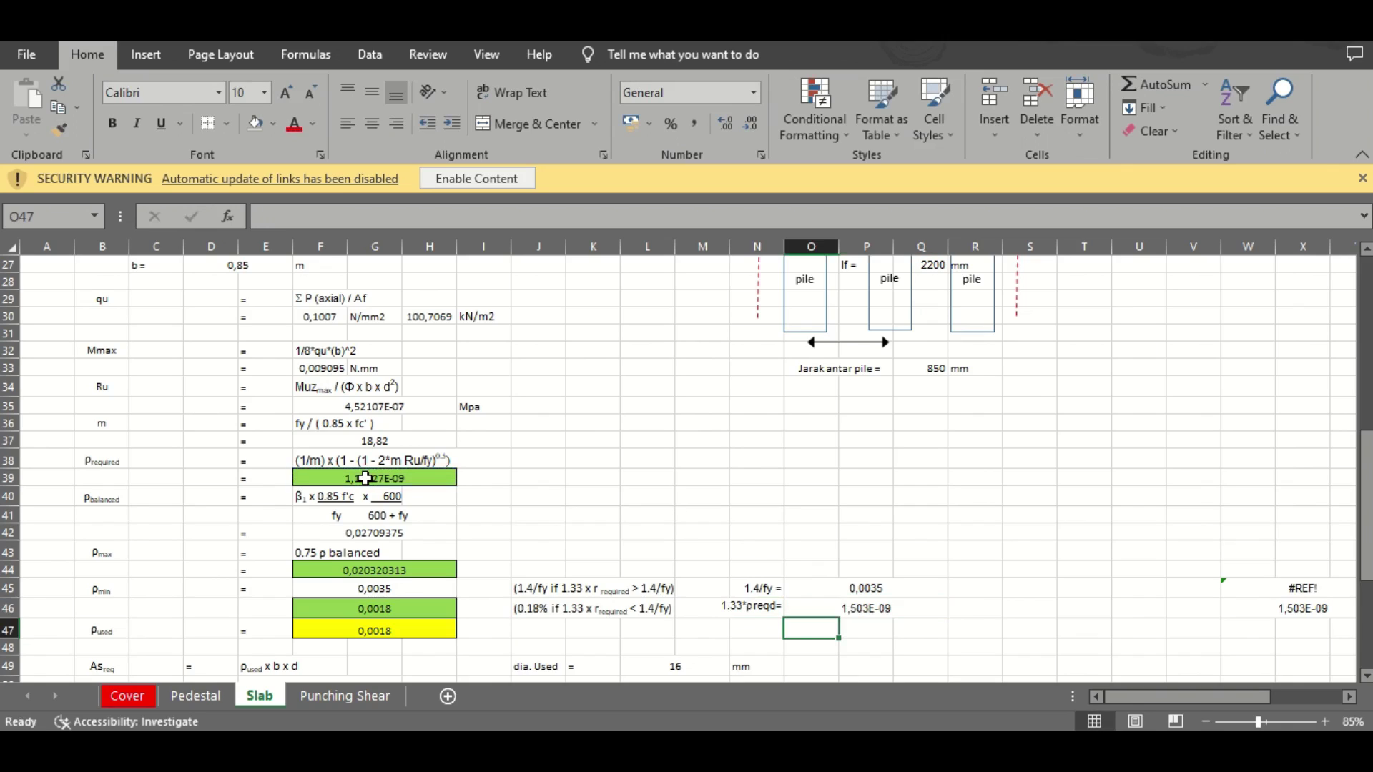
pyautogui.press('Up')
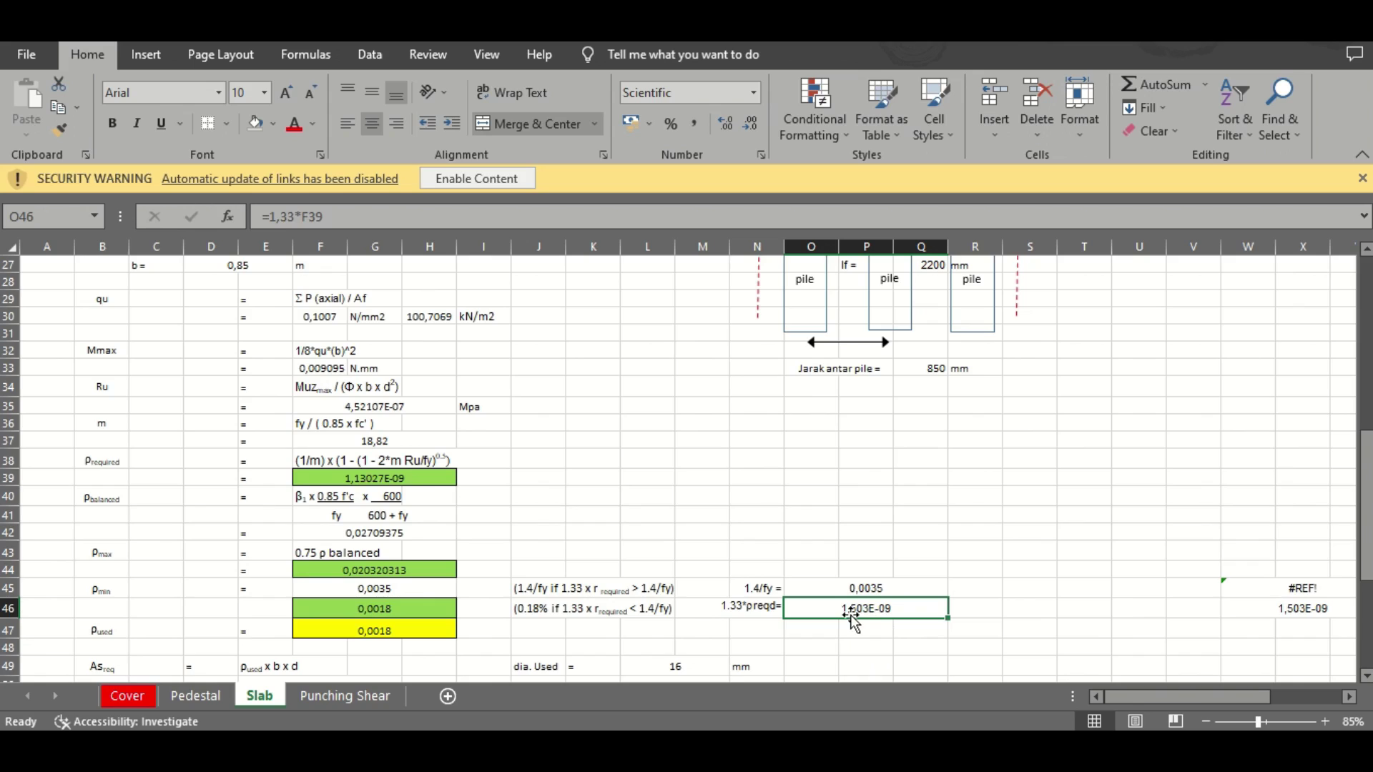
# Fill in the 1.4/fy comparison cell O45 from the steel design strength with the formula =1,4*G10
pyautogui.click(808, 588)
pyautogui.write('=1,')
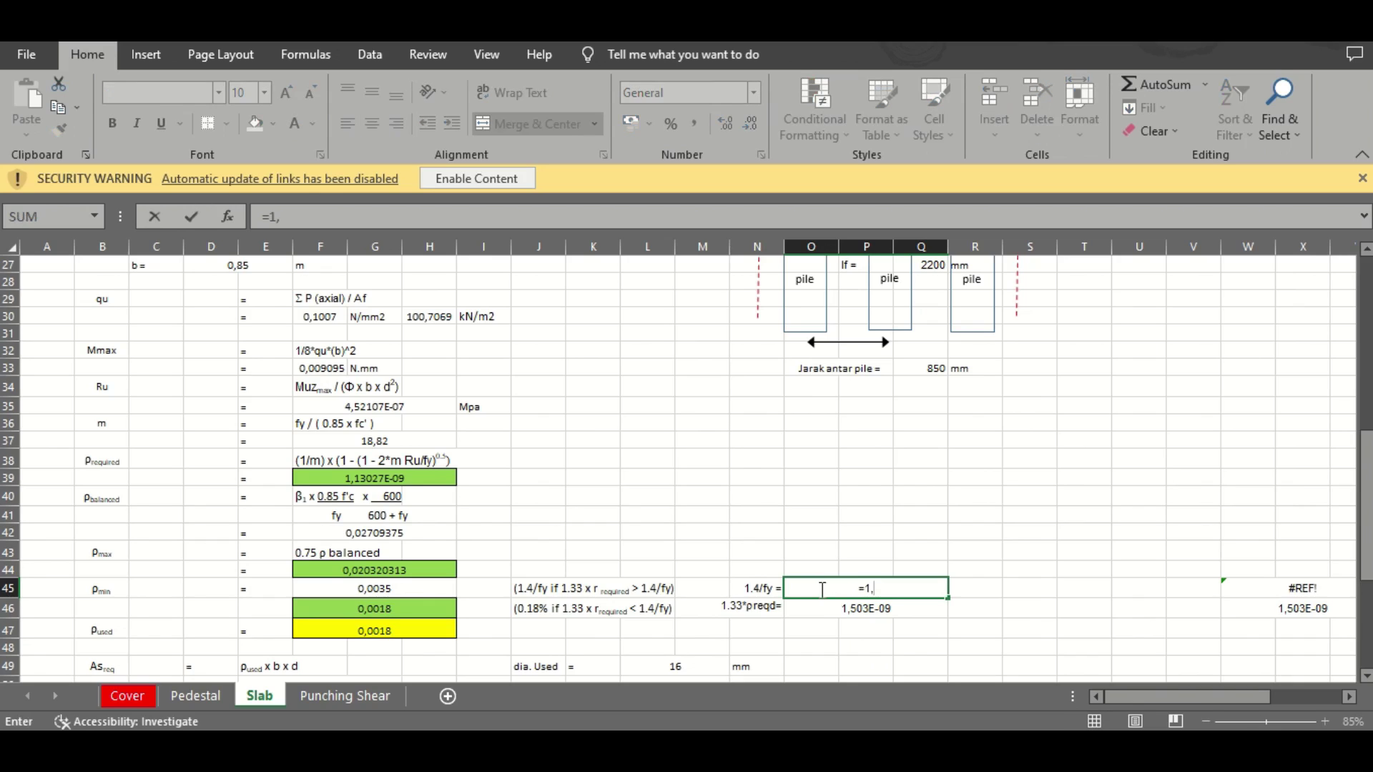
pyautogui.write('4*')
pyautogui.scroll(8, 474, 386)
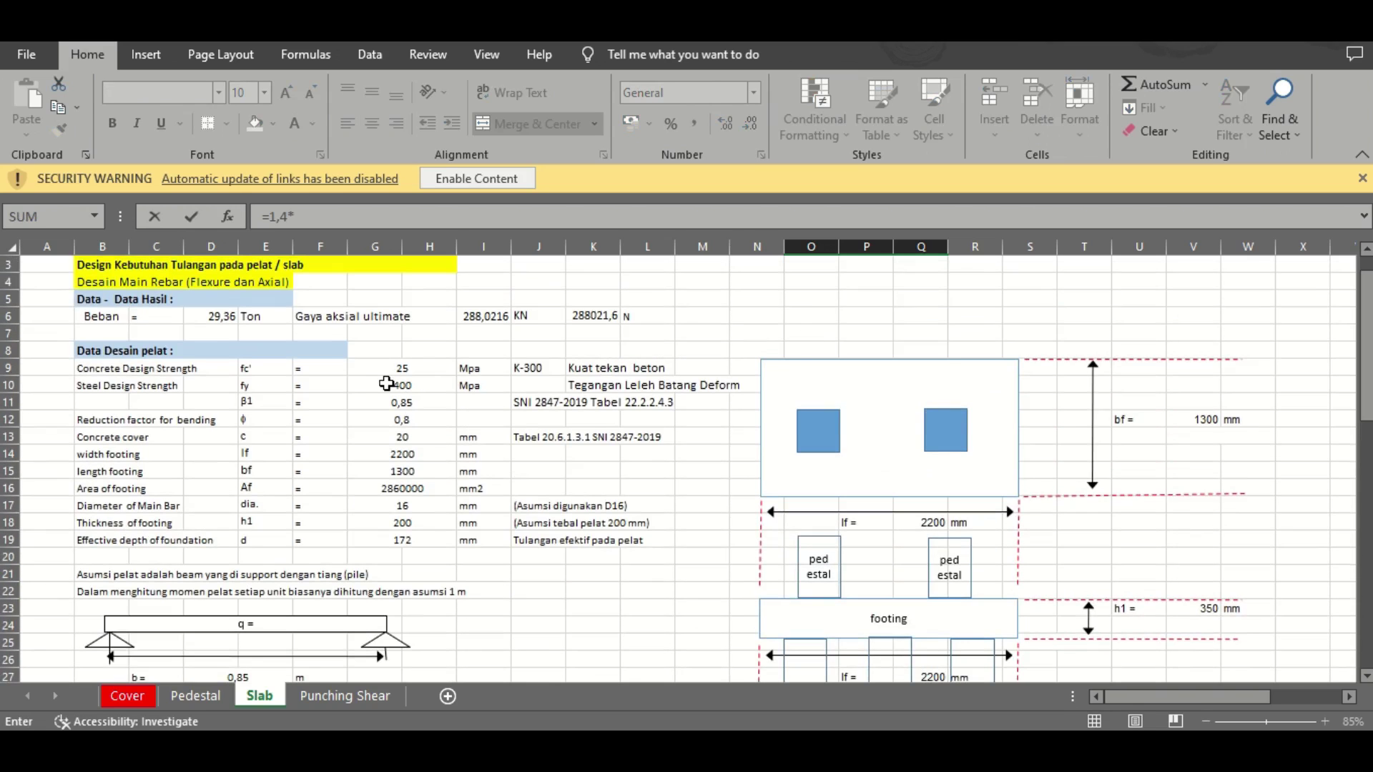
pyautogui.click(444, 389)
pyautogui.press('Return')
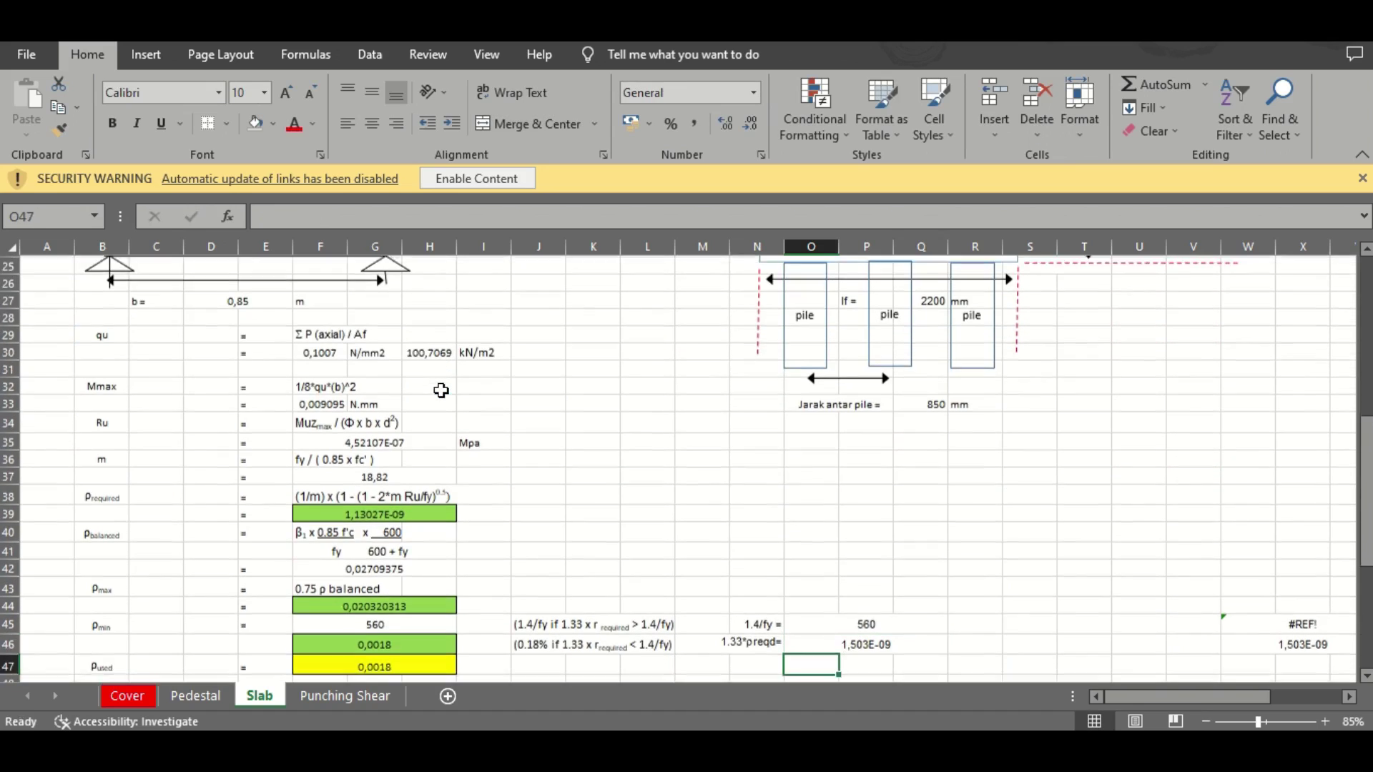
pyautogui.press('Up')
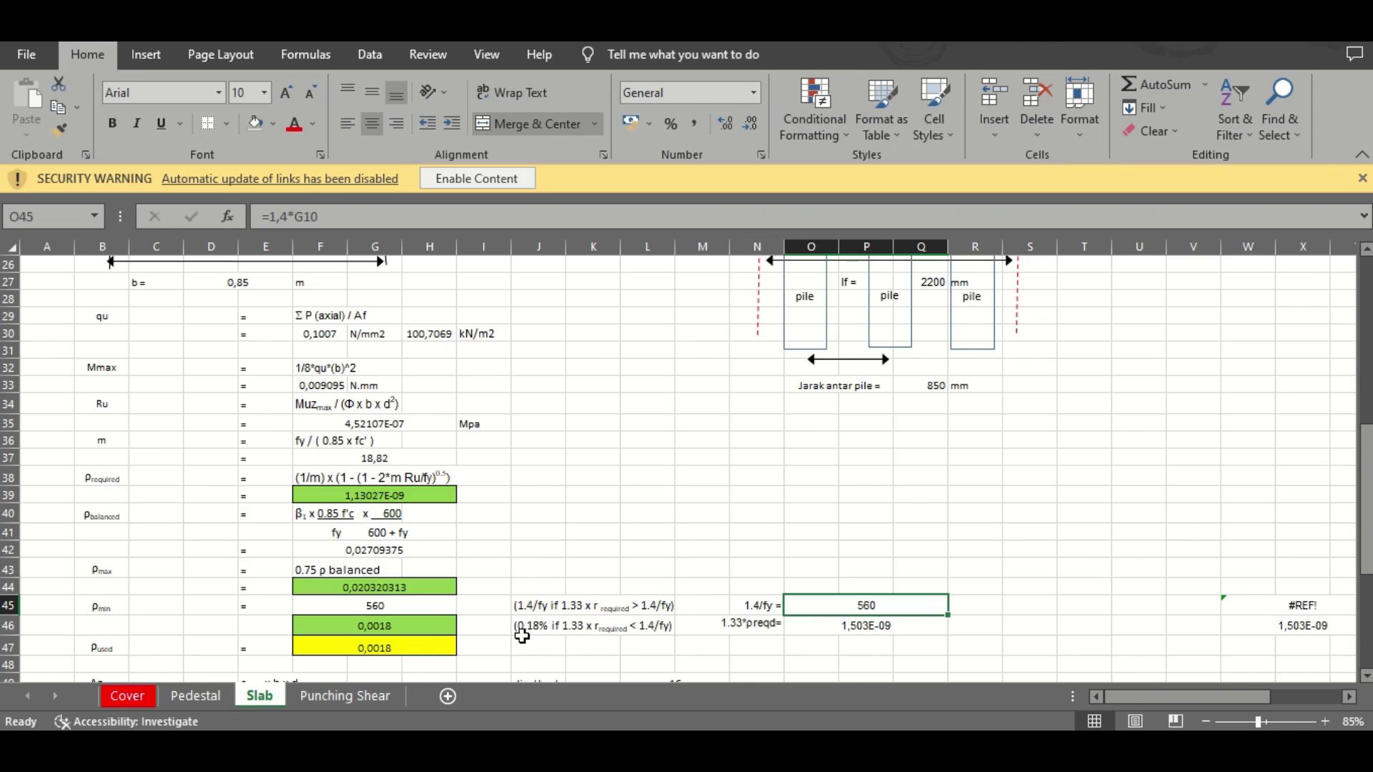
# Set the 0.18% minimum ratio in F46 with =0,18/100 and link the used ratio in F47 to it with =F46
pyautogui.click(393, 626)
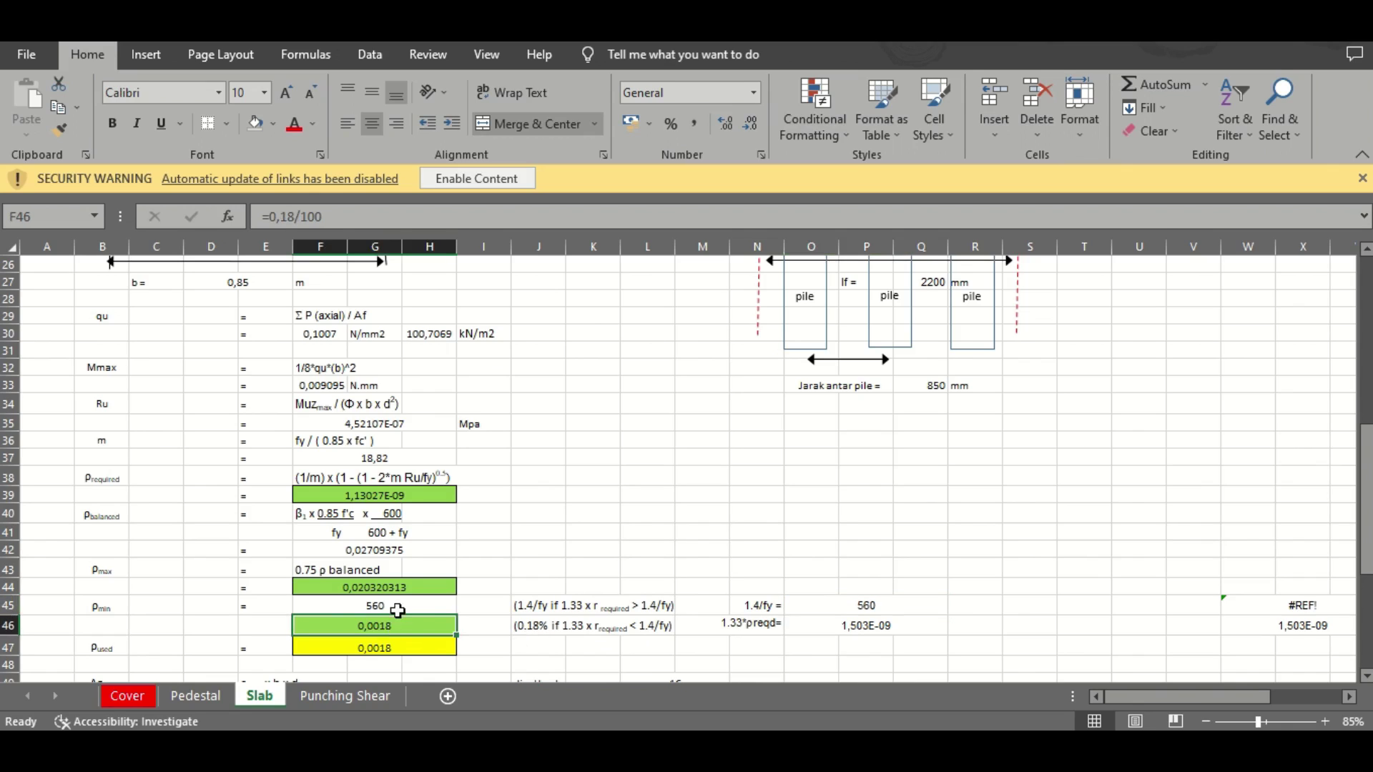
pyautogui.write('=')
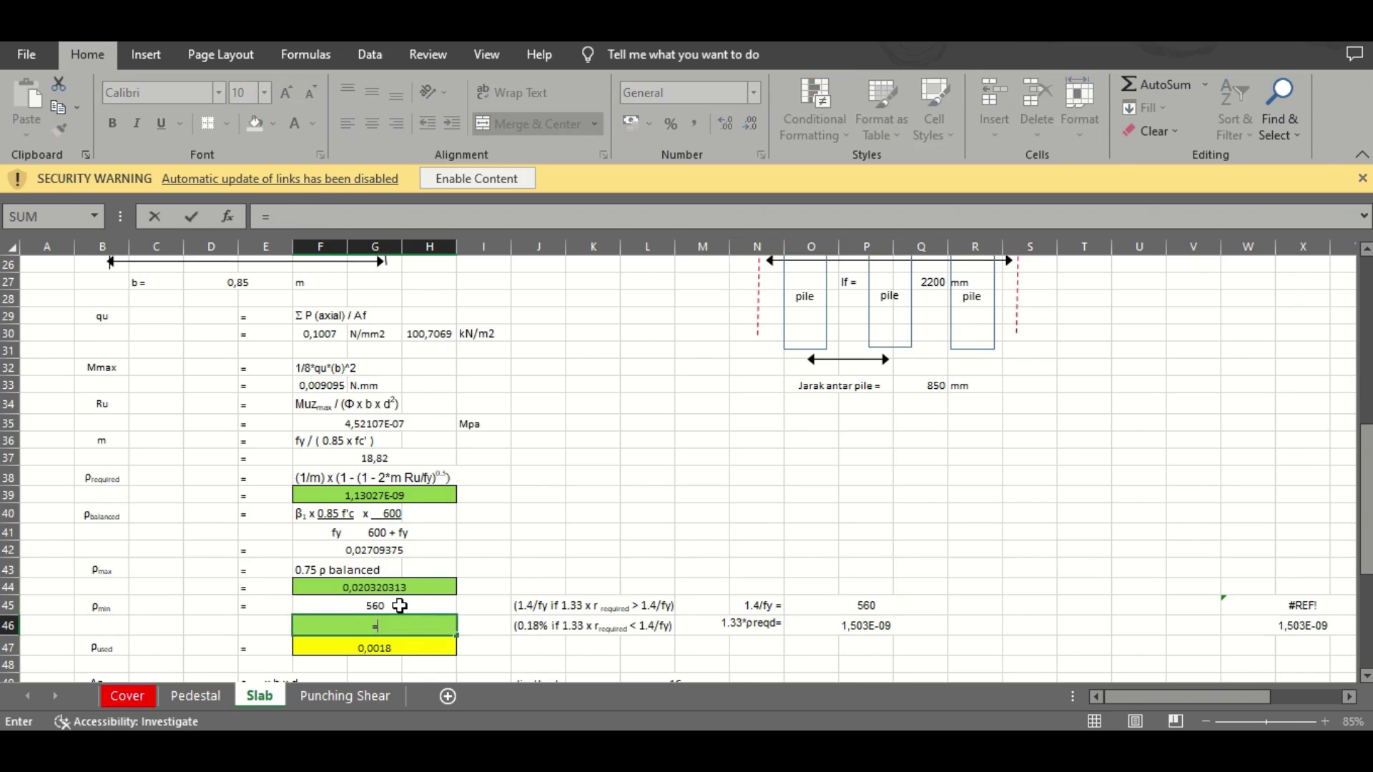
pyautogui.write('0,18/100')
pyautogui.press('Return')
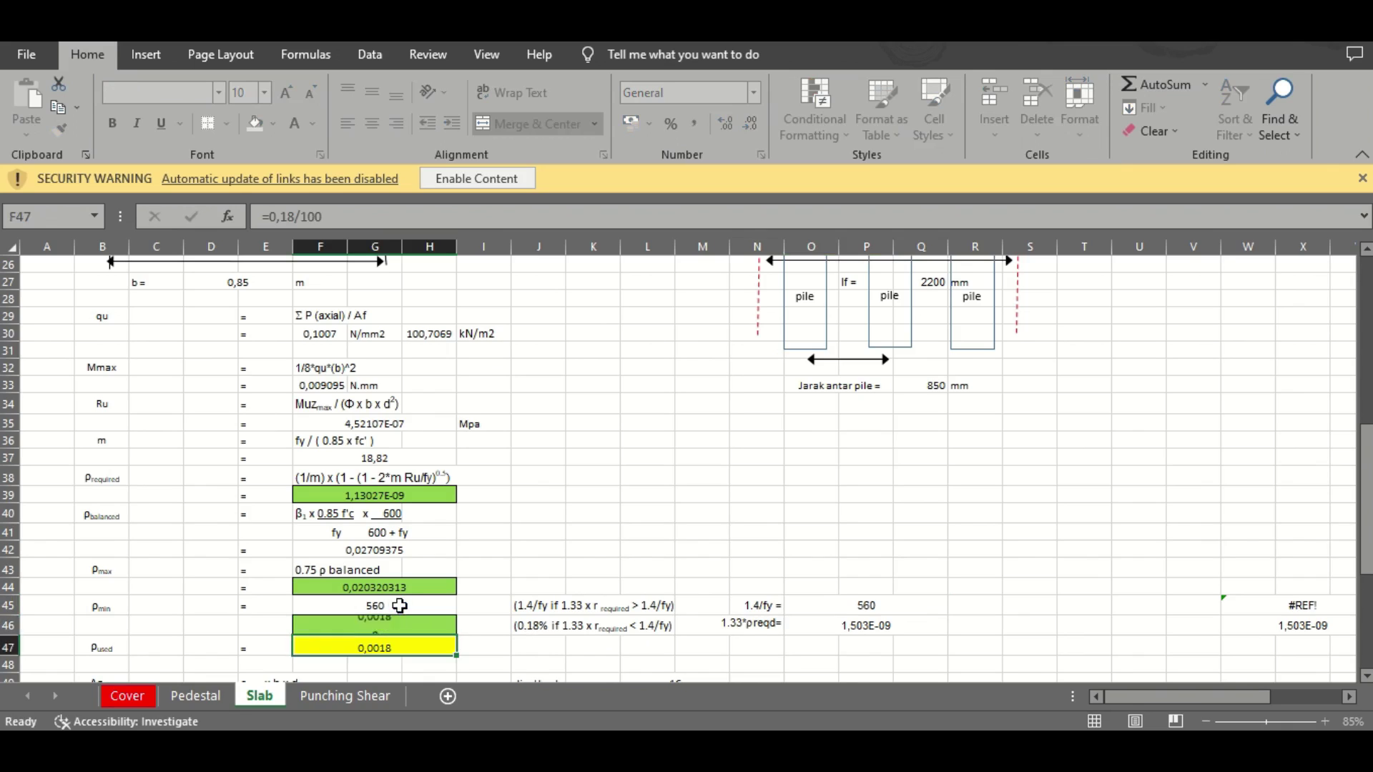
pyautogui.press('F2')
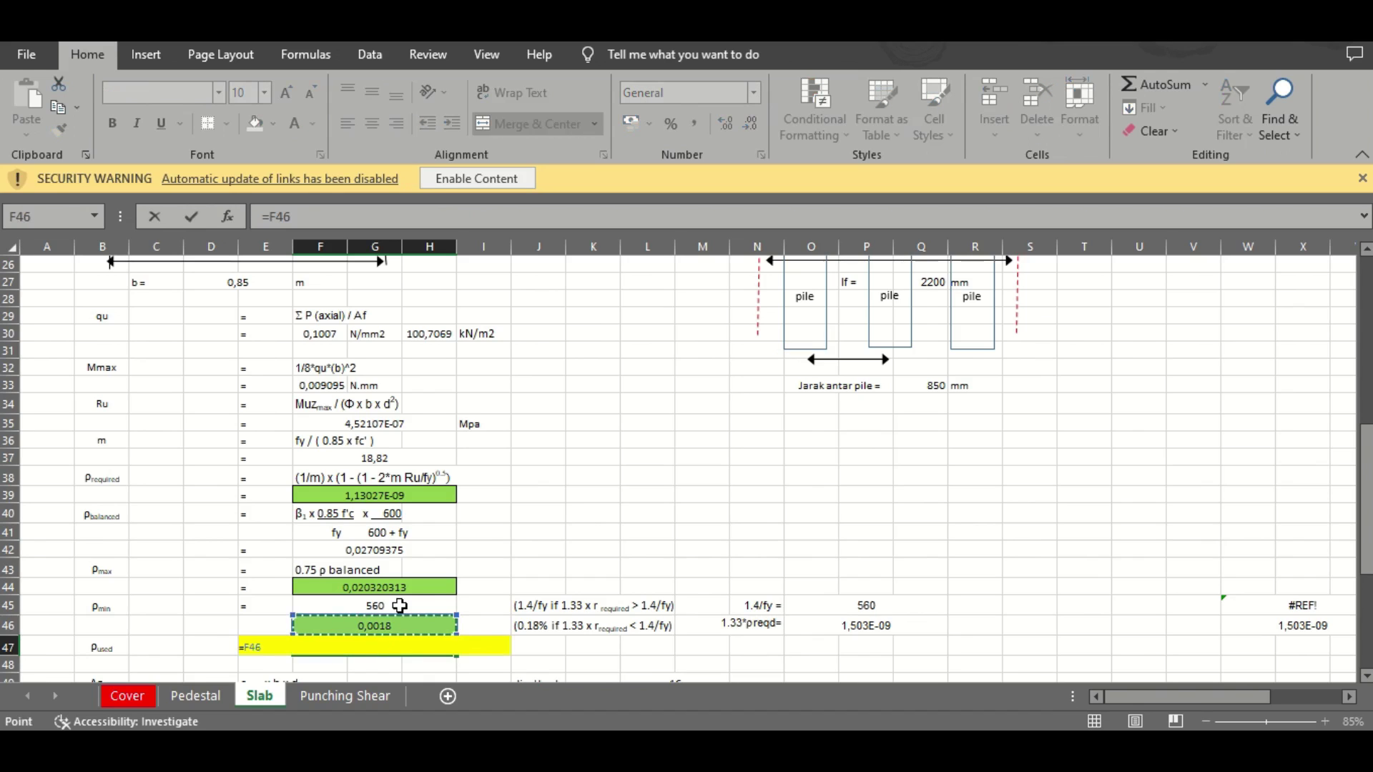
pyautogui.press('Return')
# Review the required steel area and number of bars per meter rows below the used reinforcement ratio
pyautogui.press('Down')
pyautogui.press('Down')
pyautogui.press('Down')
pyautogui.press('Down')
pyautogui.press('Down')
pyautogui.press('Down')
pyautogui.press('Down')
pyautogui.press('Down')
pyautogui.press('Down')
pyautogui.press('Down')
pyautogui.press('Down')
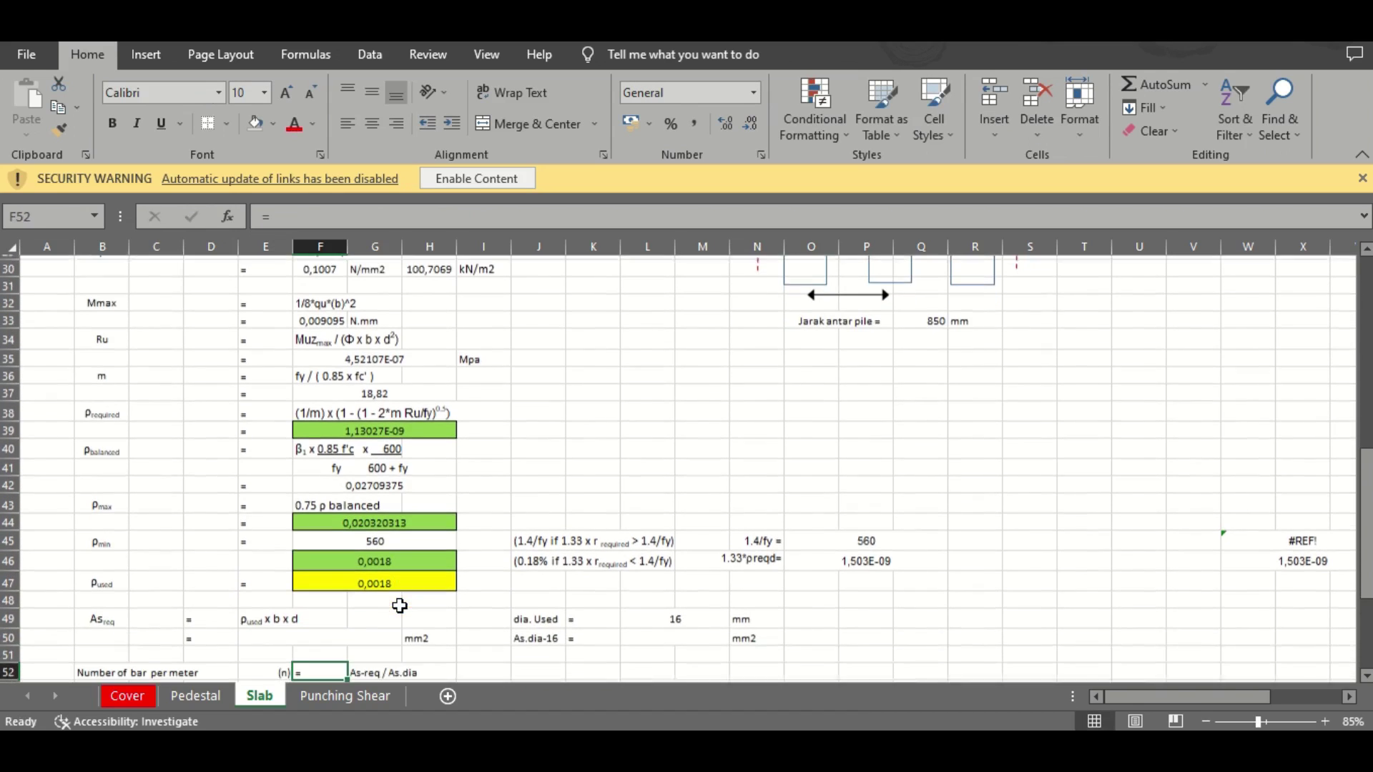
# Calculate the required steel area in E50 as used ratio times b times effective depth with the formula =F47*D27*G19
pyautogui.press('Up')
pyautogui.press('Up')
pyautogui.press('Up')
pyautogui.press('Up')
pyautogui.press('Up')
pyautogui.press('Up')
pyautogui.press('Up')
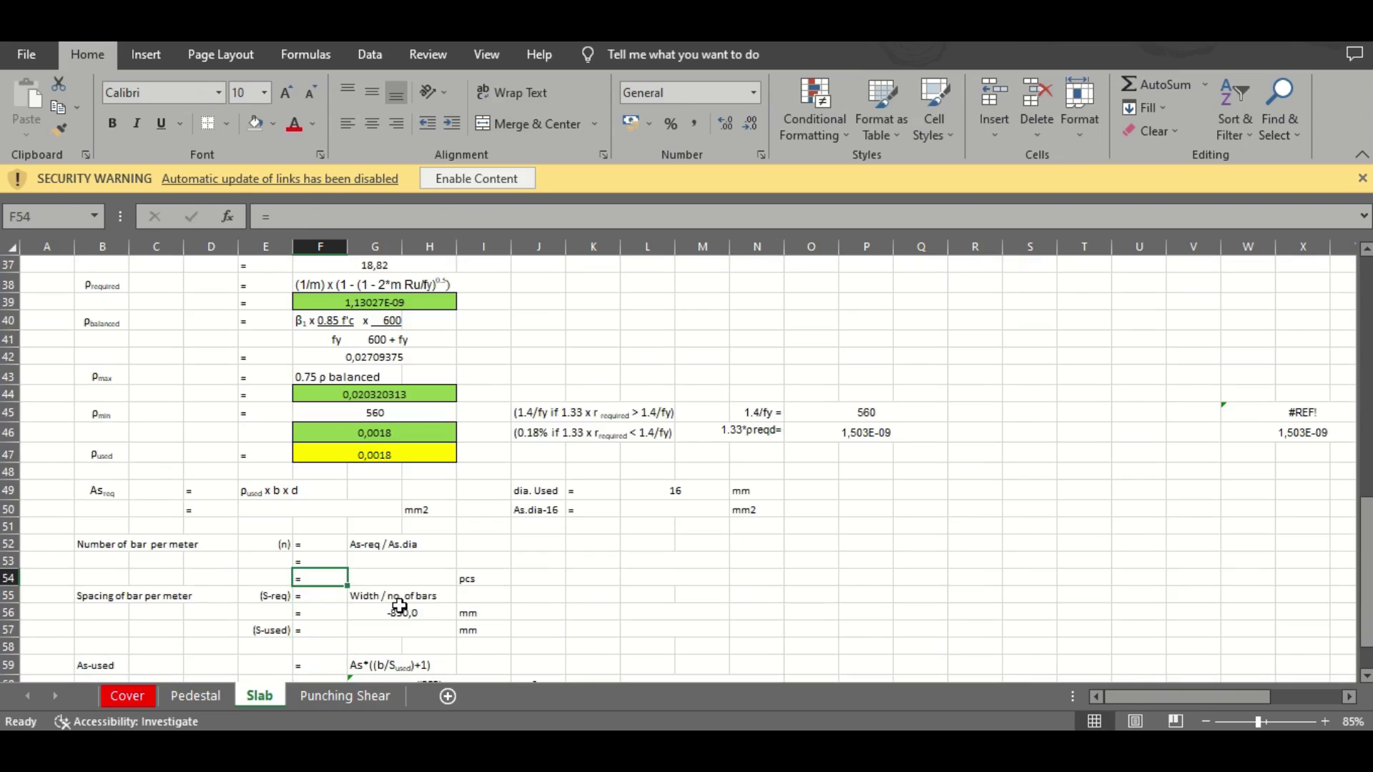
pyautogui.press('Left')
pyautogui.press('Up')
pyautogui.press('Up')
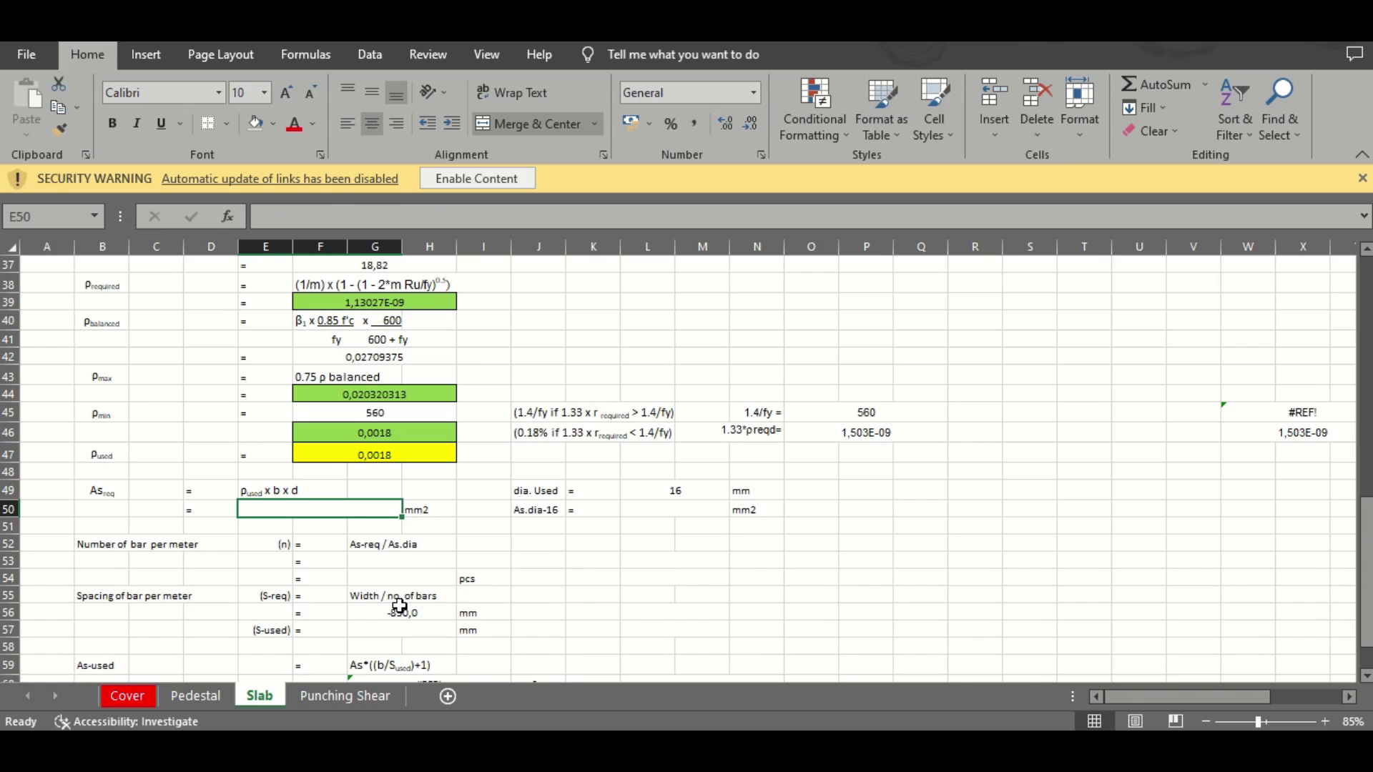
pyautogui.write('=')
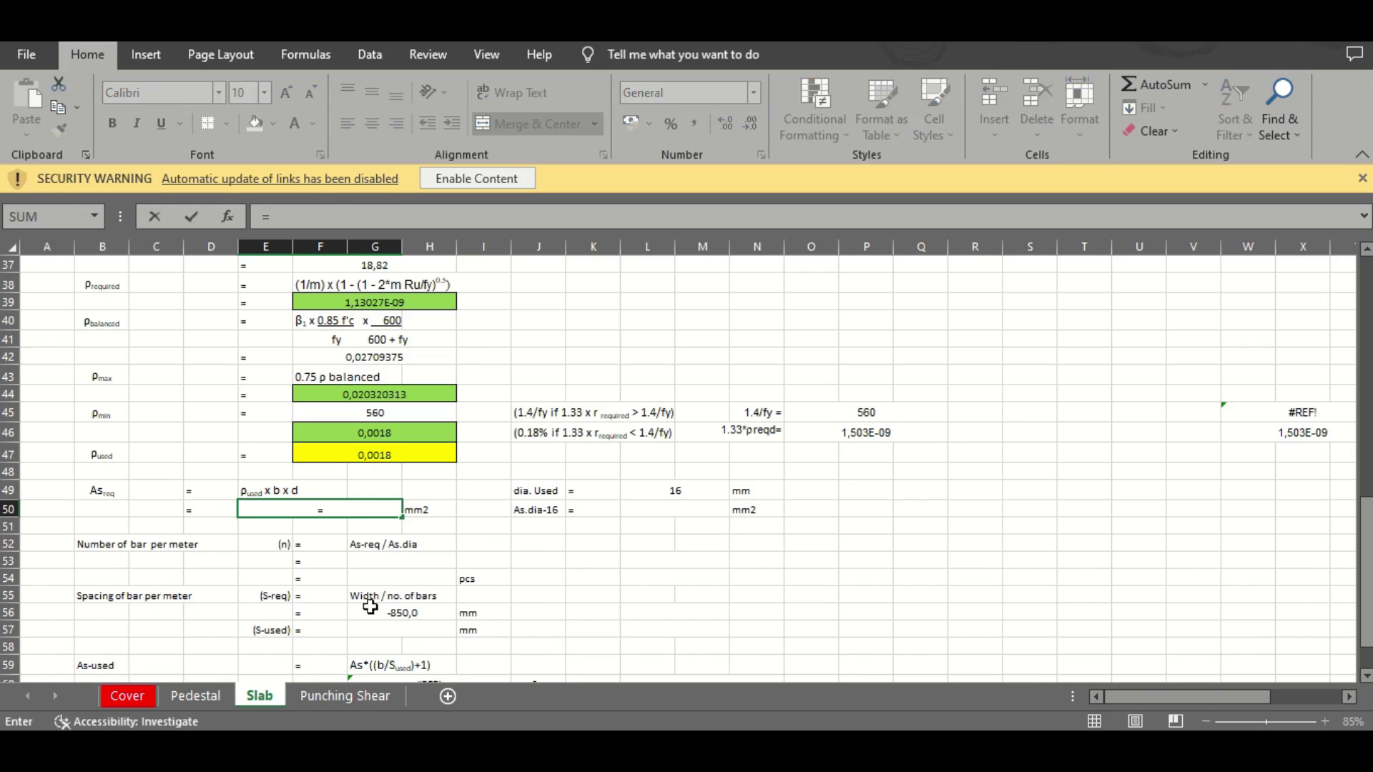
pyautogui.write('*')
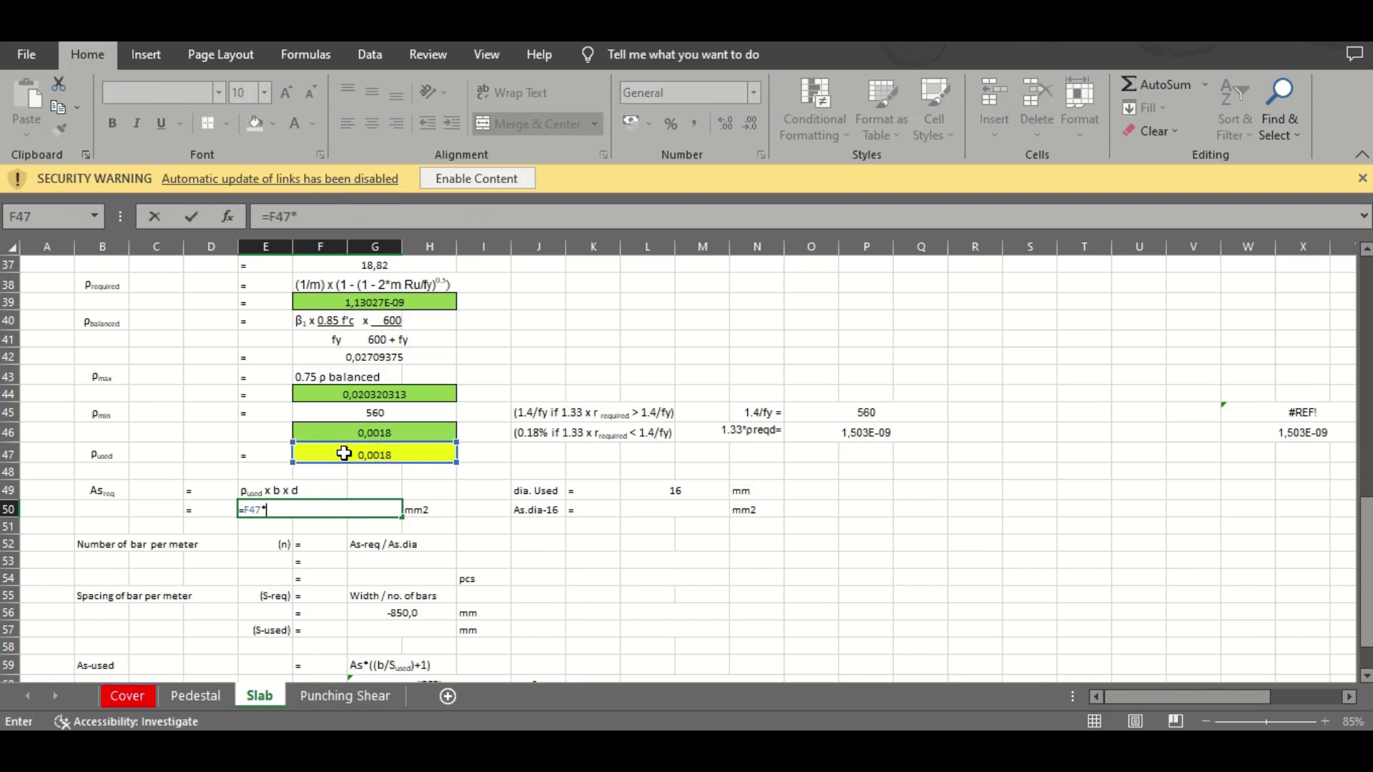
pyautogui.scroll(8, 164, 506)
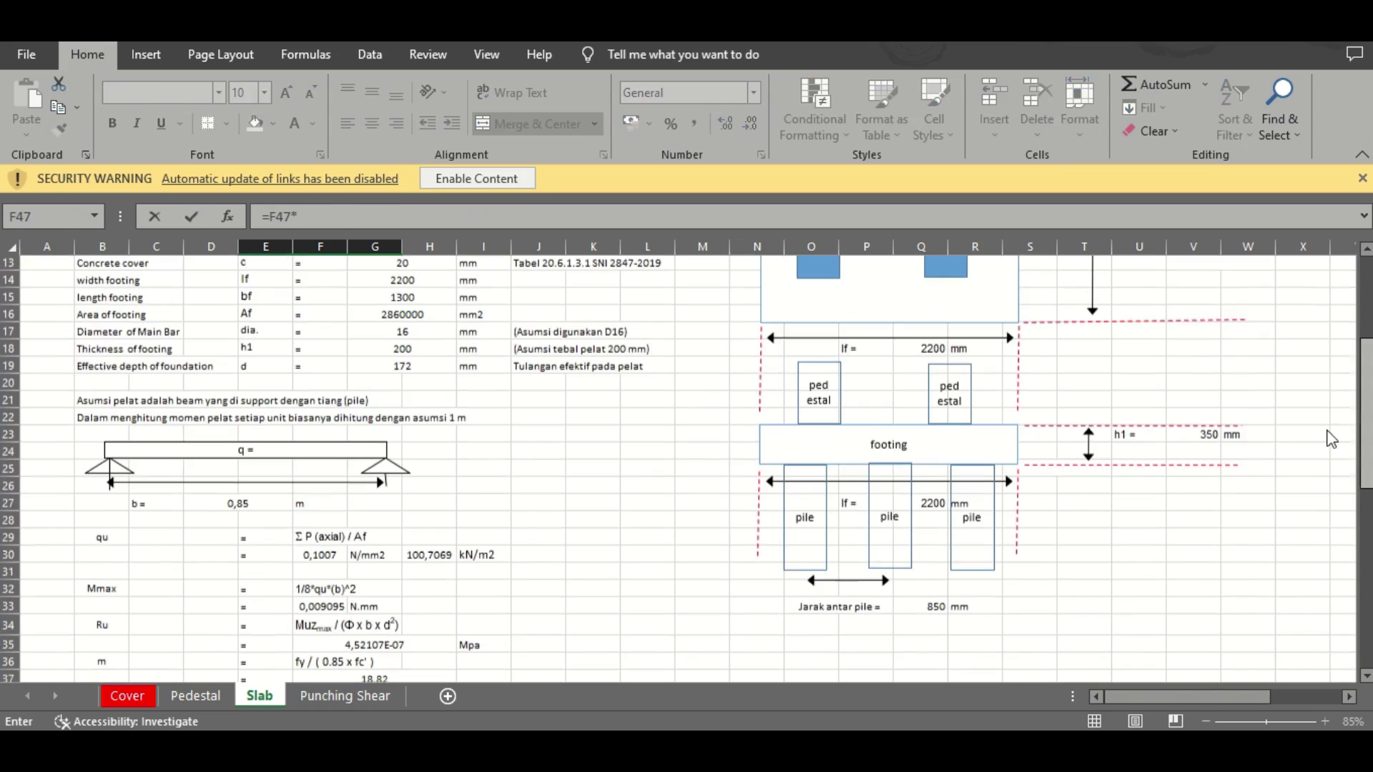
pyautogui.click(241, 504)
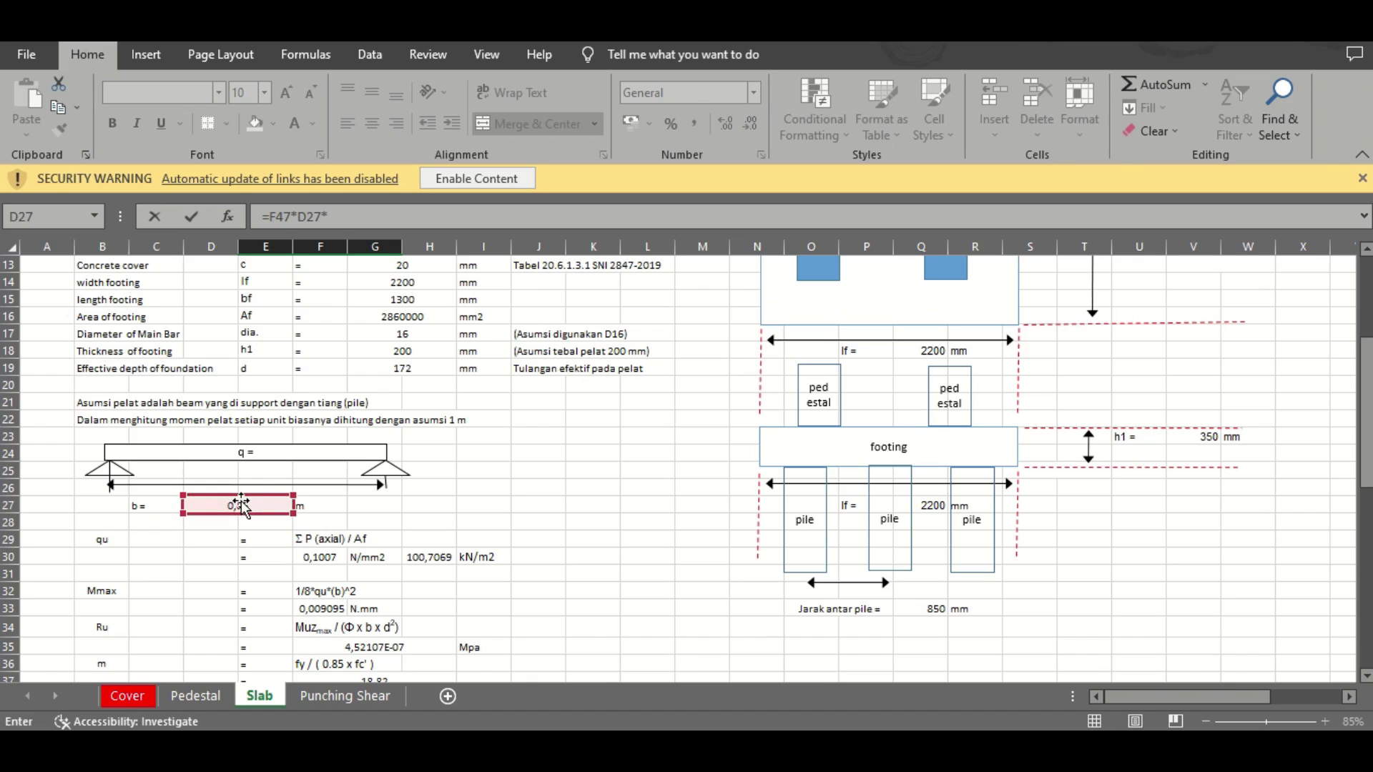
pyautogui.write('*')
pyautogui.click(369, 368)
pyautogui.press('Return')
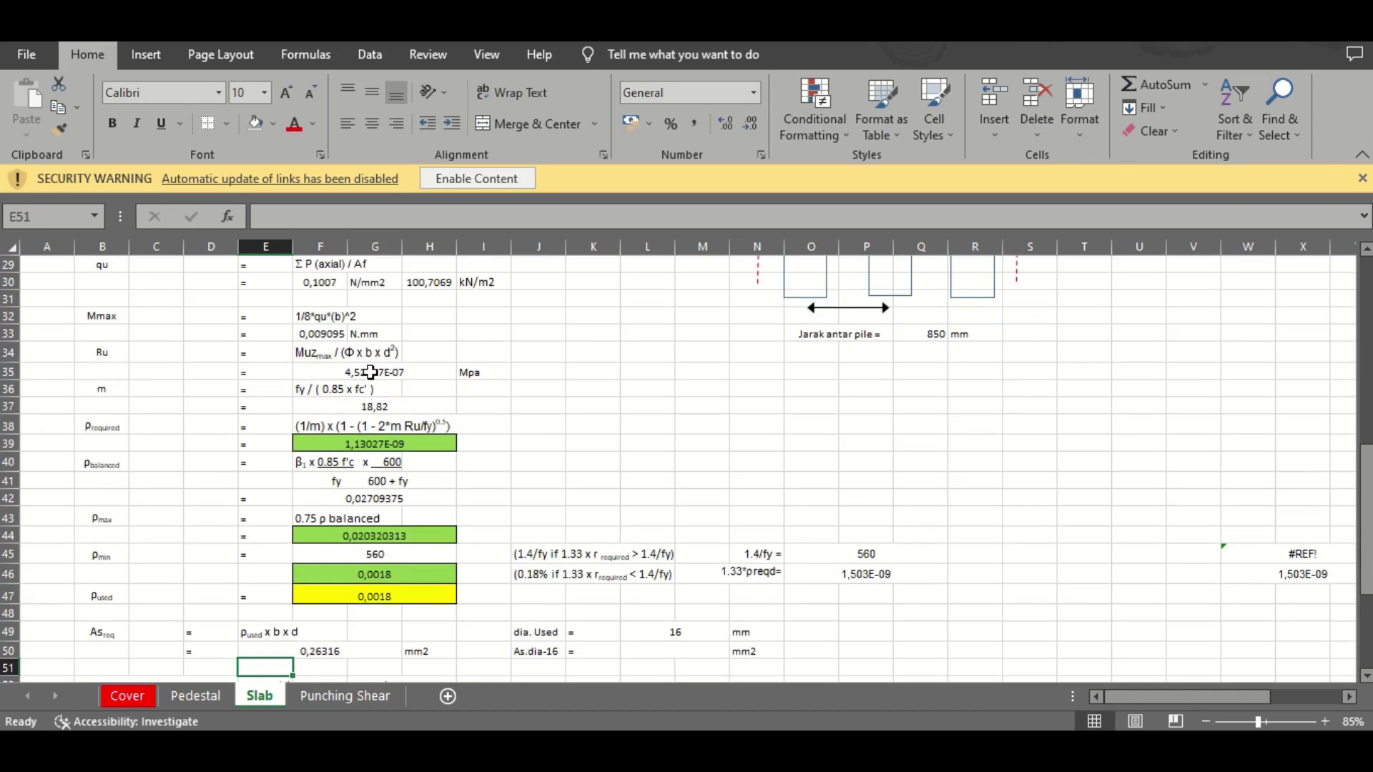
# Calculate the cross-sectional area of one bar in L50 from the used diameter with the formula =1/4*PI()*L49^2
pyautogui.press('Down')
pyautogui.press('Down')
pyautogui.press('Up')
pyautogui.press('Up')
pyautogui.press('Up')
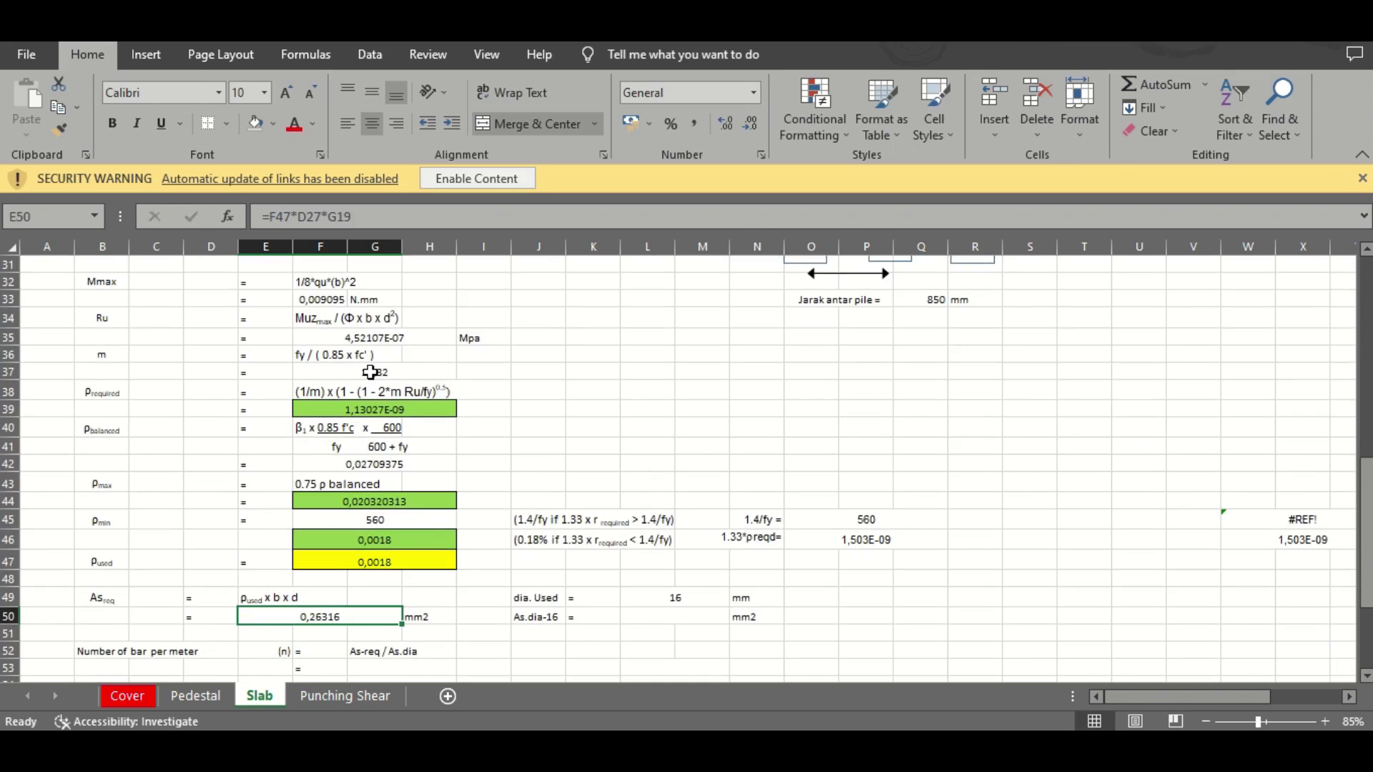
pyautogui.press('Right')
pyautogui.press('Up')
pyautogui.press('Right')
pyautogui.press('Right')
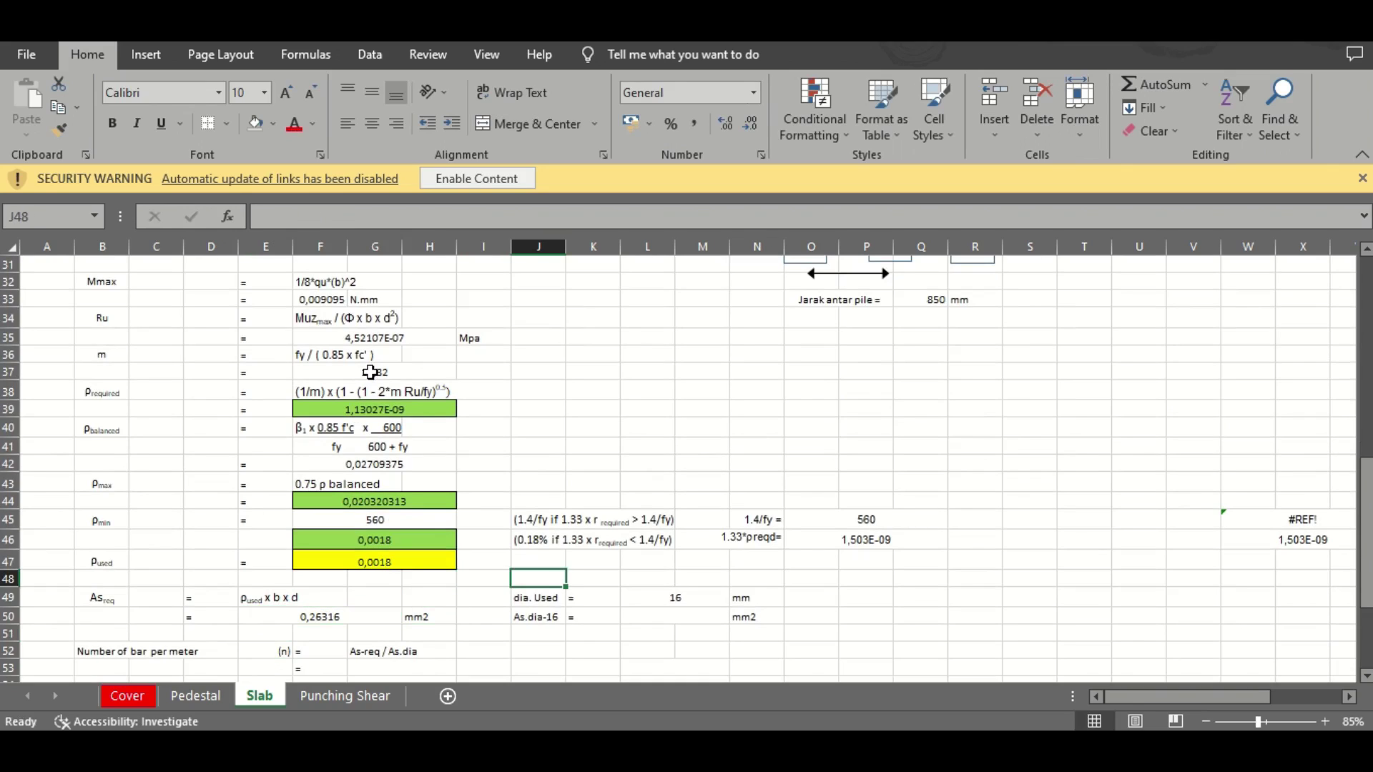
pyautogui.press('Right')
pyautogui.press('Right')
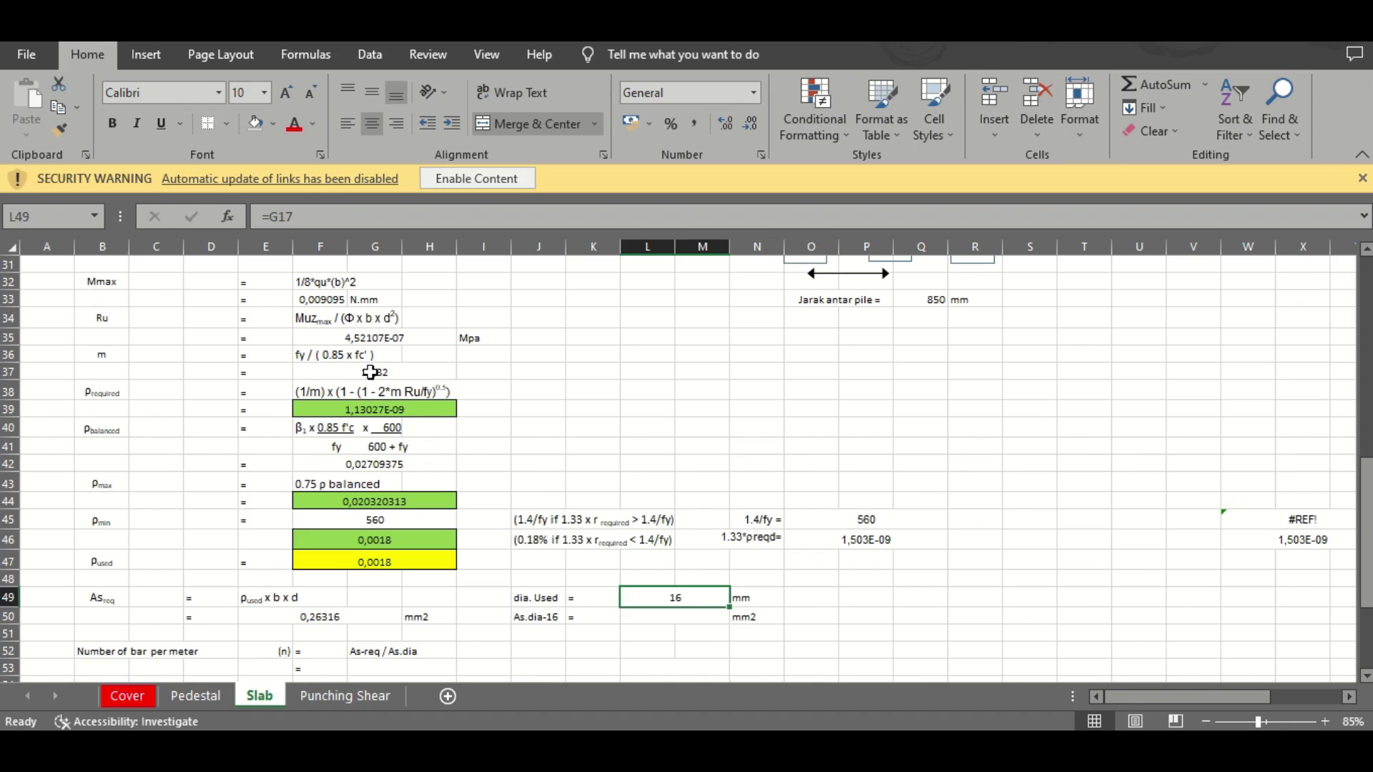
pyautogui.press('Down')
pyautogui.write('=')
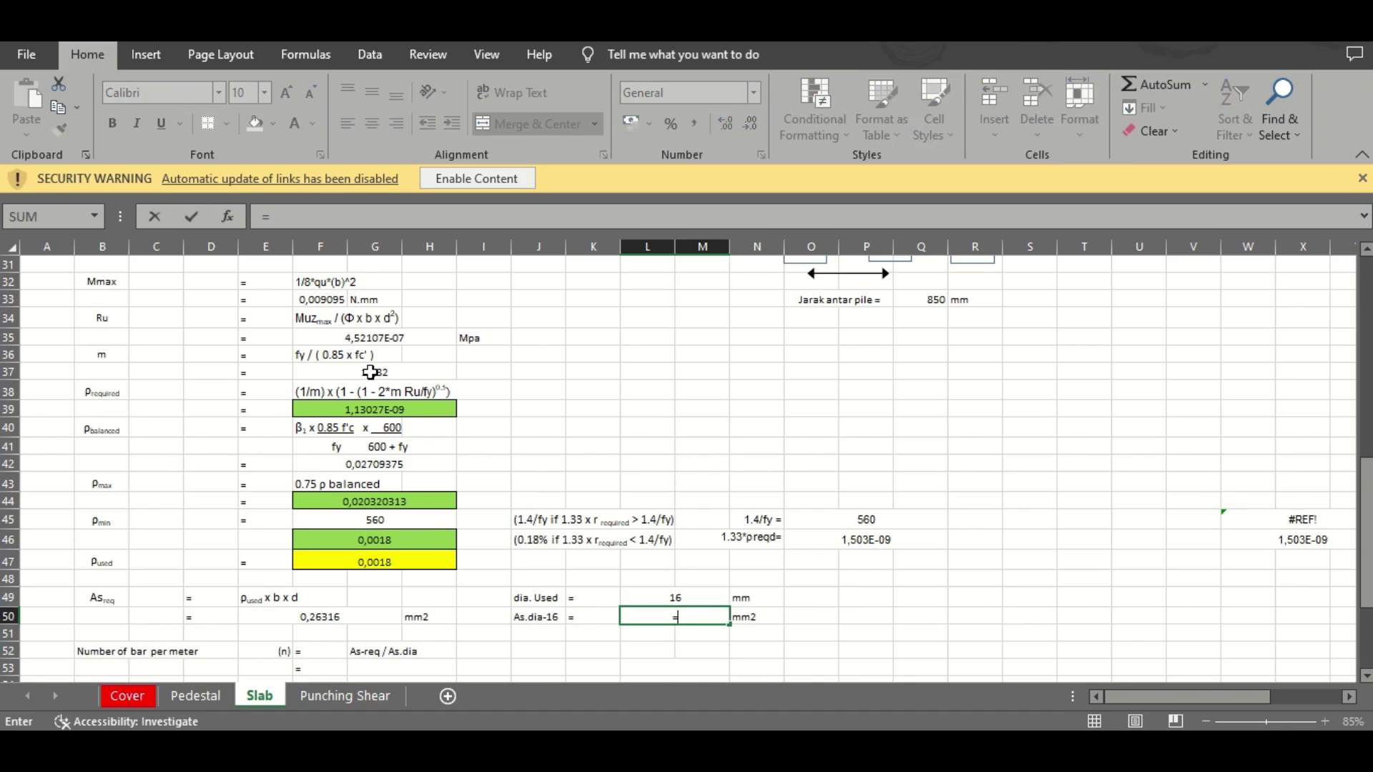
pyautogui.write('1/4*pi()')
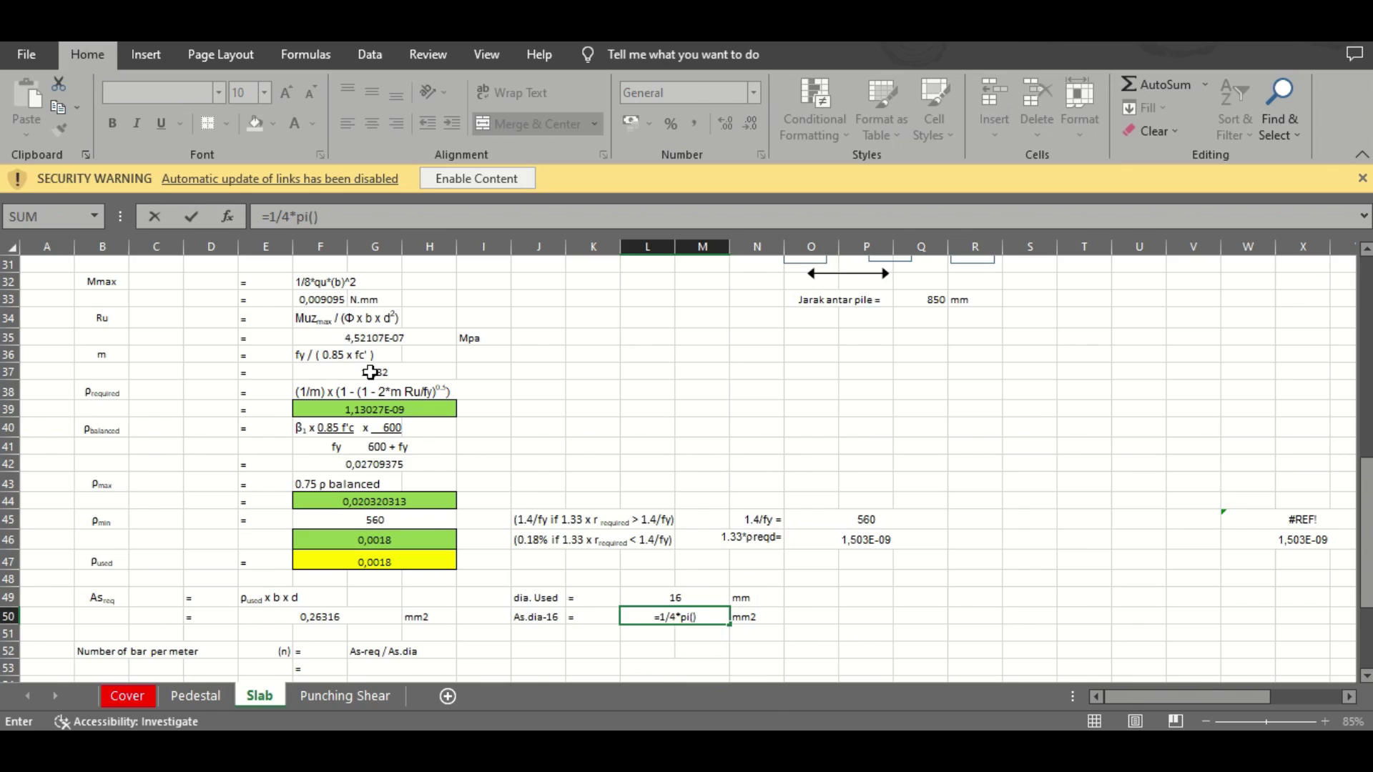
pyautogui.write('*')
pyautogui.click(644, 598)
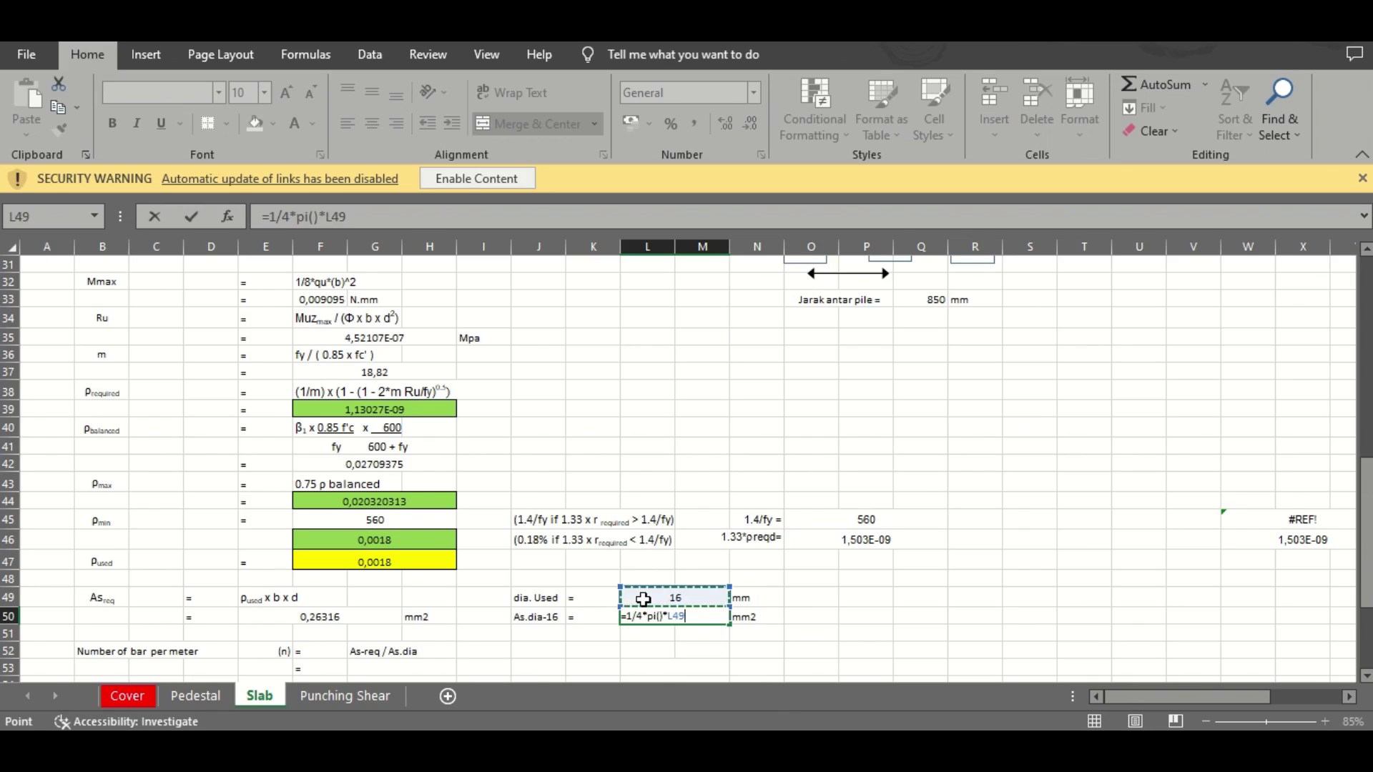
pyautogui.press('Return')
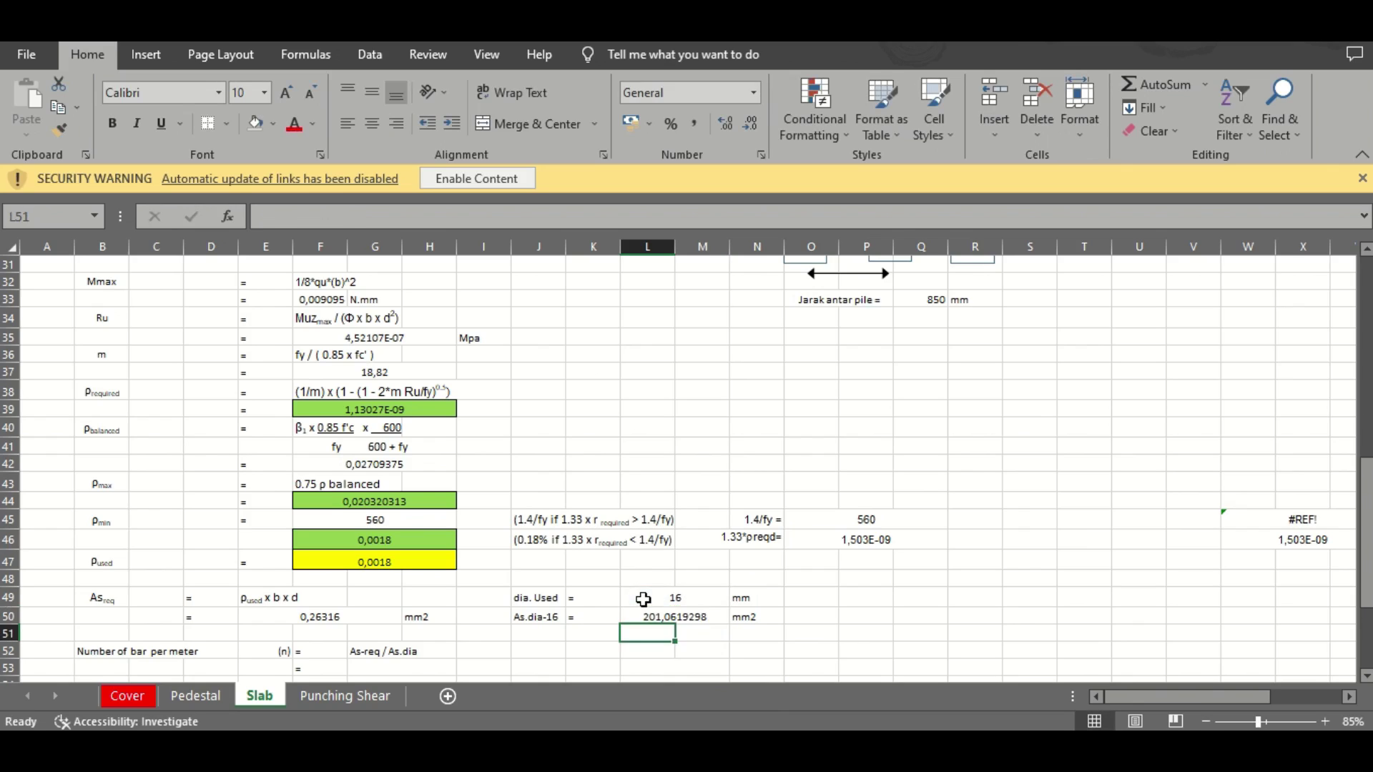
pyautogui.press('Up')
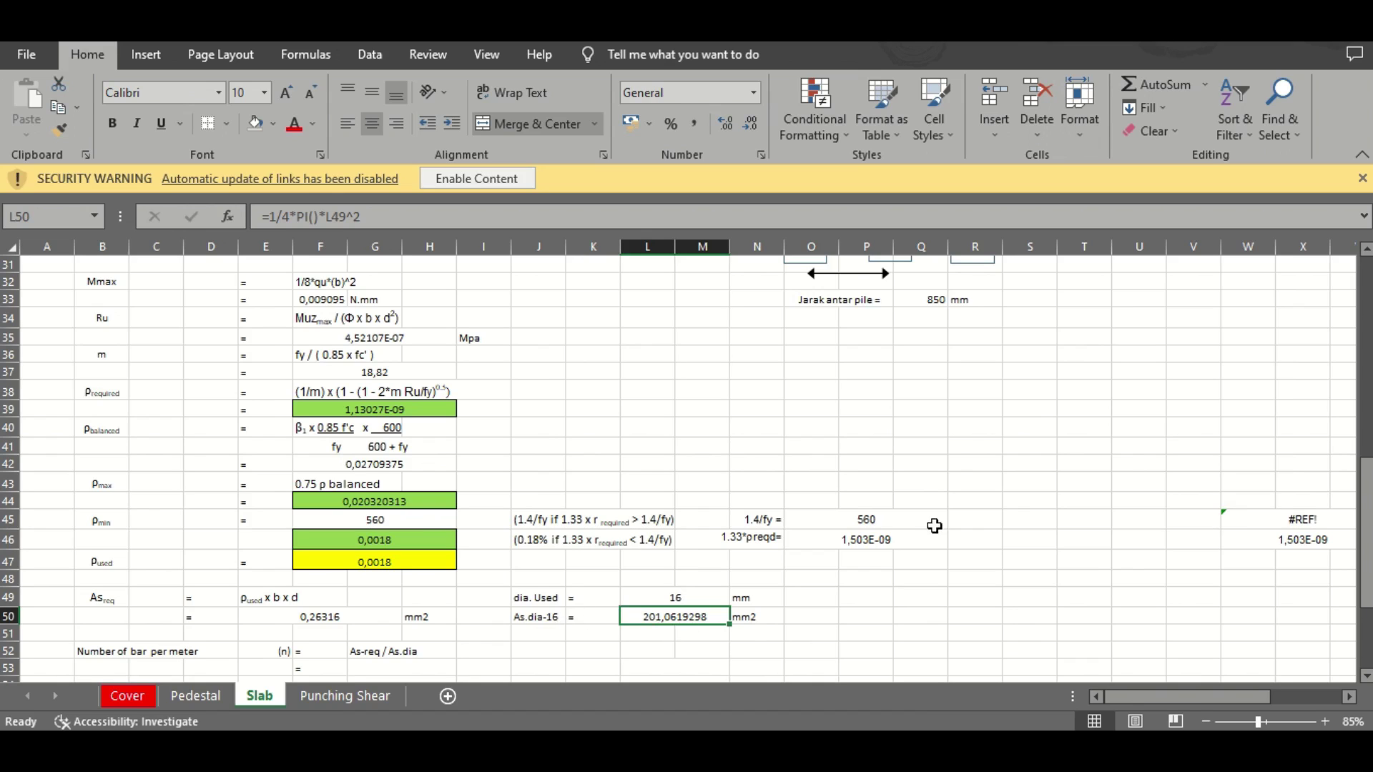
# Calculate the number of bars per meter in G53 by dividing required steel area by single-bar area with =E50/L50
pyautogui.moveTo(1369, 516); pyautogui.dragTo(1369, 573)
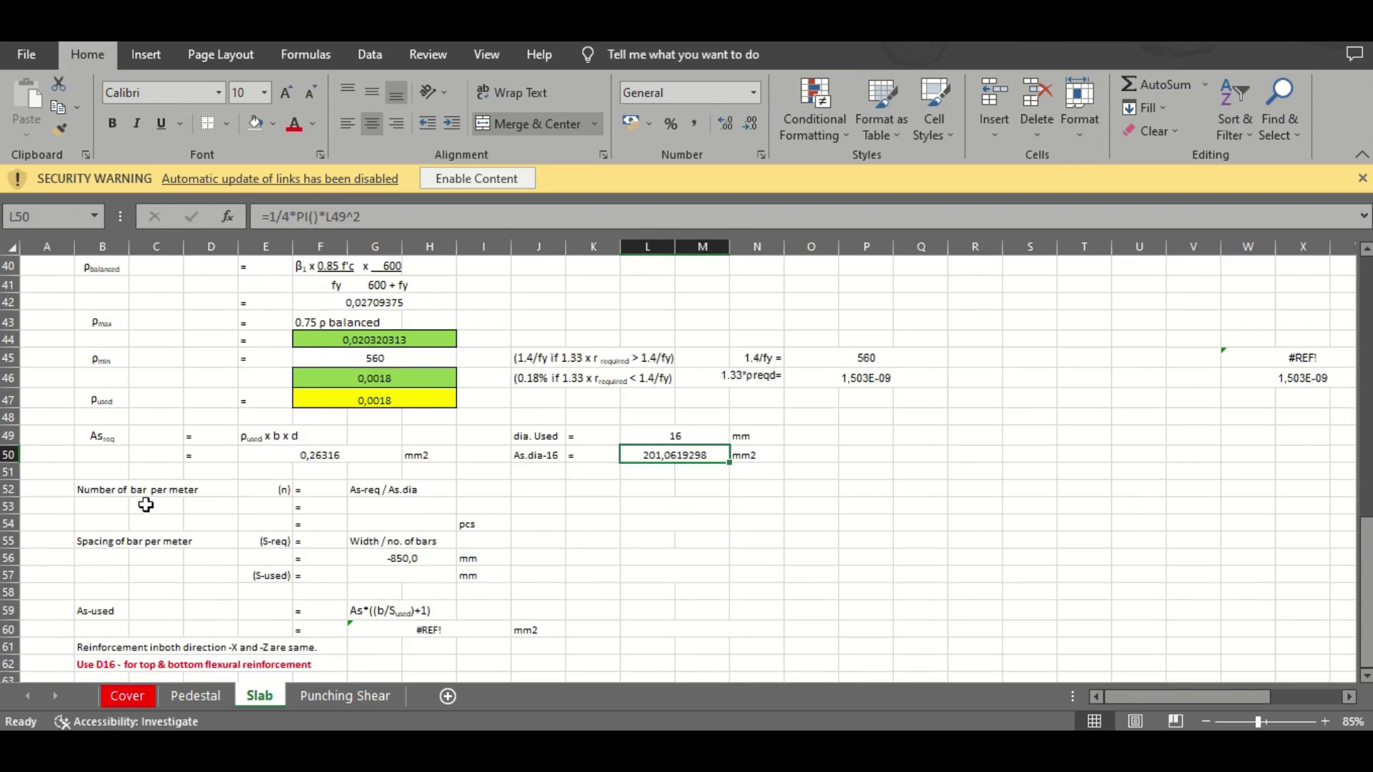
pyautogui.moveTo(1363, 515); pyautogui.dragTo(1363, 451)
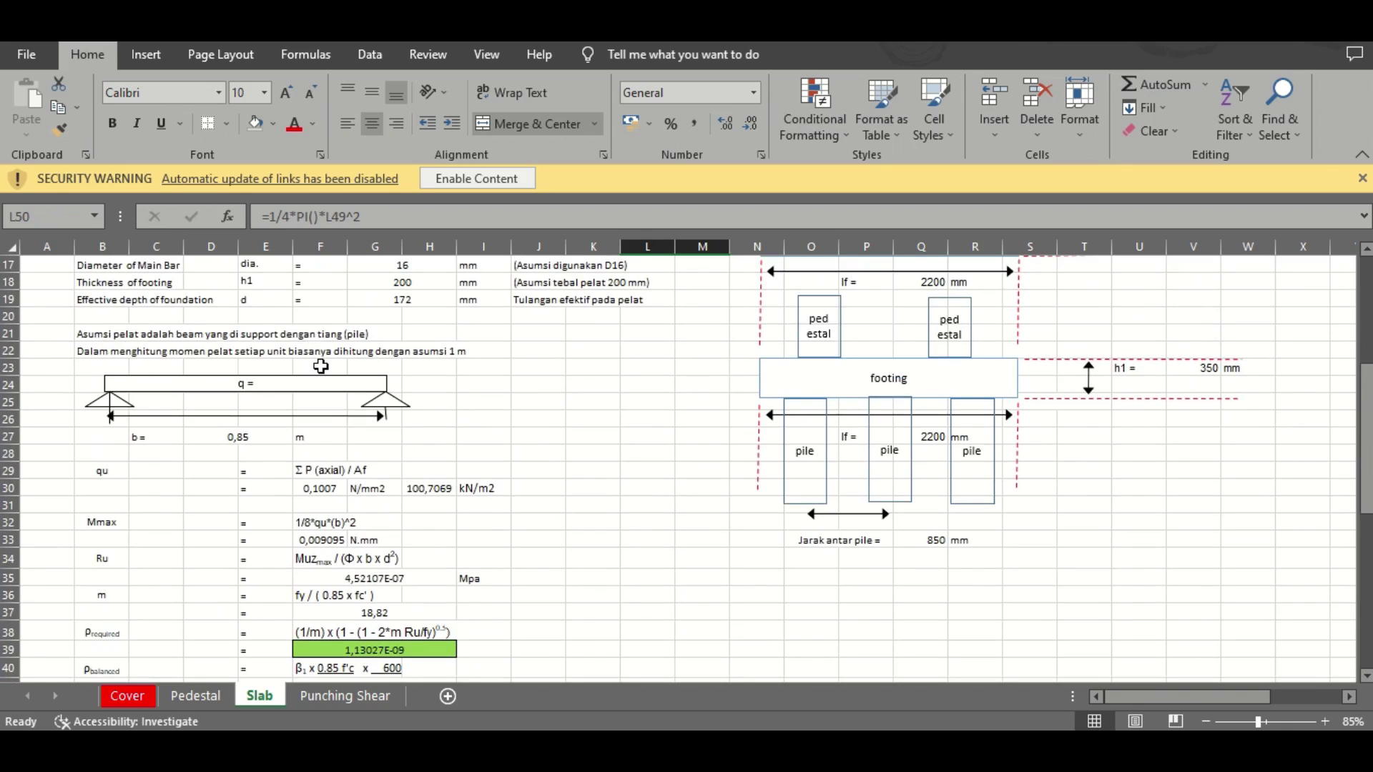
pyautogui.moveTo(1367, 463); pyautogui.dragTo(1367, 614)
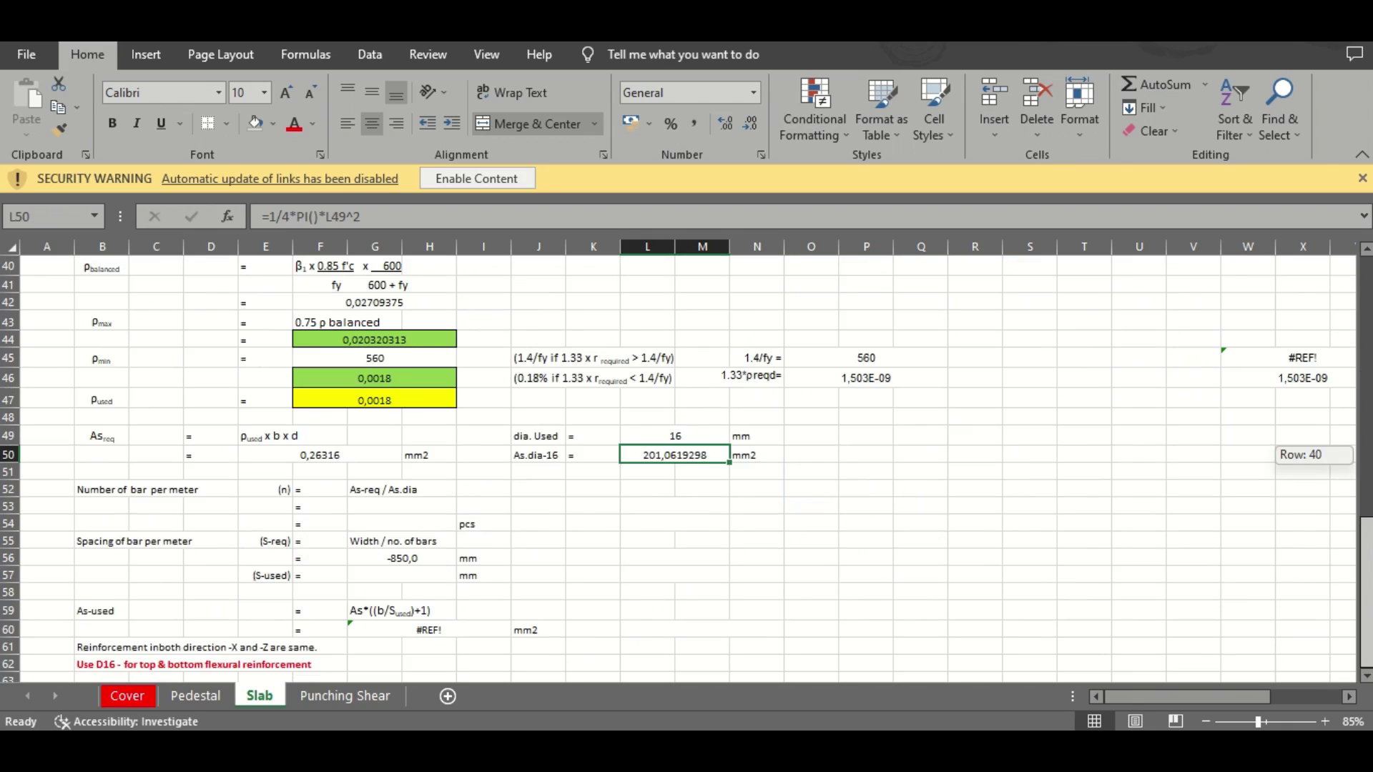
pyautogui.click(365, 508)
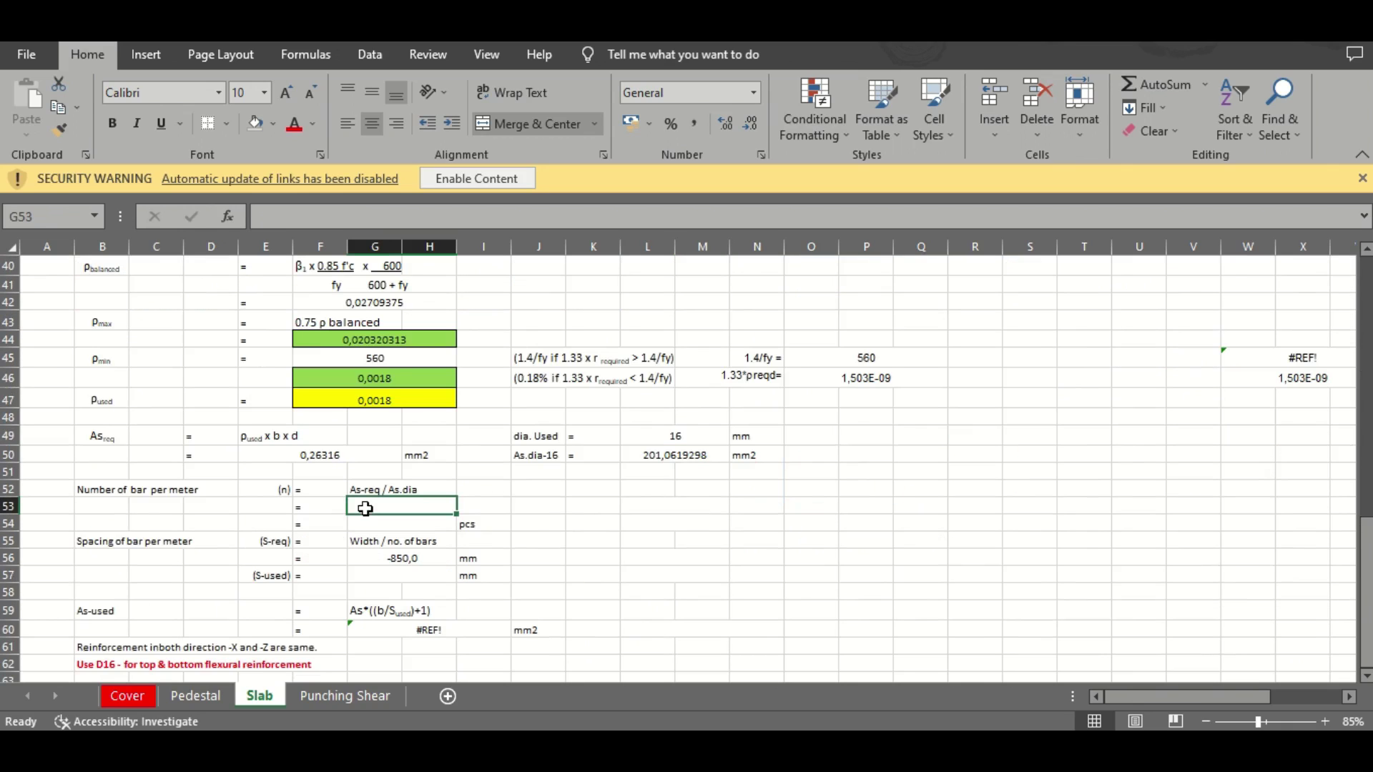
pyautogui.write('=')
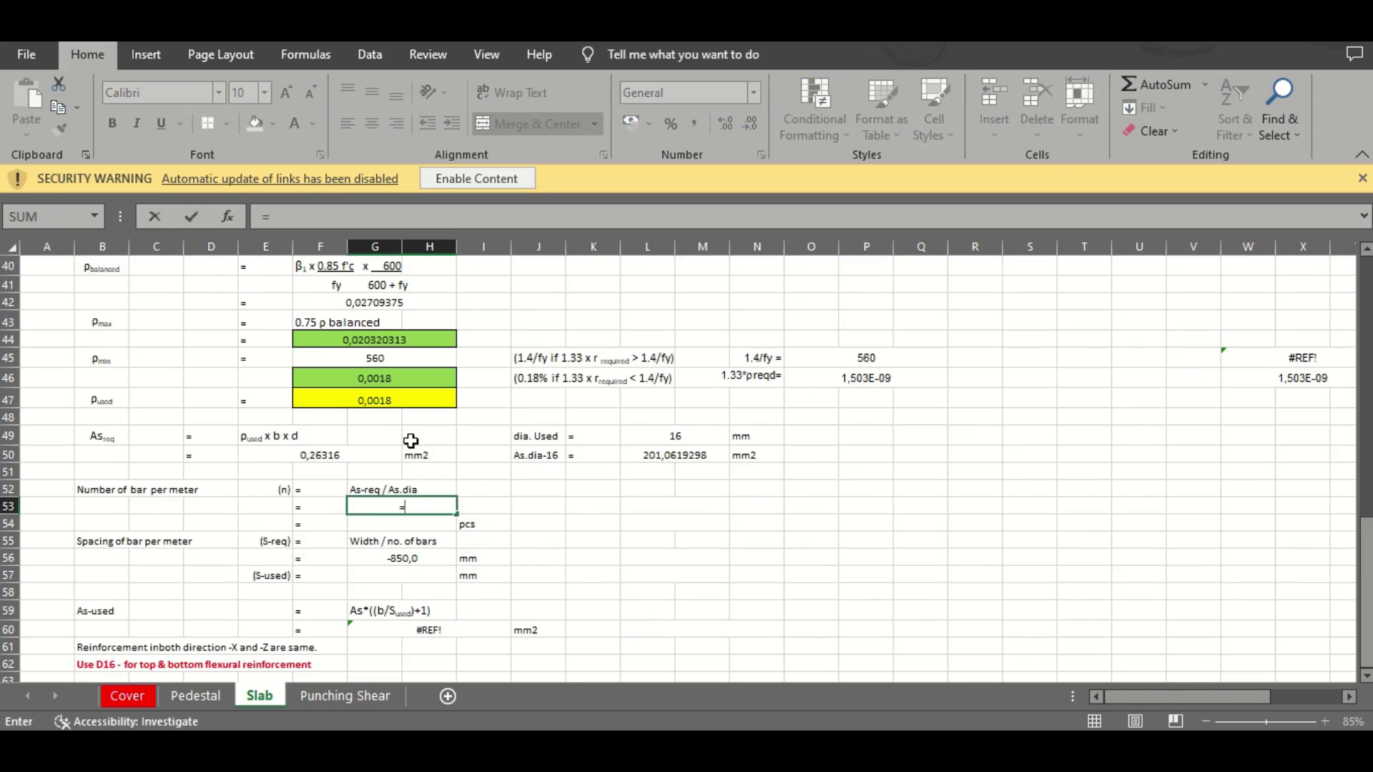
pyautogui.click(340, 459)
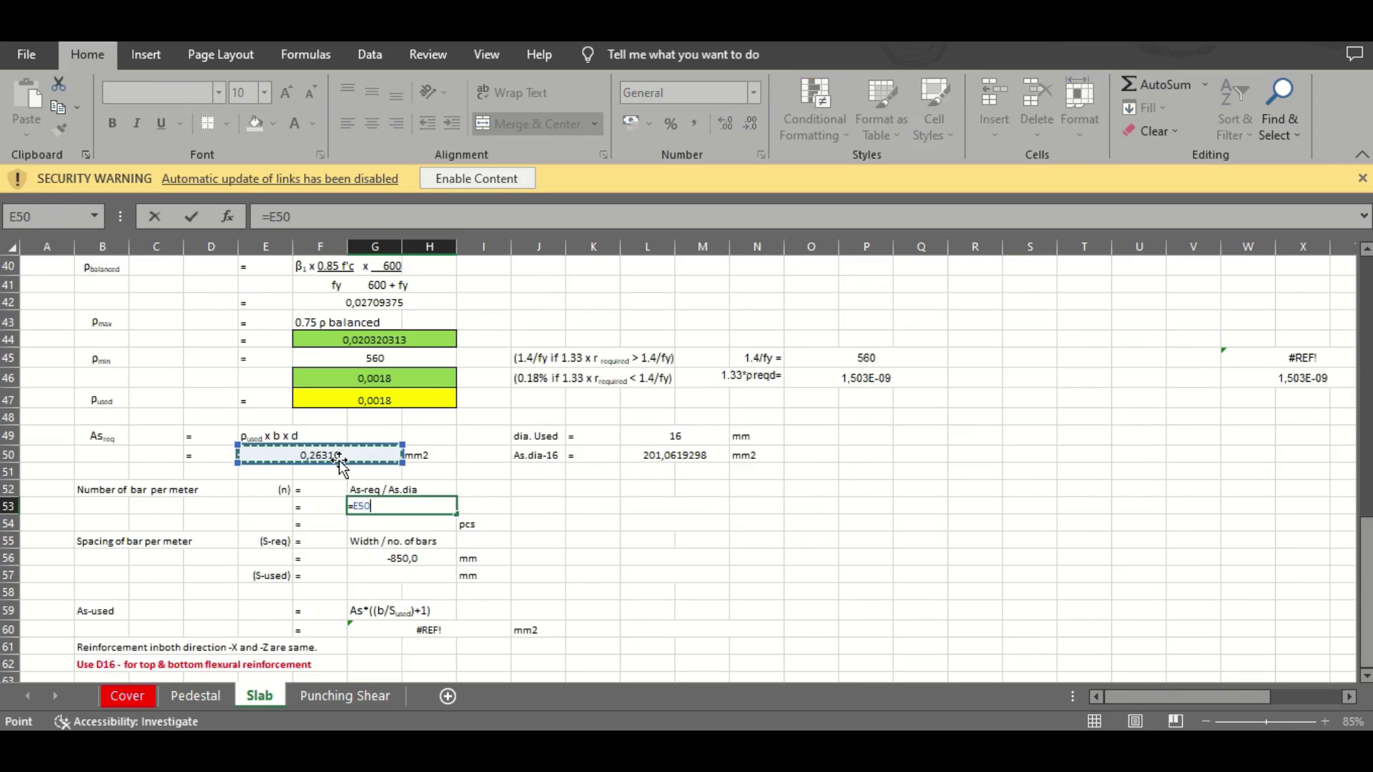
pyautogui.write('/')
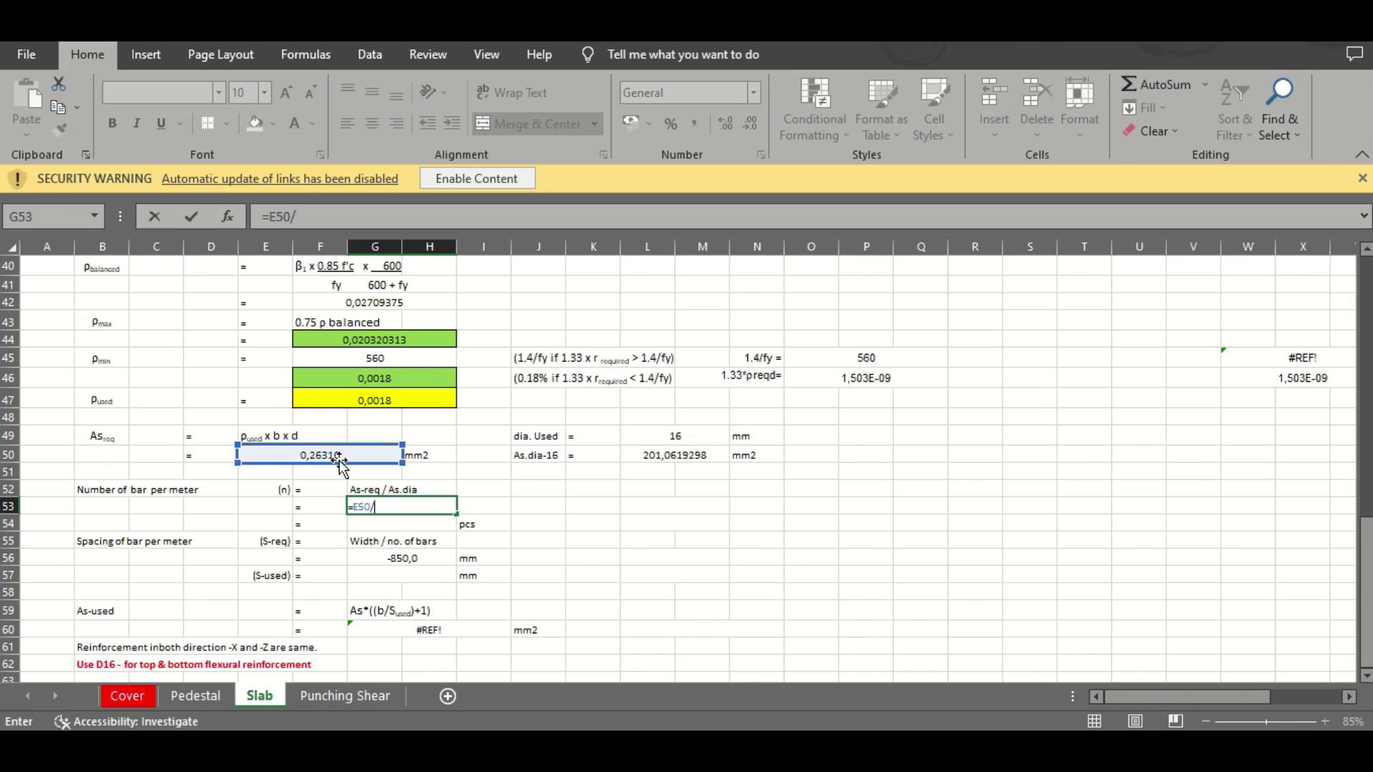
pyautogui.click(622, 451)
pyautogui.press('Return')
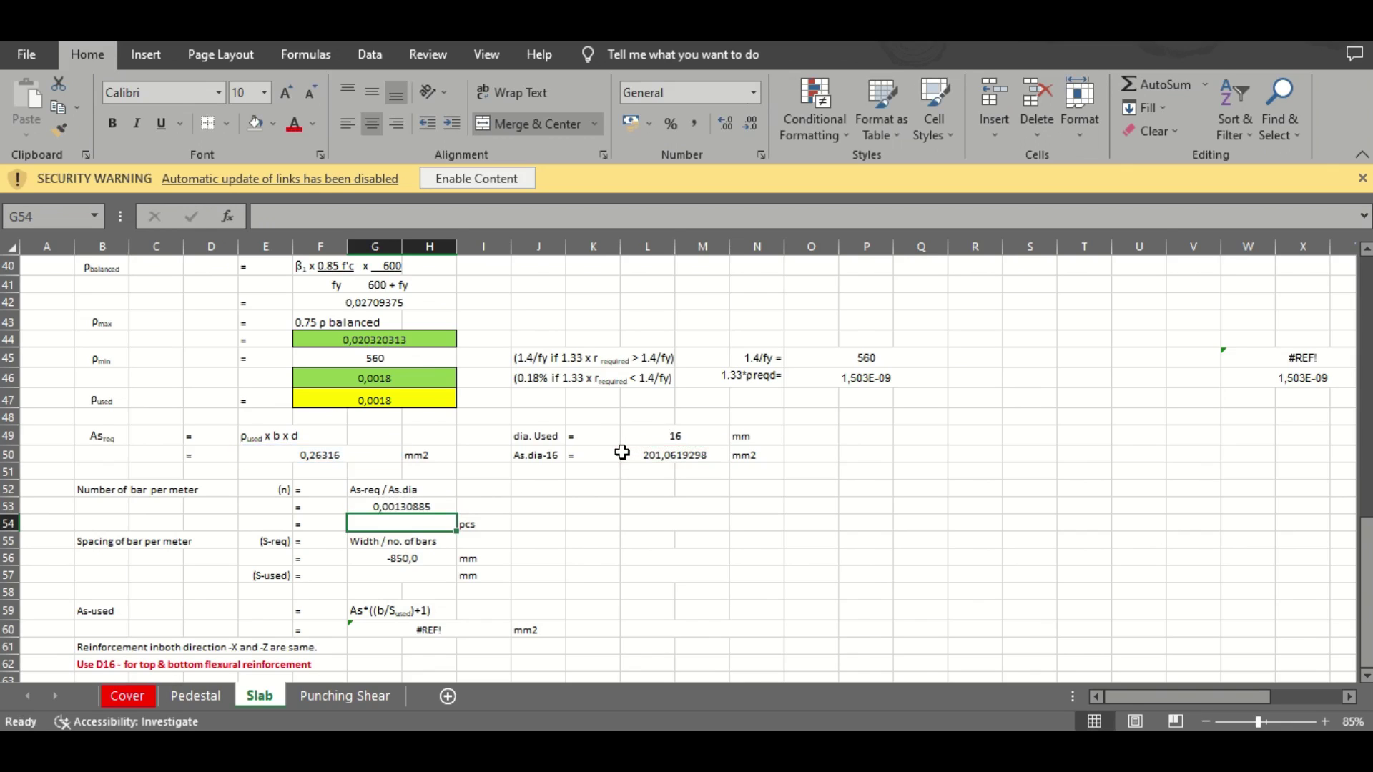
pyautogui.press('Up')
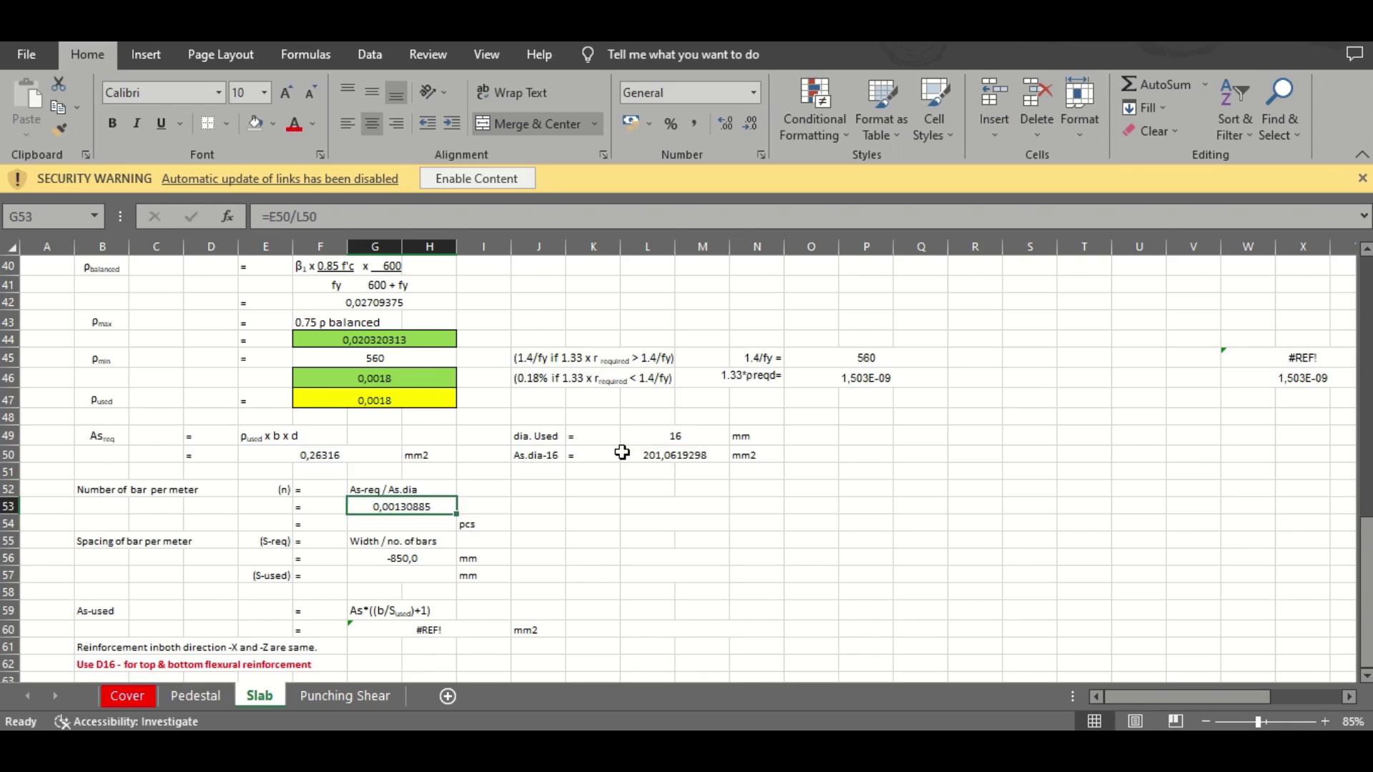
pyautogui.press('Down')
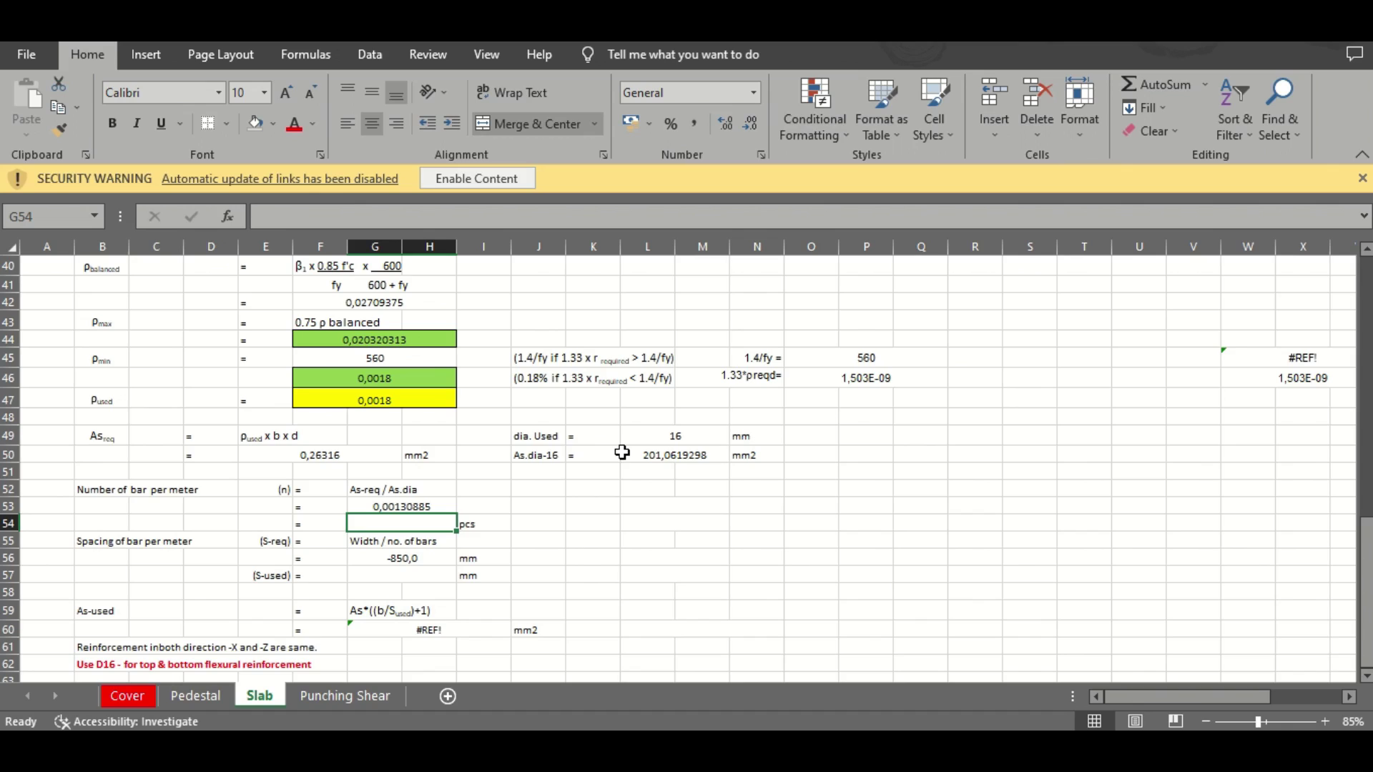
pyautogui.write('=')
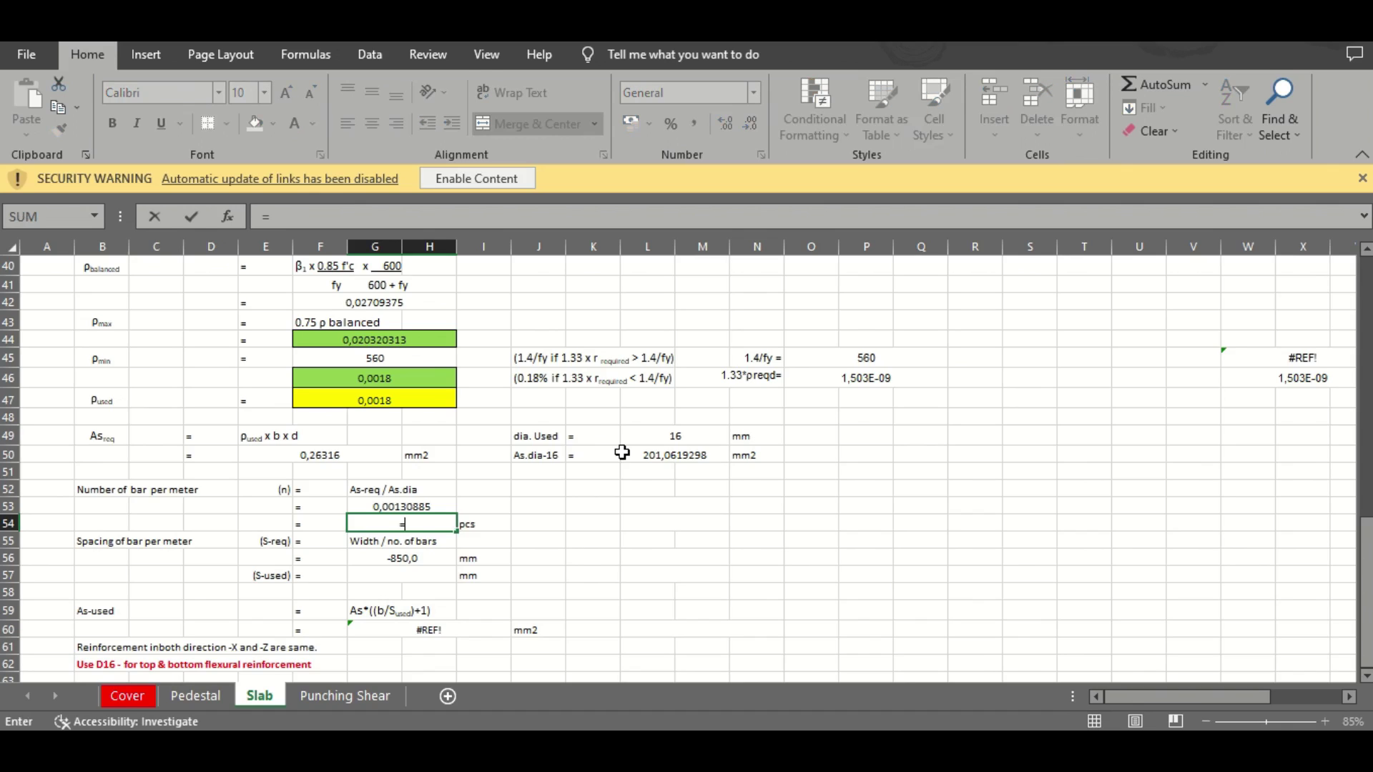
pyautogui.press('Up')
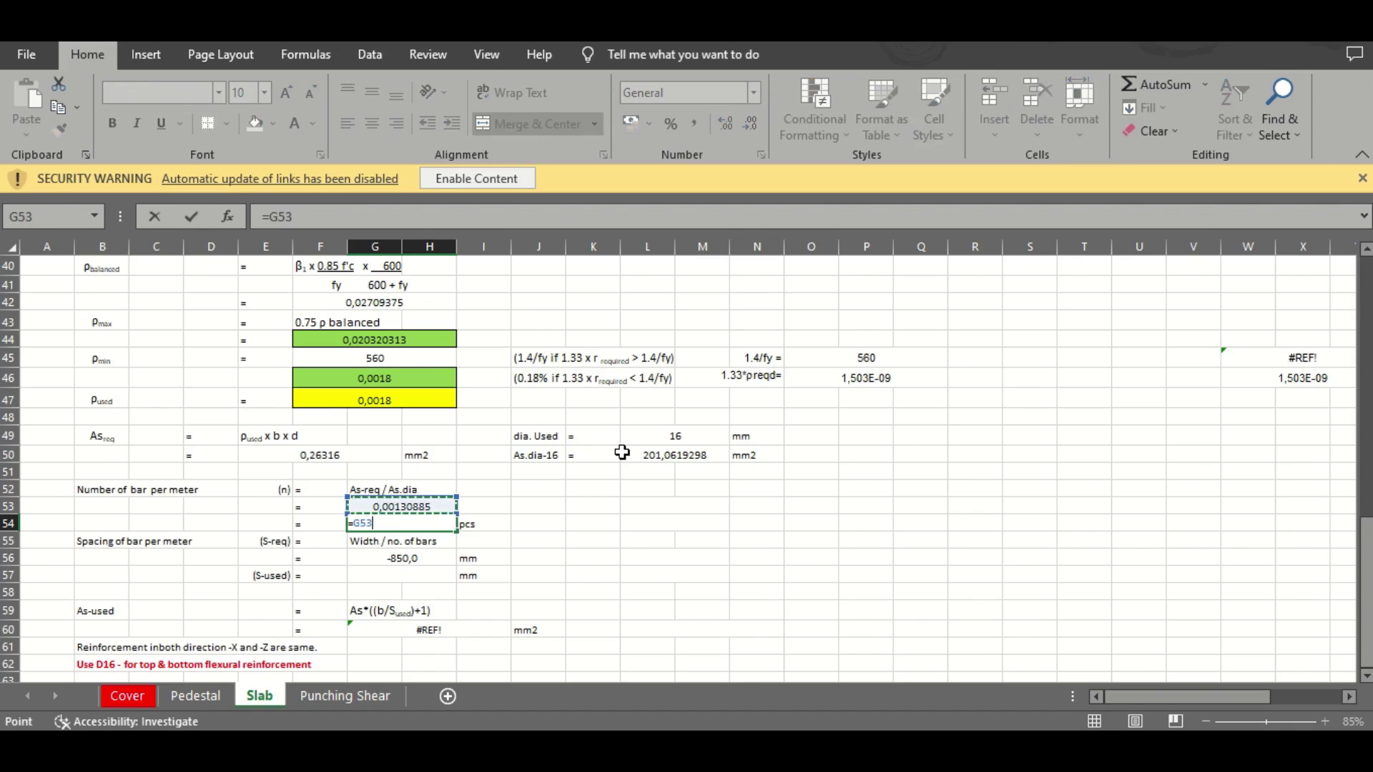
pyautogui.press('Escape')
pyautogui.click(318, 455)
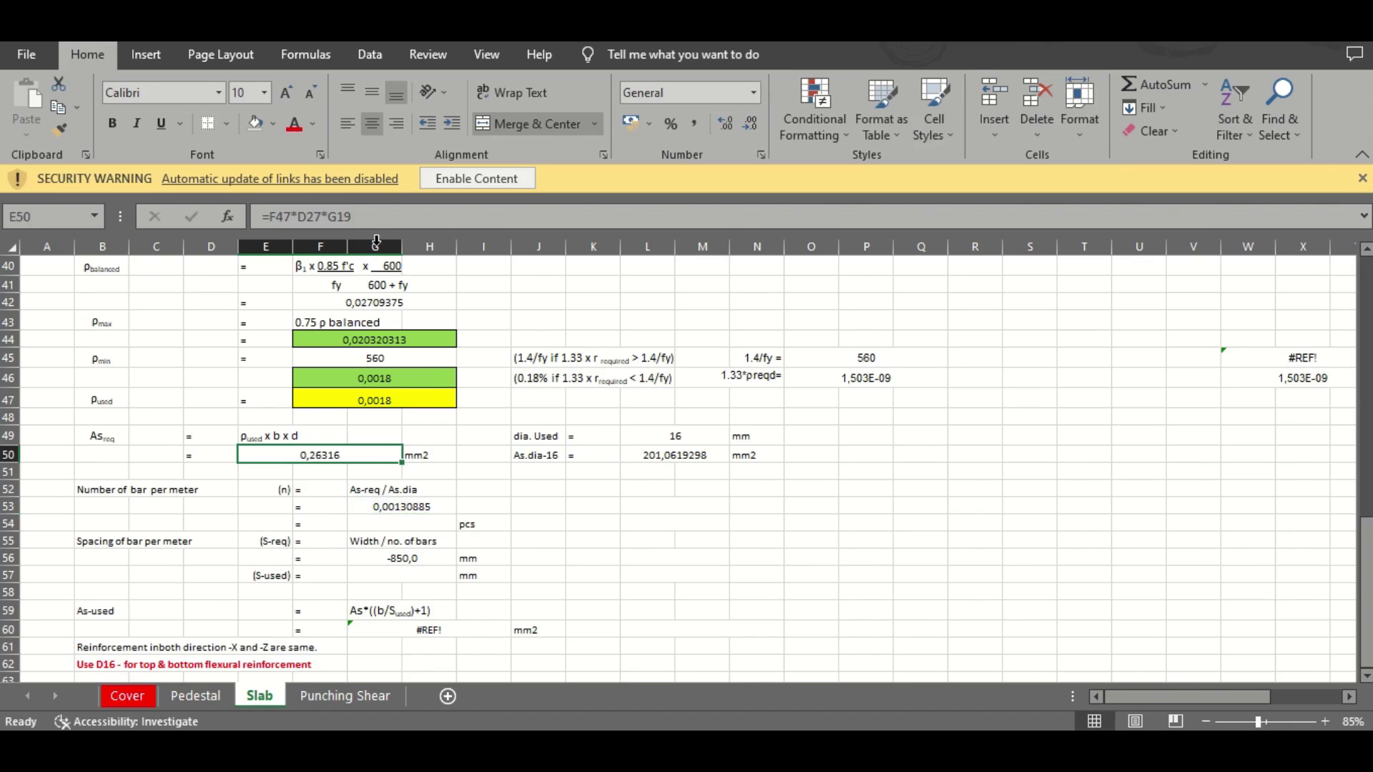
# Set the adopted number of bars per meter in G54 to 2 pcs
pyautogui.click(402, 527)
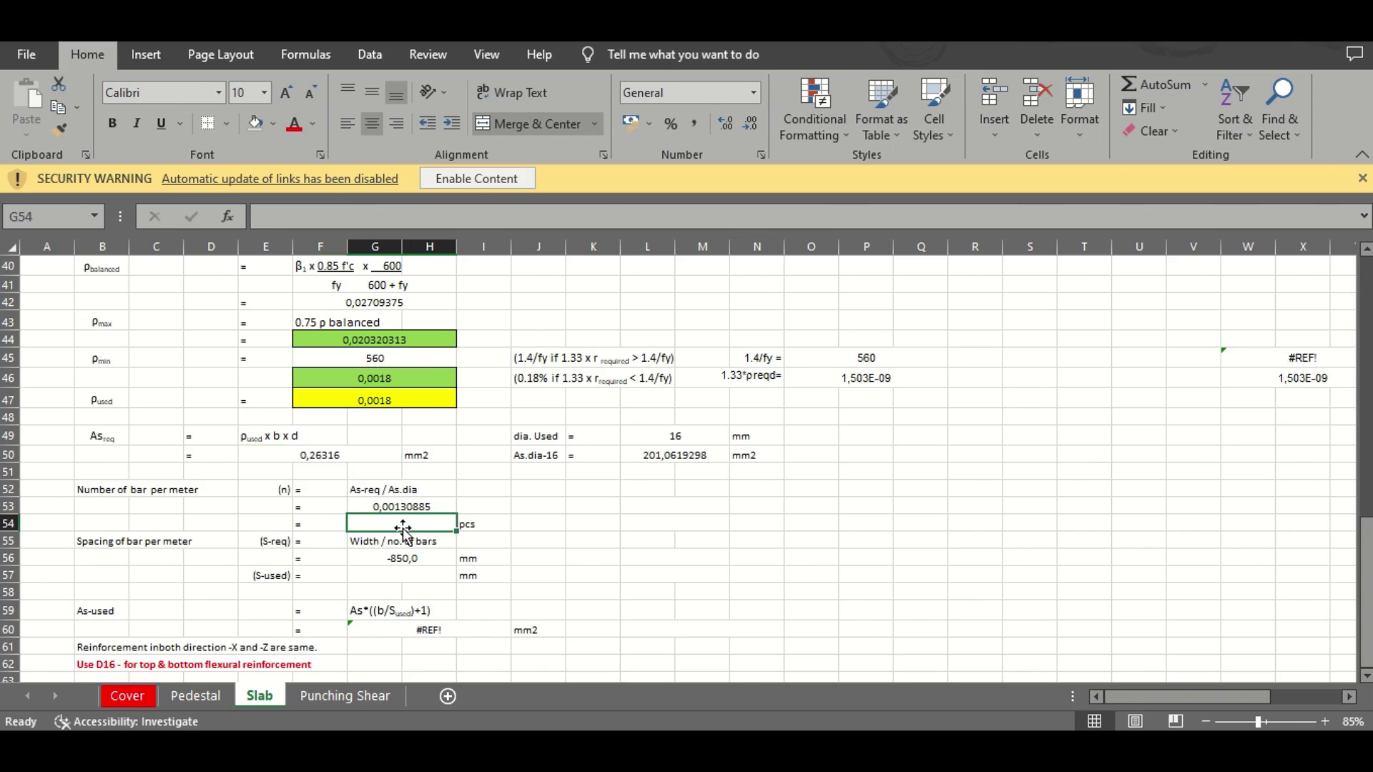
pyautogui.write('=')
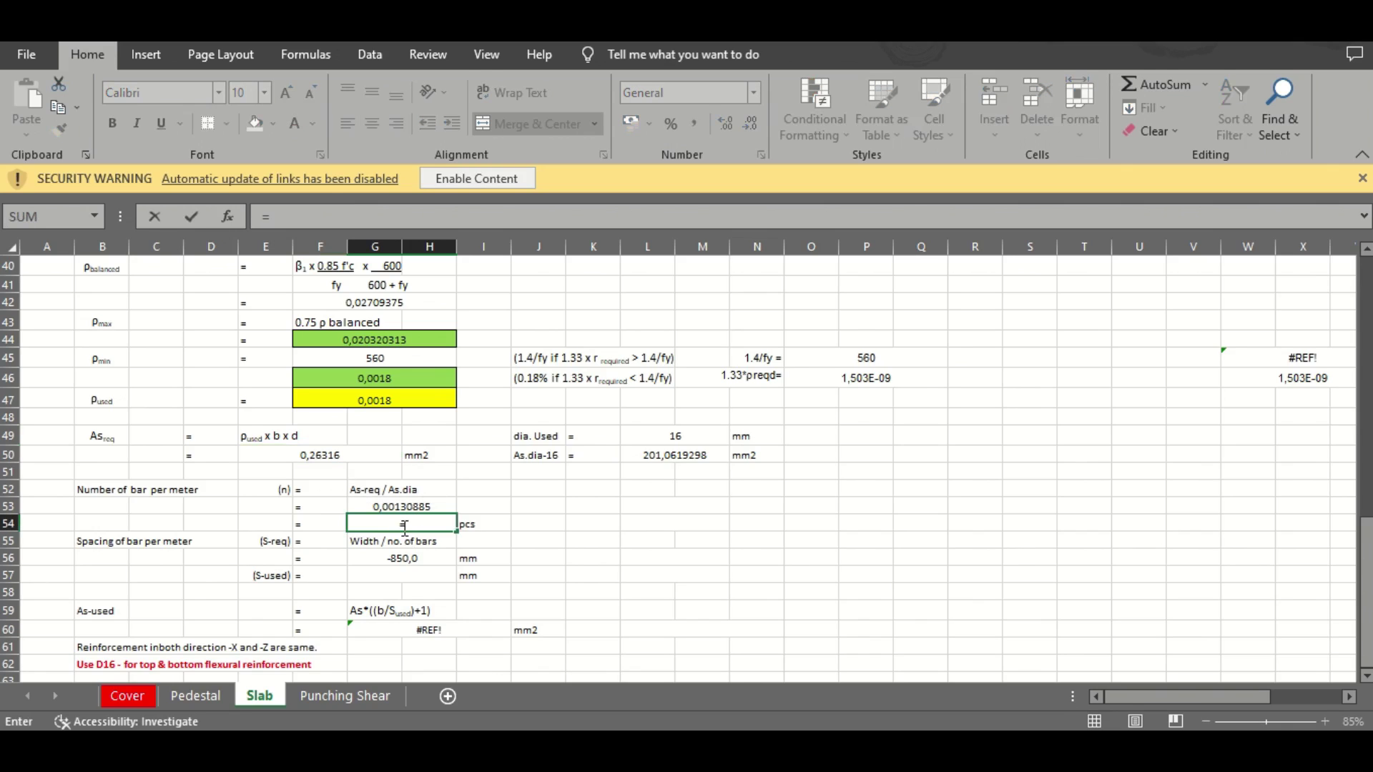
pyautogui.write('\\')
pyautogui.press('Escape')
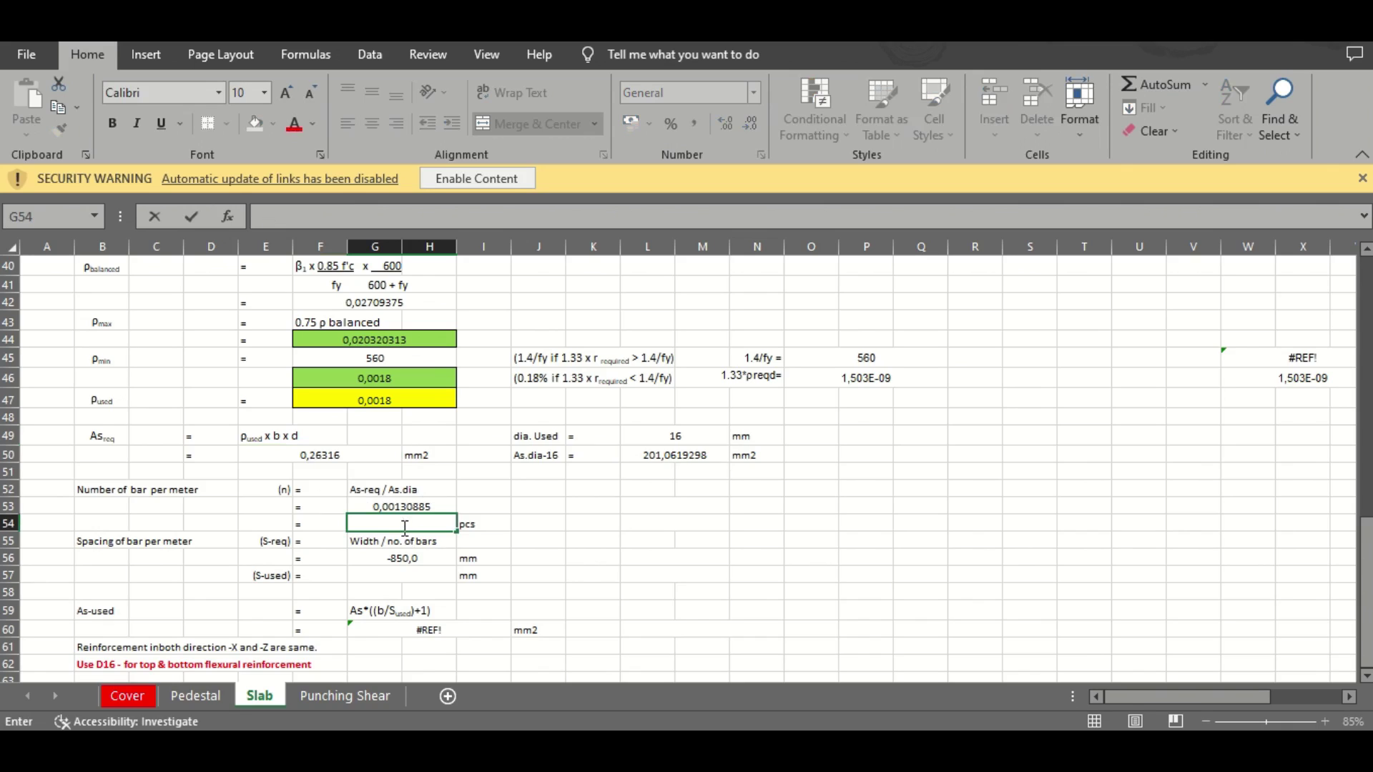
pyautogui.write('2')
pyautogui.press('Return')
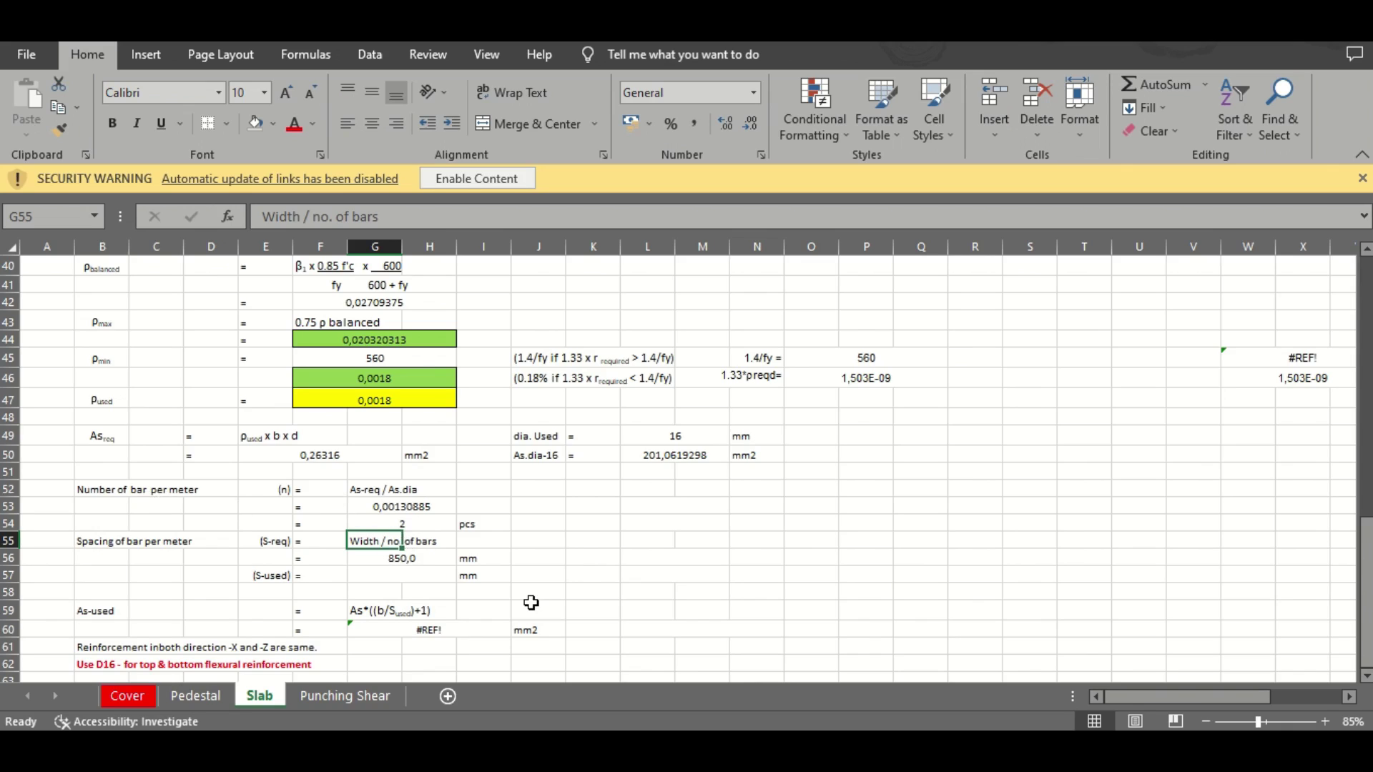
pyautogui.click(351, 518)
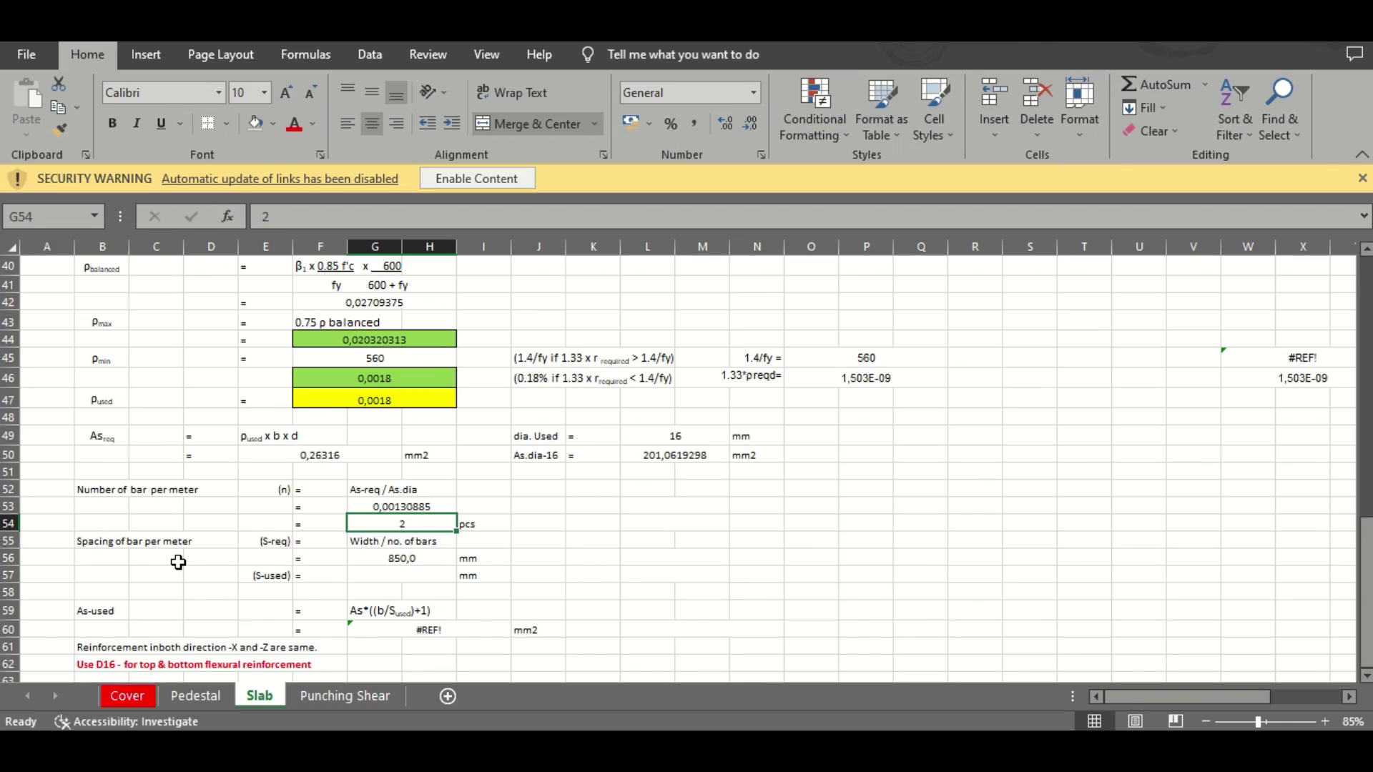
# Calculate the required bar spacing in G56 from the width b and adopted number of bars with the formula =D27*1000/(G54-1)
pyautogui.click(391, 546)
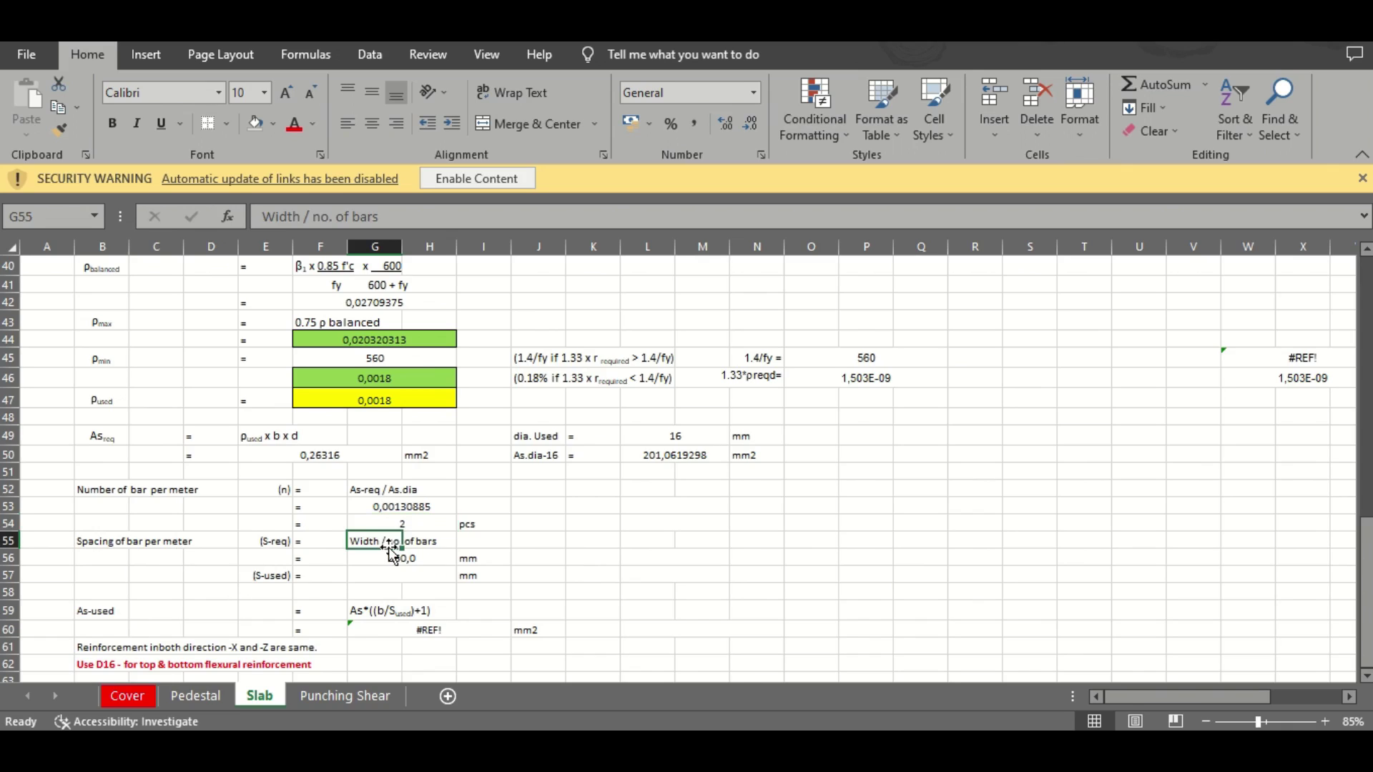
pyautogui.press('Down')
pyautogui.write('=')
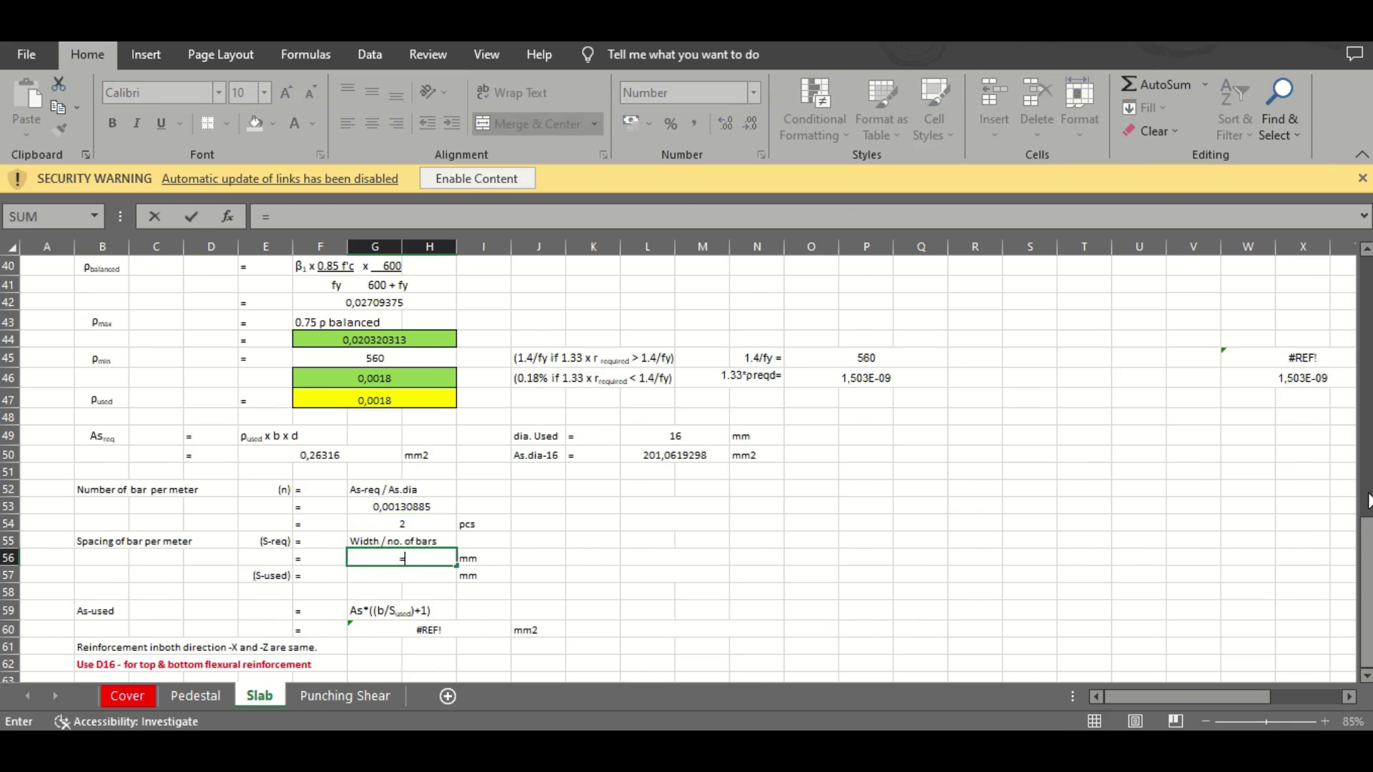
pyautogui.moveTo(1366, 522); pyautogui.dragTo(1365, 362)
pyautogui.click(215, 377)
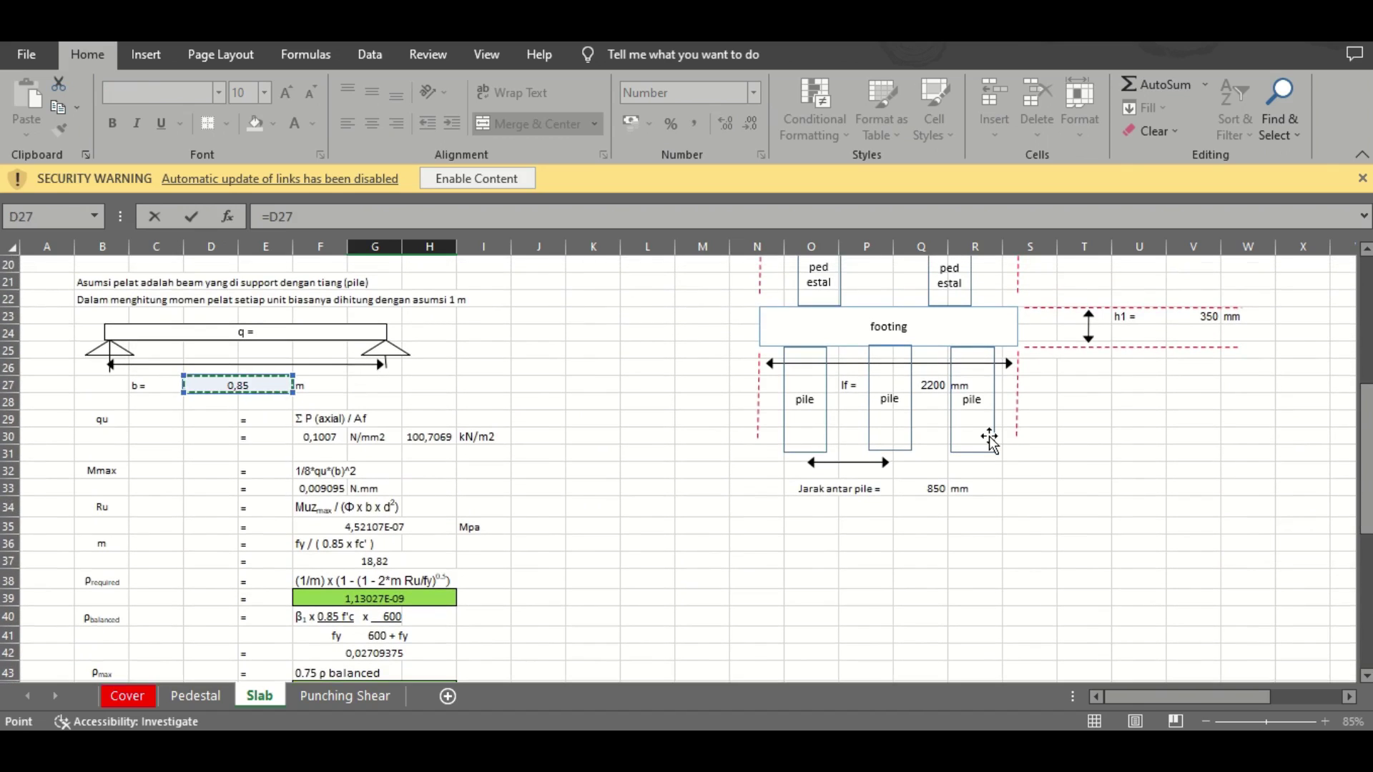
pyautogui.write('*1000/(G54-1)')
pyautogui.hotkey('ctrl', 'Return')
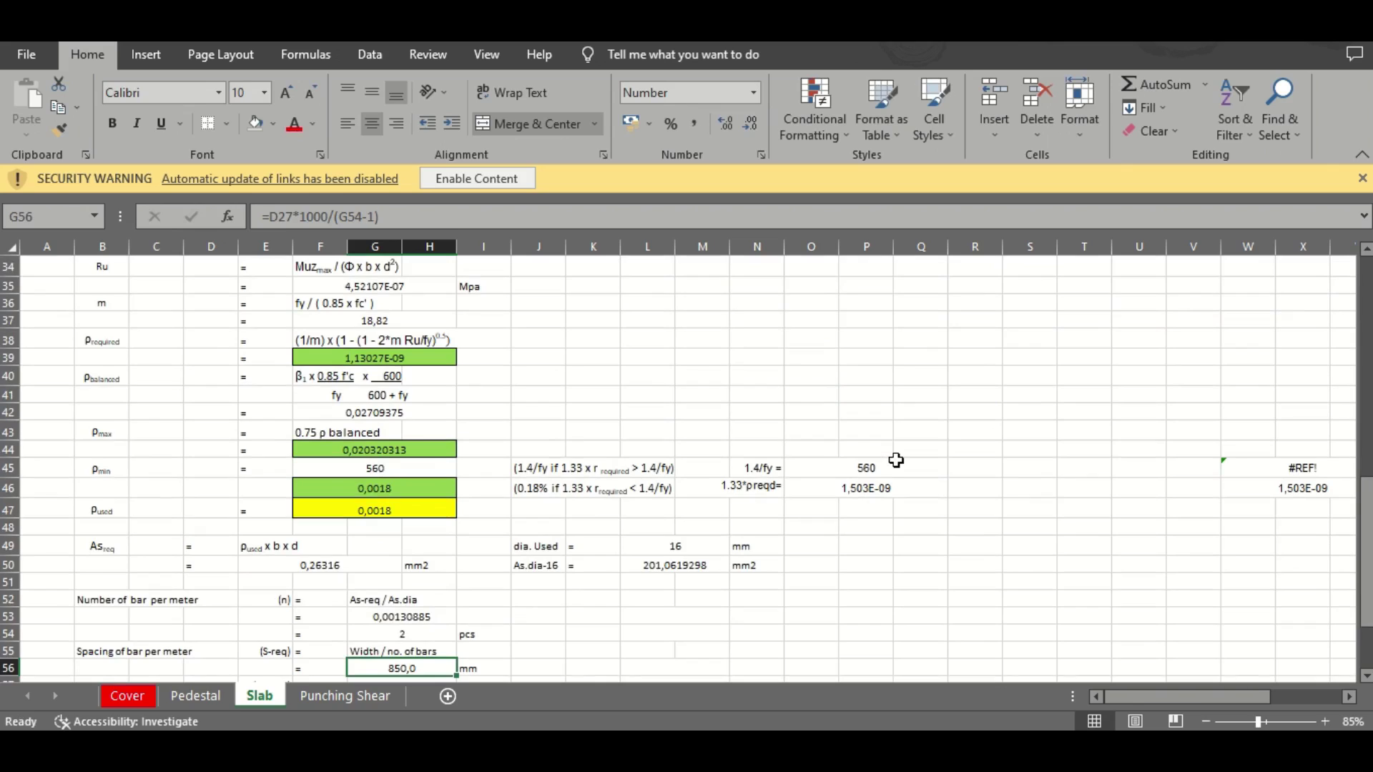
# Convert b to millimetres in the required steel area formula in E50, making it =F47*D27*1000*G19
pyautogui.press('Up')
pyautogui.press('Up')
pyautogui.press('Down')
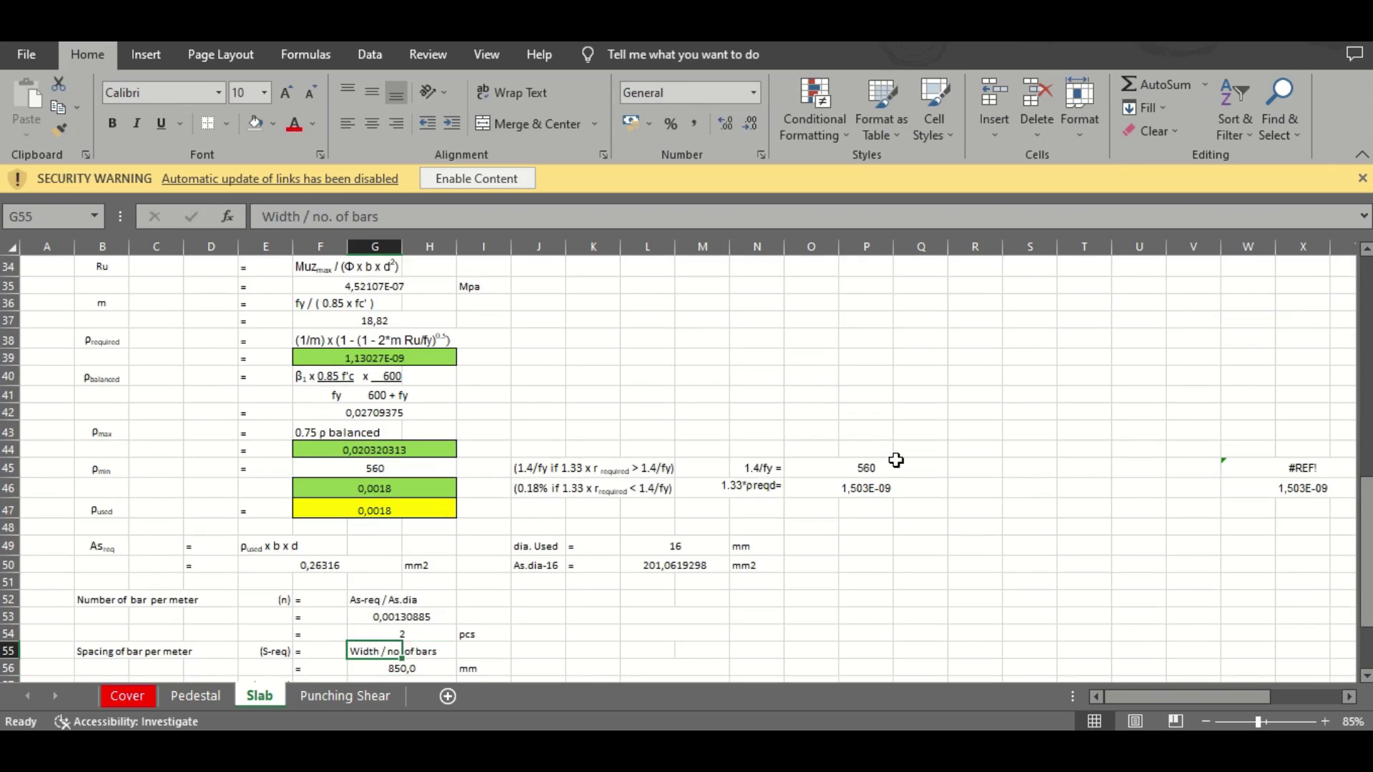
pyautogui.press('Down')
pyautogui.click(309, 564)
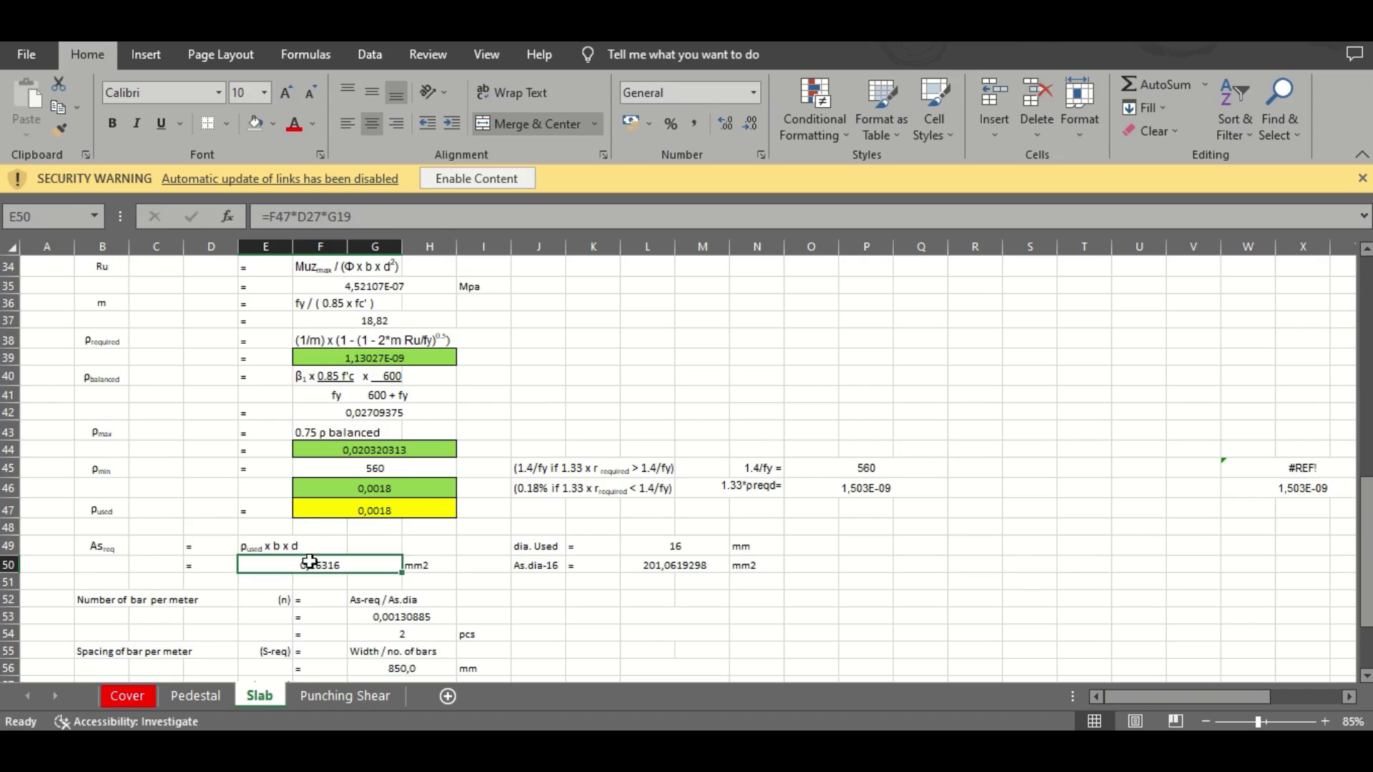
pyautogui.click(324, 218)
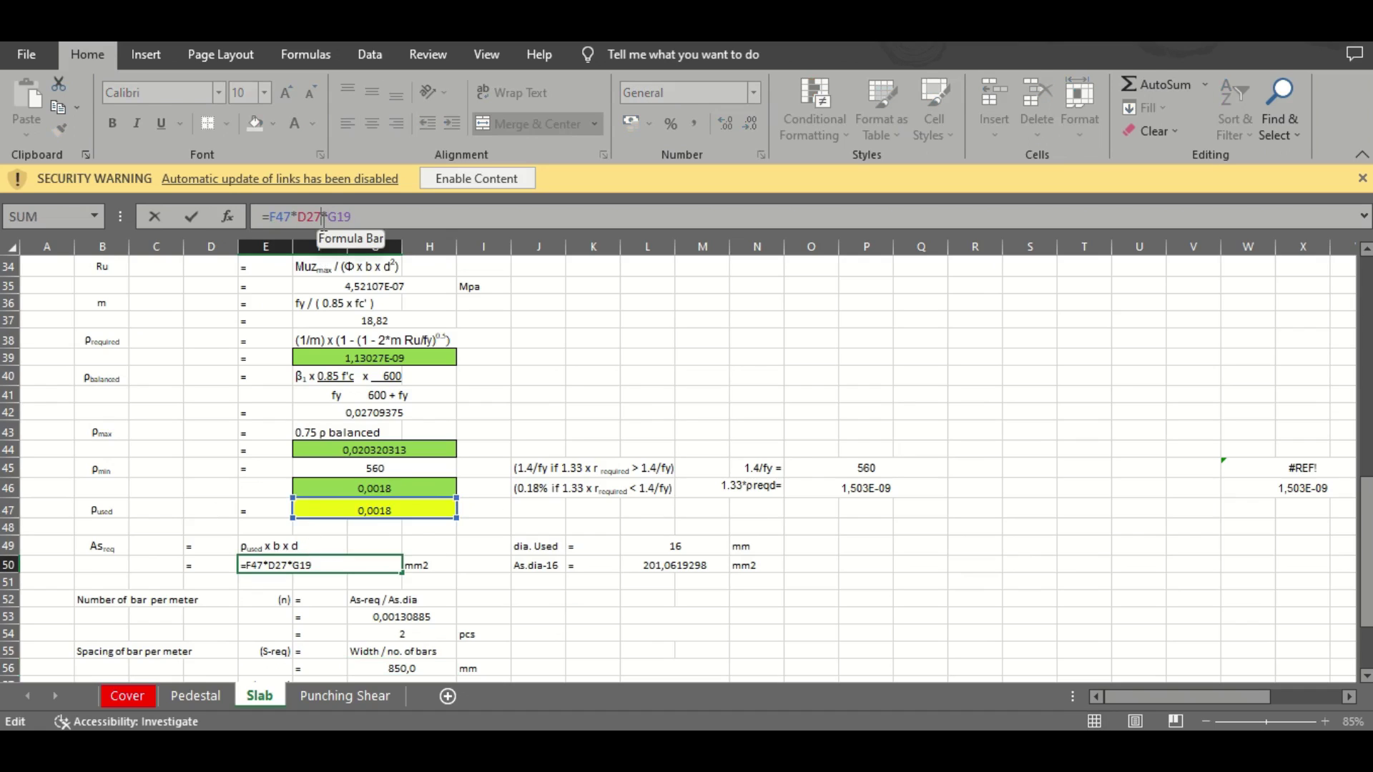
pyautogui.write('*')
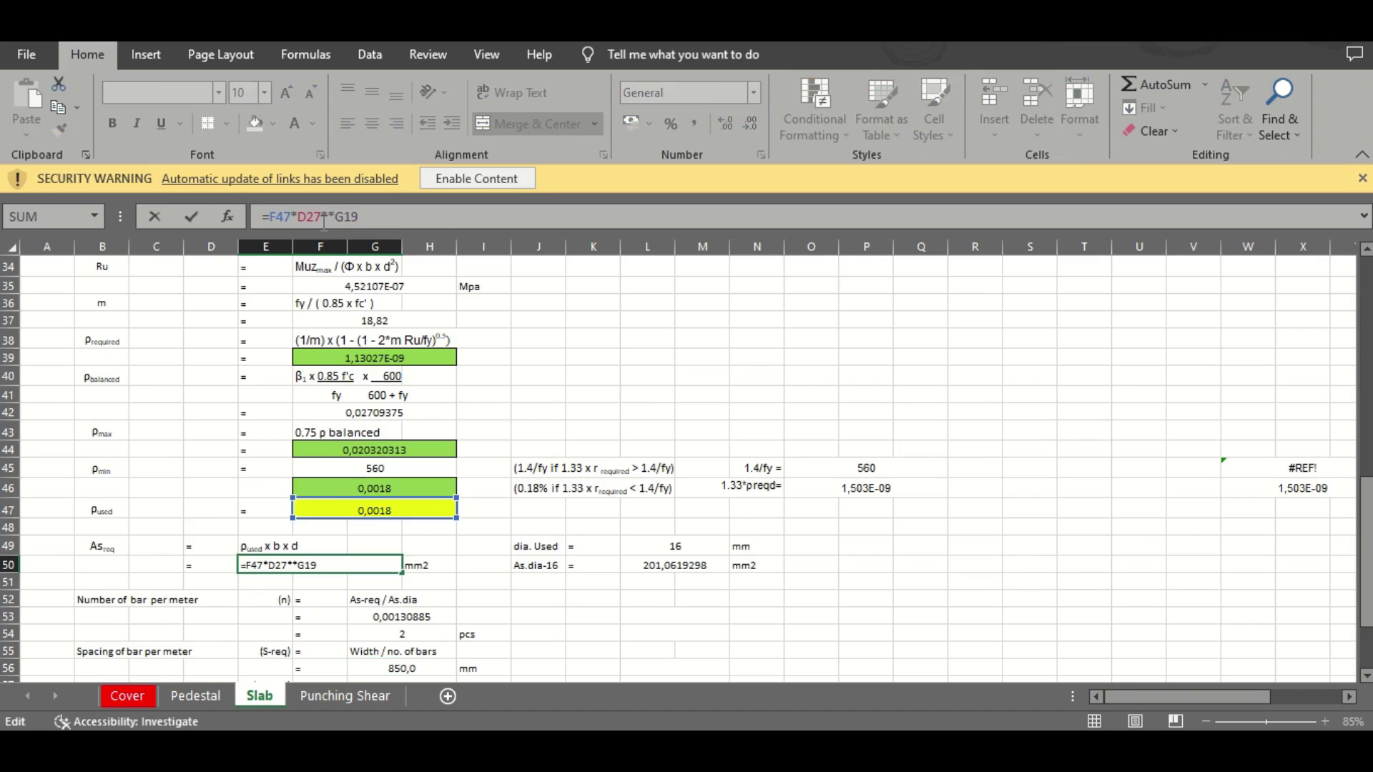
pyautogui.write('1000')
pyautogui.press('Return')
# Review the calculated and adopted numbers of bars per meter and the bar spacing cells in rows 53 to 57
pyautogui.press('Down')
pyautogui.press('Down')
pyautogui.press('Down')
pyautogui.press('Down')
pyautogui.press('Down')
pyautogui.press('Down')
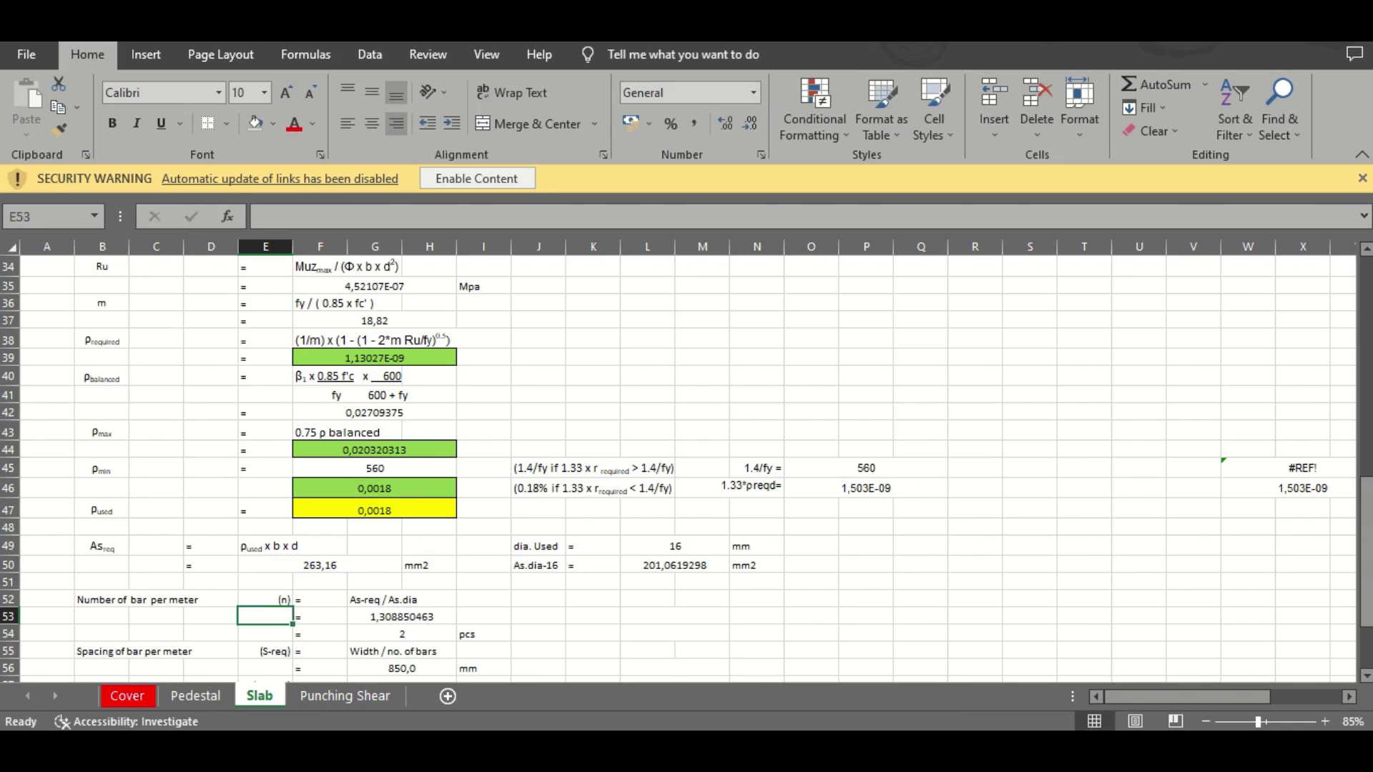
pyautogui.press('Right')
pyautogui.press('Up')
pyautogui.press('Up')
pyautogui.press('Left')
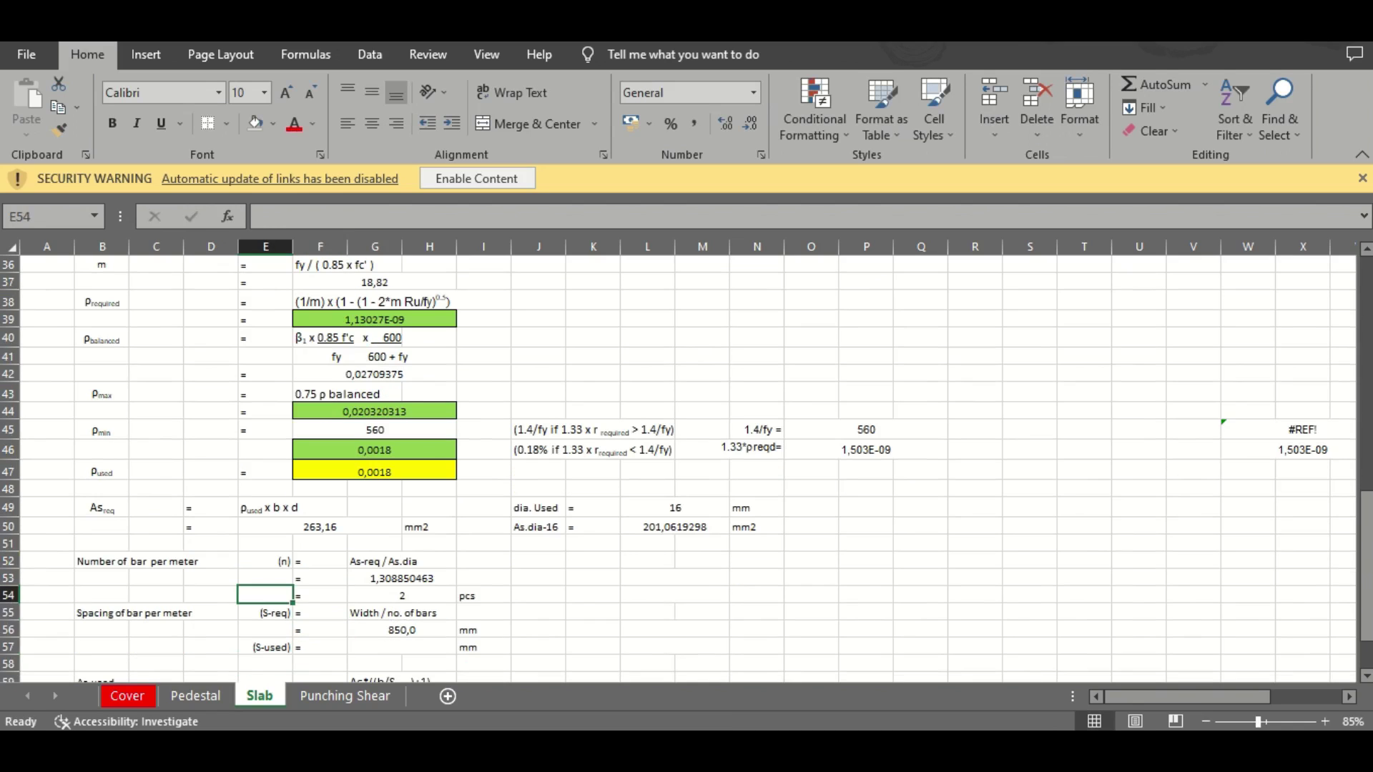
pyautogui.press('Left')
pyautogui.press('Up')
pyautogui.press('Up')
pyautogui.press('Left')
pyautogui.press('Left')
pyautogui.press('Right')
pyautogui.press('Right')
pyautogui.press('Right')
pyautogui.press('Right')
pyautogui.press('Right')
pyautogui.press('Right')
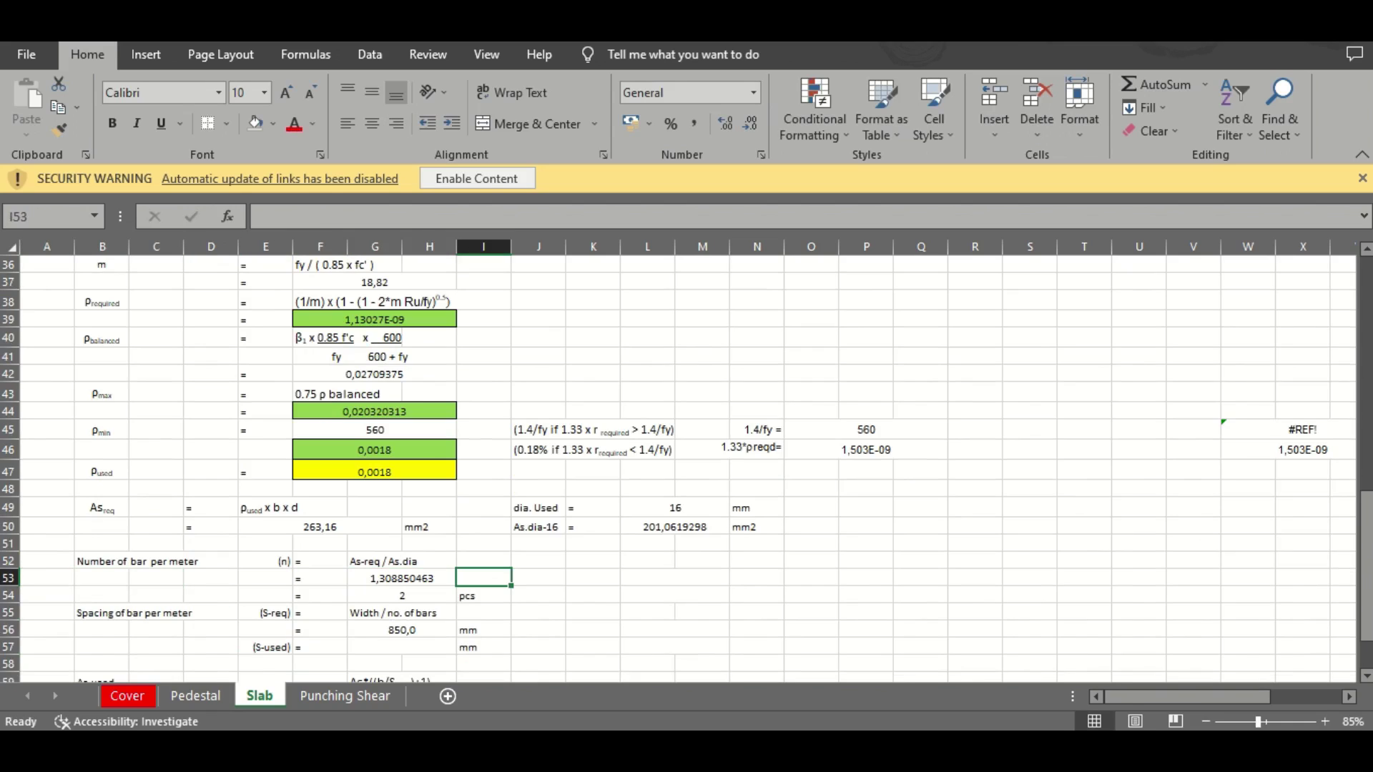
pyautogui.press('Left')
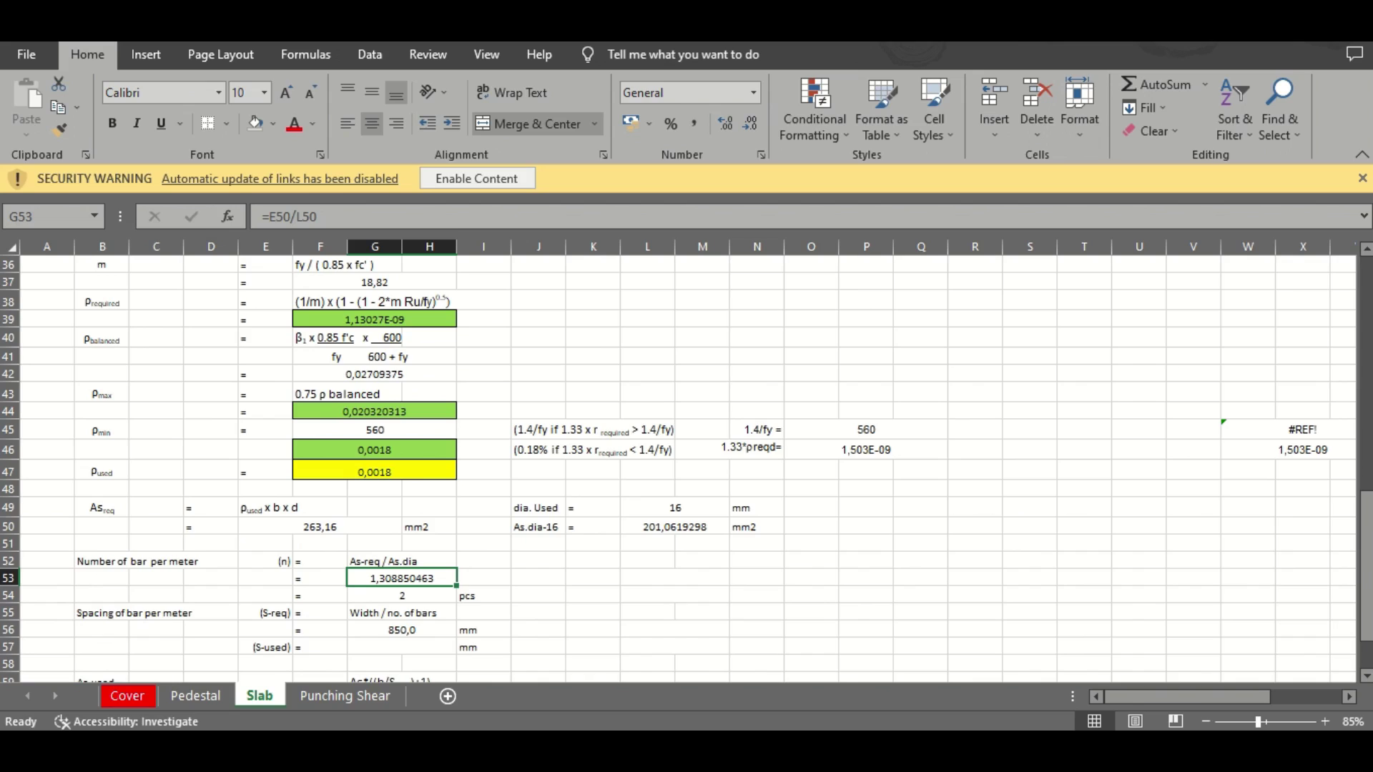
pyautogui.press('Down')
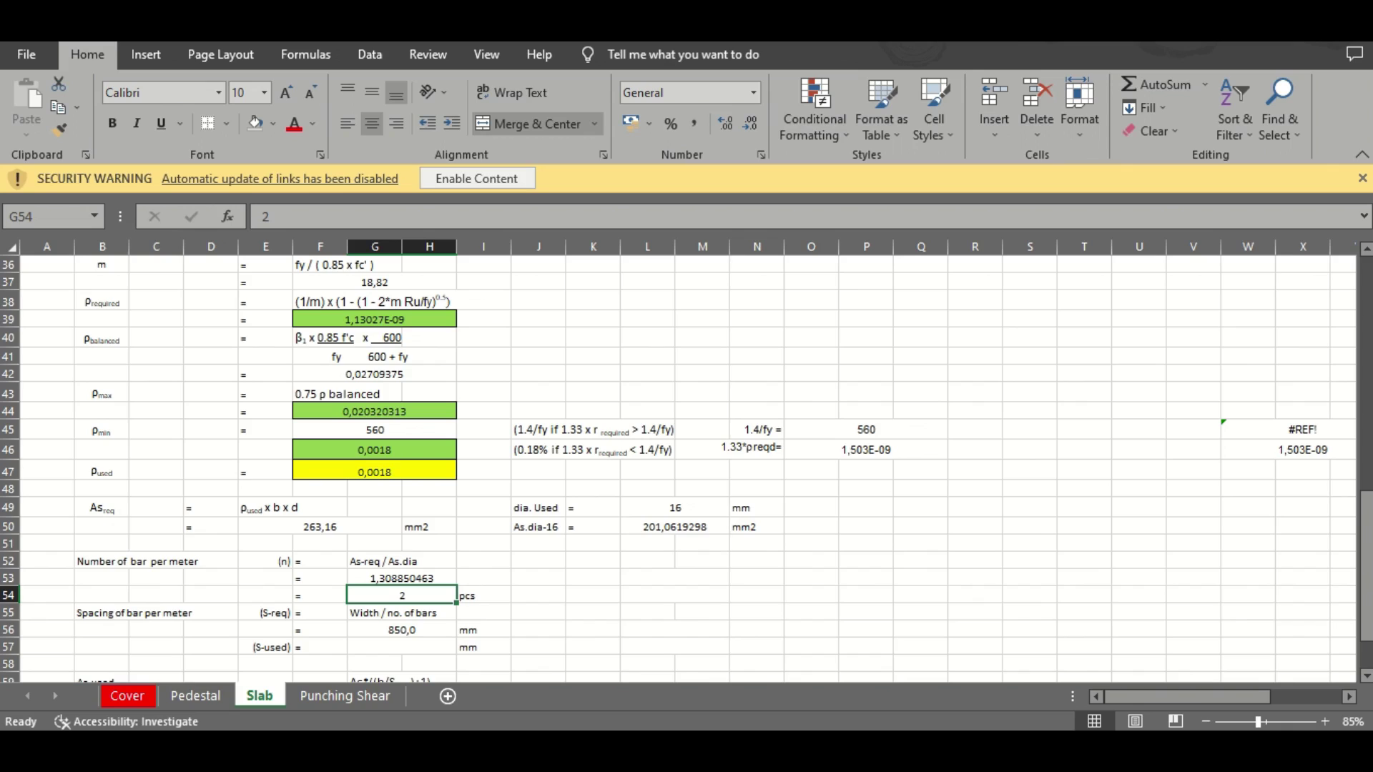
pyautogui.press('Down')
pyautogui.press('Down')
pyautogui.press('Down')
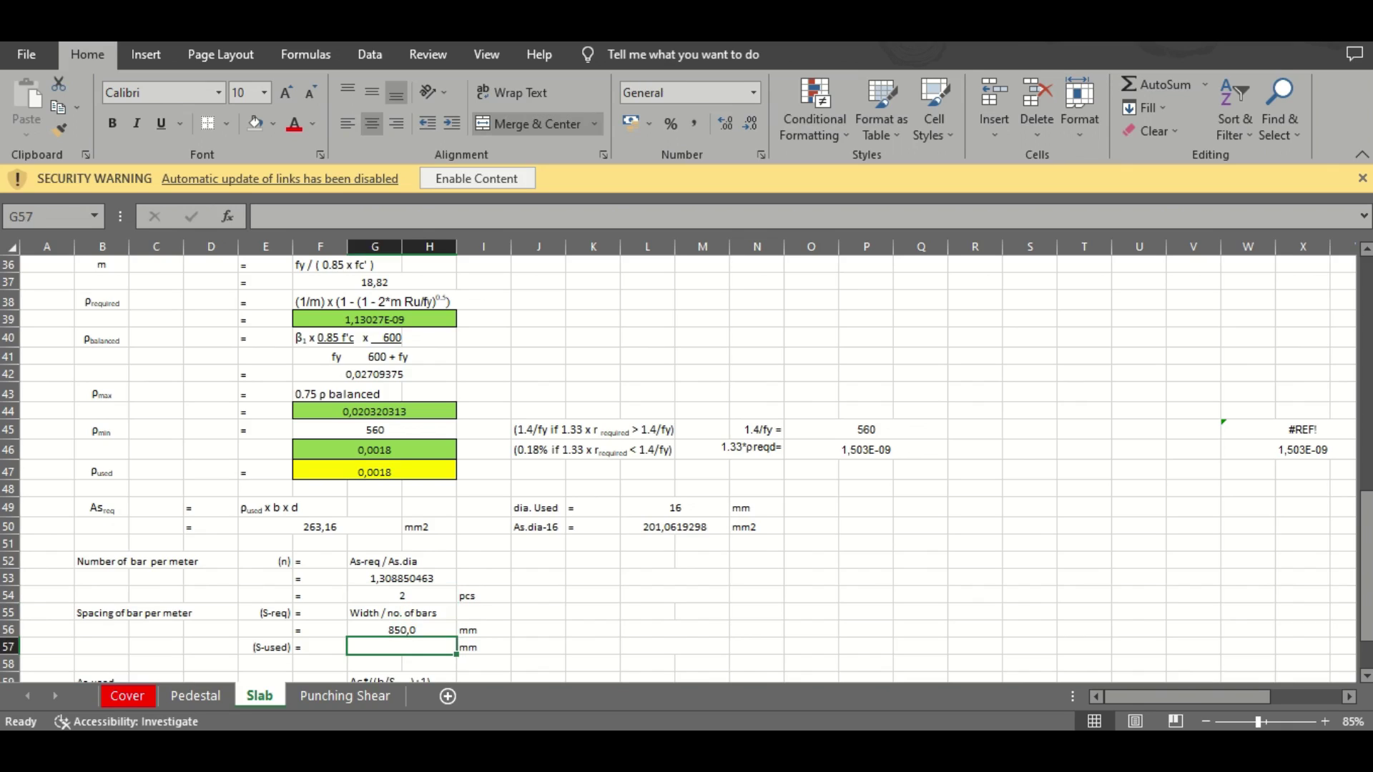
# Examine the required spacing formula in G56 and trace its references to the width b and the adopted number of bars
pyautogui.press('Up')
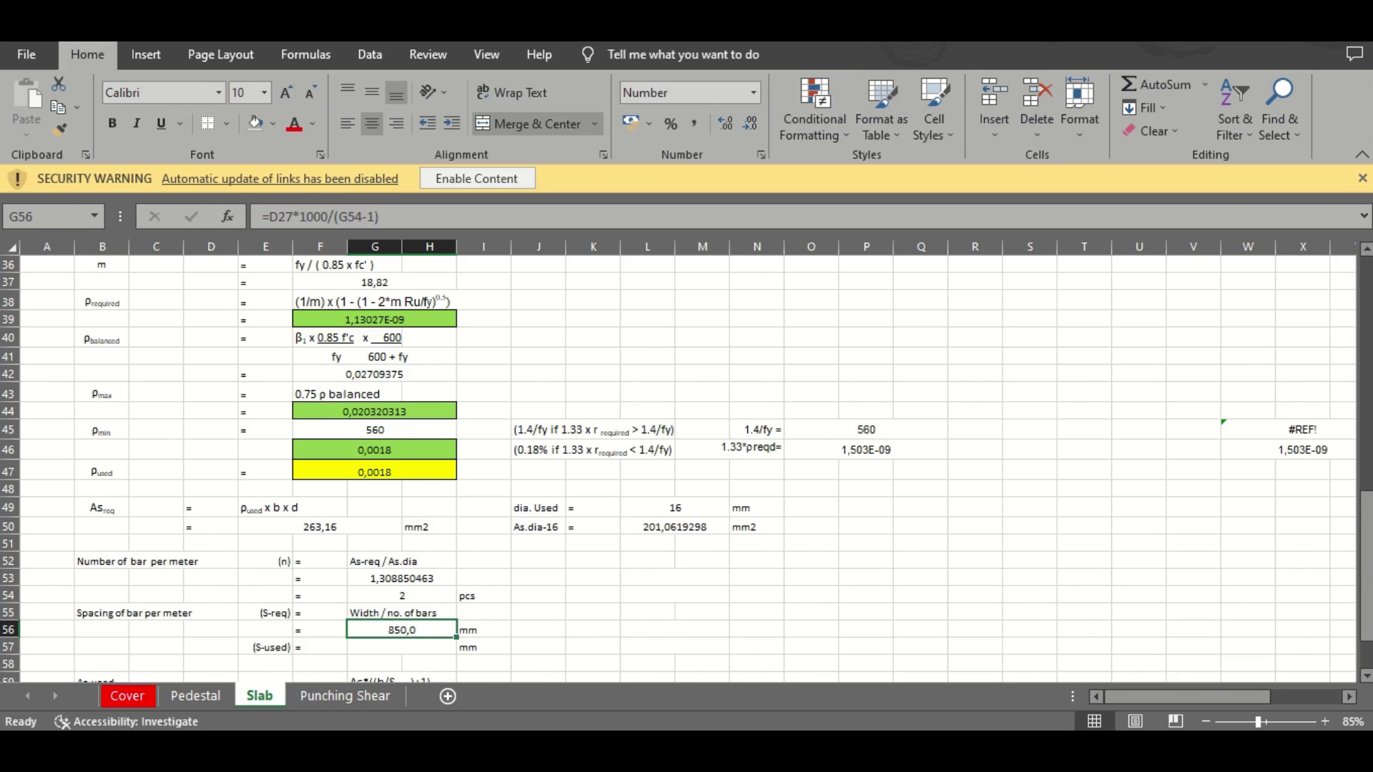
pyautogui.click(433, 209)
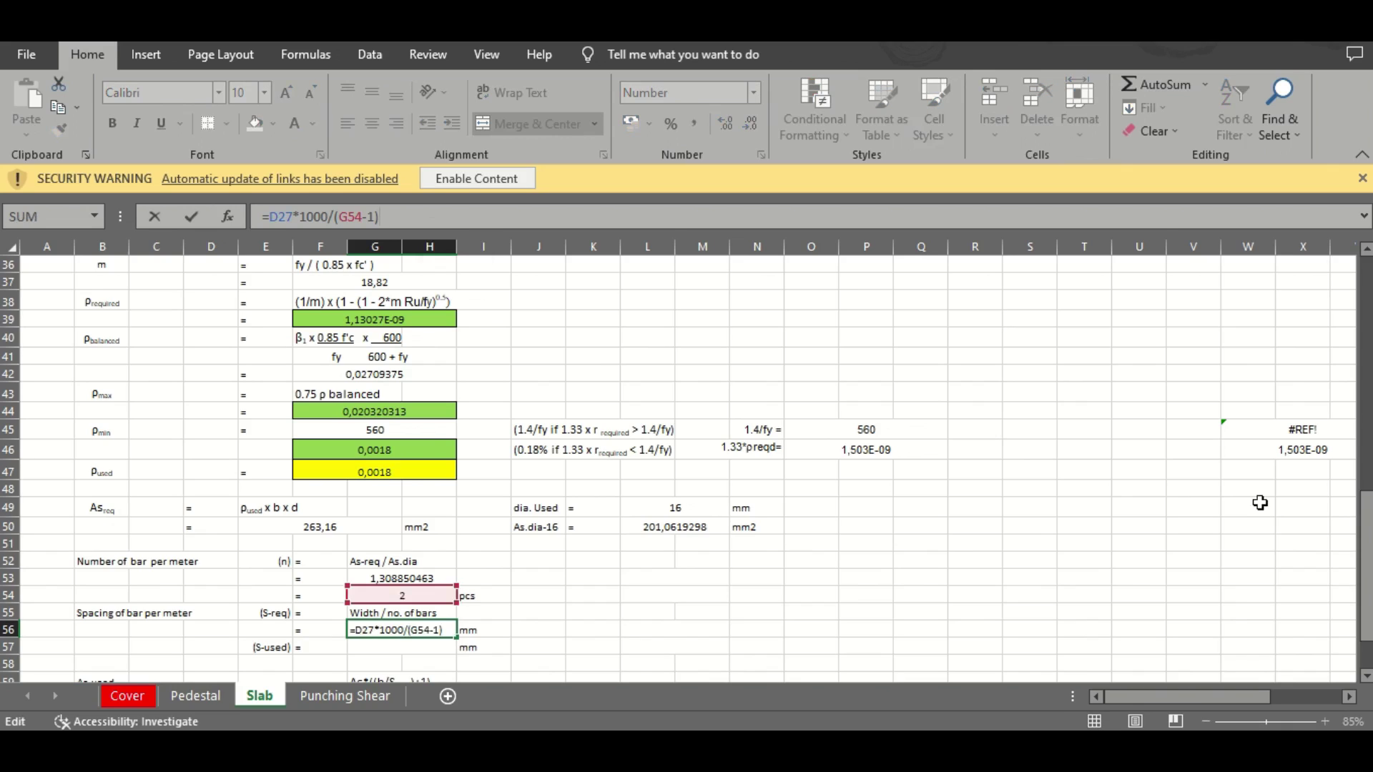
pyautogui.click(1367, 557)
pyautogui.moveTo(1367, 557); pyautogui.dragTo(1362, 411)
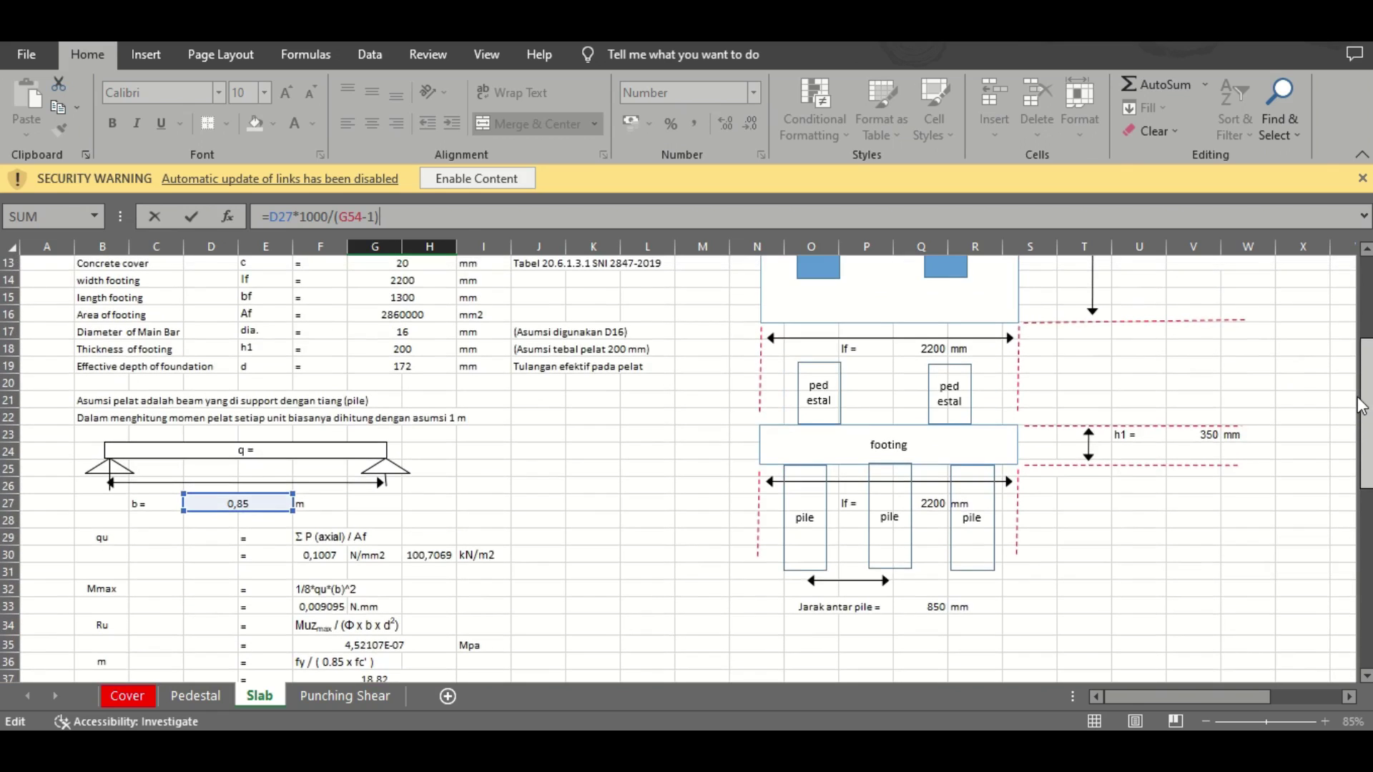
pyautogui.press('Return')
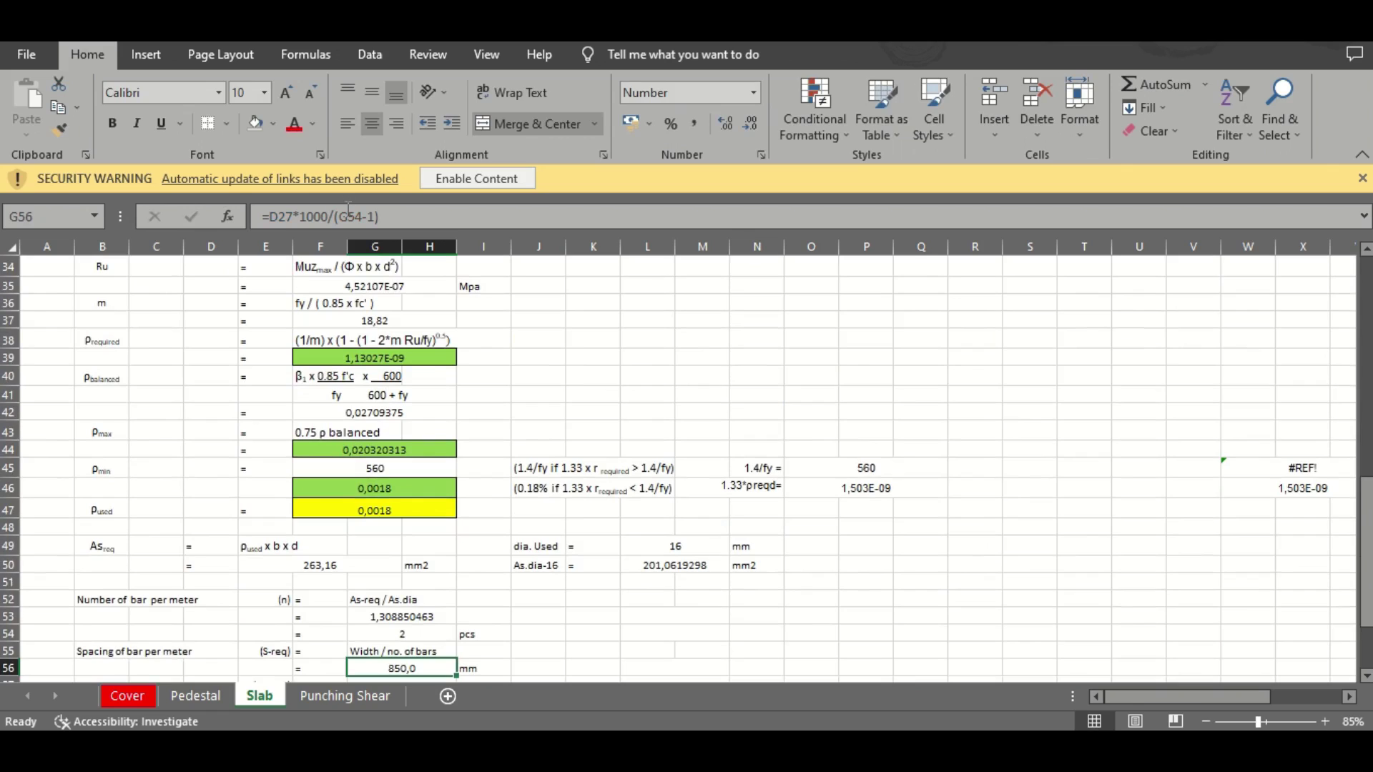
pyautogui.click(348, 216)
pyautogui.moveTo(1366, 477); pyautogui.dragTo(1365, 461)
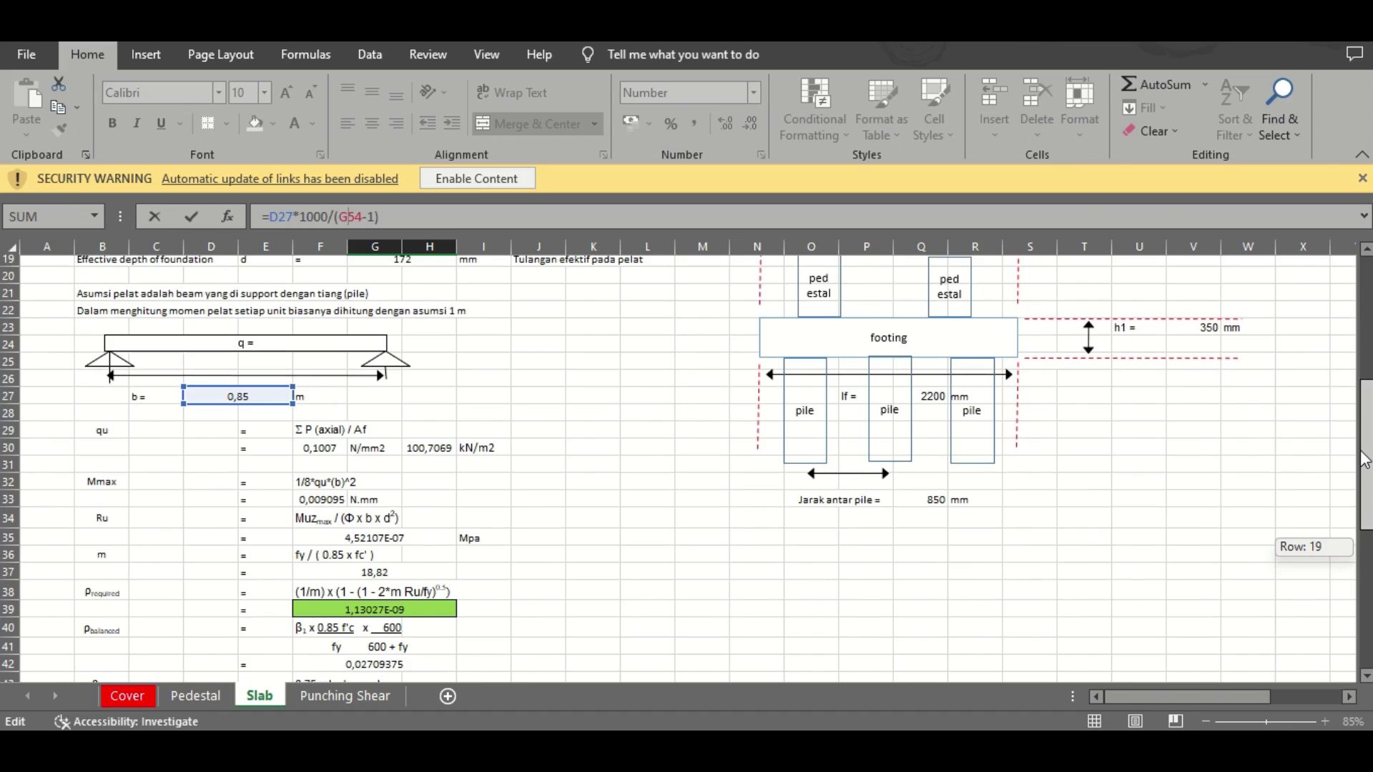
pyautogui.moveTo(1366, 461); pyautogui.dragTo(1365, 602)
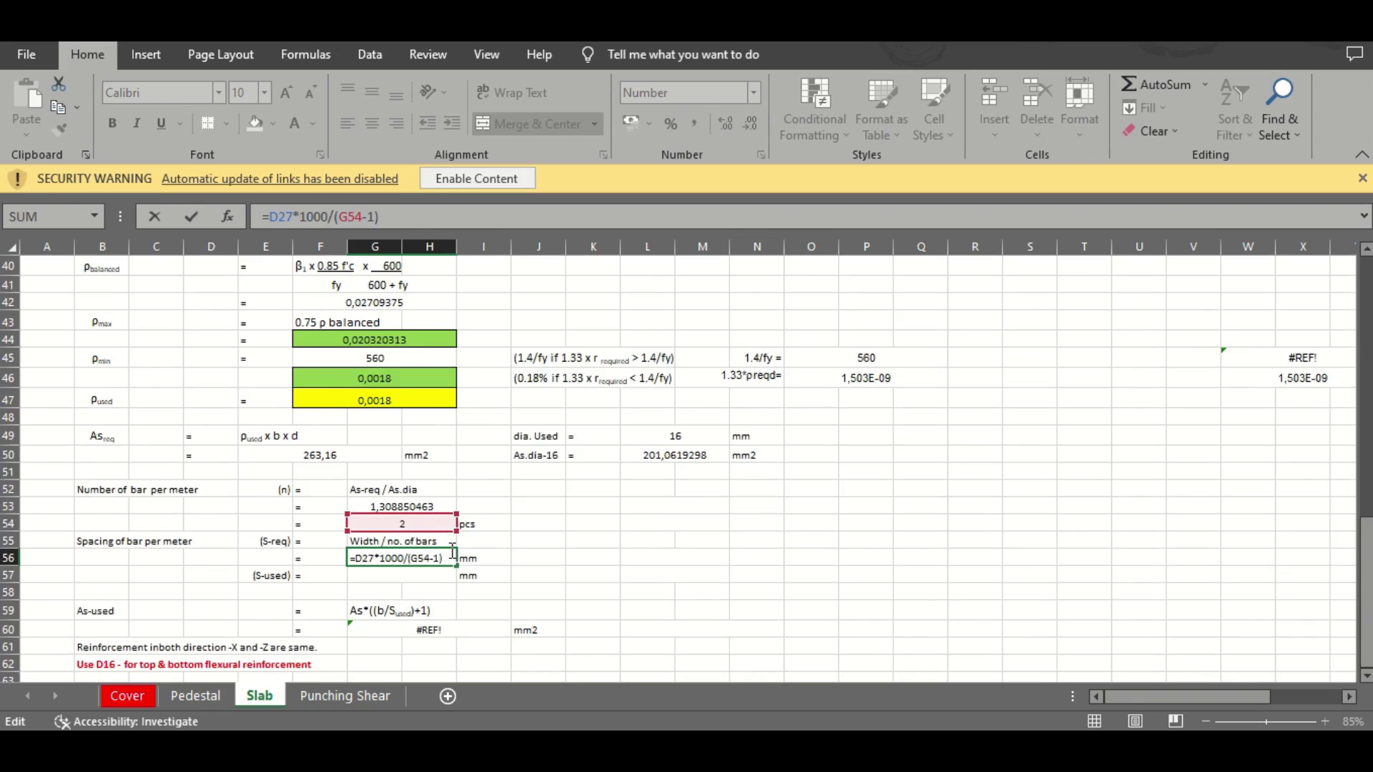
pyautogui.press('Return')
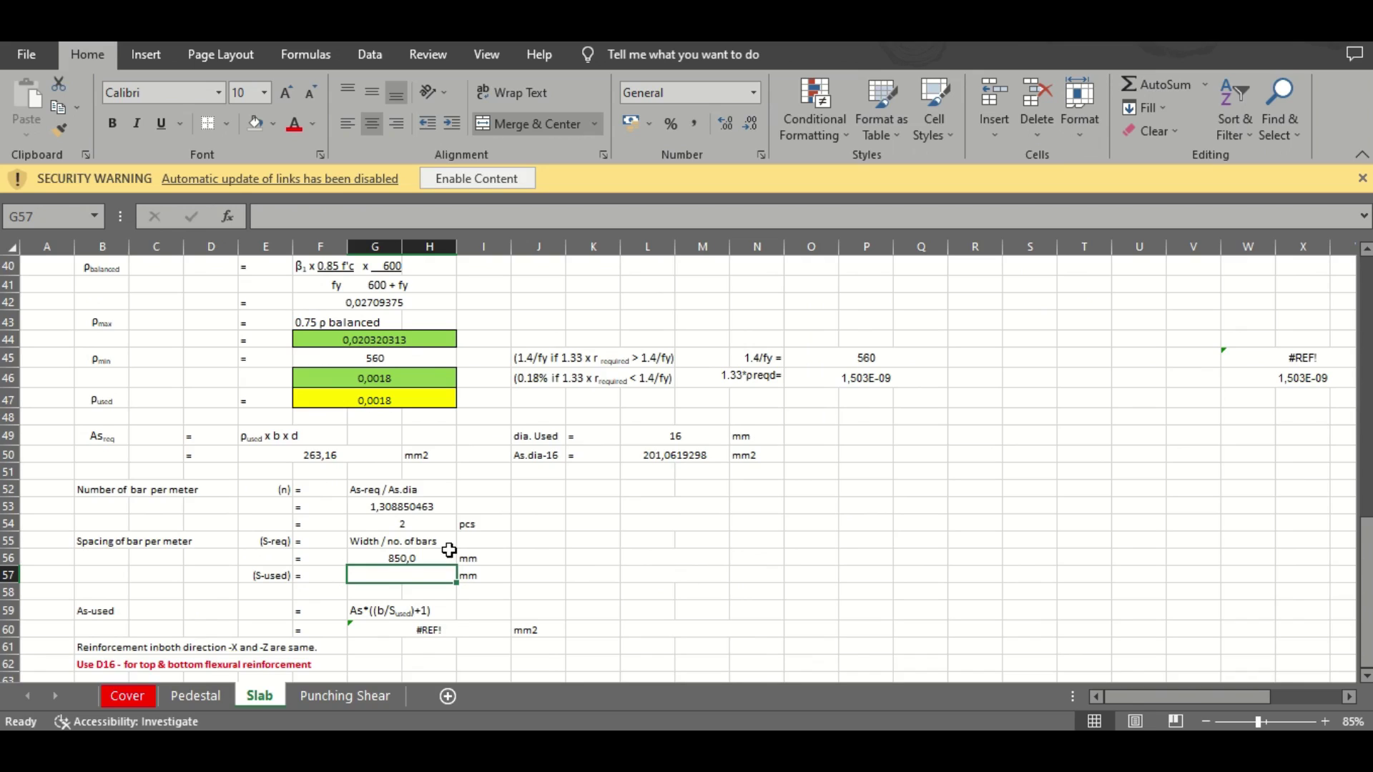
# Set the used bar spacing (S-used) in G57 to 200 mm
pyautogui.write('200')
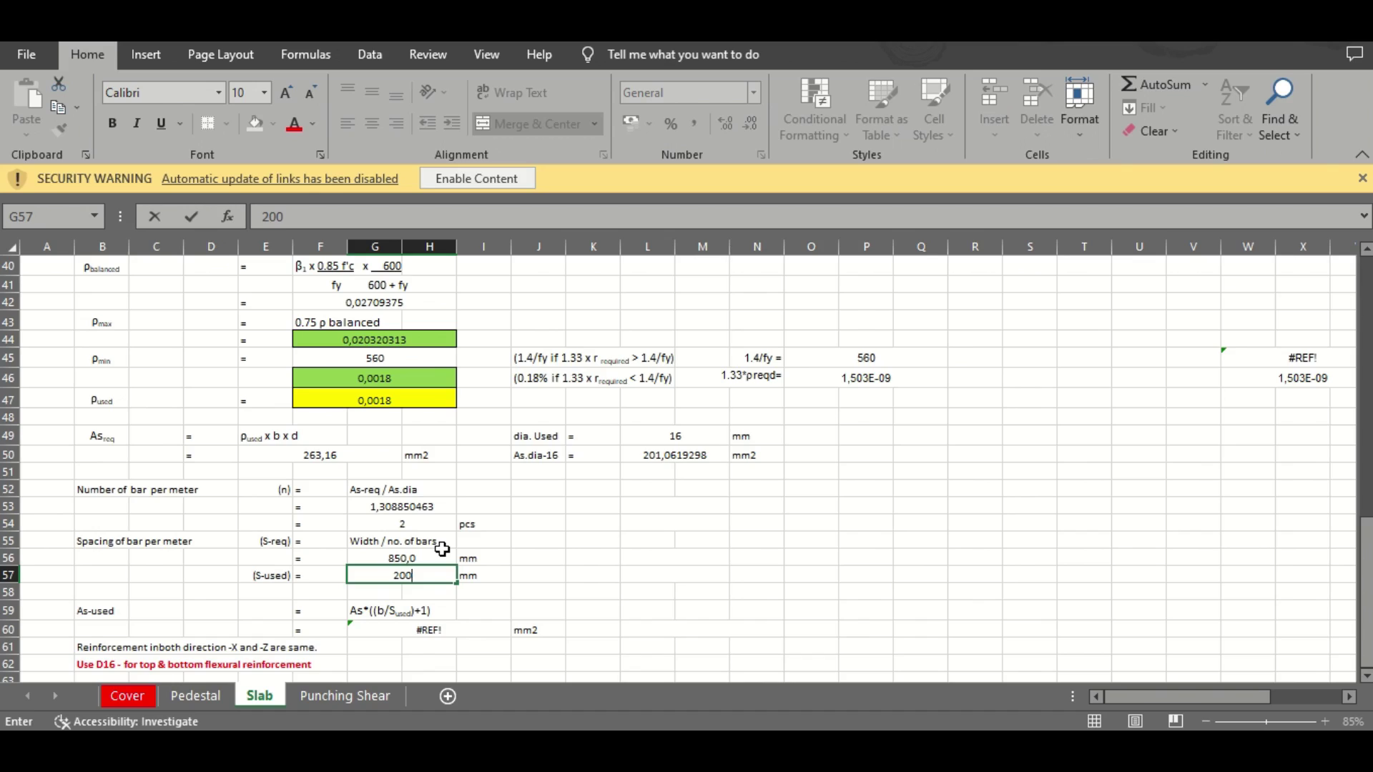
pyautogui.press('Return')
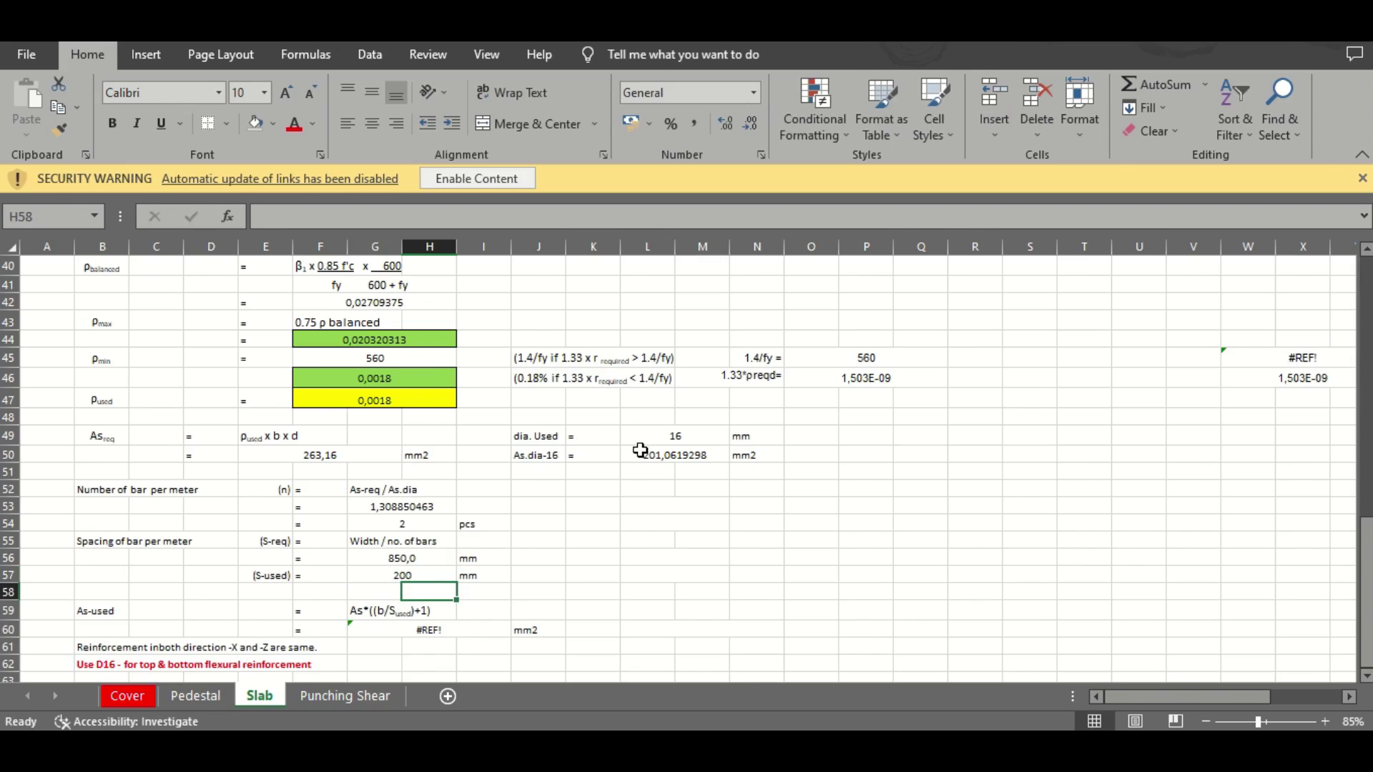
pyautogui.click(551, 558)
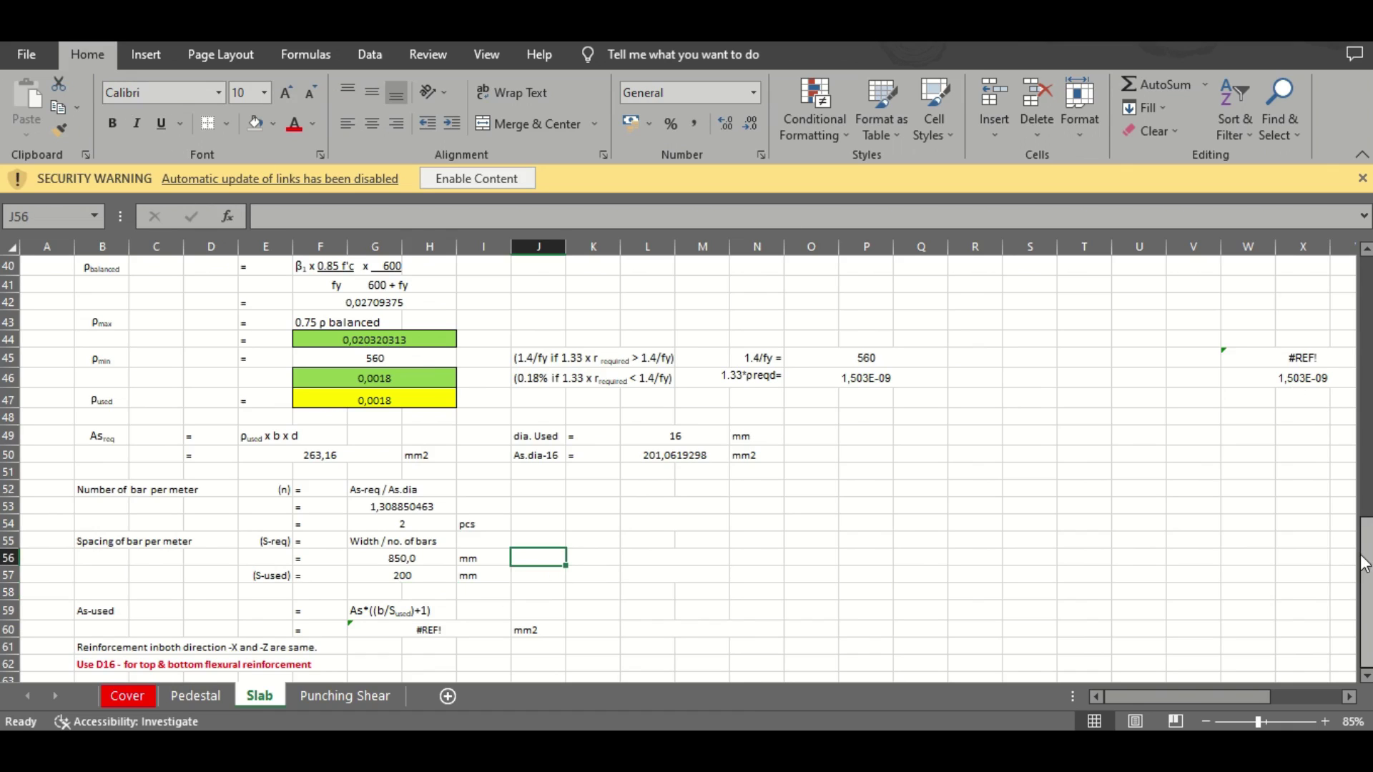
# Copy the pile-spacing dimension arrow to the blank area above row 59 and stretch it across columns L to P
pyautogui.moveTo(1363, 563); pyautogui.dragTo(1364, 408)
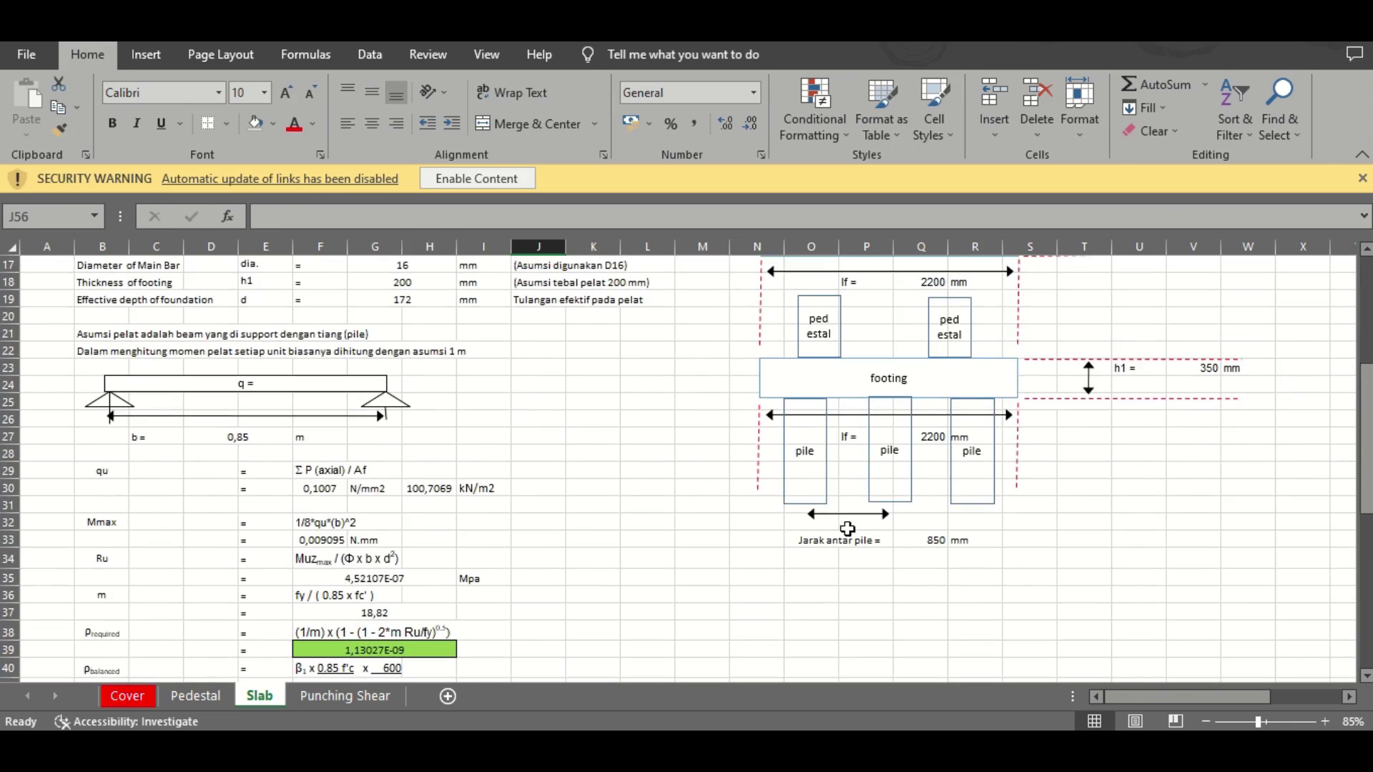
pyautogui.click(840, 516)
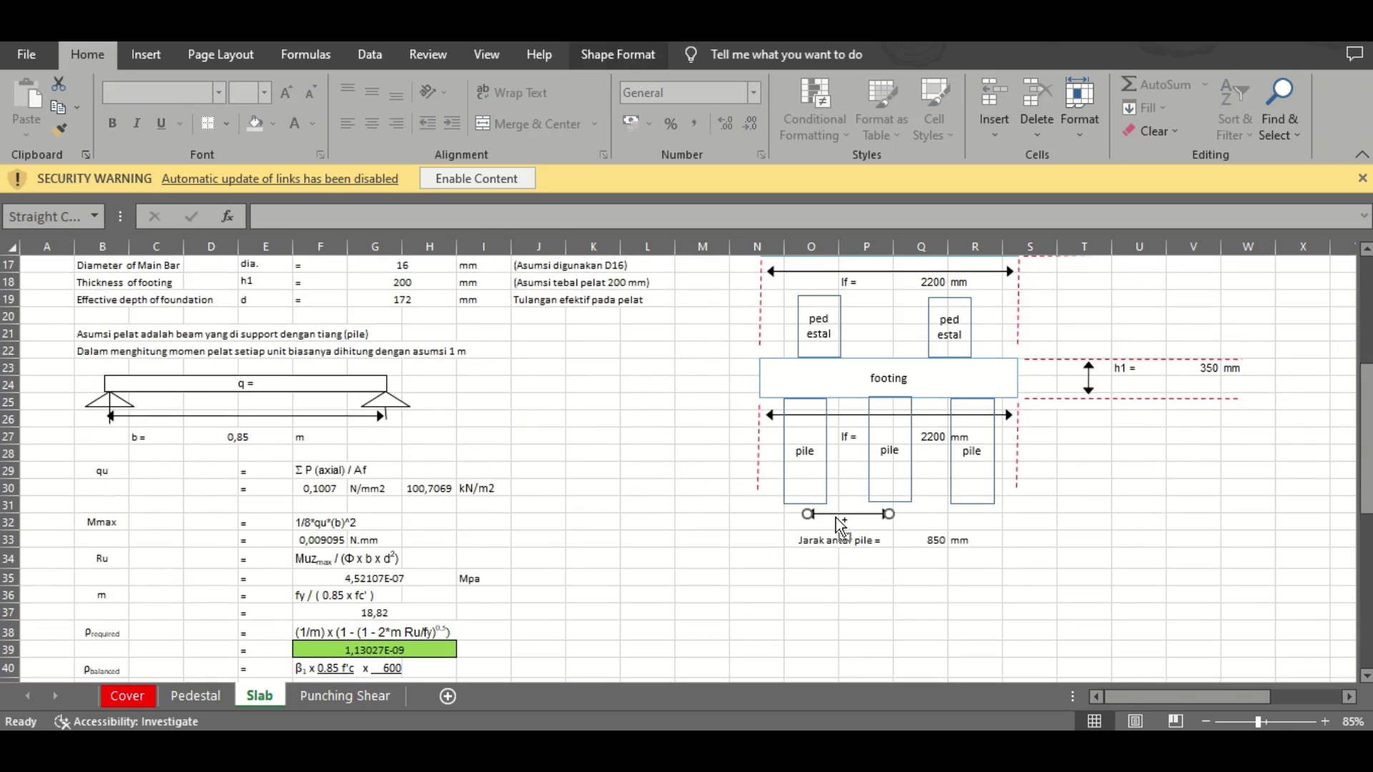
pyautogui.click(1366, 646)
pyautogui.click(619, 606)
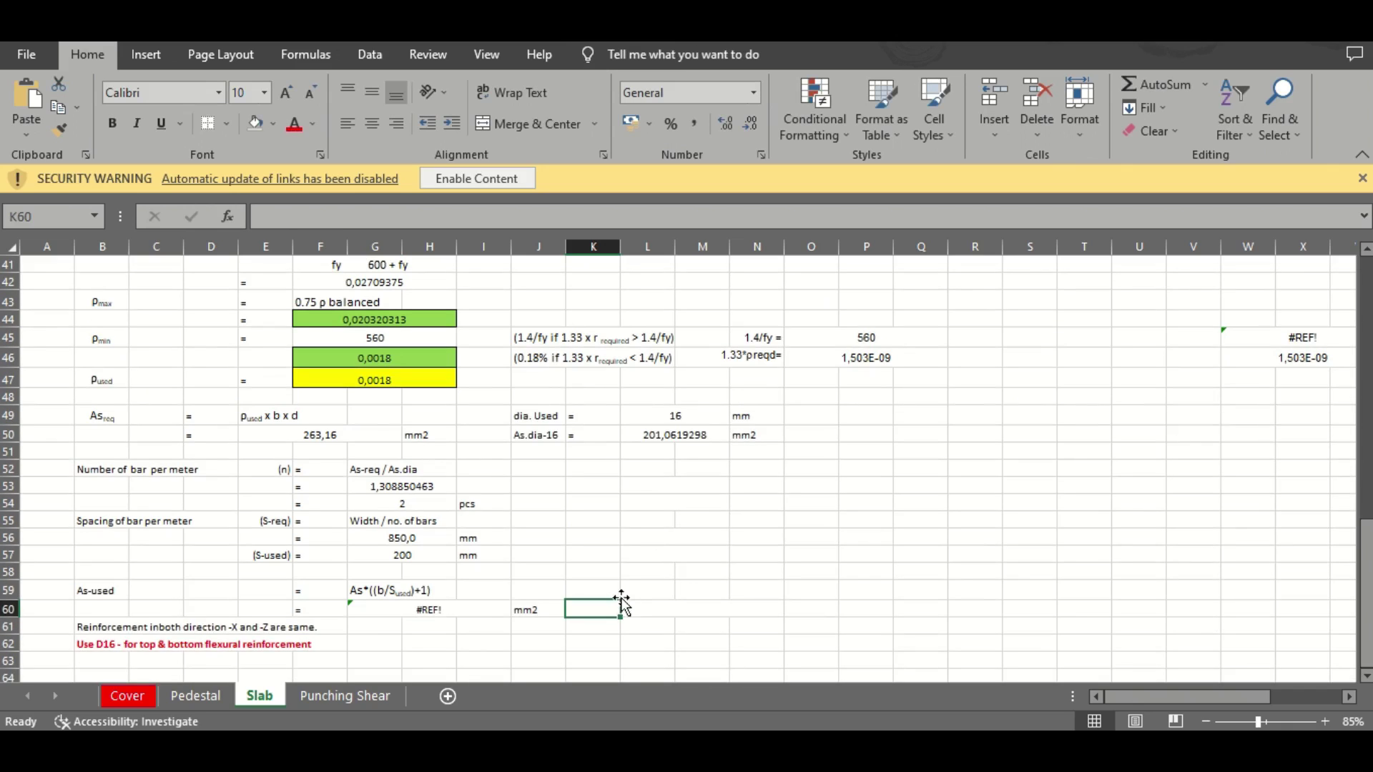
pyautogui.click(630, 591)
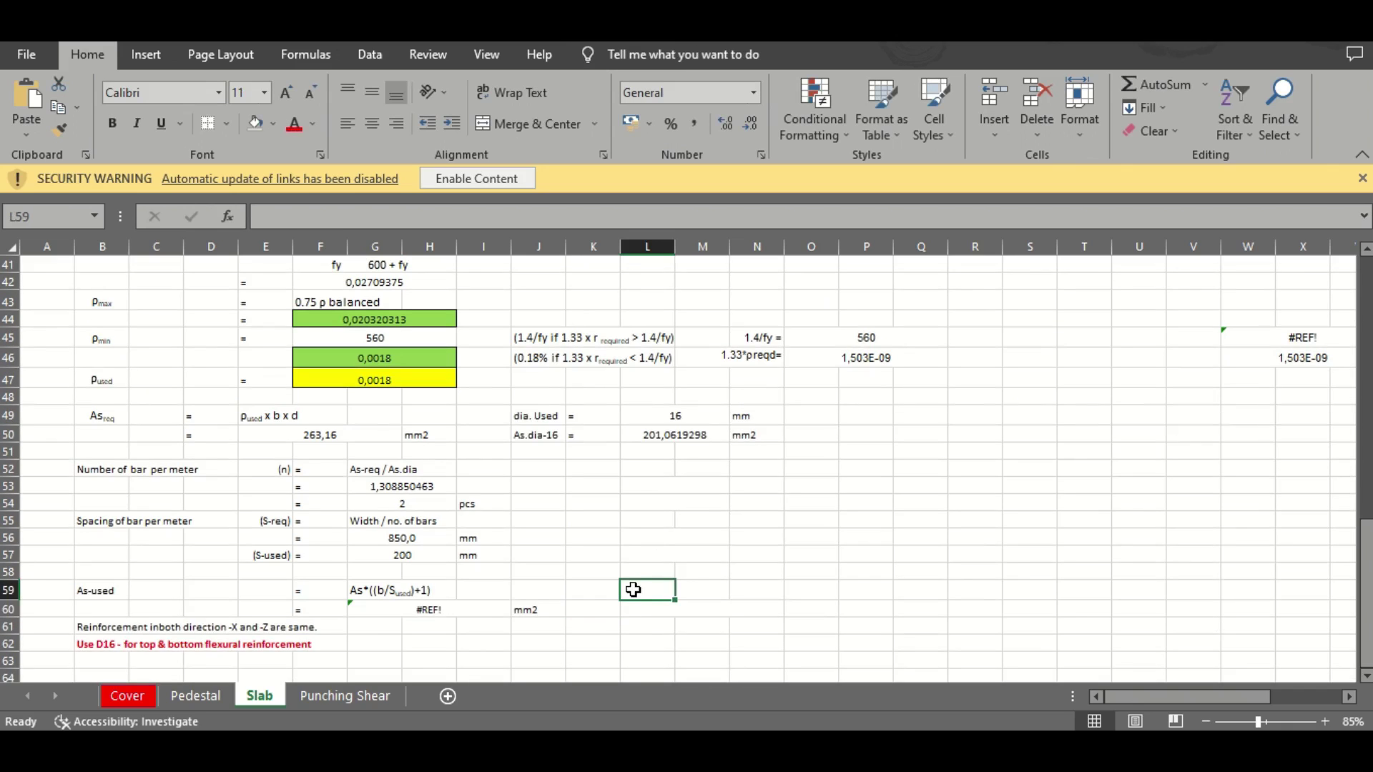
pyautogui.hotkey('ctrl', 'v')
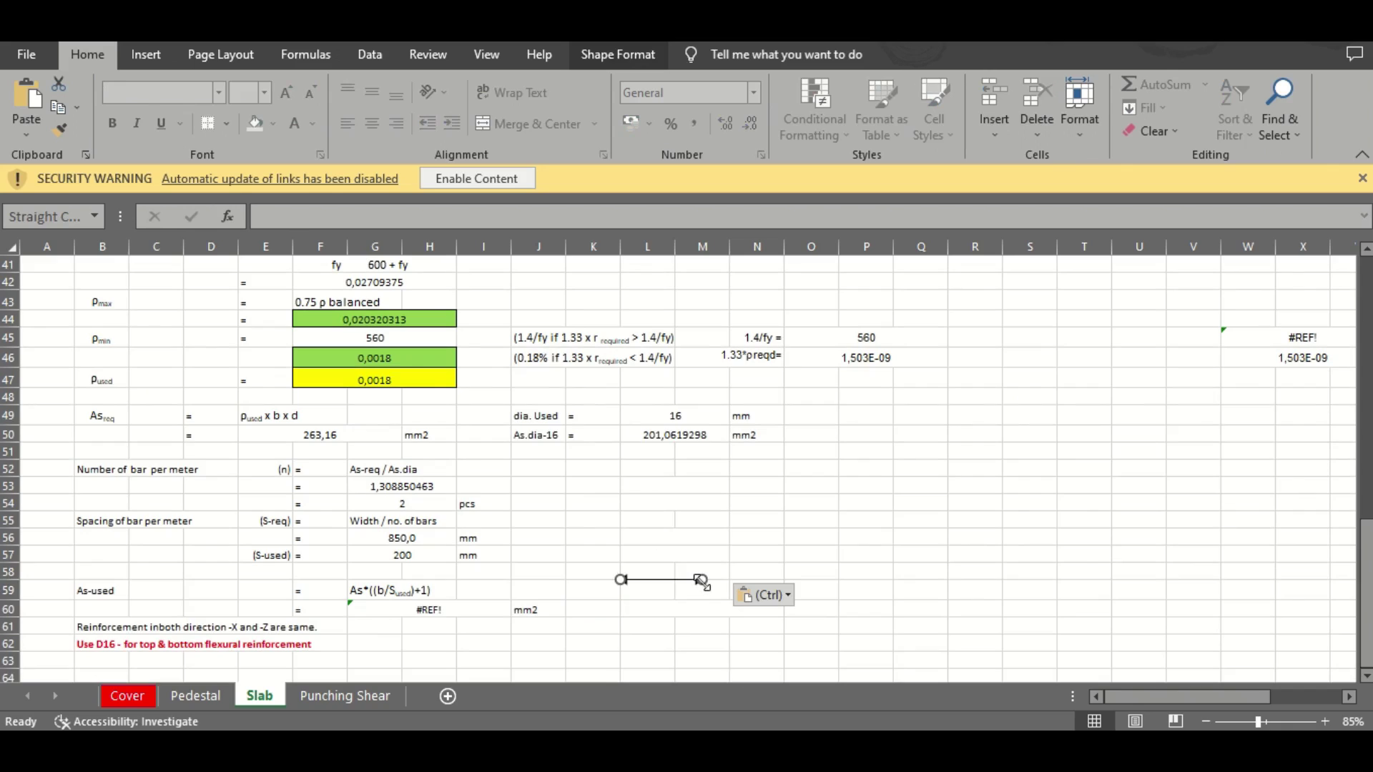
pyautogui.moveTo(703, 579); pyautogui.dragTo(852, 563)
# Merge and center cells L59:P59 below the copied arrow and label them "1 m"
pyautogui.click(647, 589)
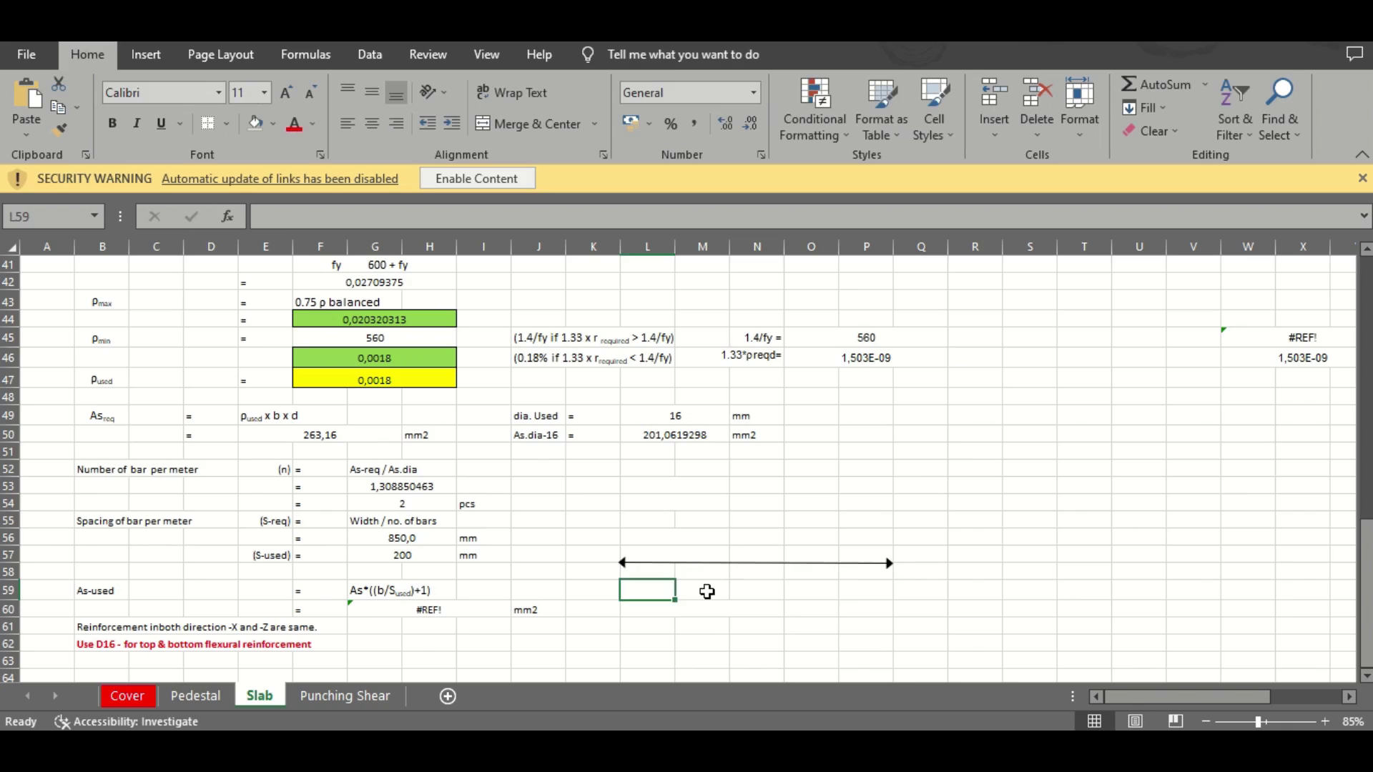
pyautogui.hotkey('shift', 'Right')
pyautogui.hotkey('shift', 'Left')
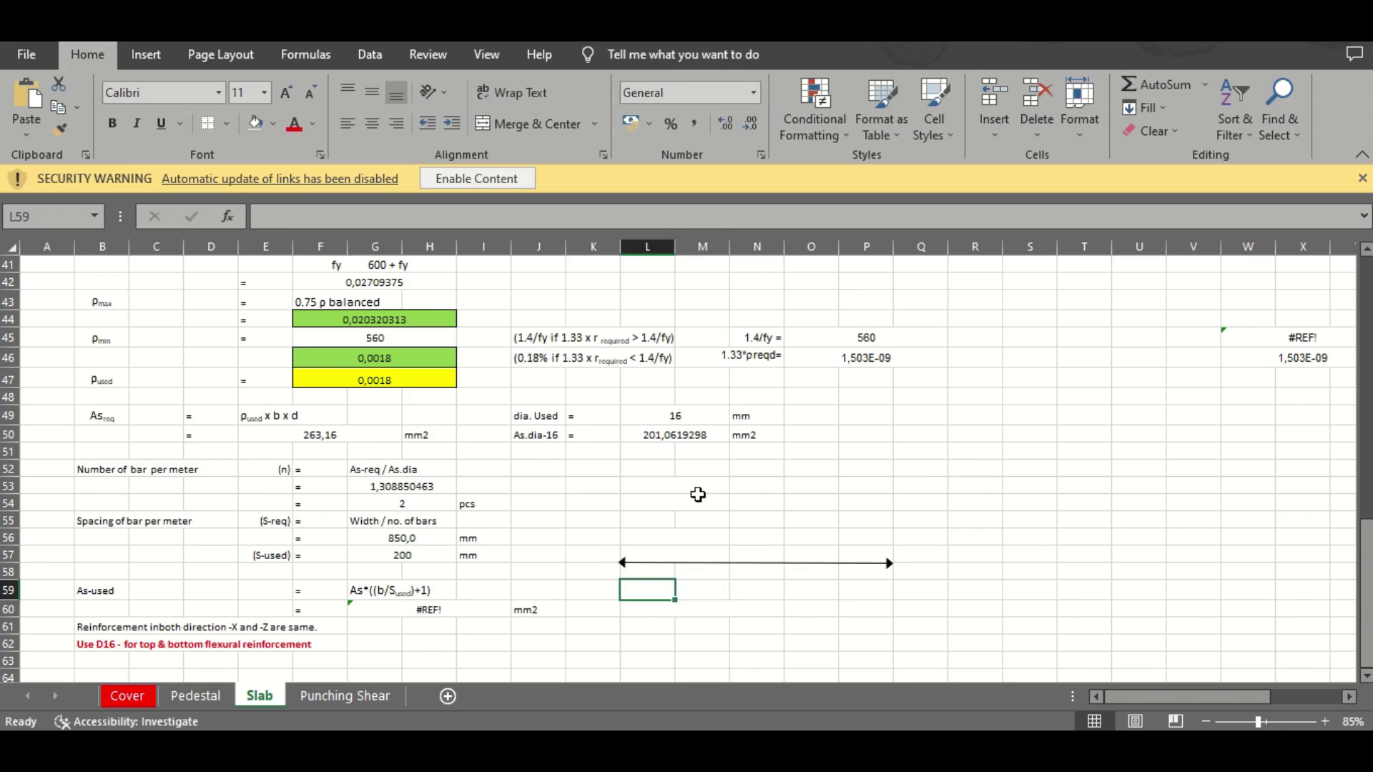
pyautogui.hotkey('shift', 'Right')
pyautogui.hotkey('shift', 'Right')
pyautogui.hotkey('shift', 'Right')
pyautogui.hotkey('shift', 'Right')
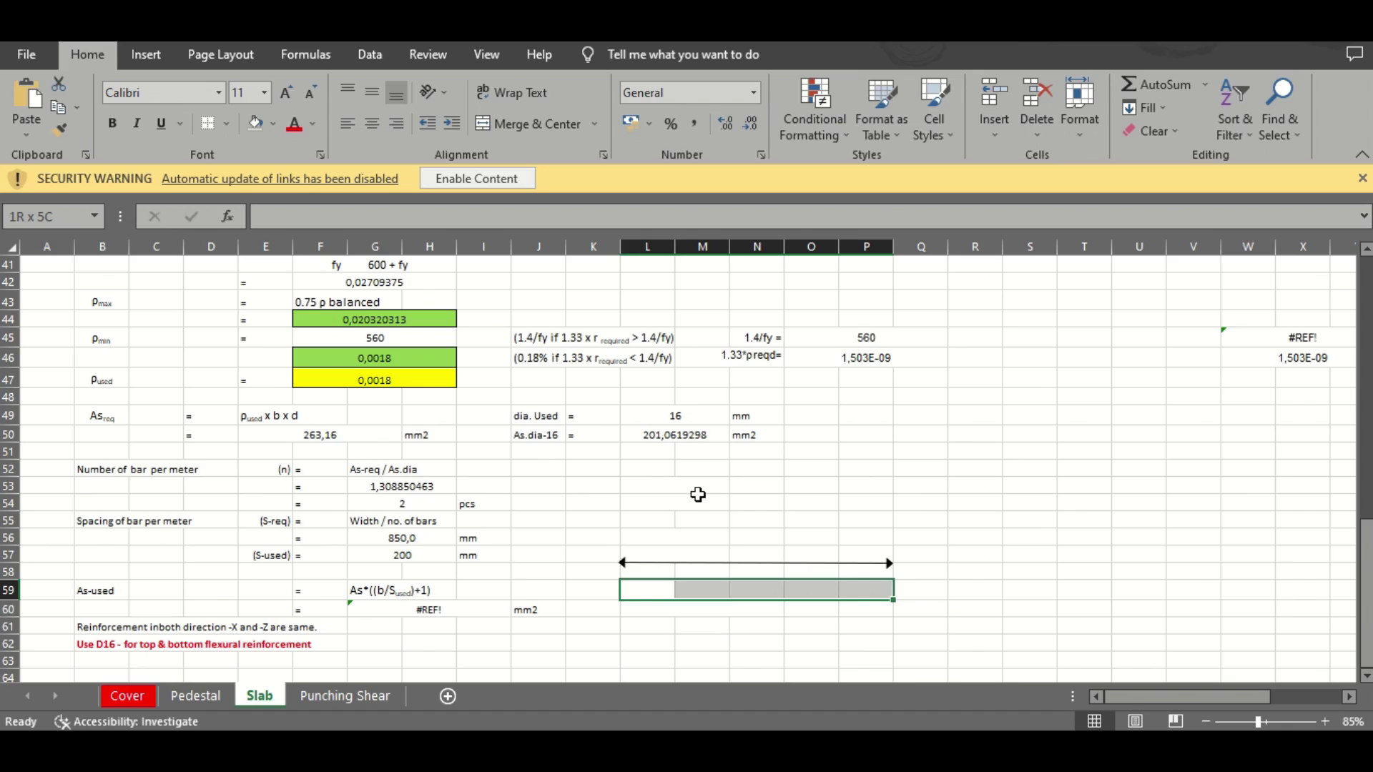
pyautogui.click(509, 129)
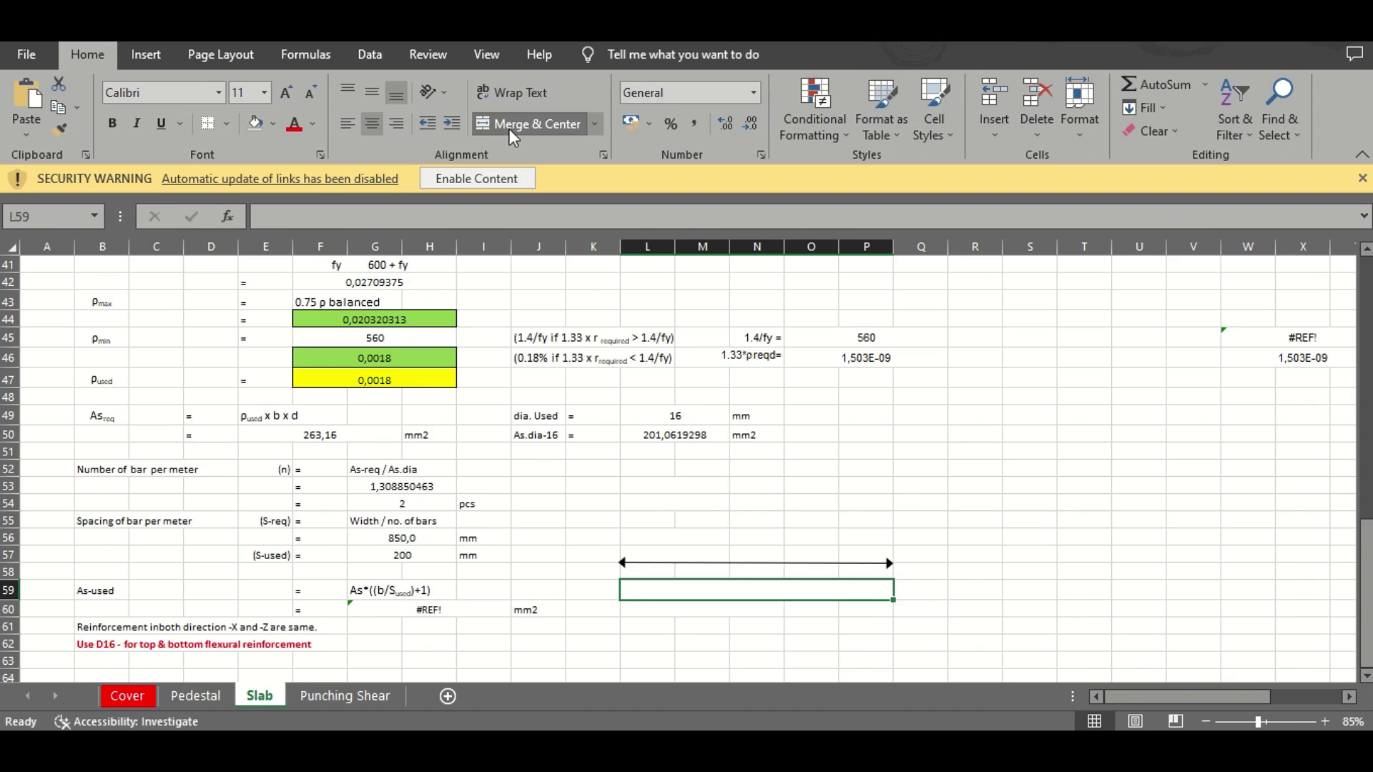
pyautogui.write('1')
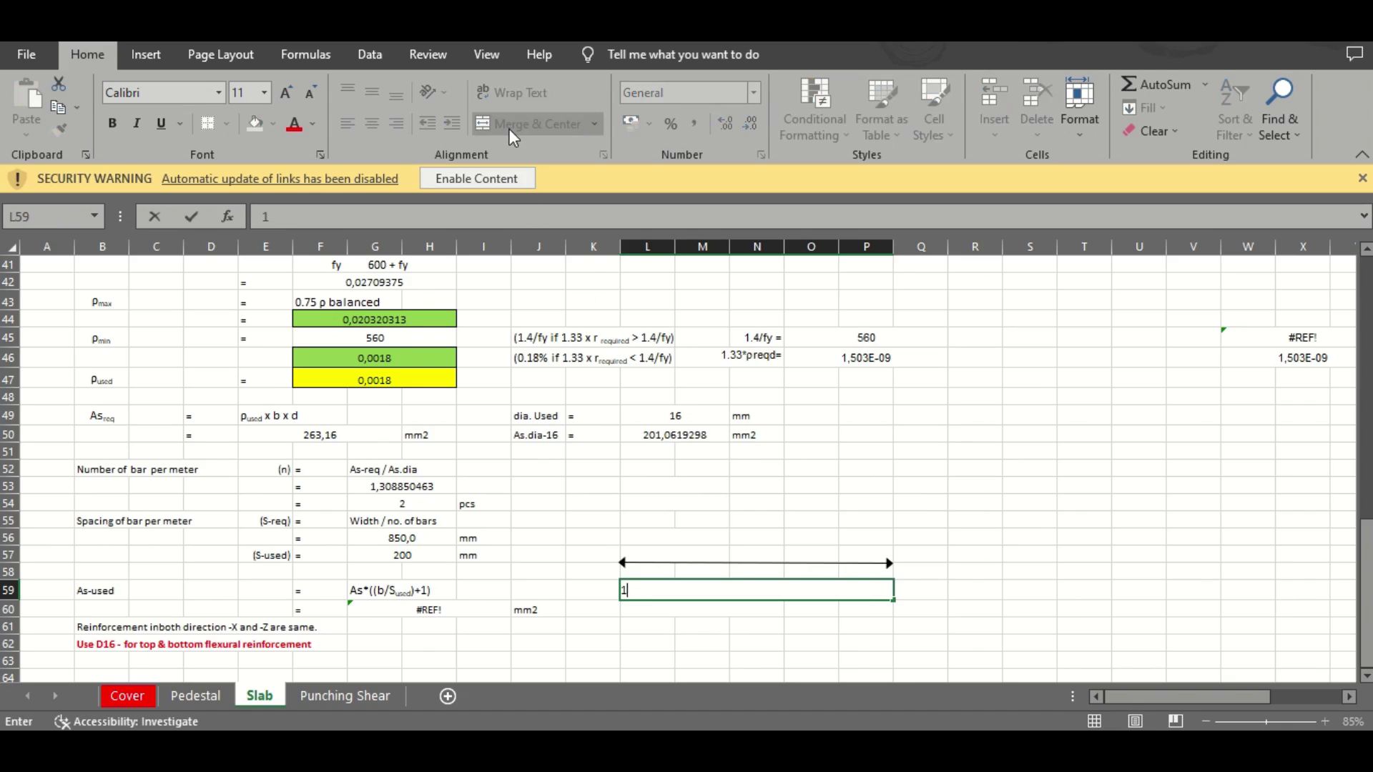
pyautogui.write(' m')
pyautogui.press('Return')
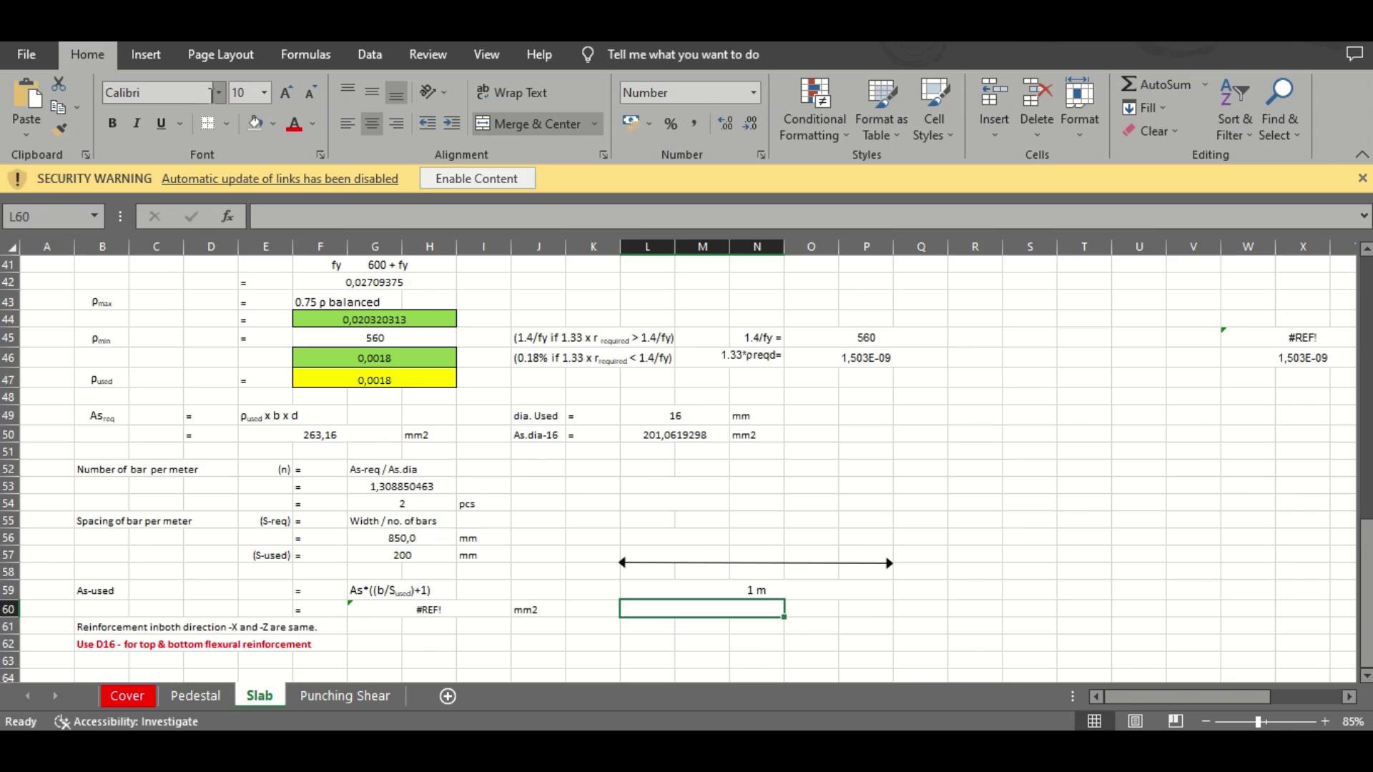
# Draw a small oval about 0.25 cm high and 0.28 cm wide just above the 1 m arrow in column L as a bar
pyautogui.click(157, 63)
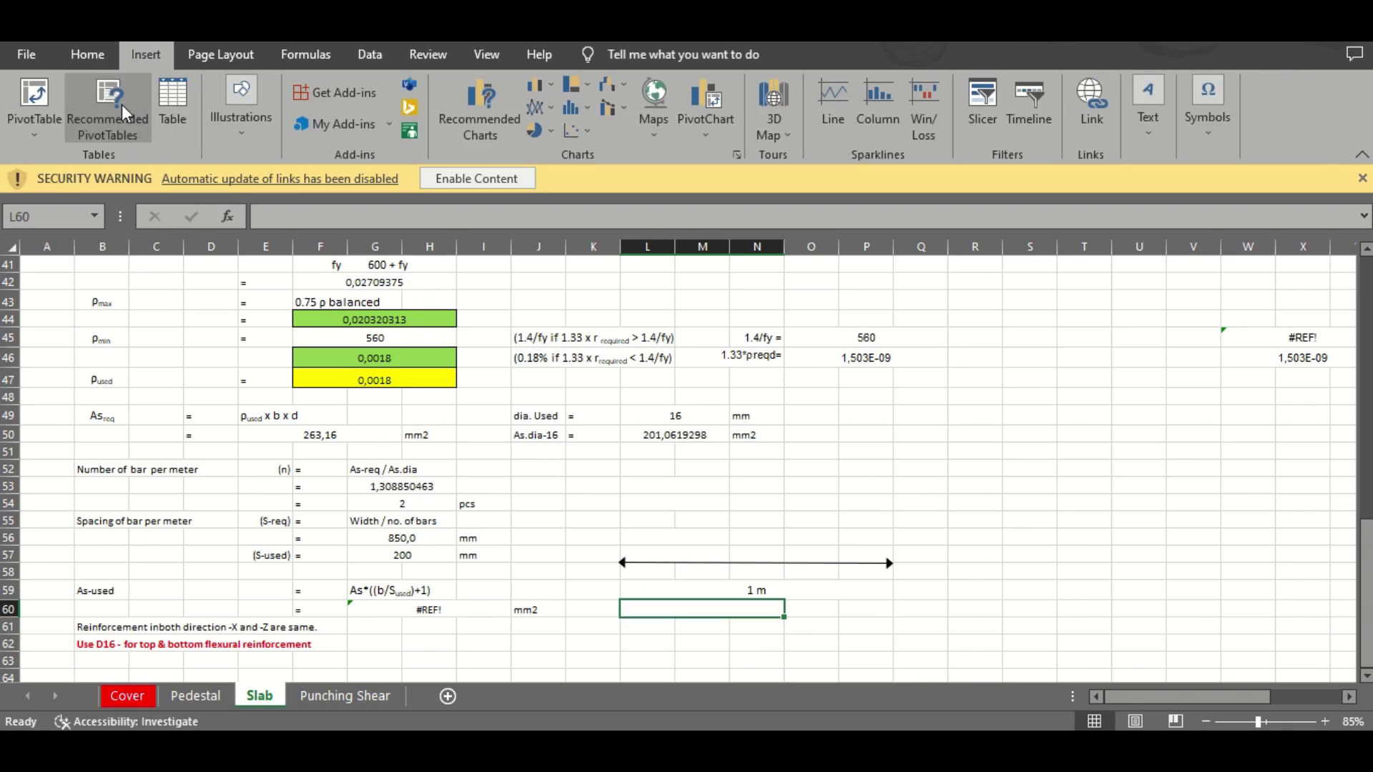
pyautogui.click(266, 126)
pyautogui.click(279, 207)
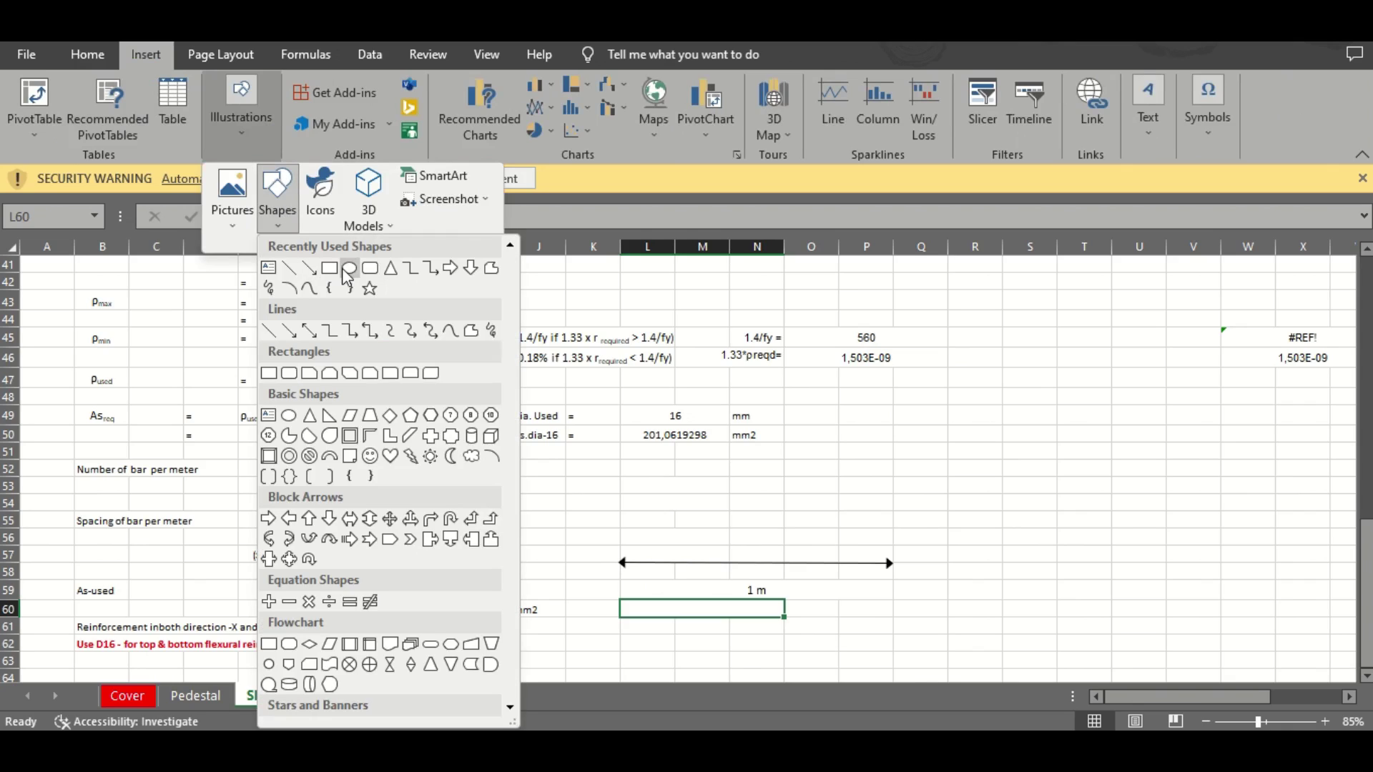
pyautogui.click(349, 268)
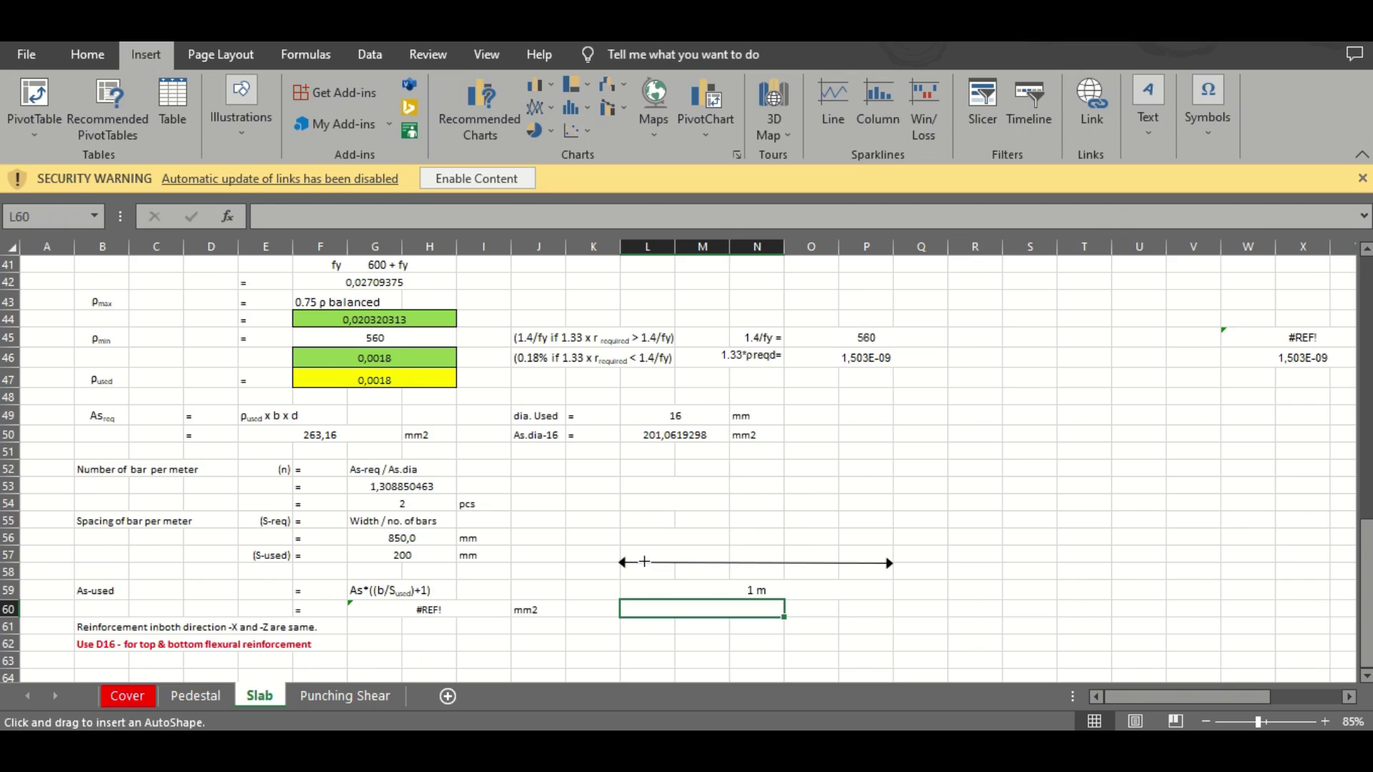
pyautogui.moveTo(644, 562); pyautogui.dragTo(660, 549)
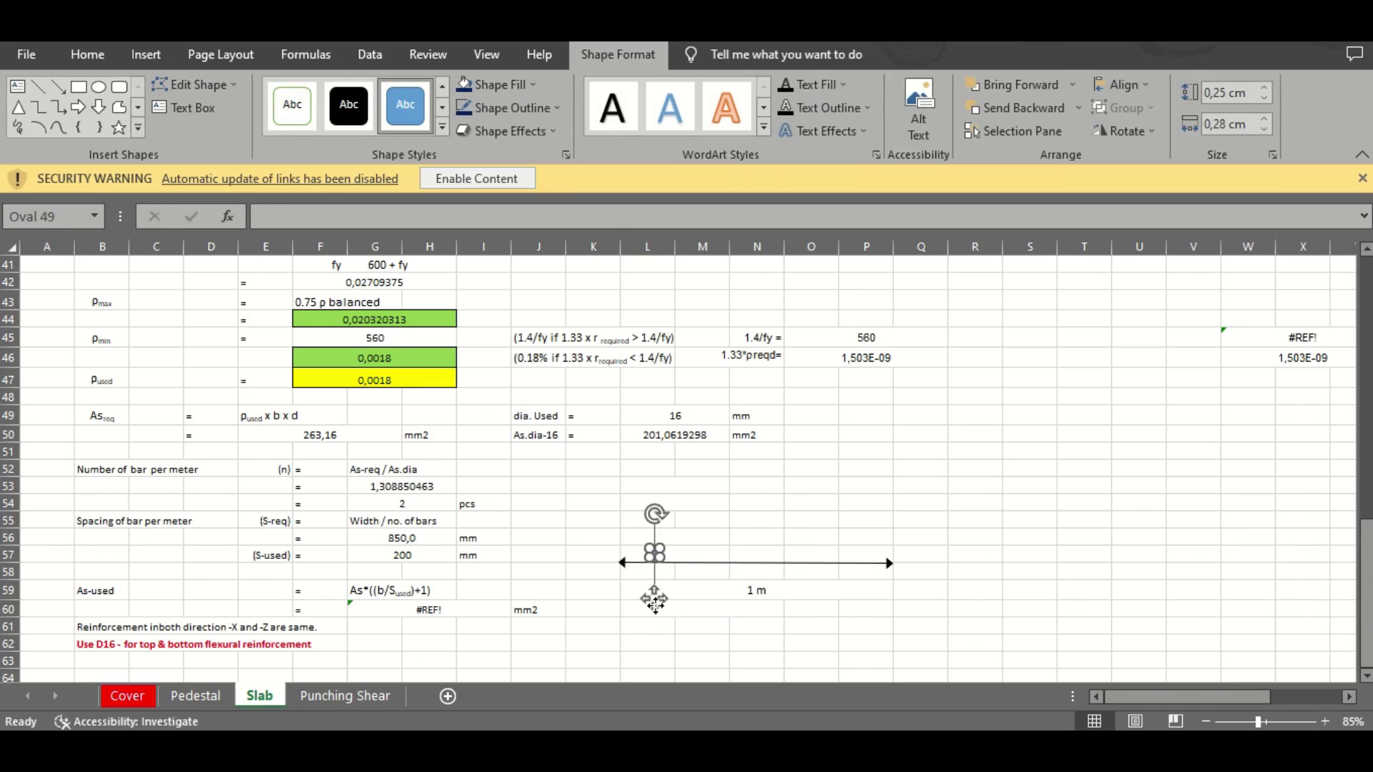
# Duplicate the bar circle to form a row of five evenly spaced circles along the 1 m arrow, across columns L to P
pyautogui.moveTo(655, 600)
pyautogui.mouseDown()
pyautogui.moveTo(641, 602)
pyautogui.moveTo(658, 569)
pyautogui.moveTo(697, 606)
pyautogui.moveTo(863, 601)
pyautogui.mouseUp()
pyautogui.hotkey('ctrl', 'v')
pyautogui.hotkey('ctrl', 'v')
pyautogui.hotkey('ctrl', 'v')
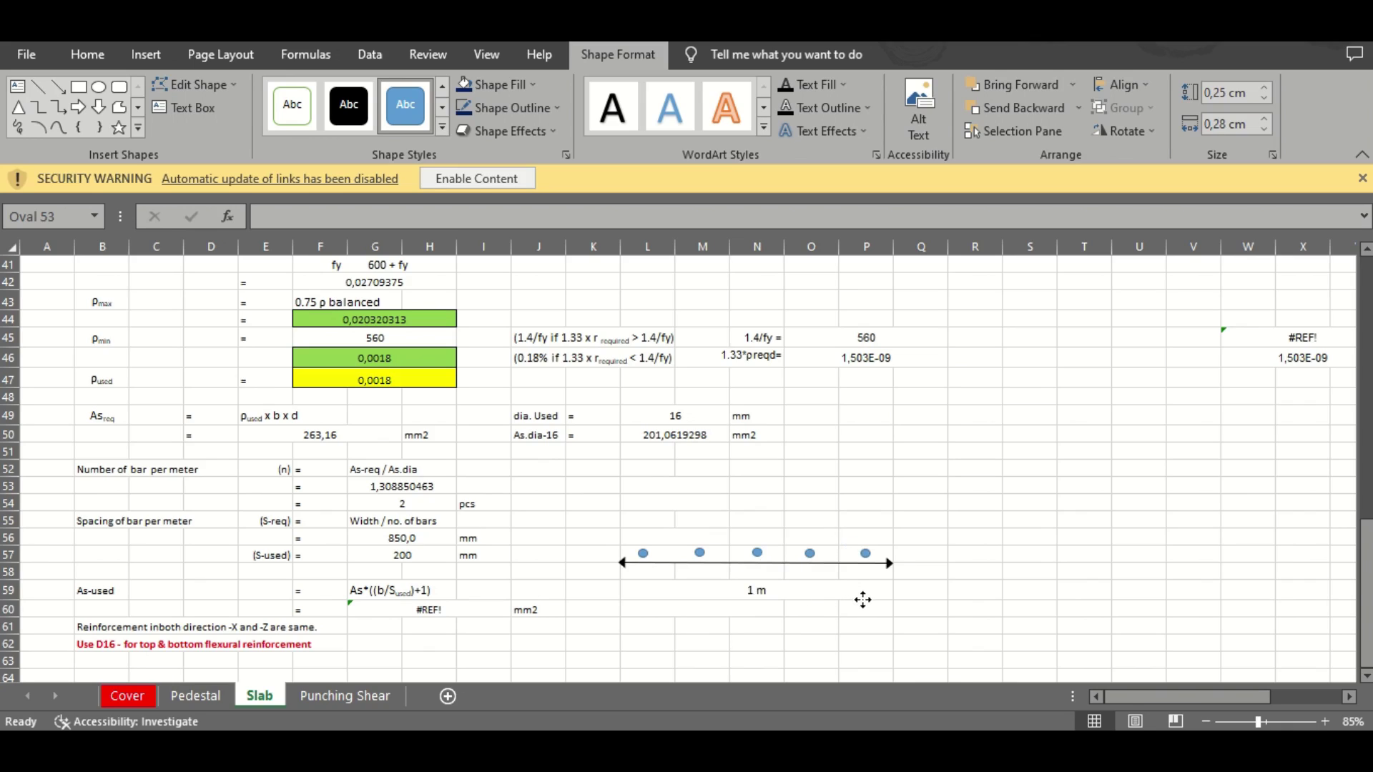
pyautogui.press('Escape')
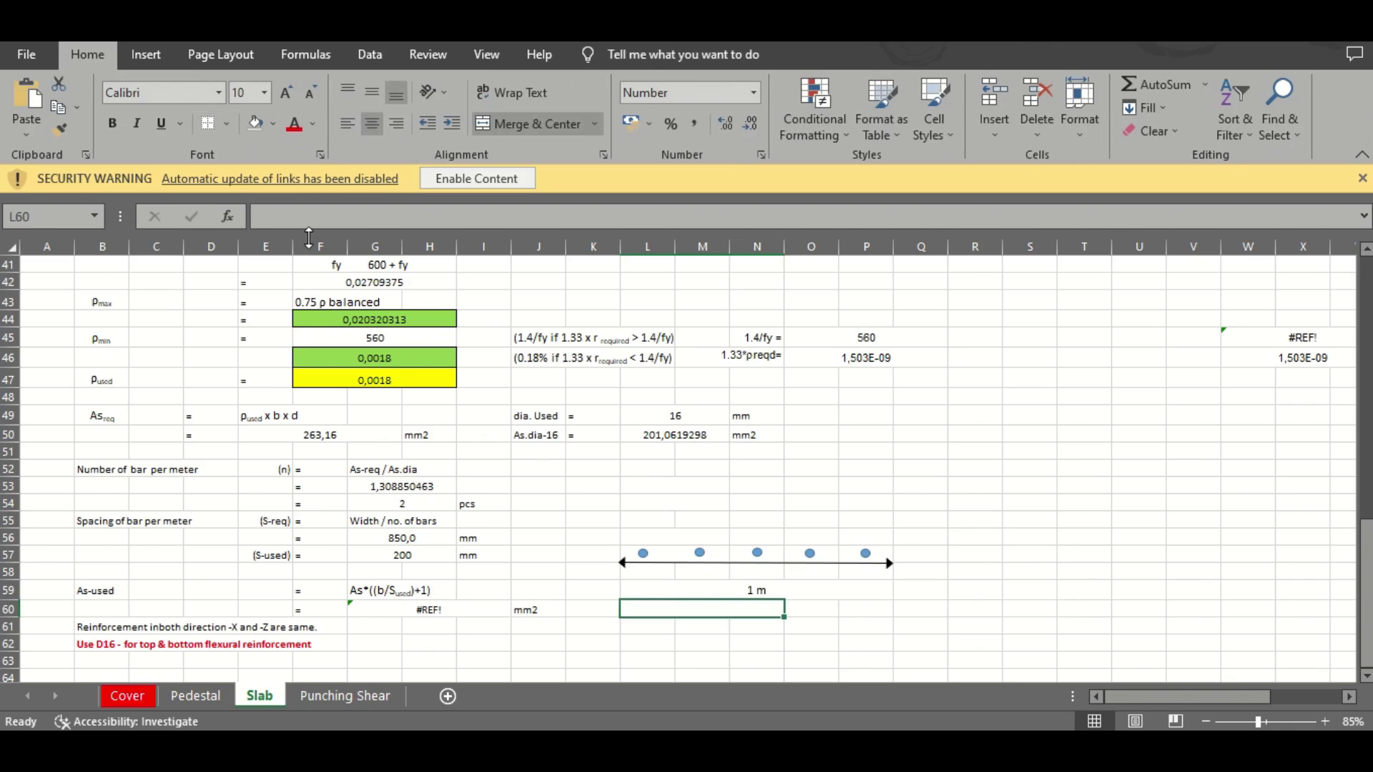
# Copy the 1 m arrow above the bar circles and shorten it to span the first two circles
pyautogui.click(673, 564)
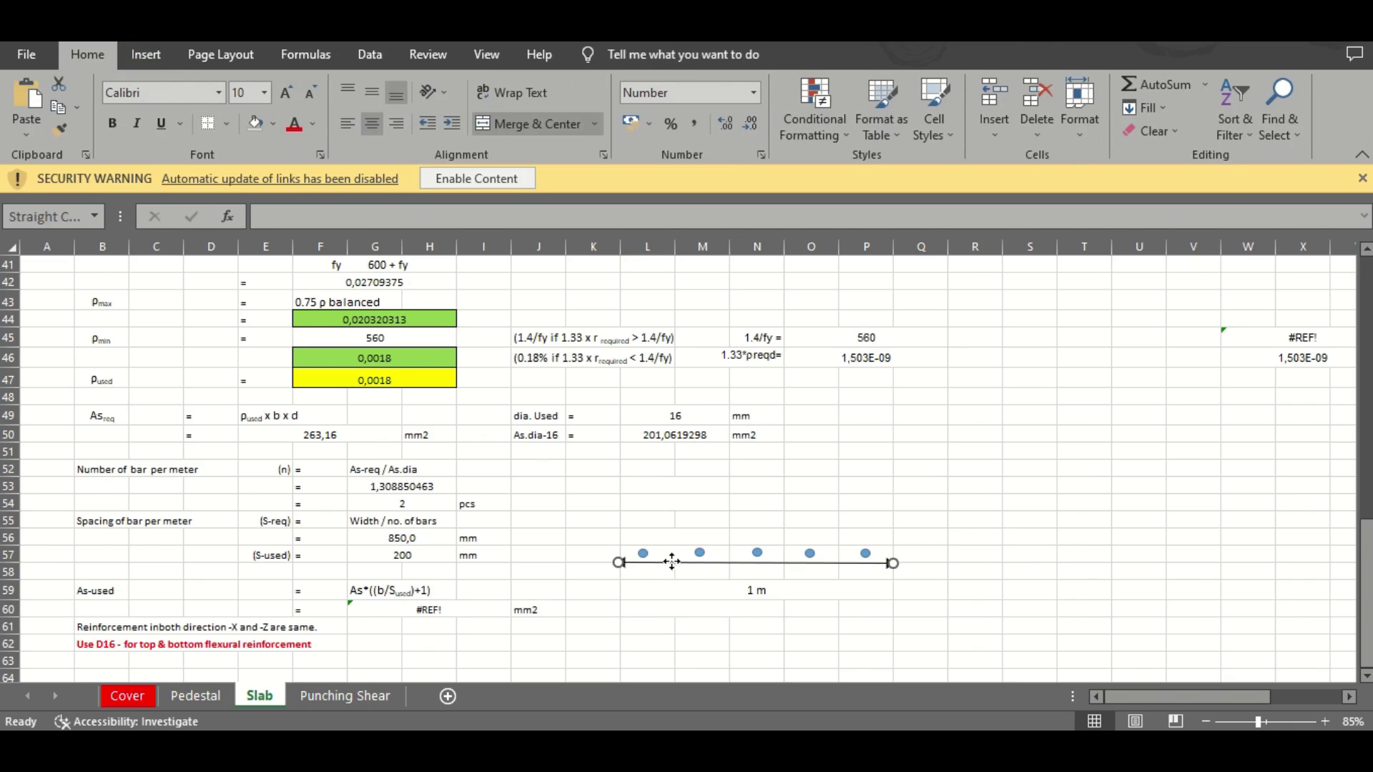
pyautogui.hotkey('ctrl', 'c')
pyautogui.hotkey('ctrl', 'v')
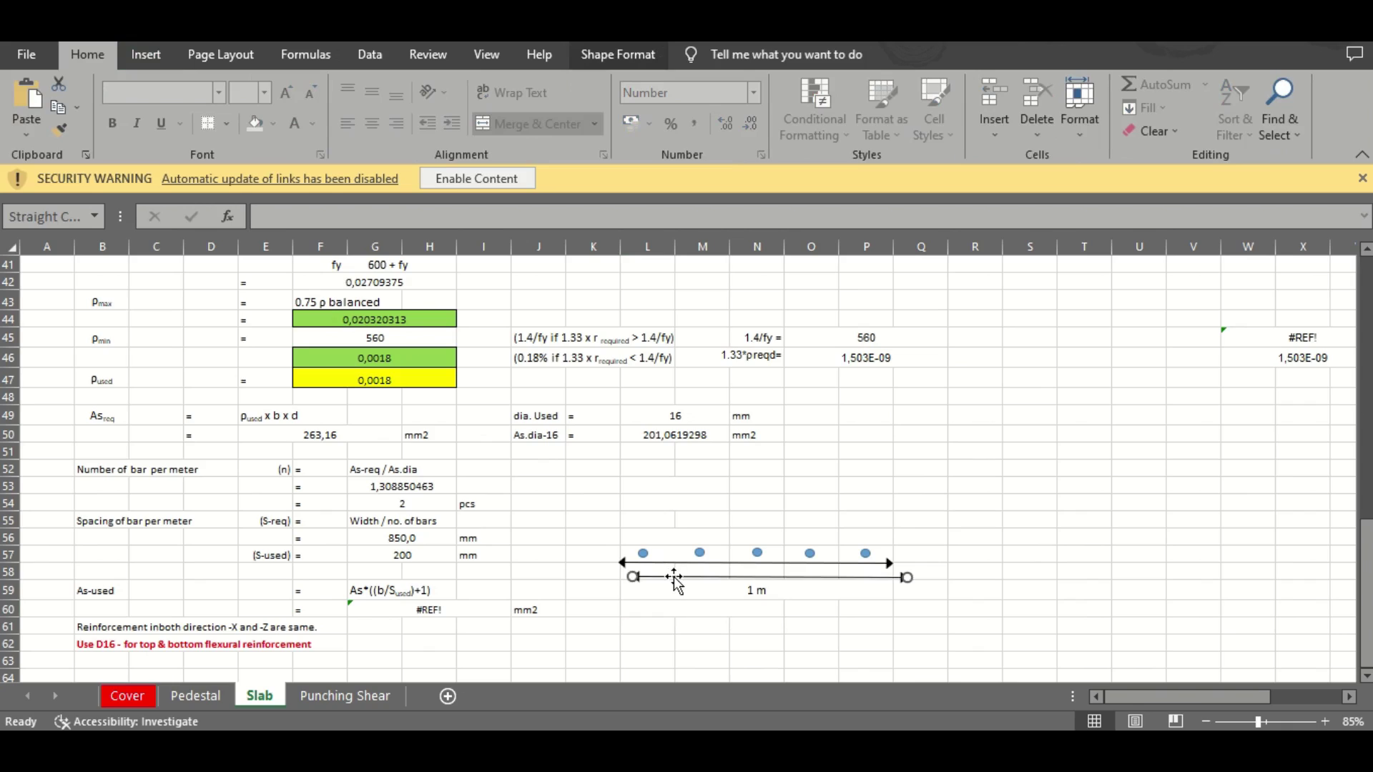
pyautogui.moveTo(674, 574); pyautogui.dragTo(682, 538)
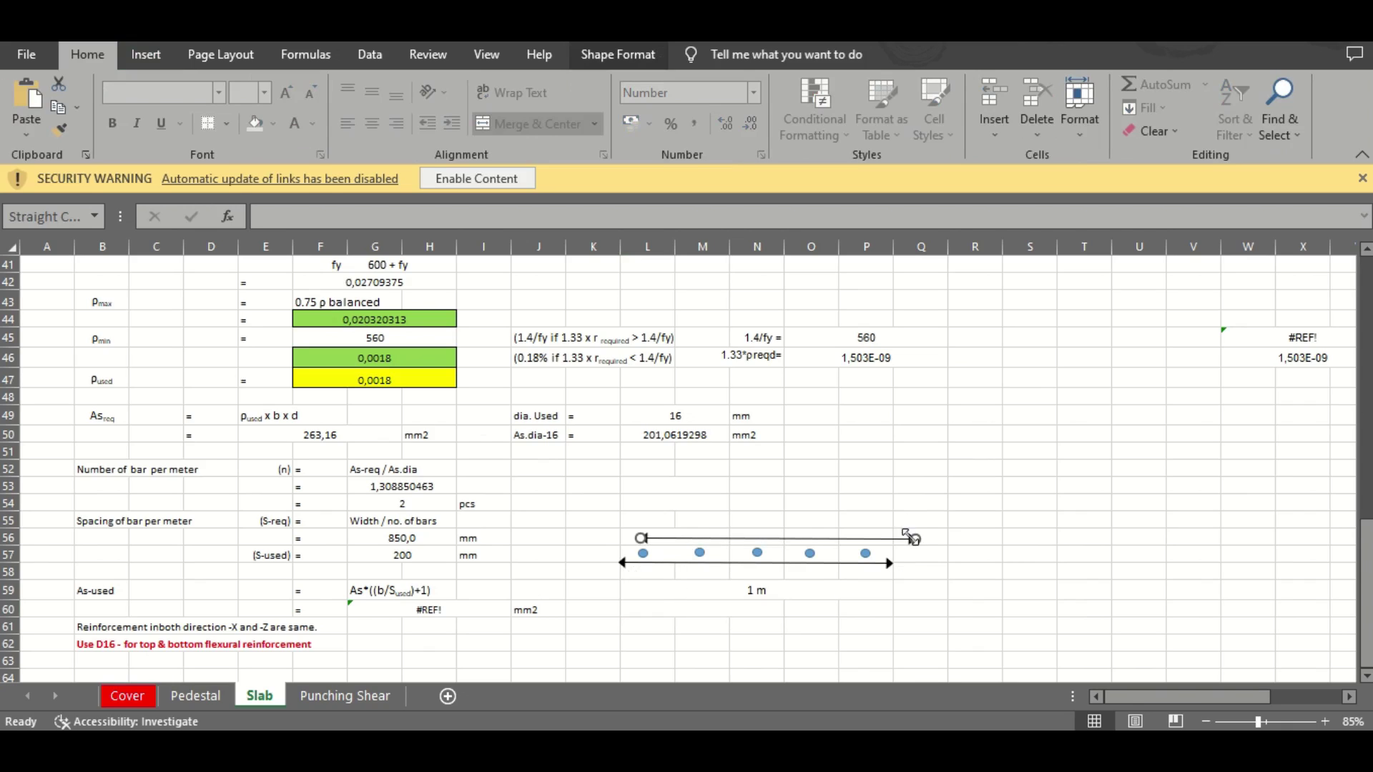
pyautogui.moveTo(913, 539); pyautogui.dragTo(699, 536)
# Label the short spacing arrow "200 mm" in L55 and merge and center the label across L55:M55
pyautogui.click(672, 526)
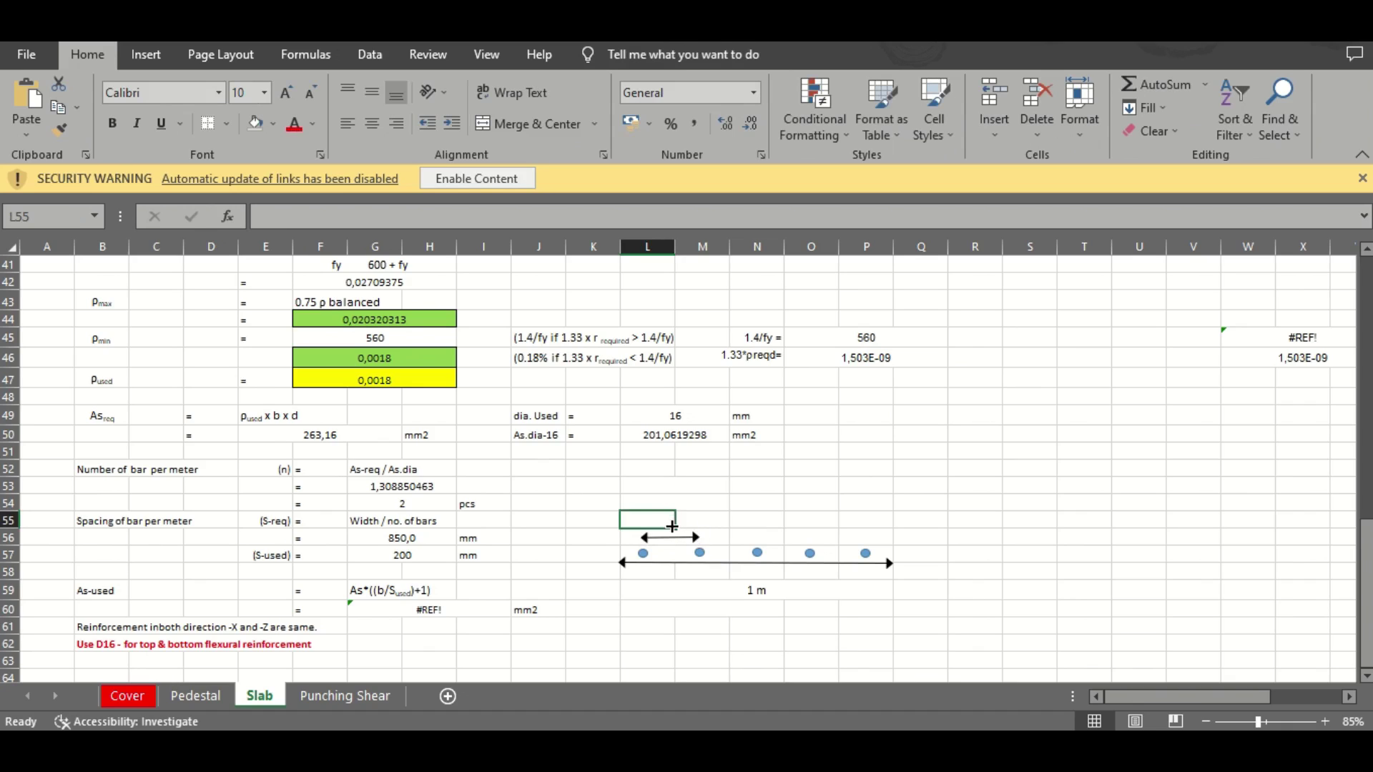
pyautogui.write('200')
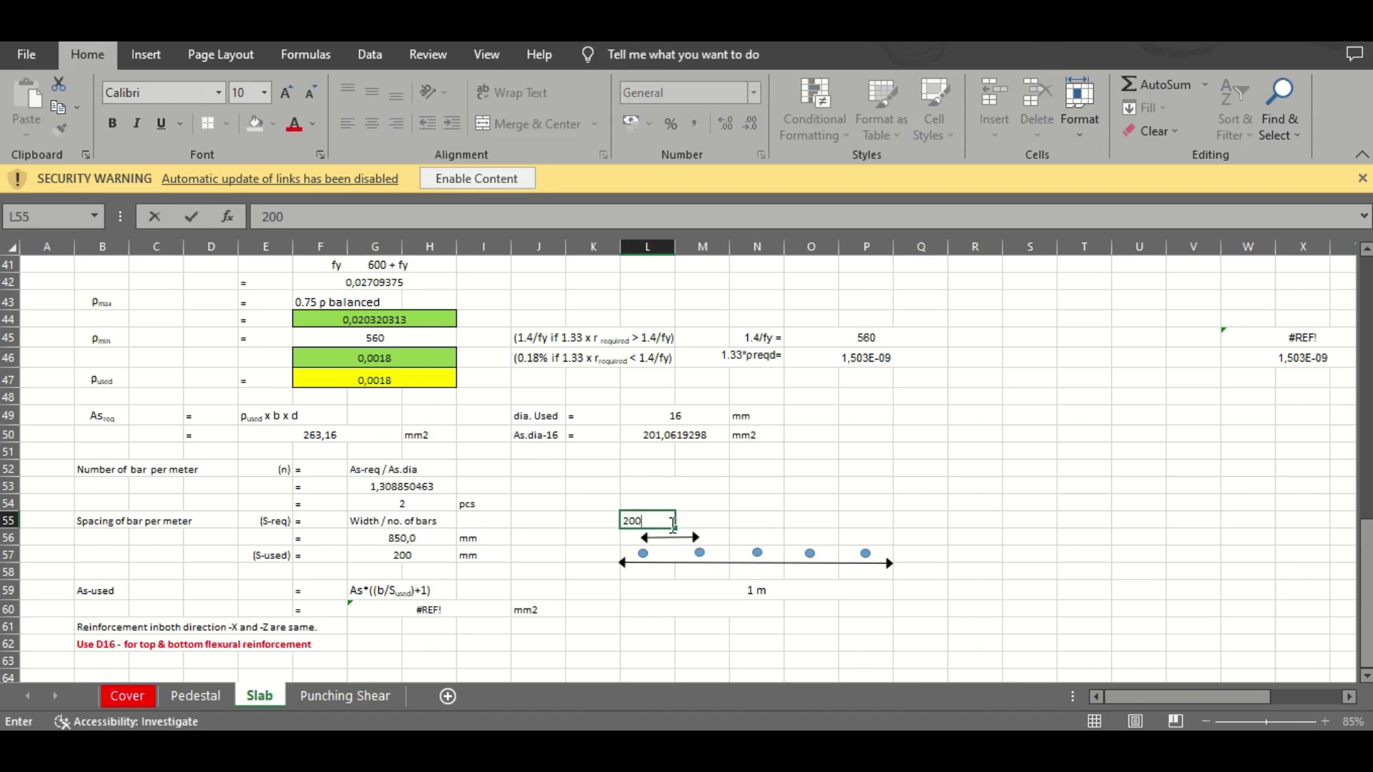
pyautogui.press('Return')
pyautogui.press('Up')
pyautogui.hotkey('shift', 'Right')
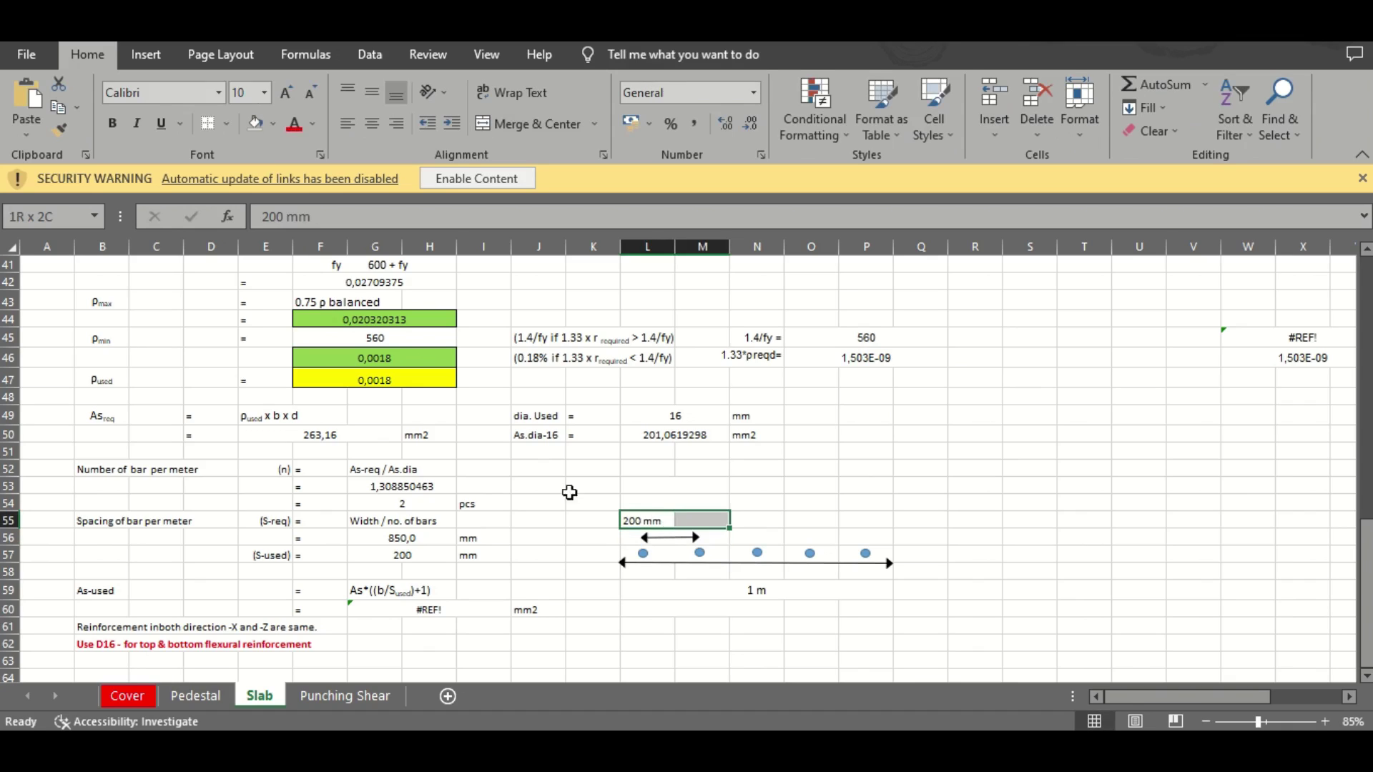
pyautogui.click(542, 114)
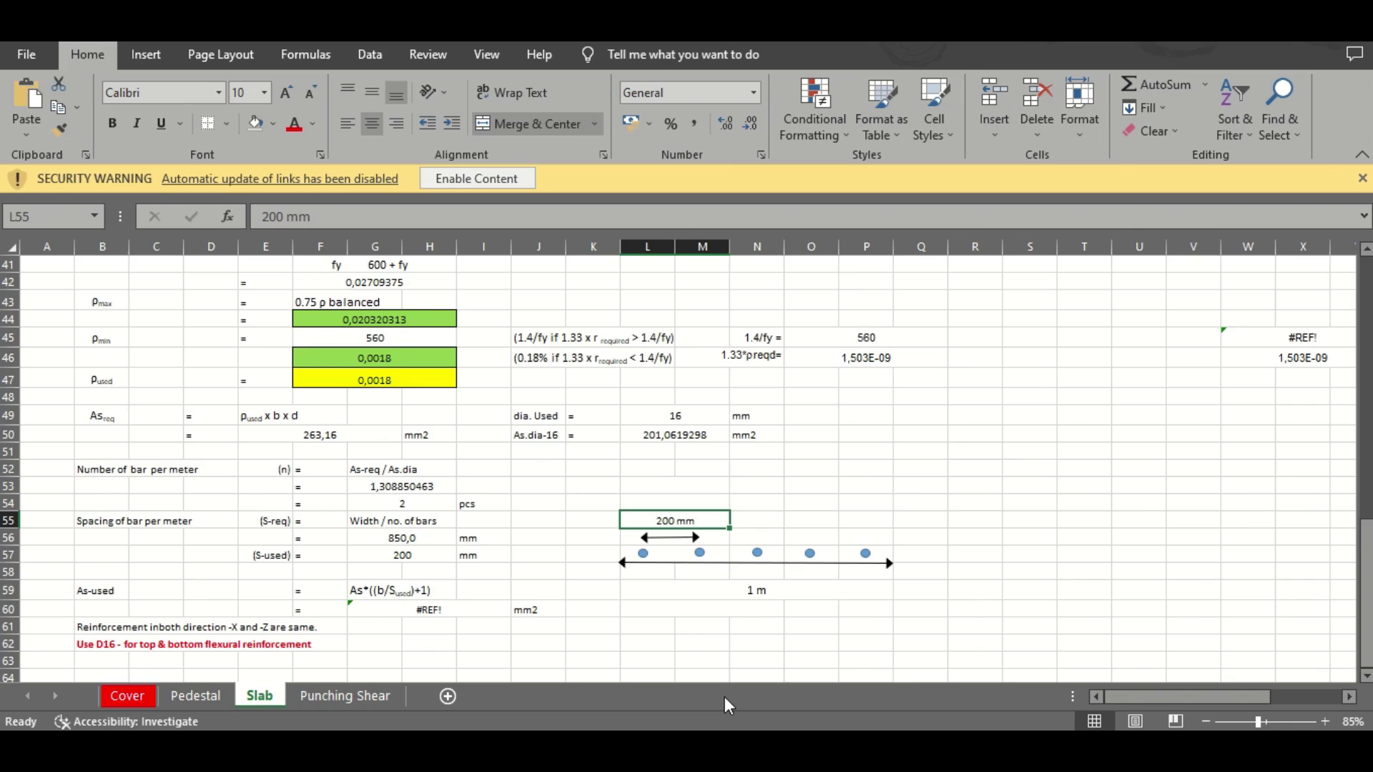
pyautogui.click(587, 624)
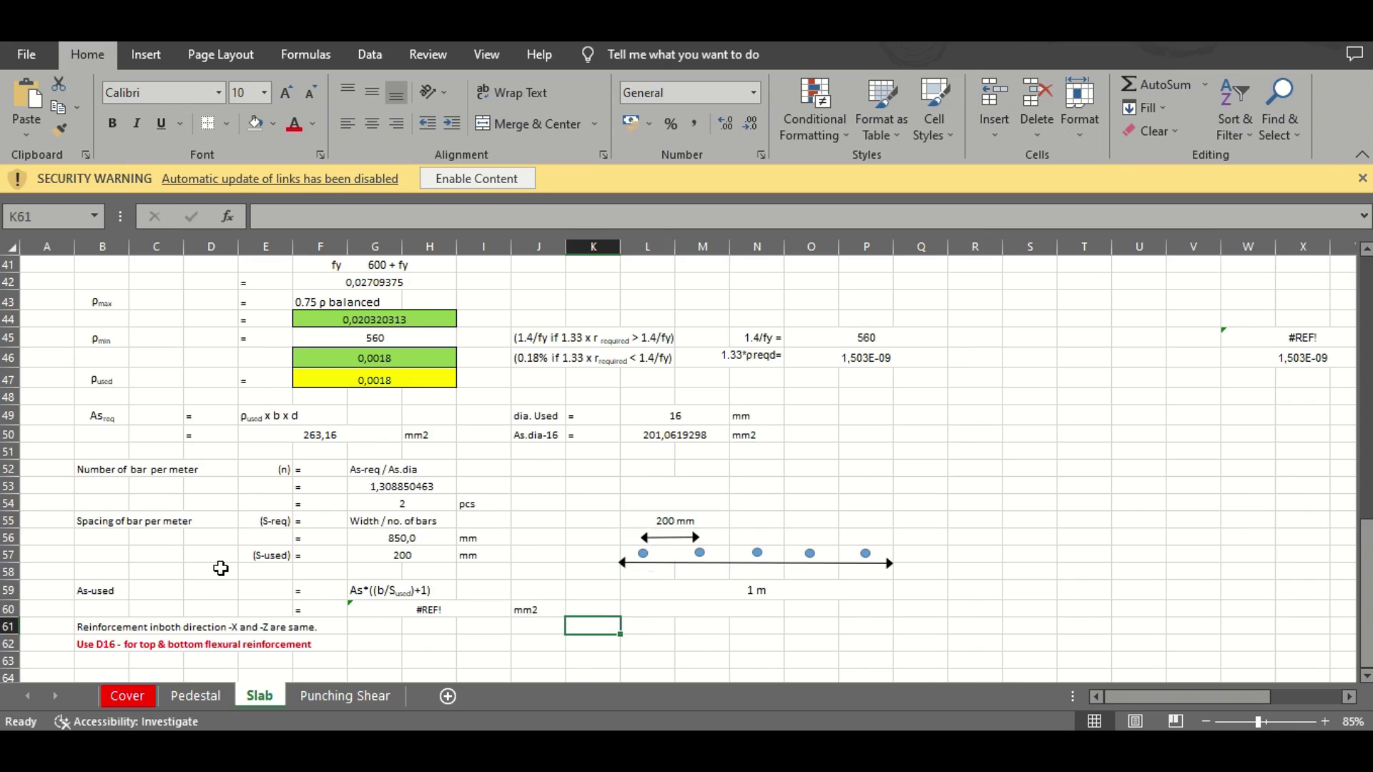
# Replace the I50 reference in the As-used formula in G60 with the 16 mm bar area in L50
pyautogui.click(431, 610)
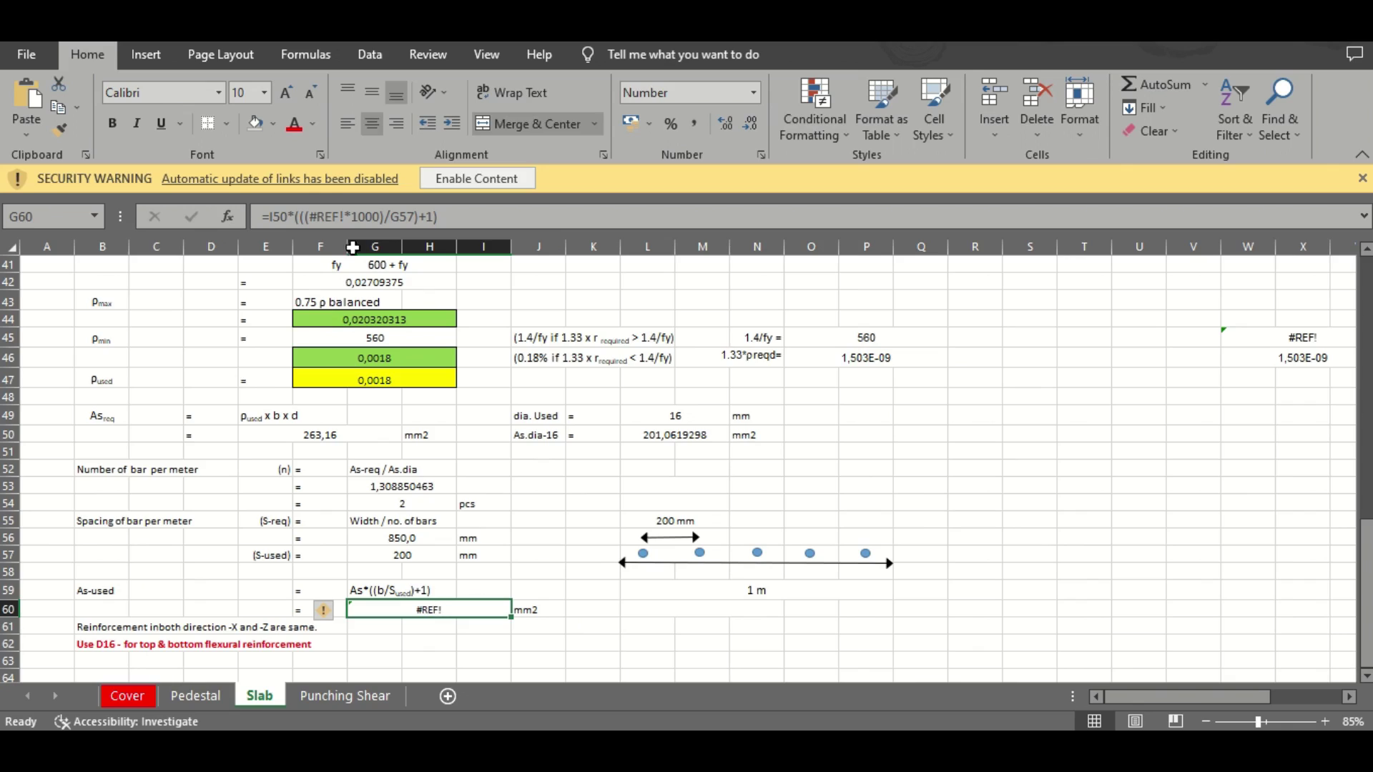
pyautogui.click(377, 216)
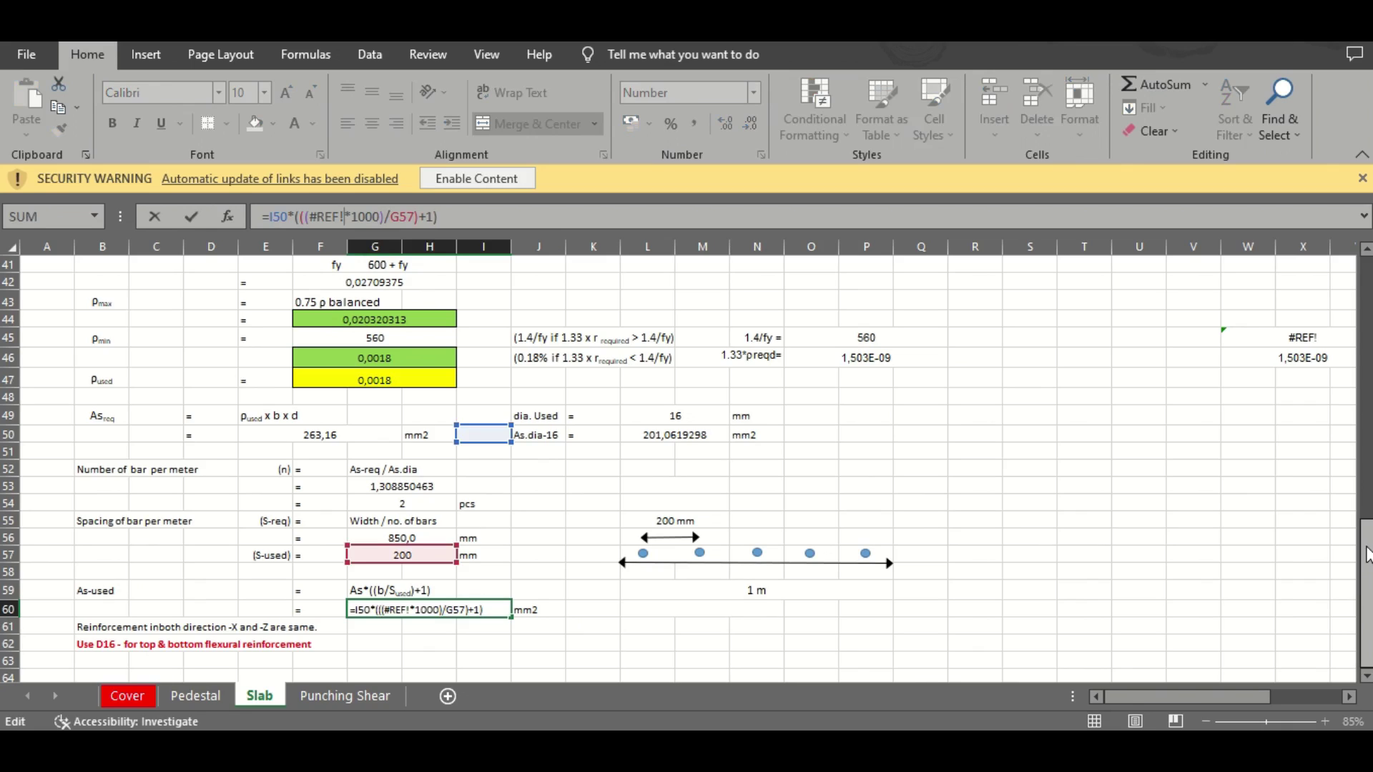
pyautogui.click(287, 217)
pyautogui.press('BackSpace')
pyautogui.press('BackSpace')
pyautogui.press('BackSpace')
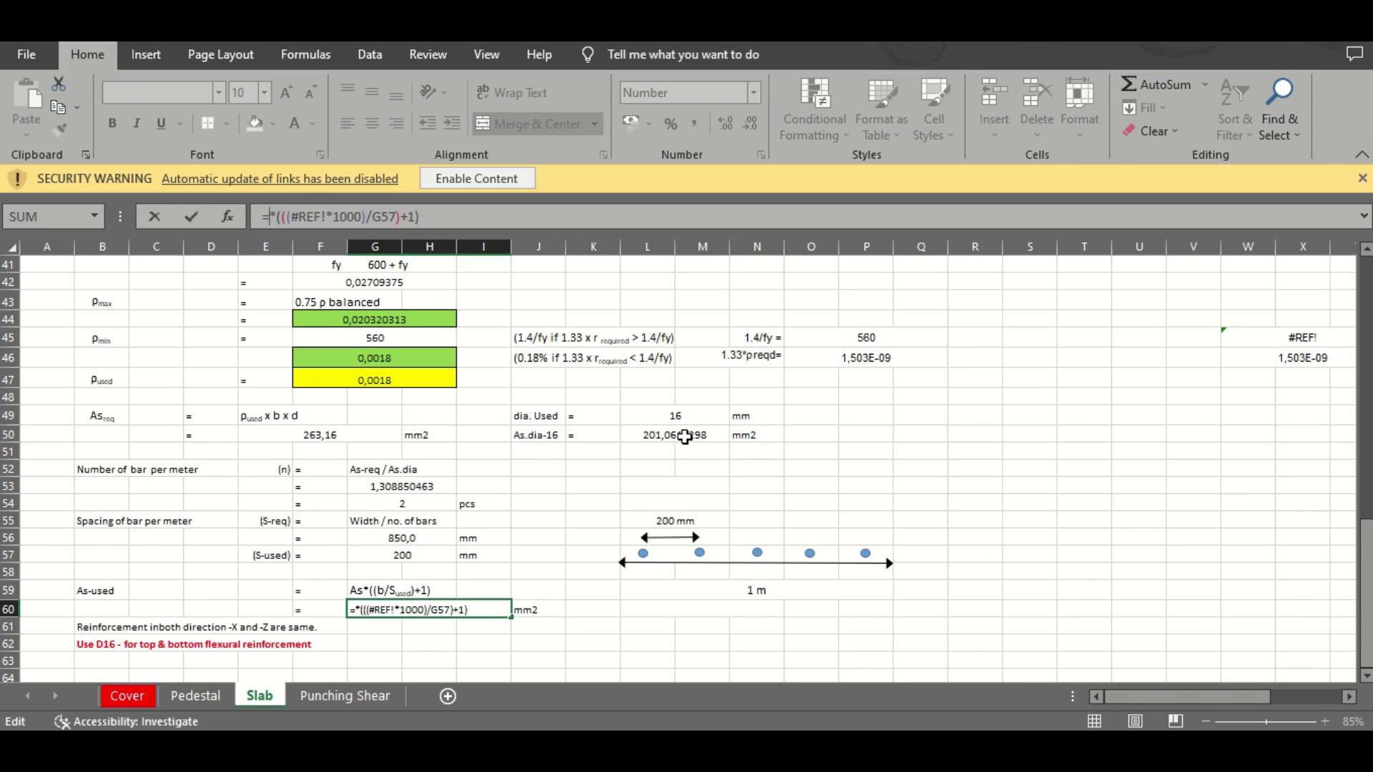
pyautogui.click(705, 438)
# Replace the broken reference in the G60 formula with the width b in D27, giving =L50*(((D27*1000)/G57)+1)
pyautogui.click(348, 217)
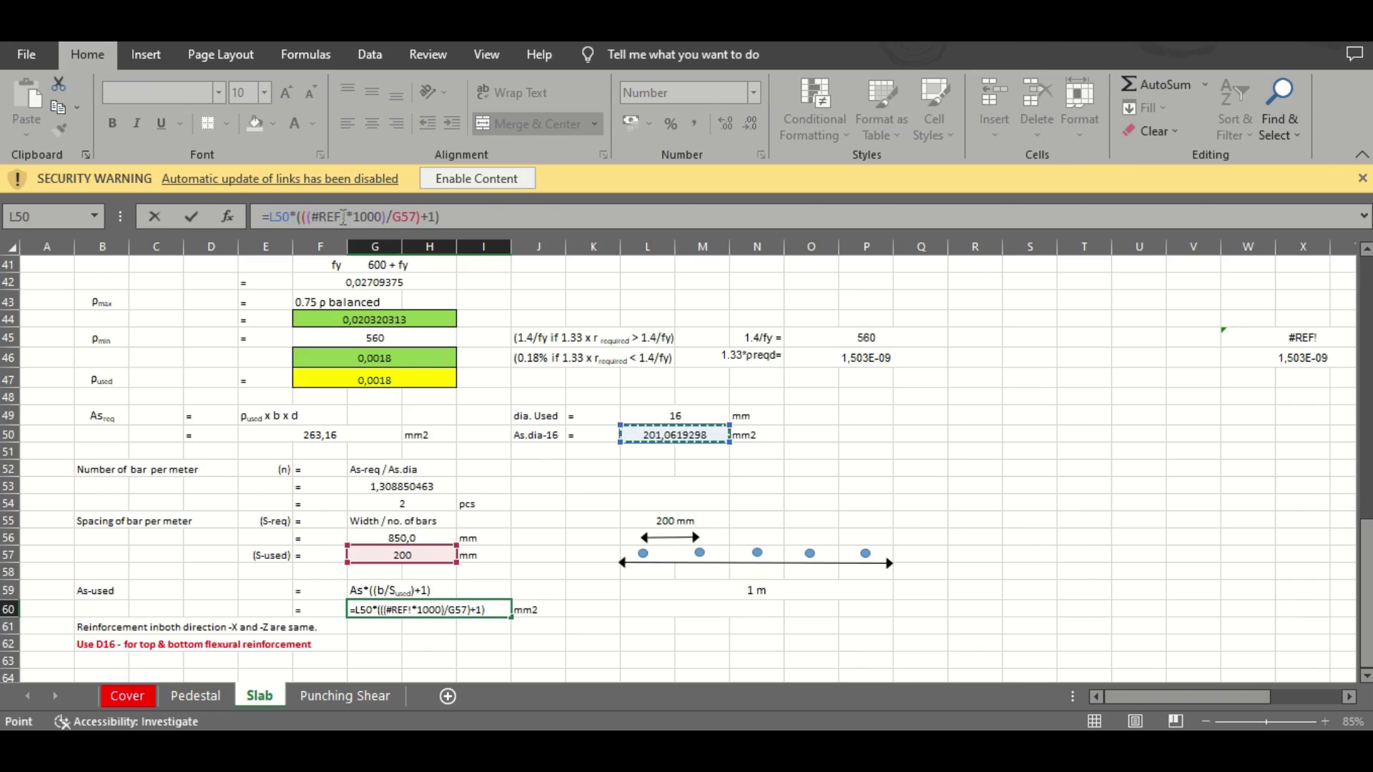
pyautogui.press('BackSpace')
pyautogui.press('BackSpace')
pyautogui.press('BackSpace')
pyautogui.press('BackSpace')
pyautogui.press('BackSpace')
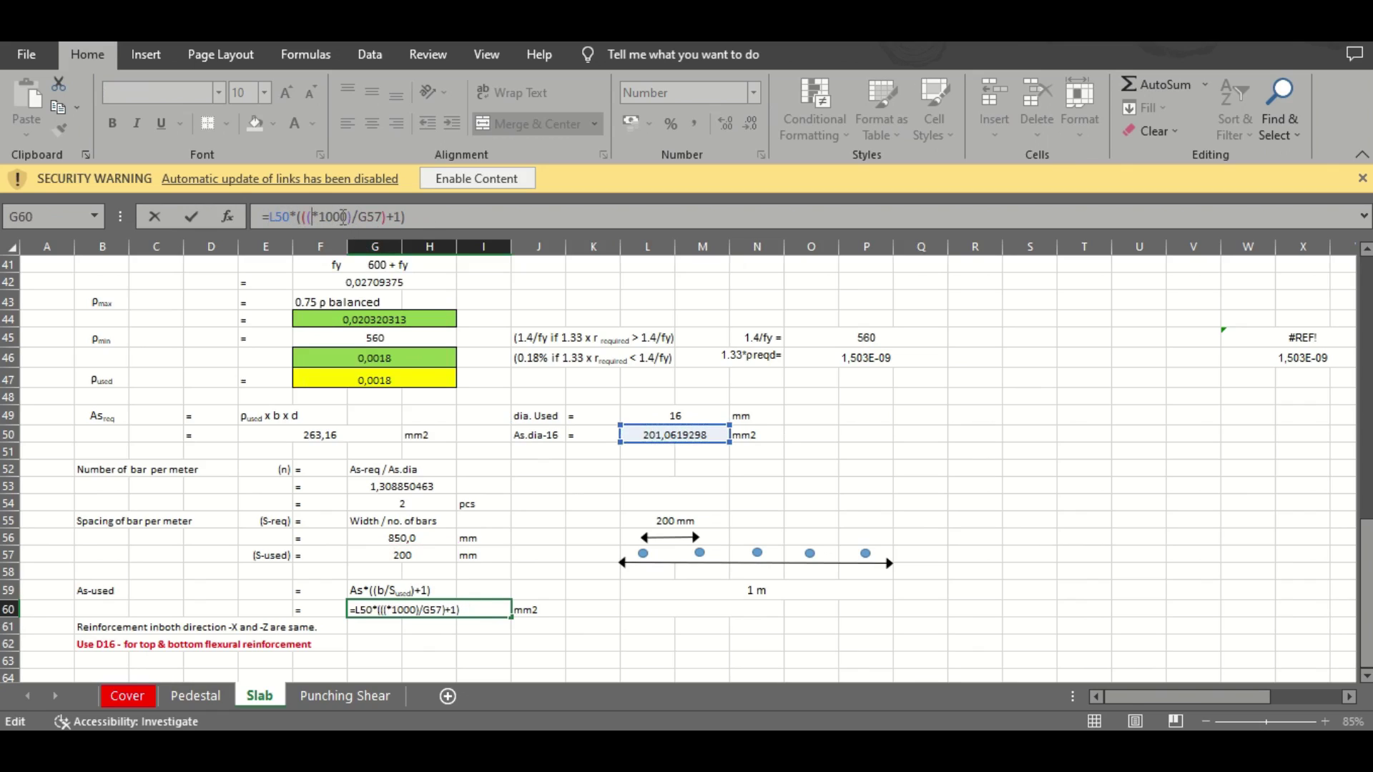
pyautogui.moveTo(1352, 485); pyautogui.dragTo(1367, 491)
pyautogui.click(1367, 490)
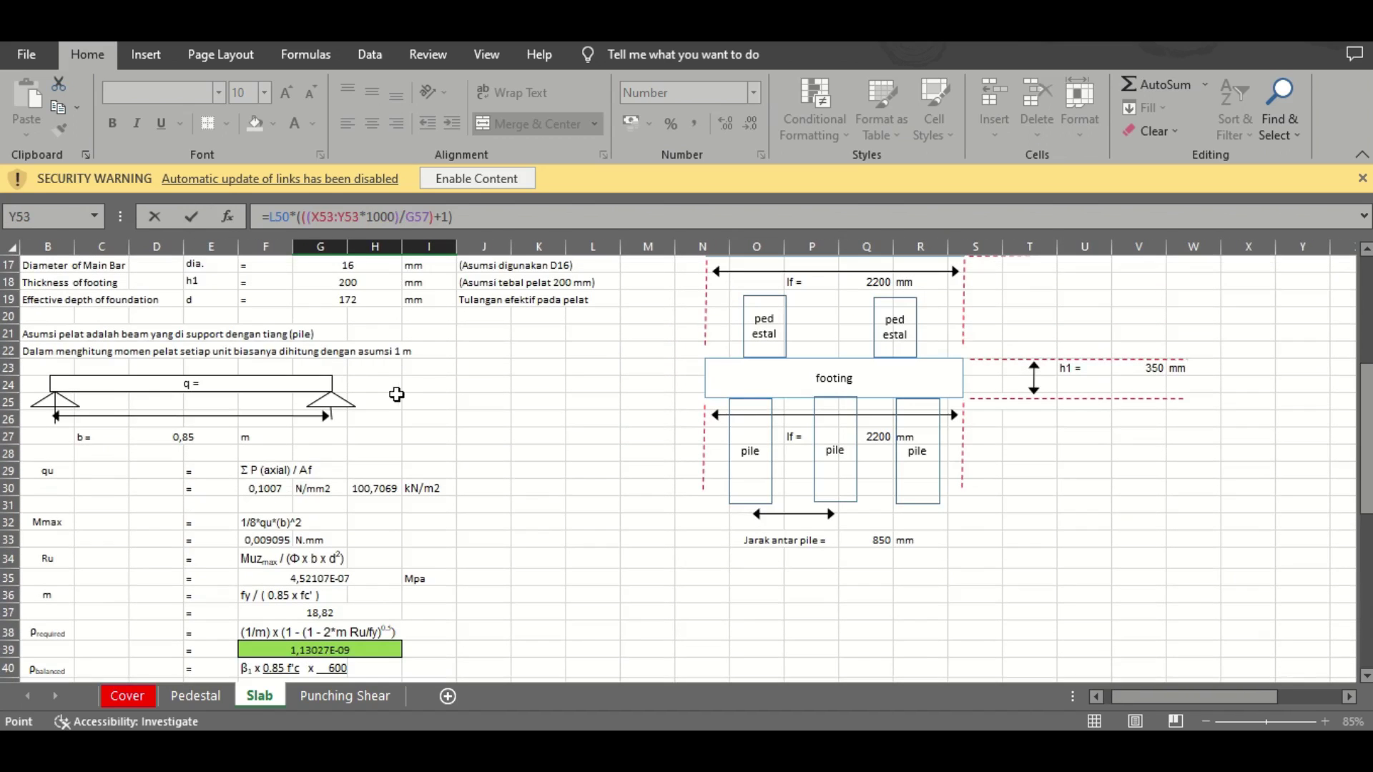
pyautogui.click(183, 437)
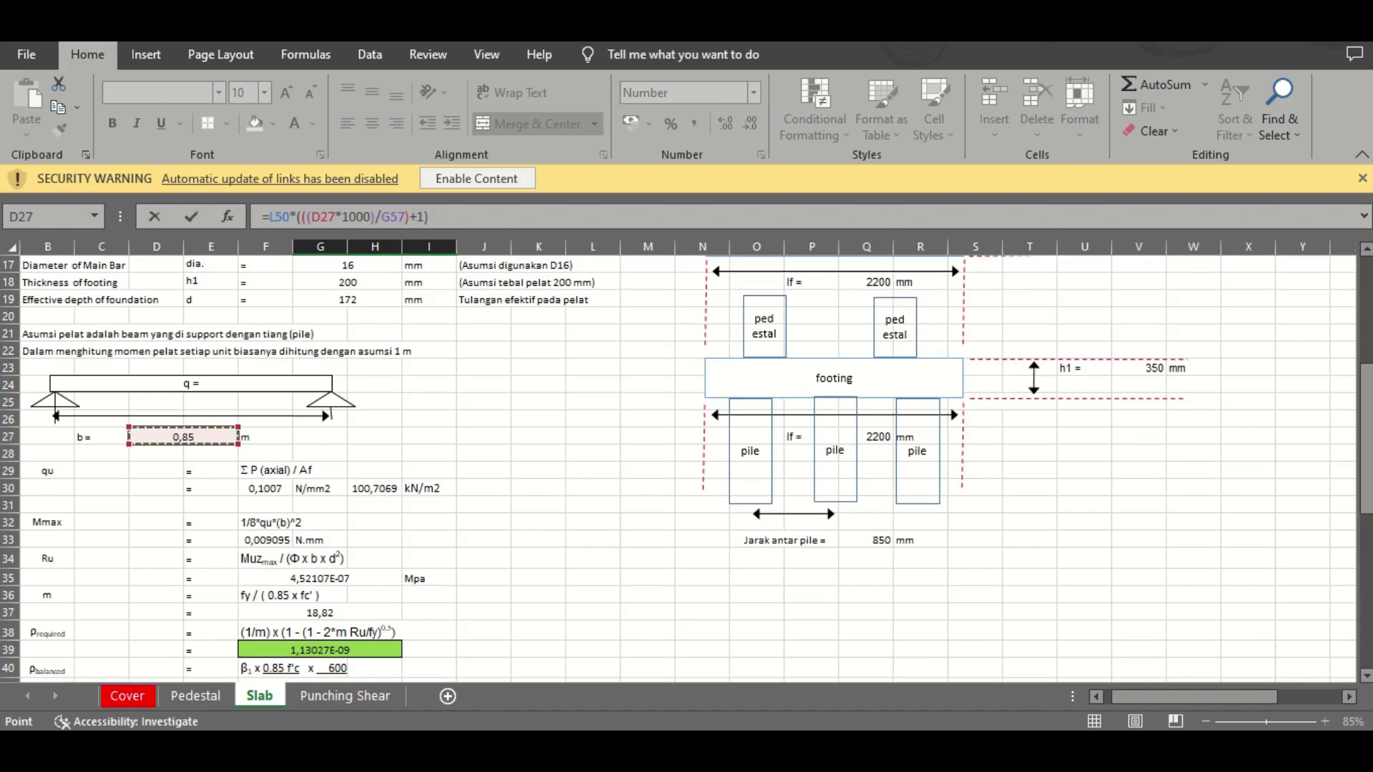
pyautogui.click(1367, 561)
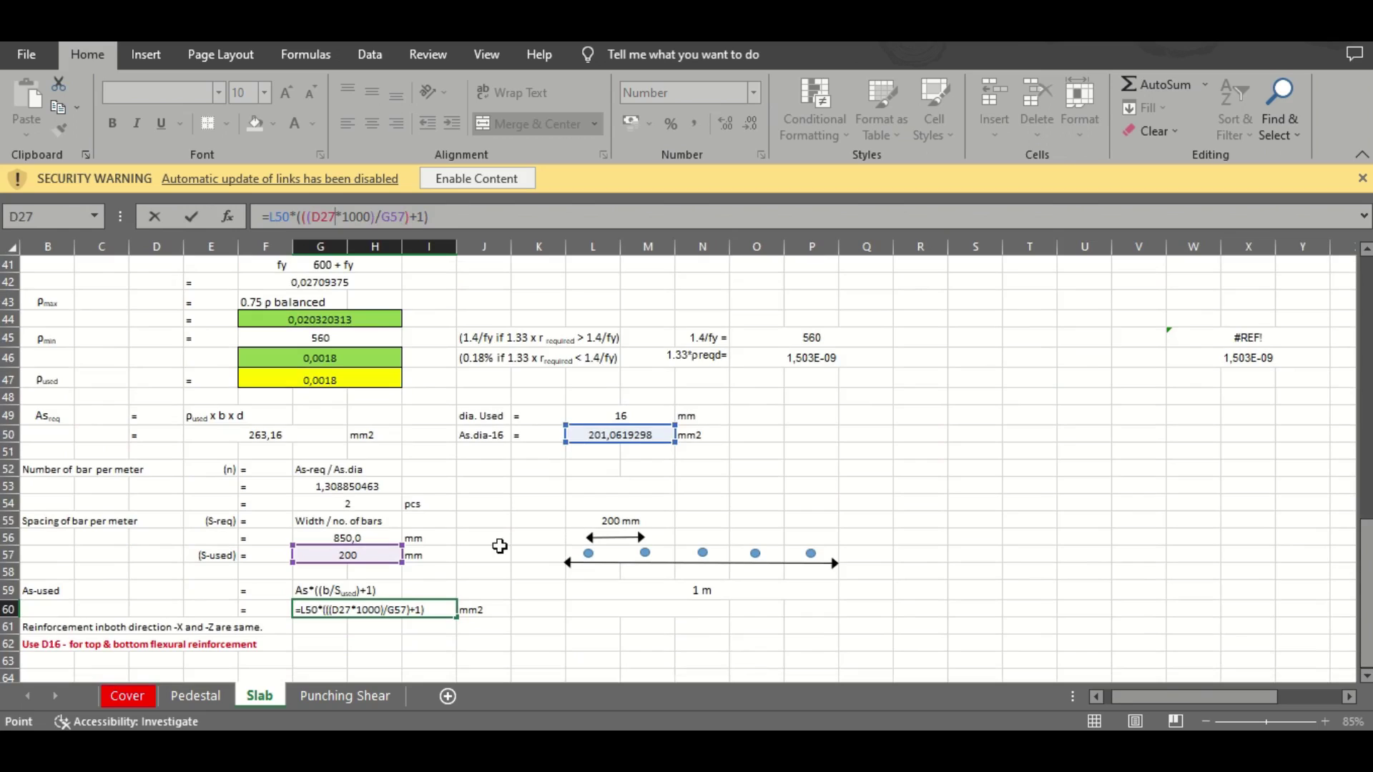
pyautogui.press('Return')
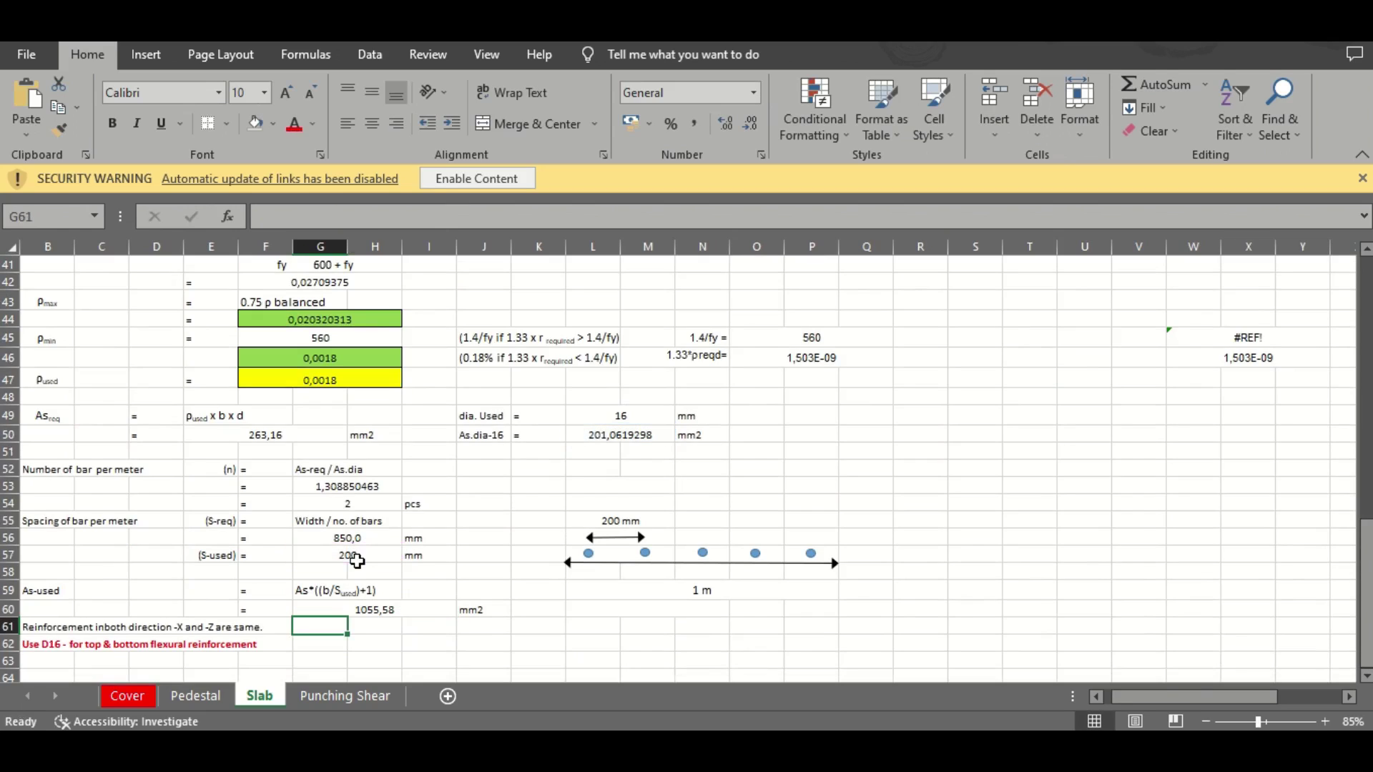
# Examine the As-used formula in G60 and trace its references to the bar area and used spacing
pyautogui.press('Left')
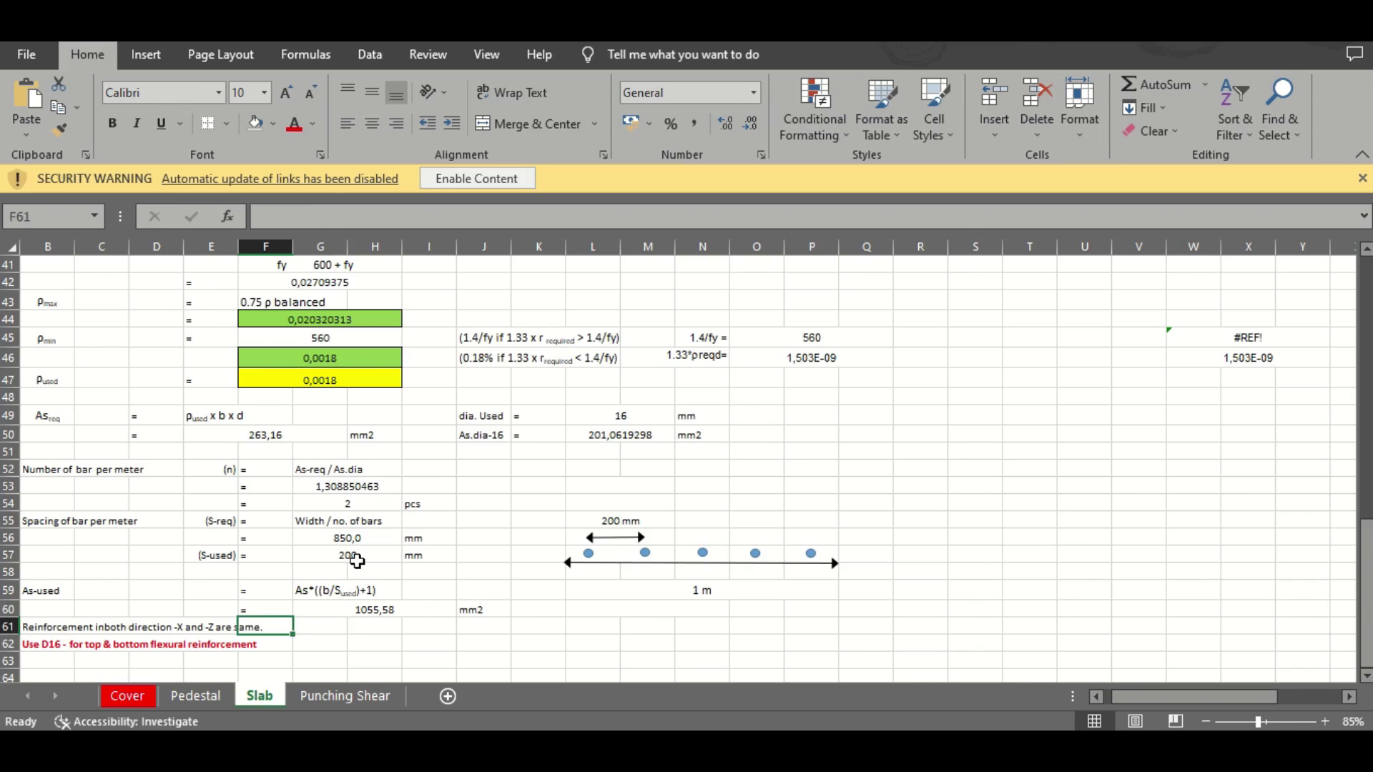
pyautogui.press('Up')
pyautogui.press('Right')
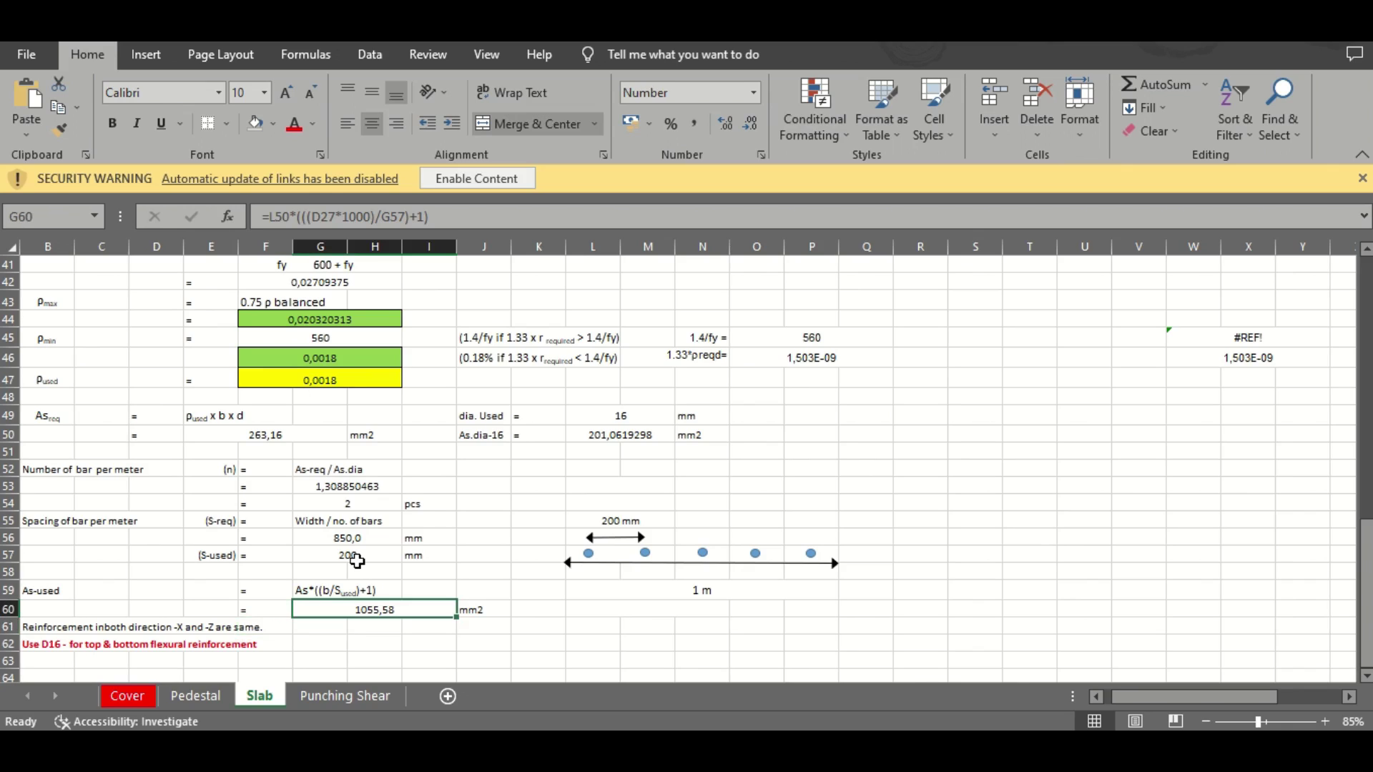
pyautogui.click(337, 211)
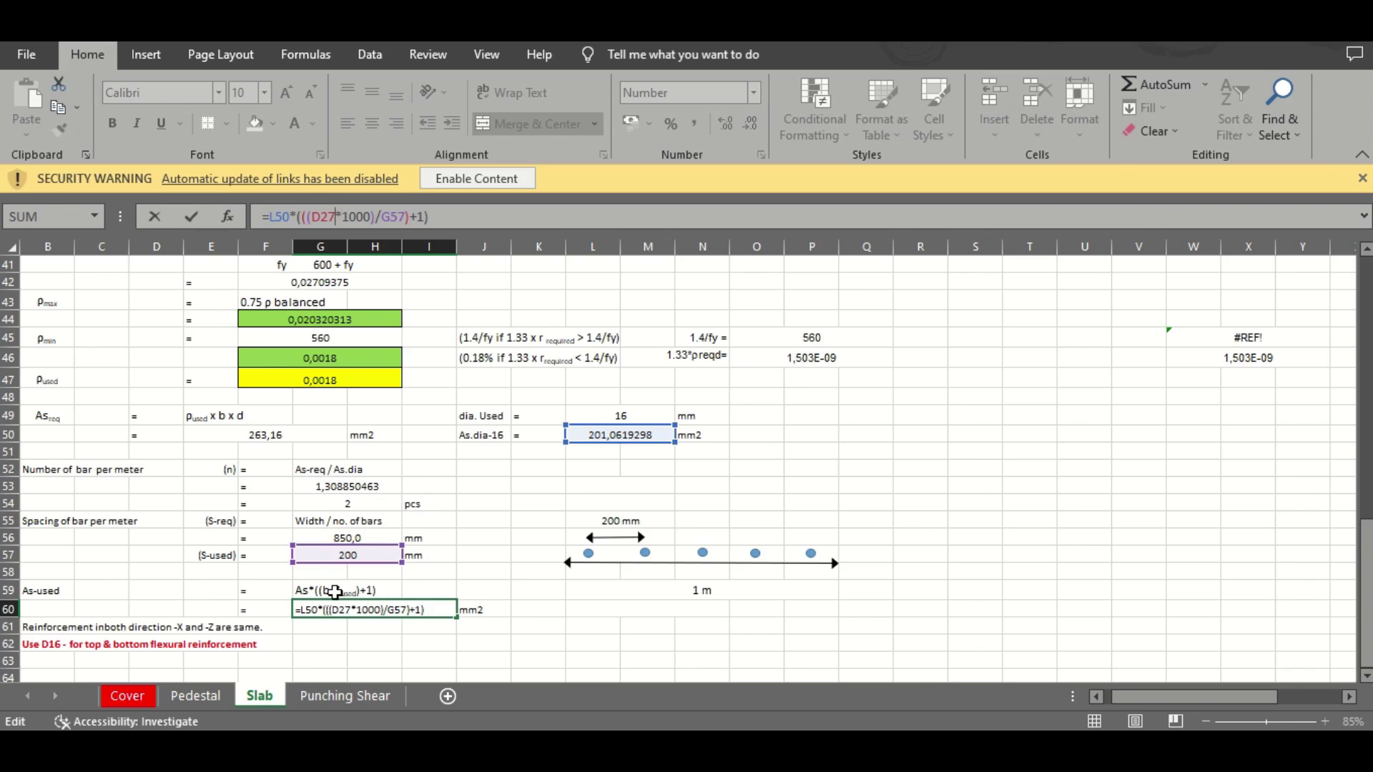
pyautogui.hotkey('ctrl', 'Return')
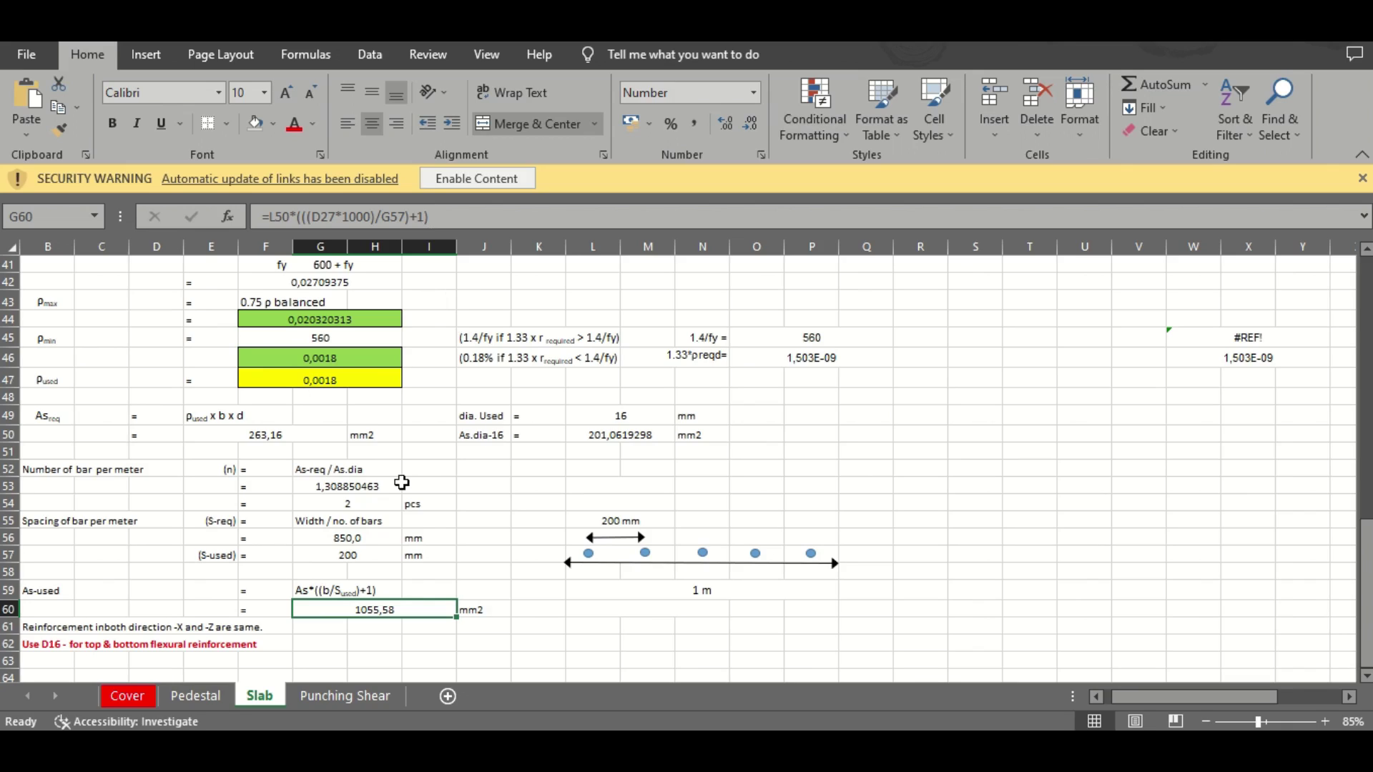
# Review the slab sheet from the design data and footing sketches down through the moment and reinforcement ratio calculations
pyautogui.press('Left')
pyautogui.press('Left')
pyautogui.press('Left')
pyautogui.press('Left')
pyautogui.press('Left')
pyautogui.press('Left')
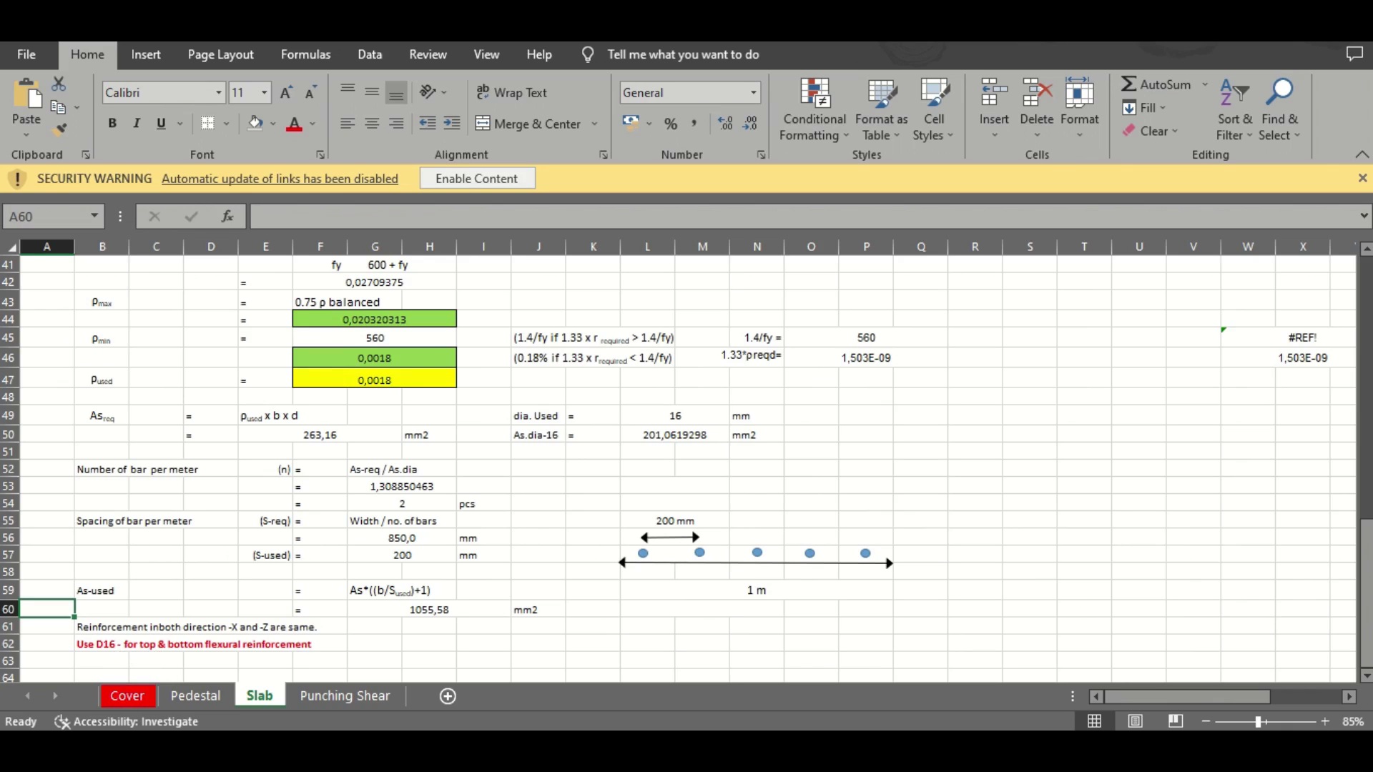
pyautogui.moveTo(1366, 565); pyautogui.dragTo(1365, 302)
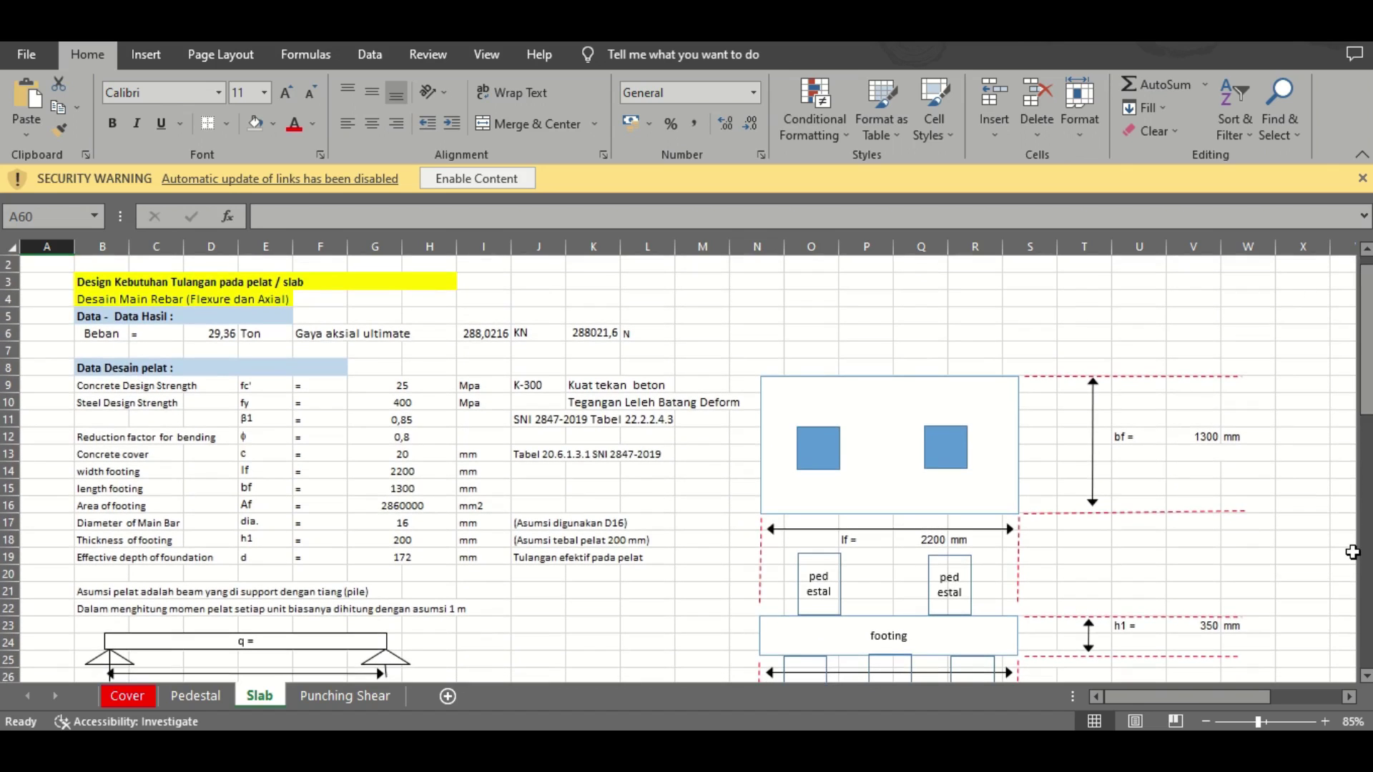
pyautogui.moveTo(1367, 564)
pyautogui.mouseDown()
pyautogui.moveTo(1365, 579)
pyautogui.moveTo(1364, 559)
pyautogui.mouseUp()
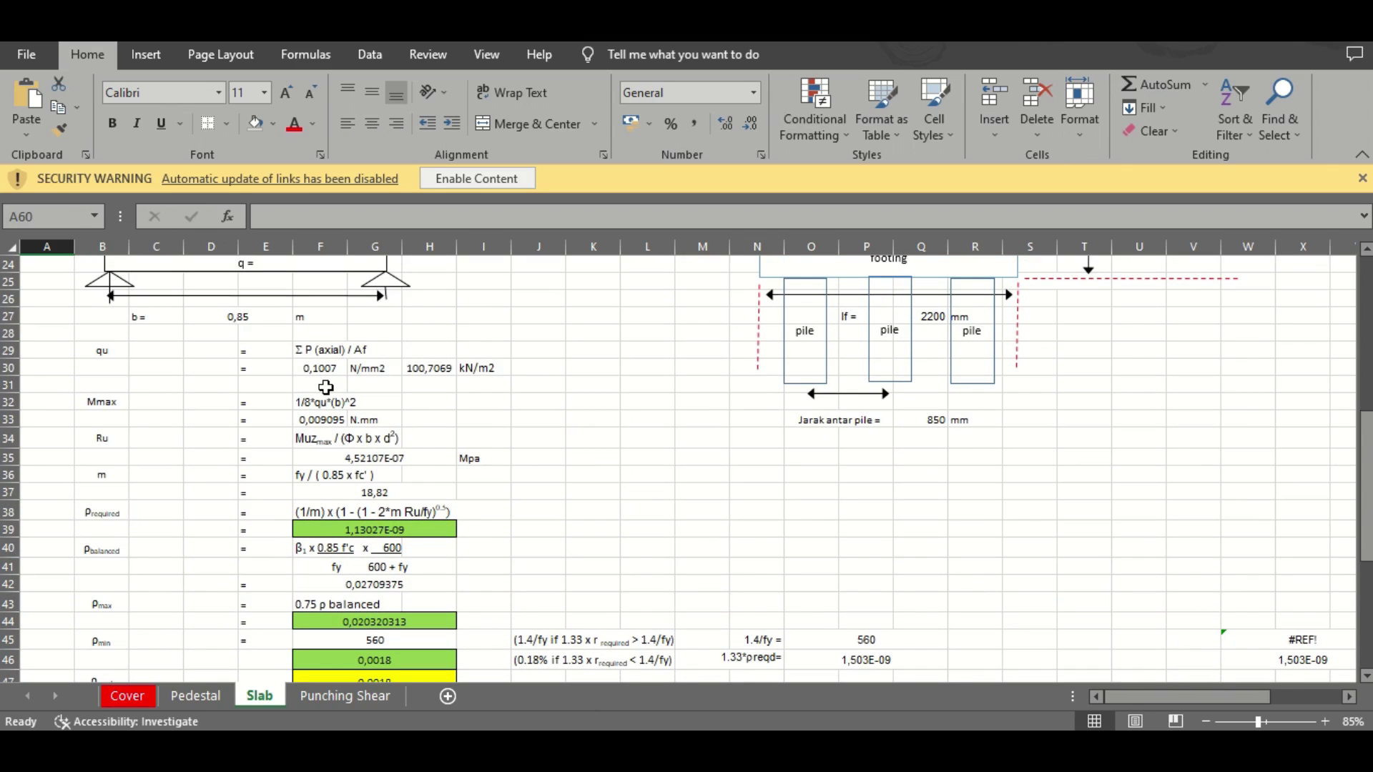